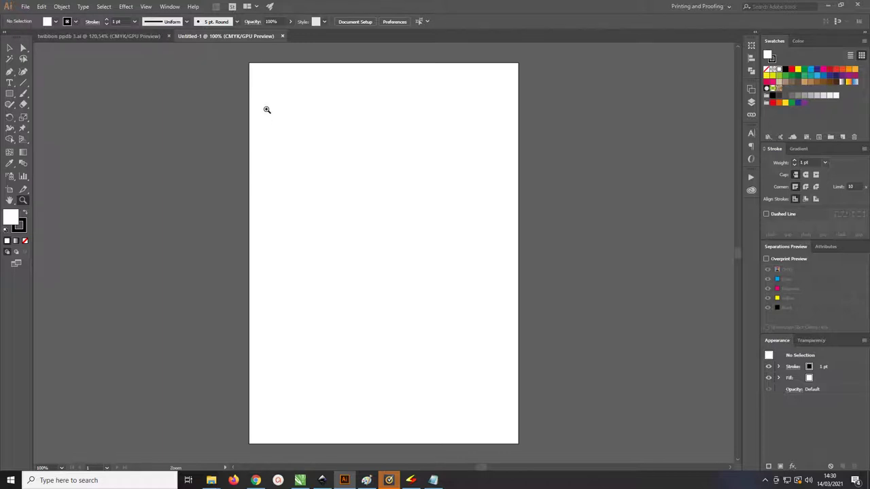
Open the File menu to begin a new document.
click(25, 7)
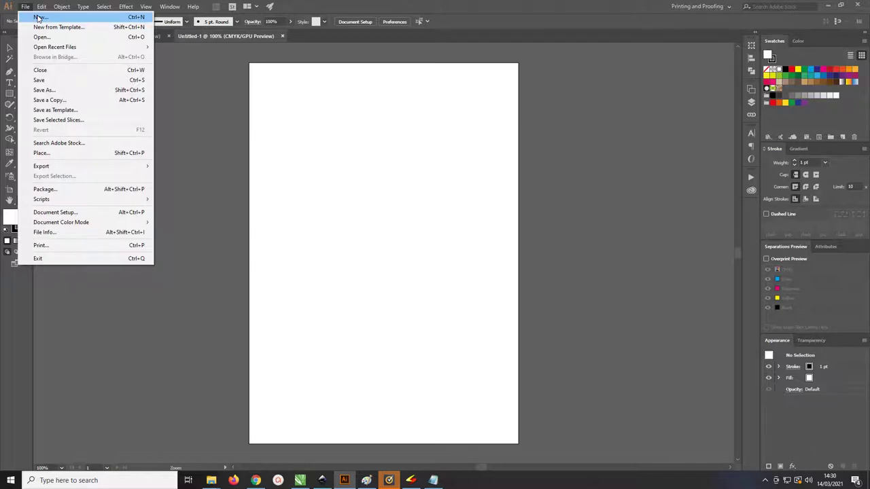
Create a new document in centimetres with a 10 × 10 cm artboard.
click(39, 17)
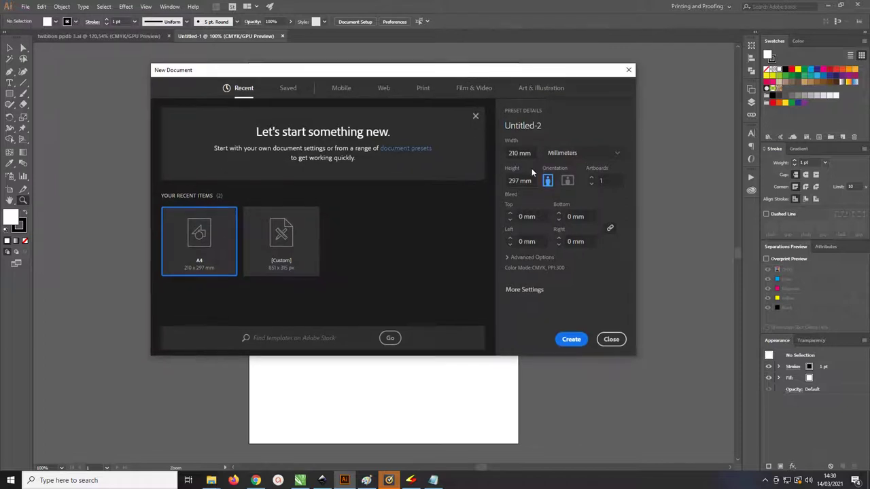
drag(536, 153, 484, 154)
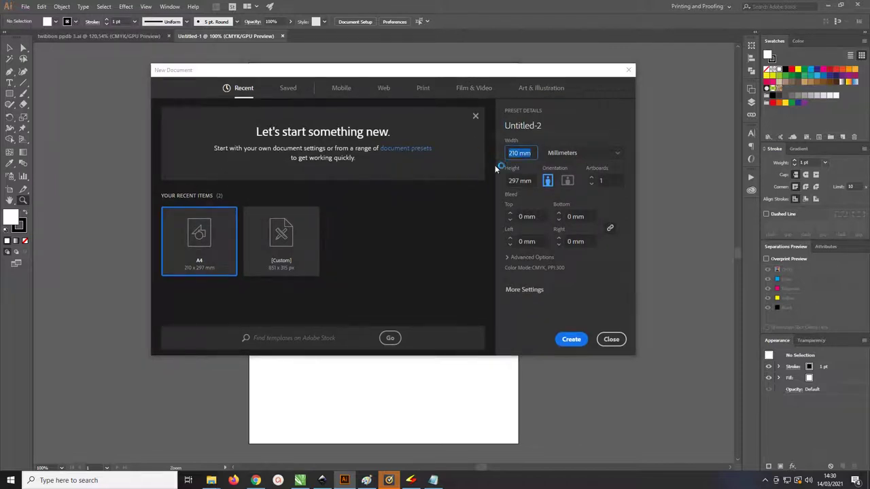
click(569, 153)
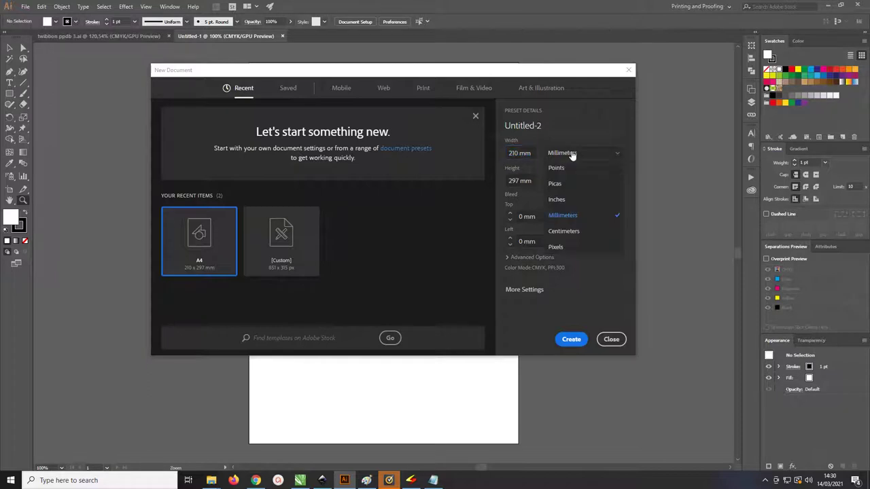
click(563, 230)
drag(532, 153, 493, 155)
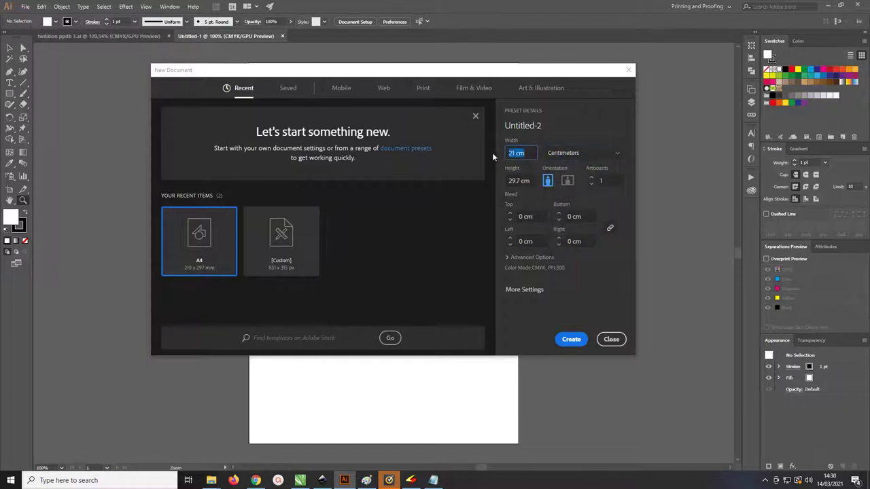
text(10)
key(Tab)
text(10)
click(526, 148)
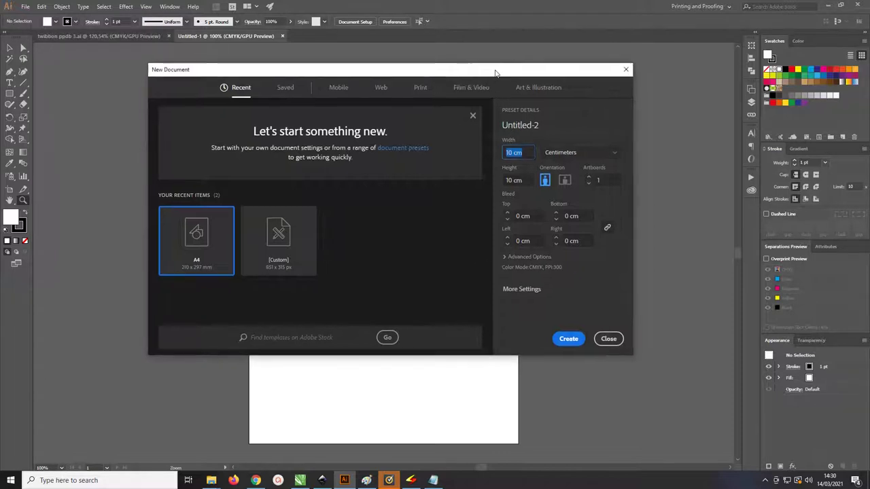
drag(506, 71, 497, 70)
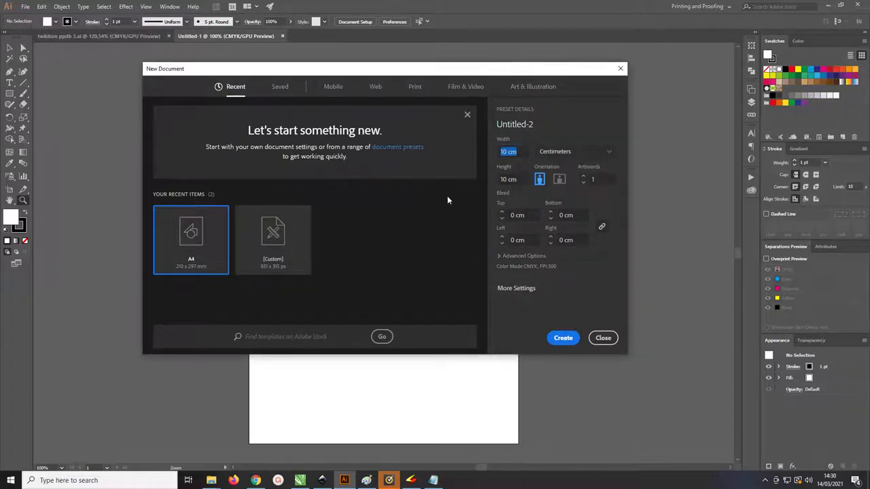
click(562, 338)
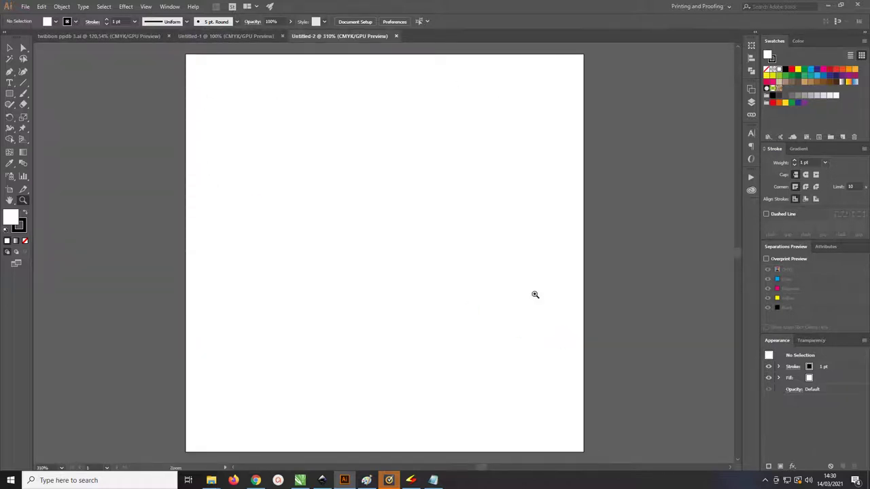
Draw a closed rounded egg outline from three Curvature tool points.
click(9, 49)
key(z)
alt+click(326, 142)
mouse_move(309, 145)
mouse_down()
mouse_move(288, 147)
mouse_move(297, 145)
mouse_up()
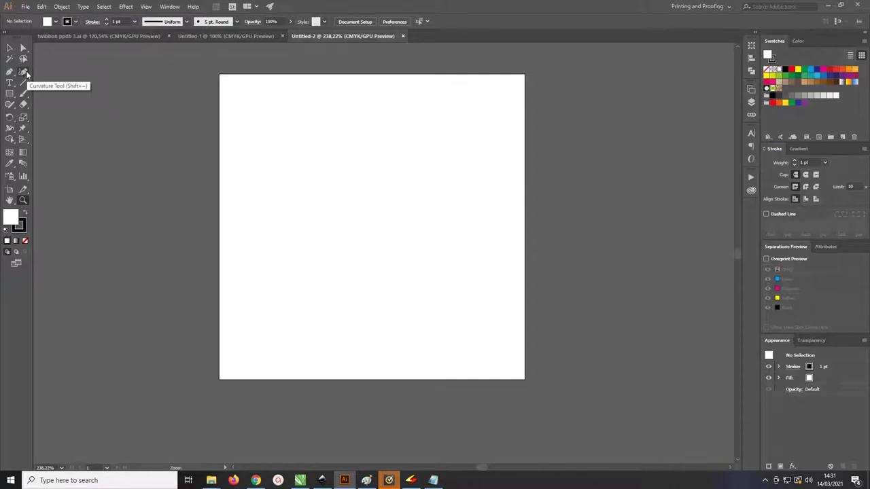
click(23, 72)
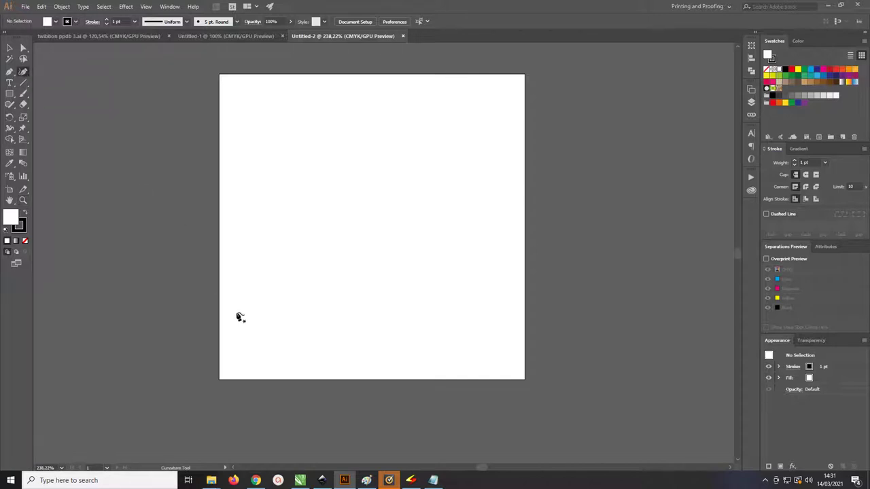
click(368, 155)
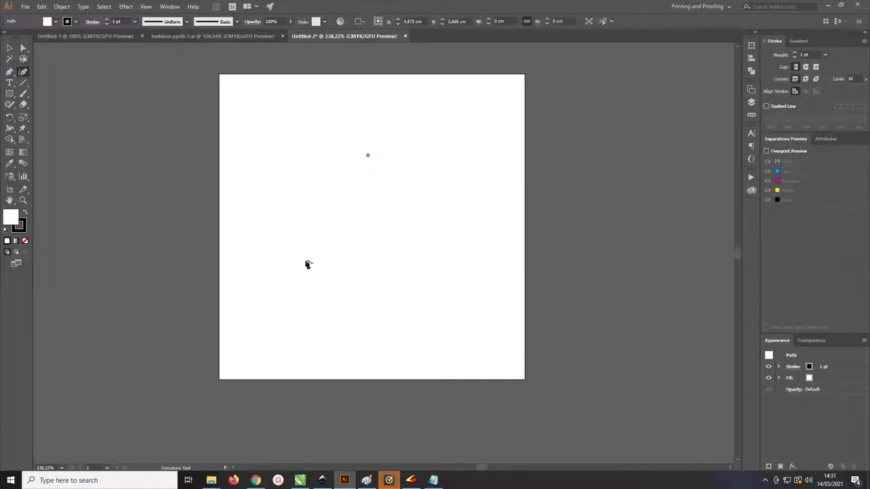
click(305, 261)
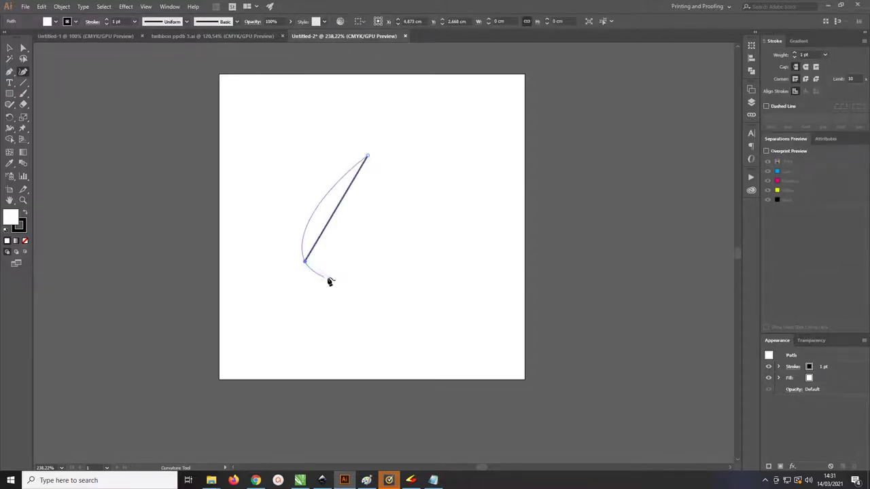
click(428, 259)
click(368, 156)
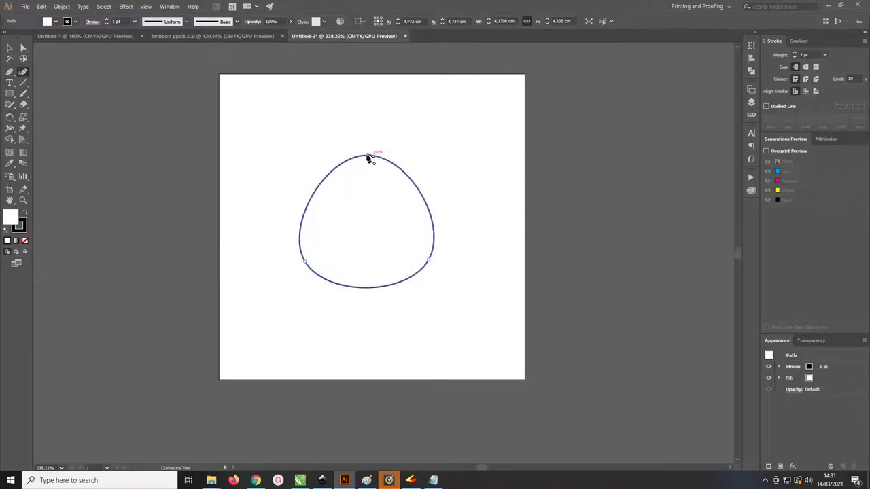
Nudge the egg outline up slightly and start a new curved path at the left edge.
click(10, 49)
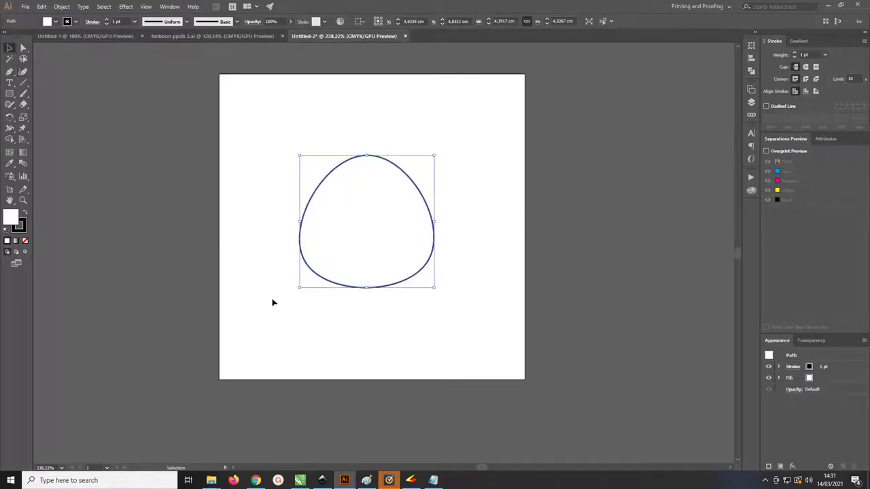
click(553, 193)
drag(420, 187, 420, 184)
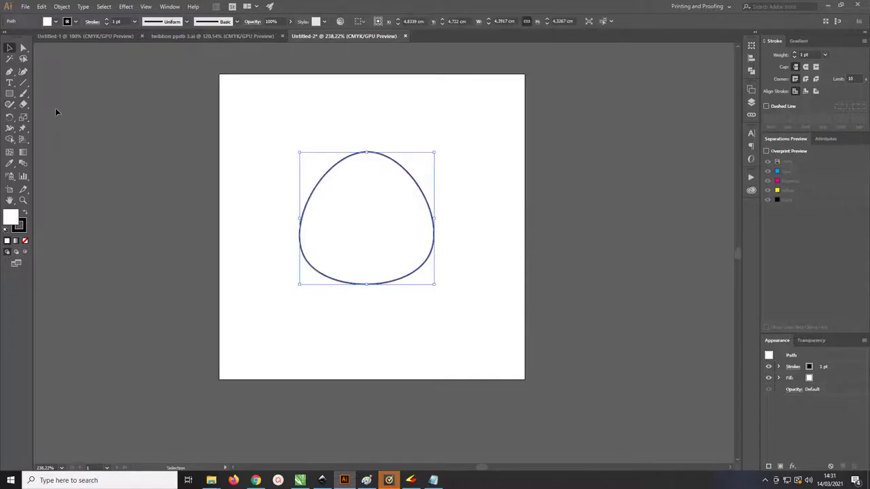
click(22, 71)
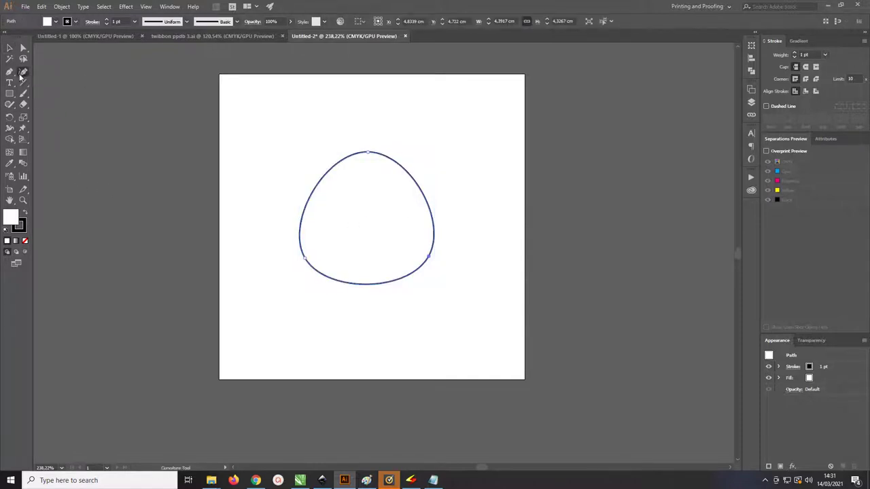
click(209, 331)
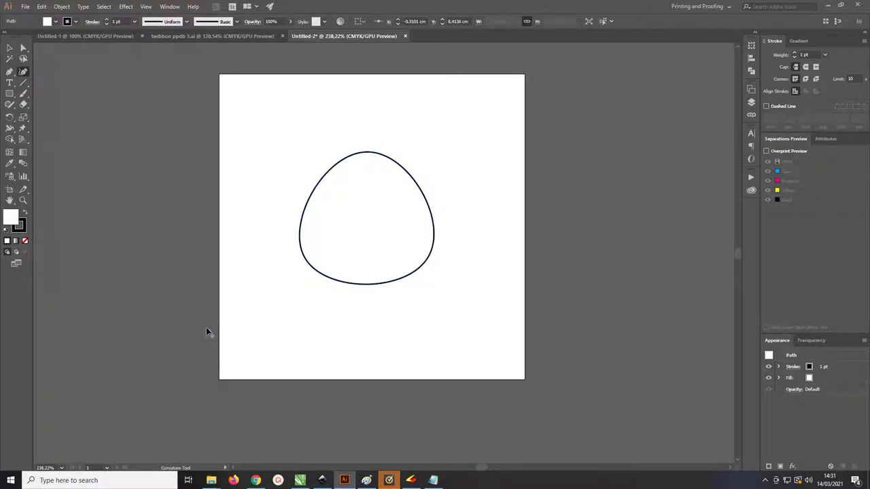
Chain wave points along the bottom and up the right side past the top-right corner.
click(256, 306)
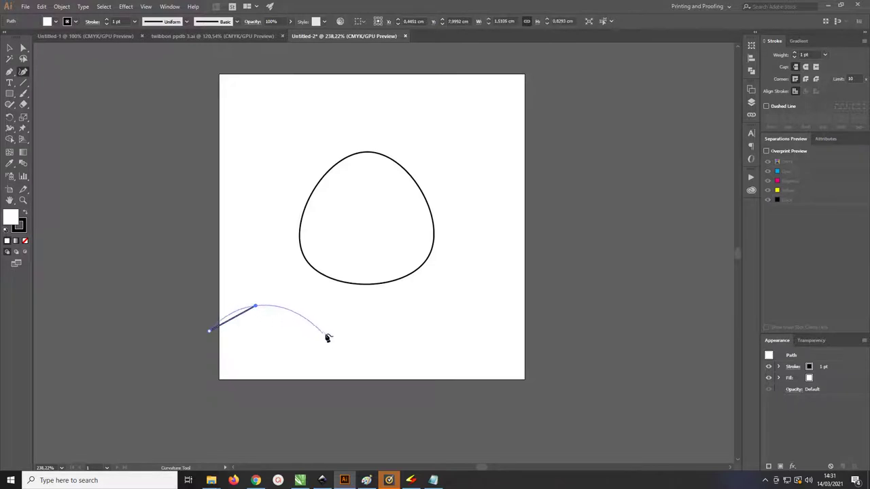
click(348, 342)
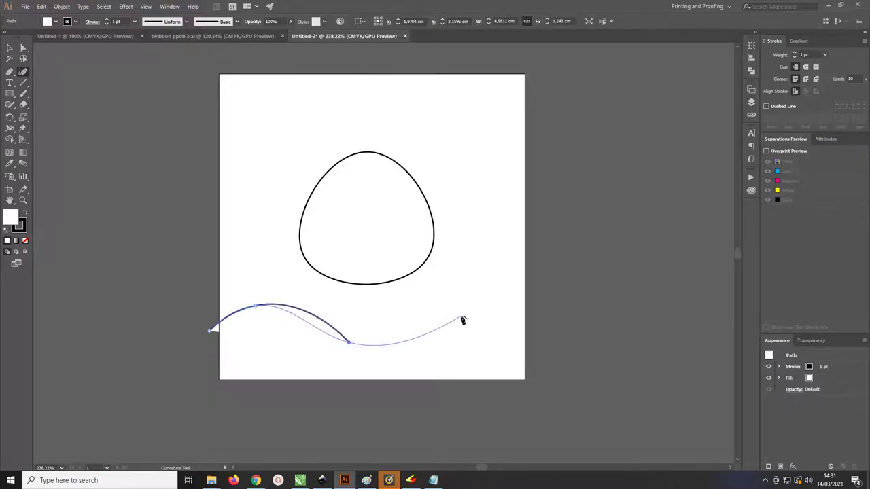
click(463, 316)
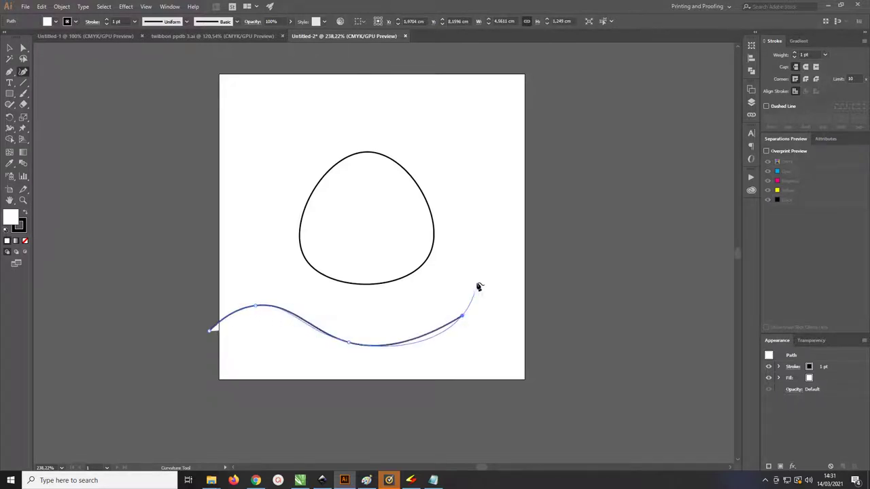
click(456, 163)
click(463, 114)
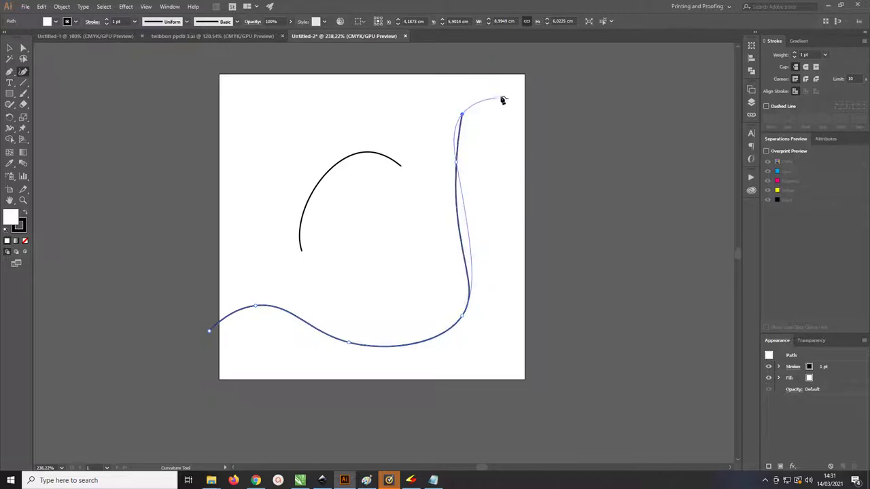
click(552, 79)
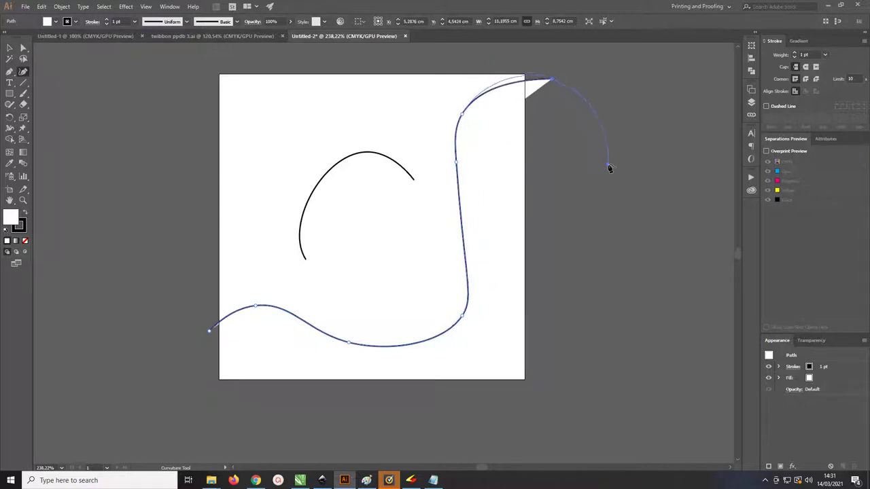
Bulge the path beyond the right edge, close it at its start, and set fill to None.
click(608, 165)
click(604, 376)
click(549, 421)
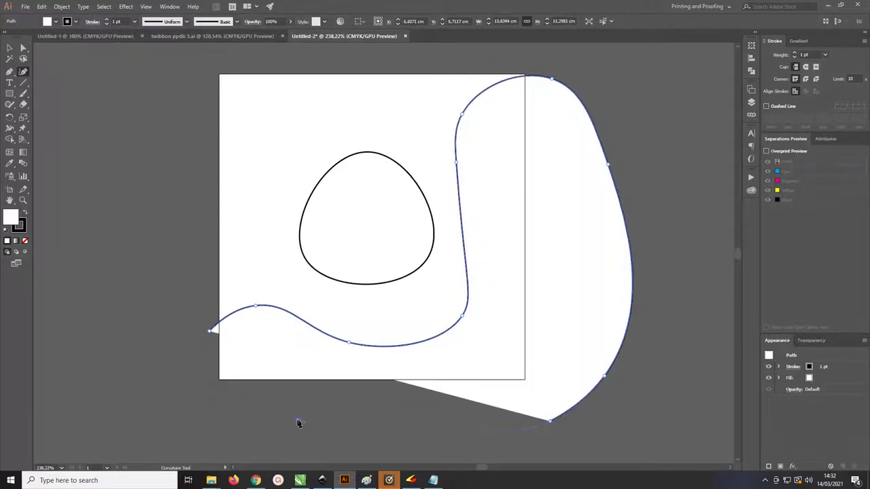
click(297, 420)
click(189, 367)
click(210, 332)
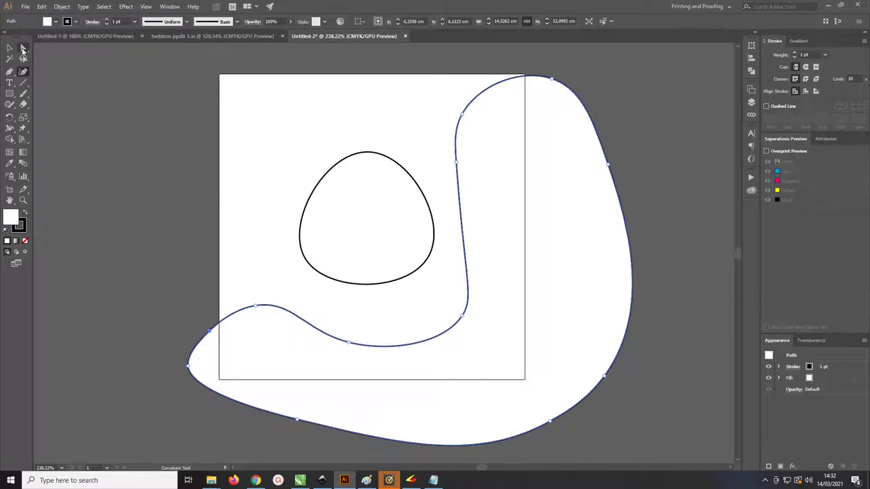
click(23, 49)
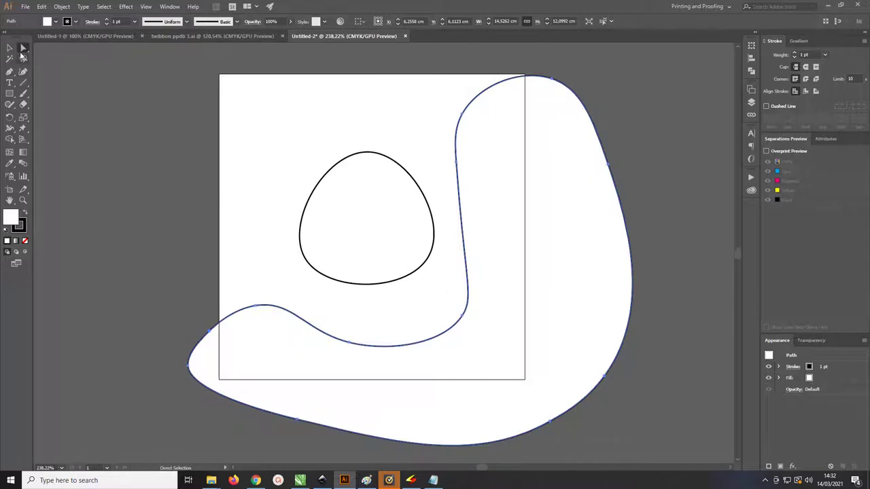
click(25, 241)
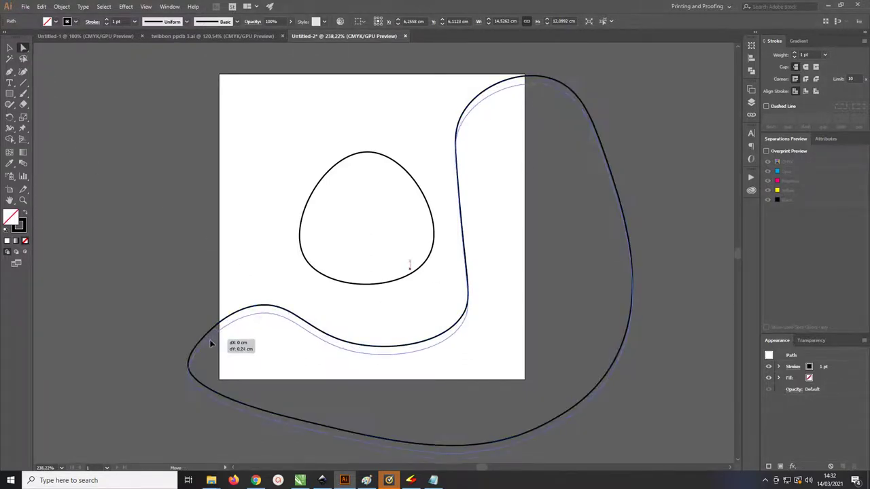
Undo an accidental move of the wavy outline and select its anchor points.
drag(211, 335, 208, 348)
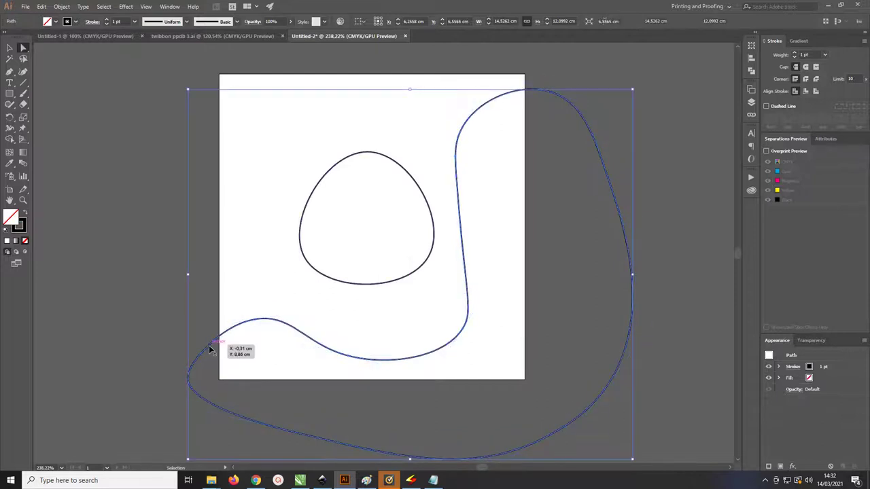
key(ctrl+z)
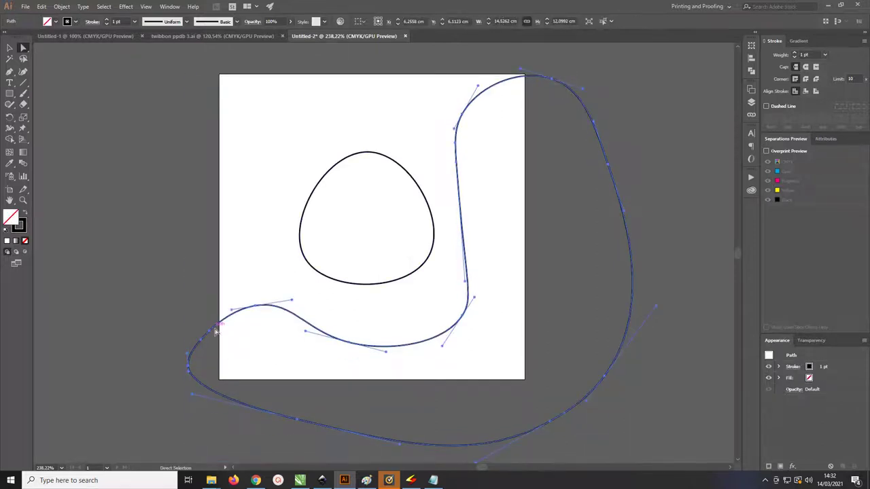
click(202, 342)
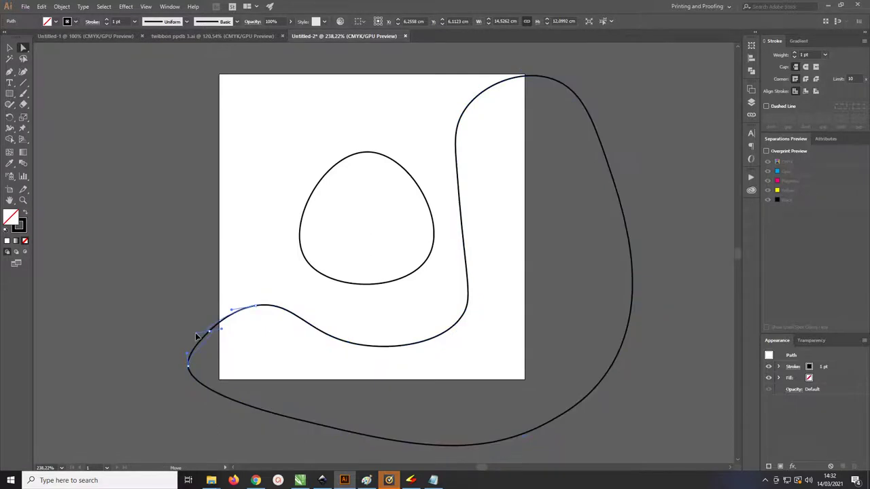
drag(209, 338, 208, 337)
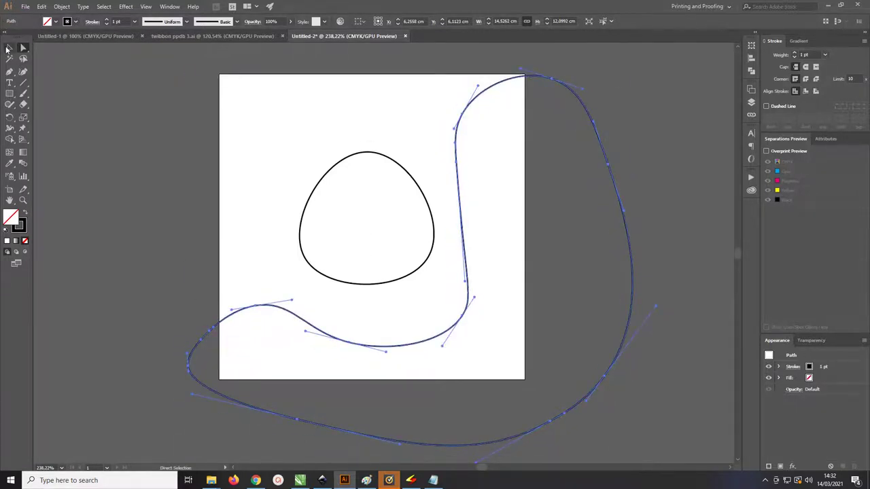
Isolate the looping path and reshape its anchors, pulling the upper curve segment upward.
click(10, 47)
double_click(267, 307)
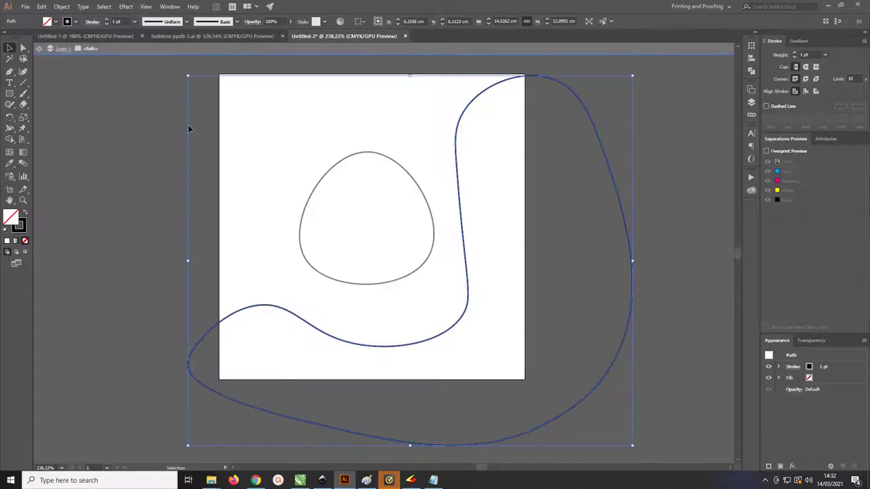
click(23, 49)
click(210, 336)
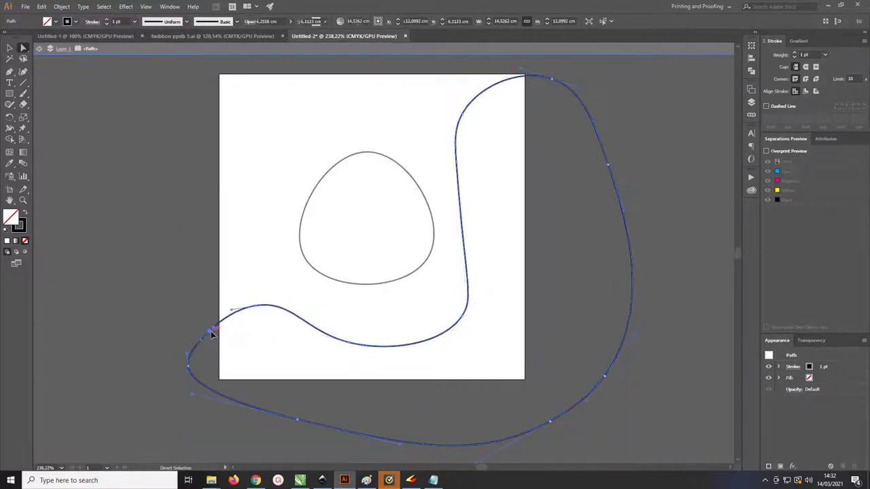
drag(211, 333, 207, 332)
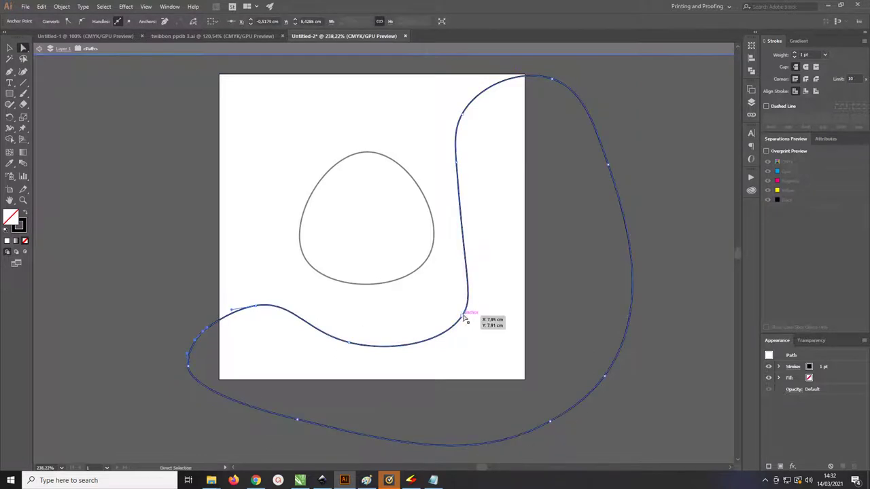
click(463, 314)
drag(463, 315, 476, 316)
drag(459, 169, 466, 90)
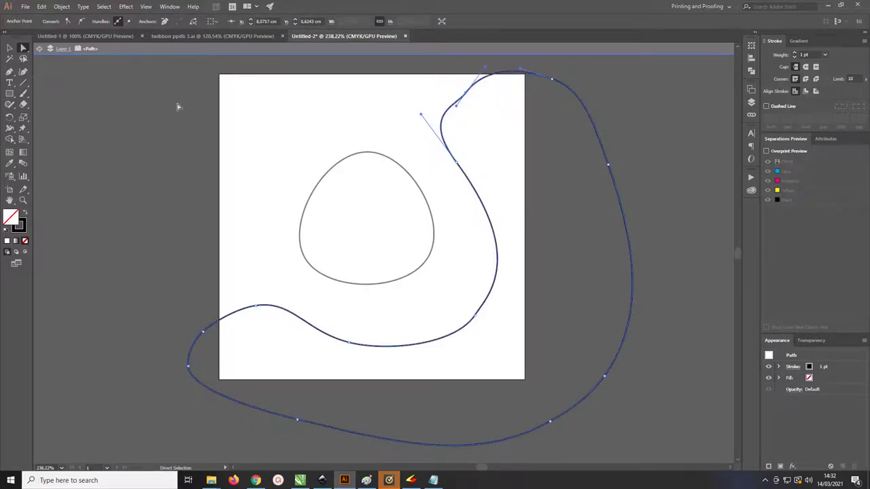
key(minus)
Delete the top and right-hand anchors, then smooth the bottom handle and top-right anchor.
click(466, 95)
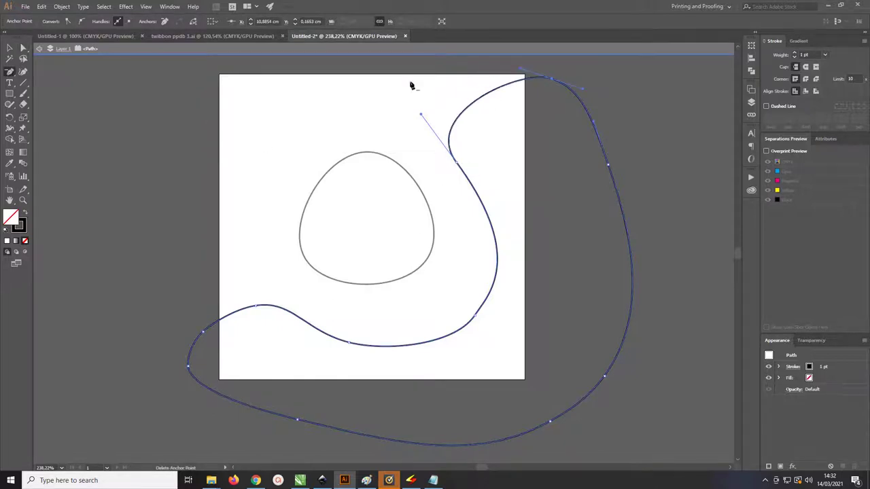
click(475, 316)
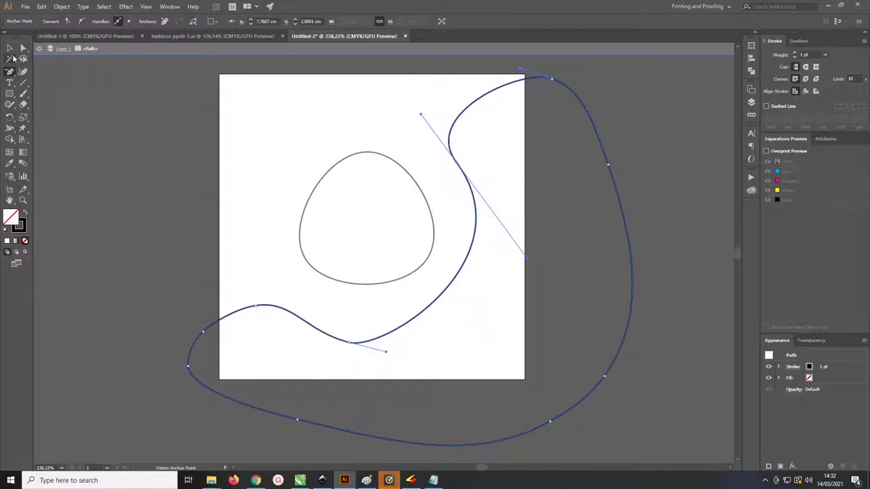
click(23, 48)
drag(386, 351, 438, 369)
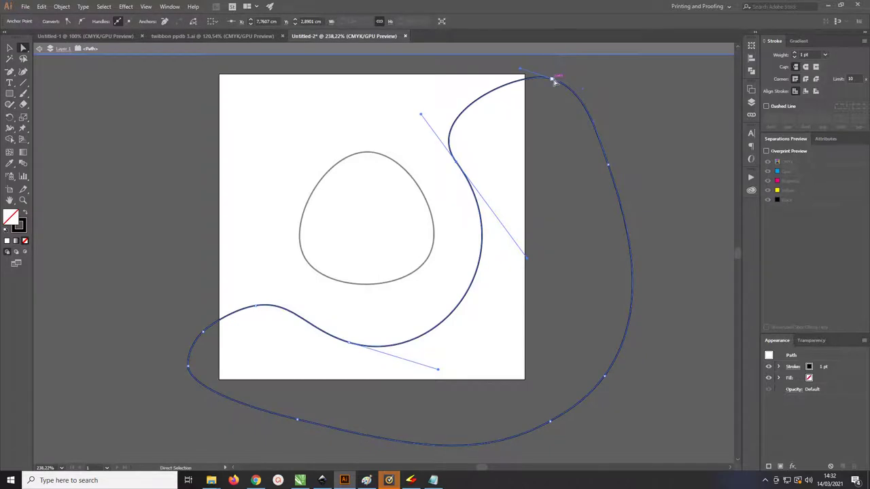
drag(552, 79, 571, 68)
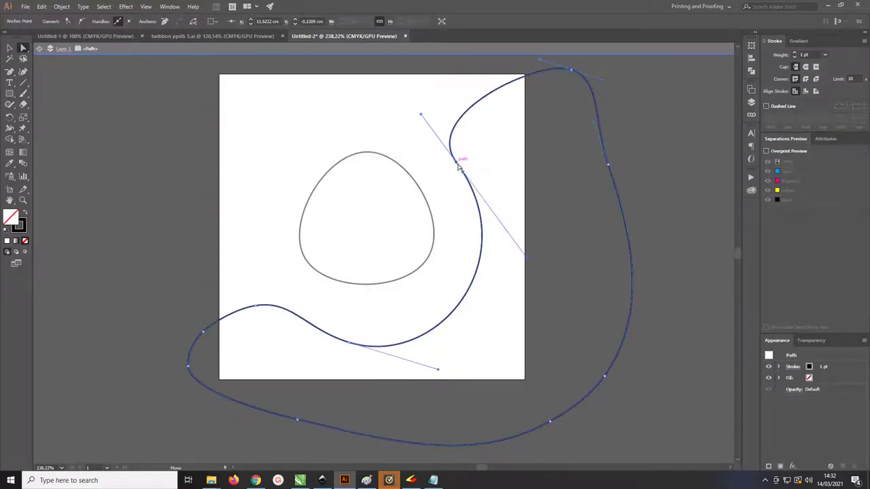
Refine the inner curve's anchor, the top handle and the top-right anchor position.
drag(460, 165, 481, 153)
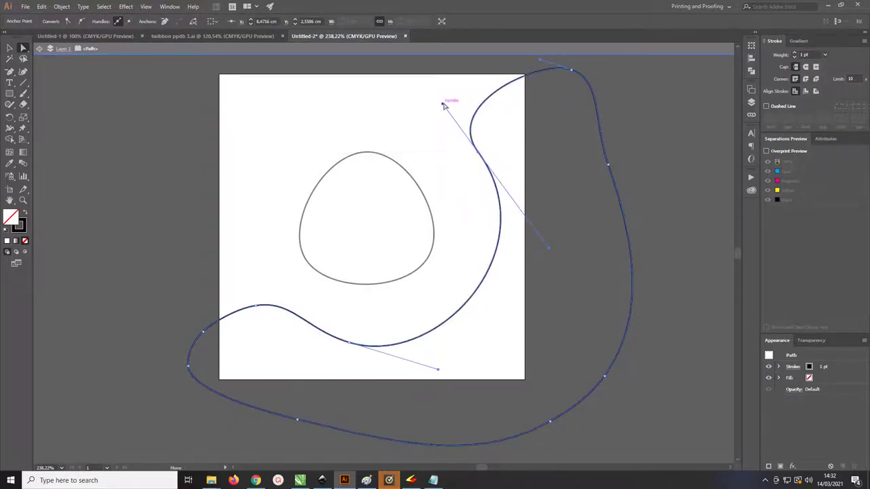
drag(444, 105, 455, 85)
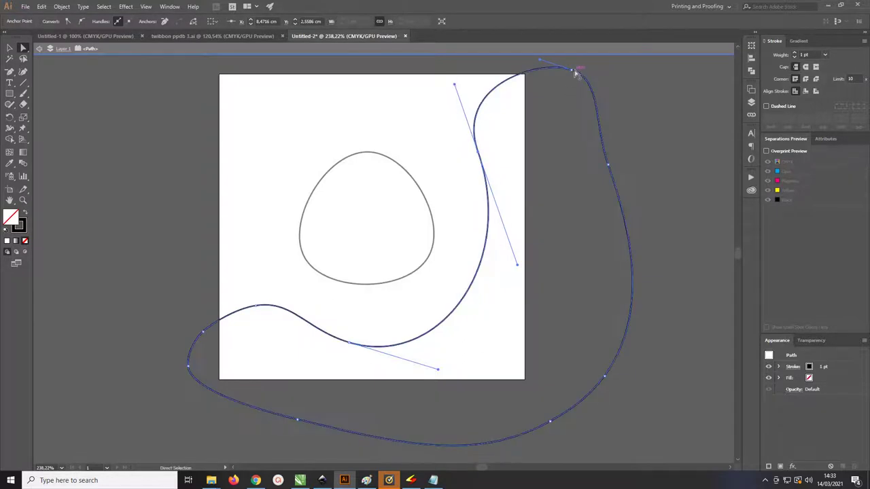
drag(571, 69, 583, 99)
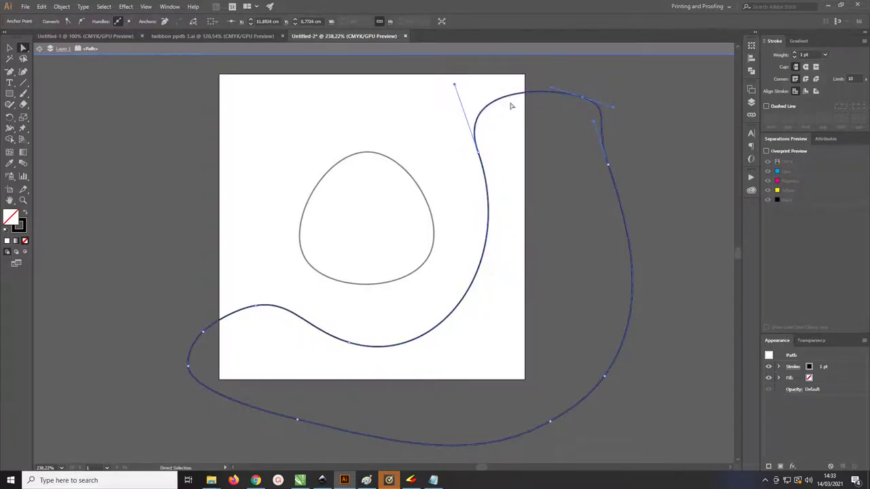
drag(482, 156, 493, 195)
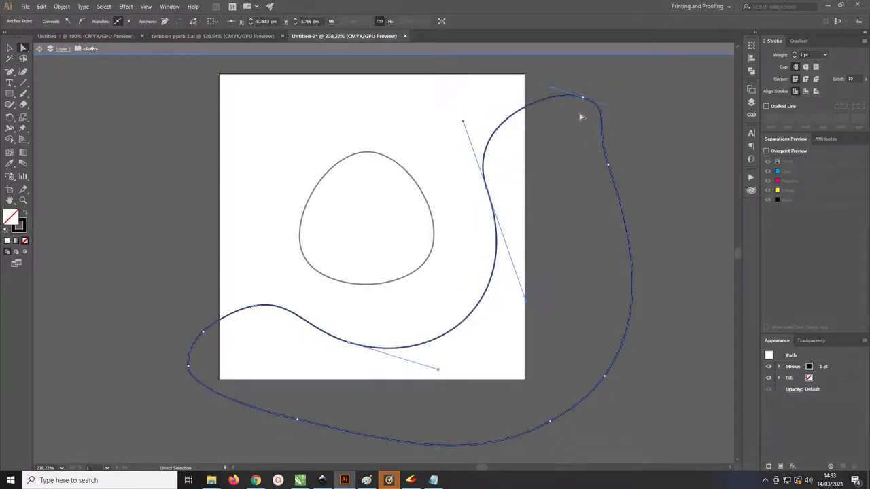
drag(583, 99, 568, 87)
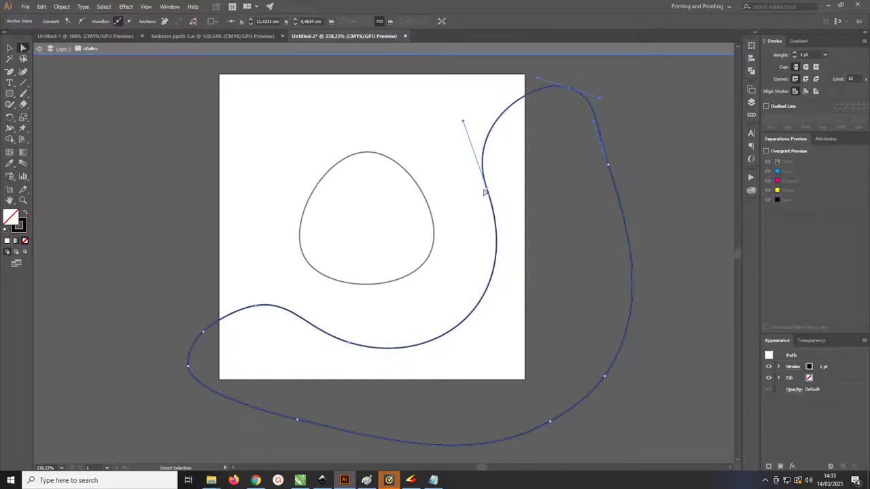
drag(485, 193, 488, 187)
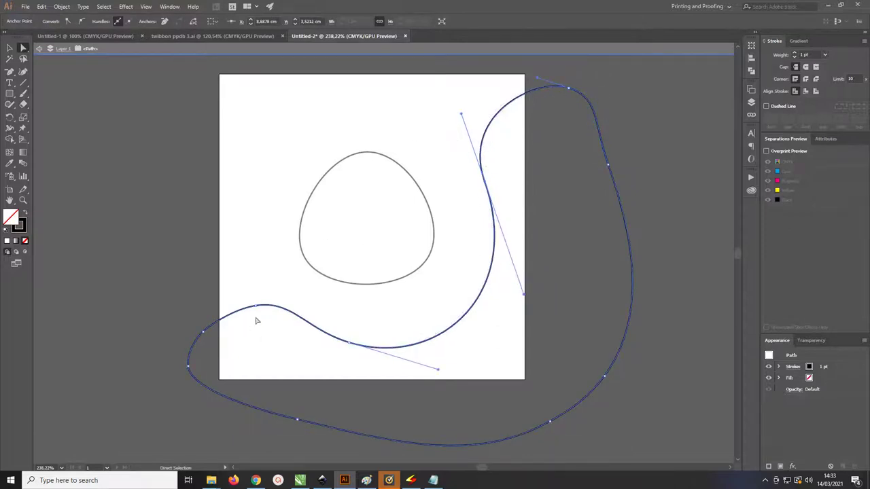
Reshape the left hump and bend by repositioning its anchors and handles.
drag(258, 305, 252, 306)
drag(203, 332, 198, 338)
mouse_move(261, 313)
mouse_down()
mouse_move(288, 301)
mouse_move(276, 304)
mouse_up()
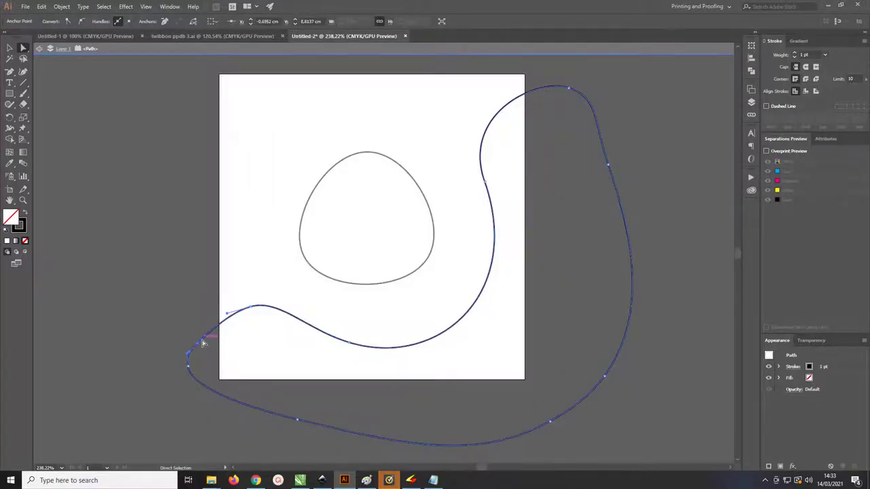
drag(190, 327, 197, 333)
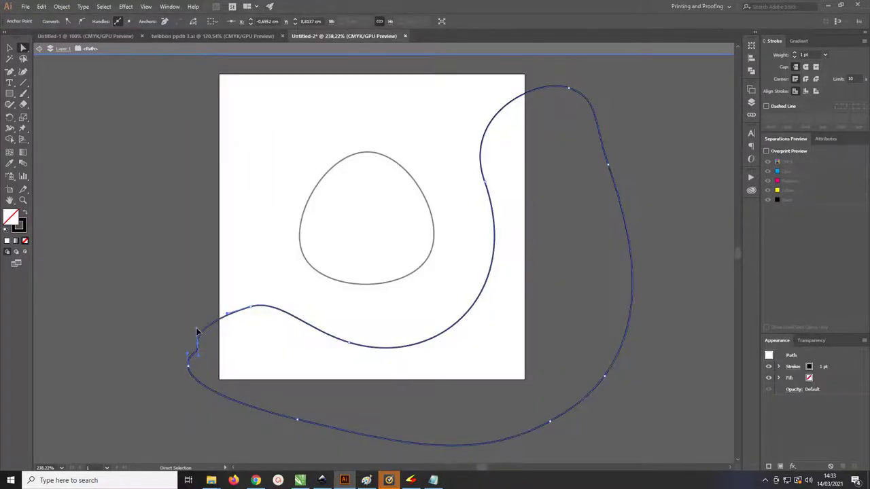
click(254, 311)
drag(197, 343, 192, 354)
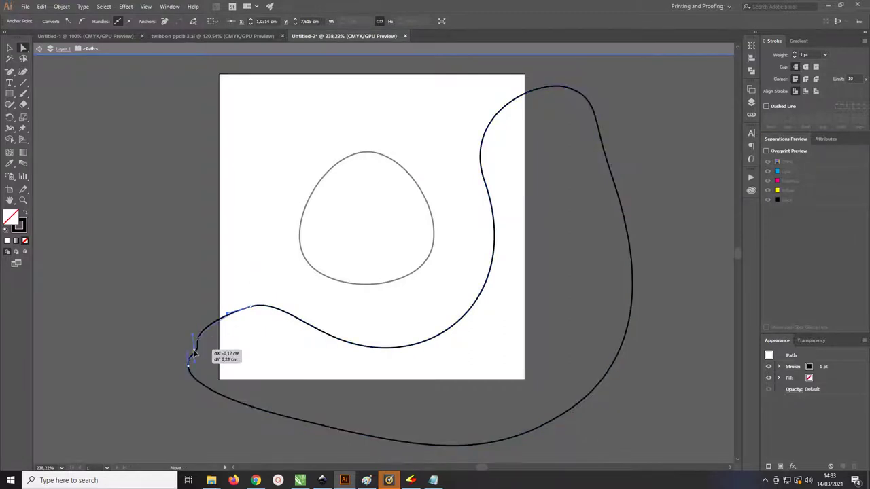
mouse_move(255, 307)
mouse_down()
mouse_move(246, 303)
mouse_move(292, 286)
mouse_up()
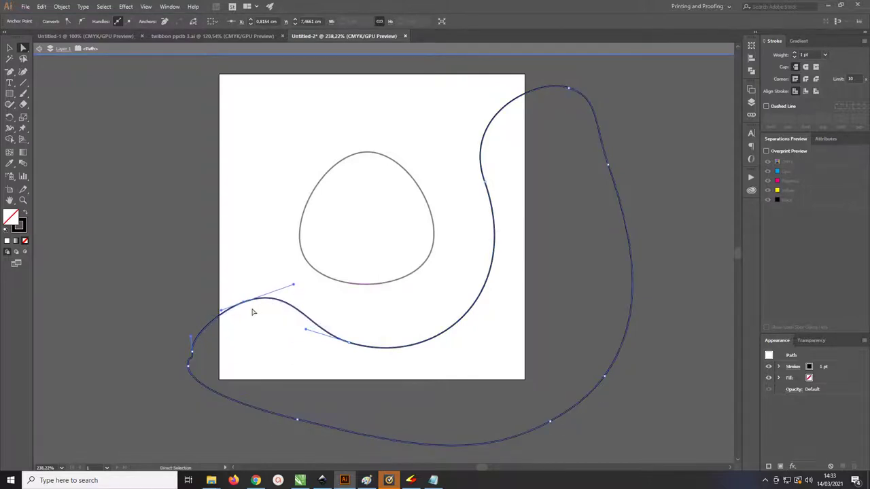
drag(253, 306, 233, 307)
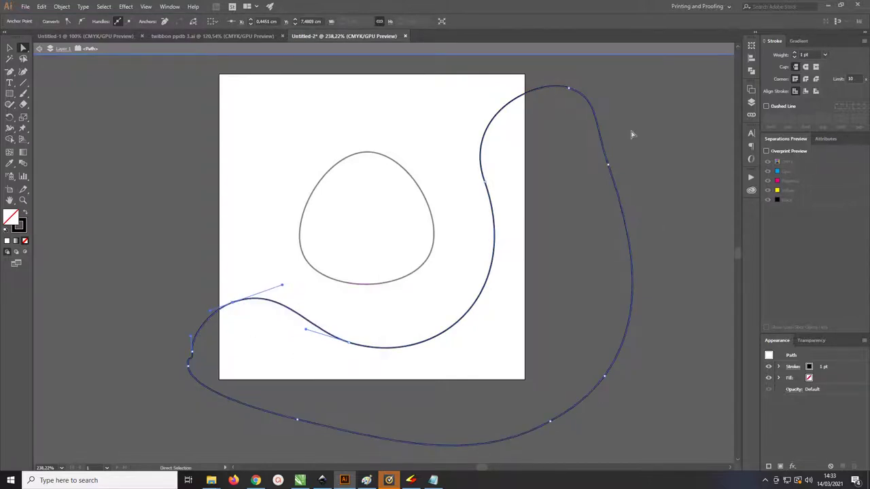
Bulge the inner right curve leftward and fine-tune the top-right, left and lower anchors.
click(486, 181)
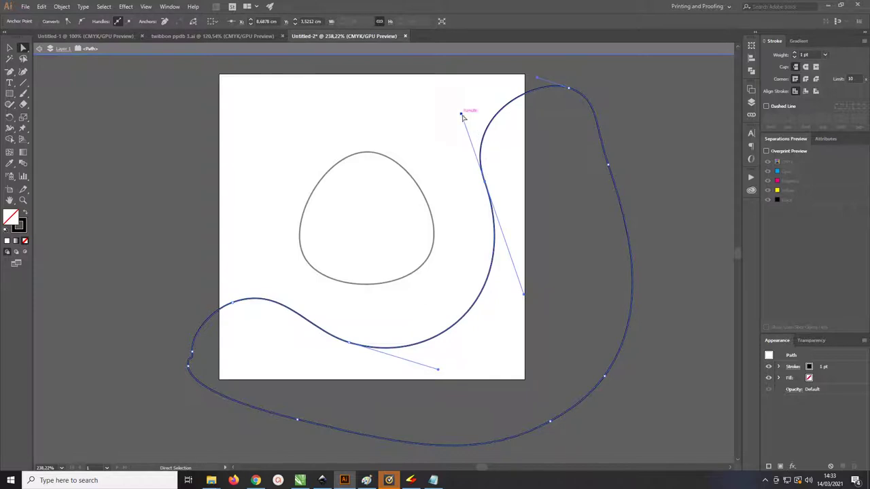
drag(463, 117, 422, 101)
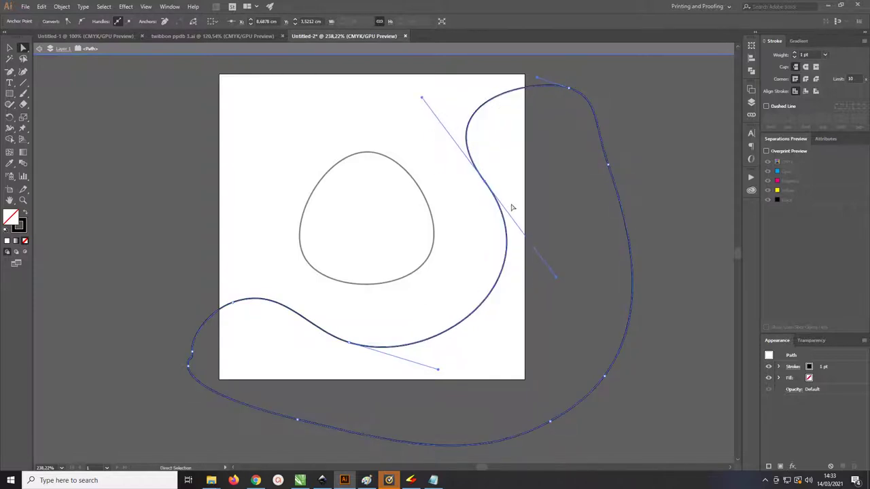
drag(485, 182, 475, 182)
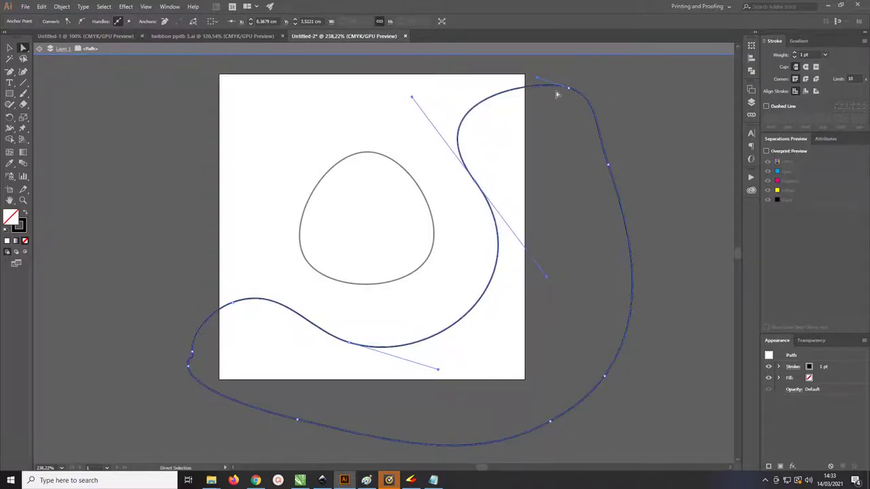
mouse_move(569, 88)
mouse_down()
mouse_move(570, 96)
mouse_move(541, 63)
mouse_up()
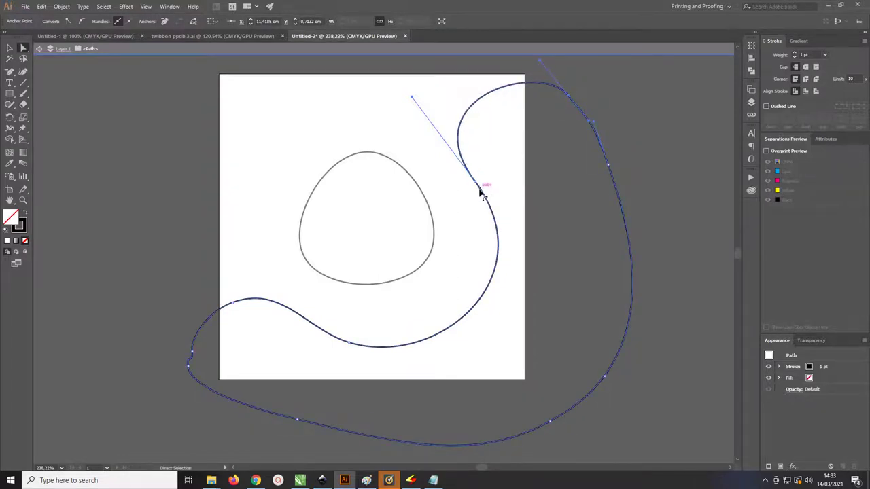
drag(480, 189, 482, 199)
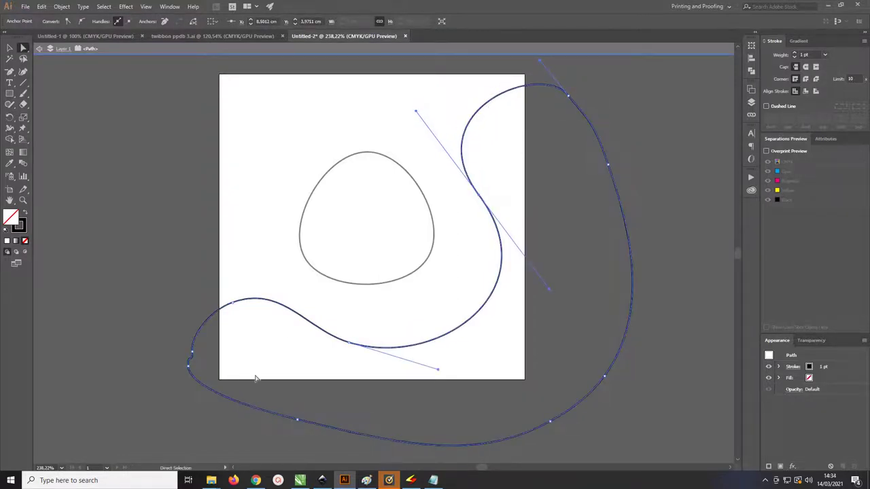
drag(190, 361, 194, 351)
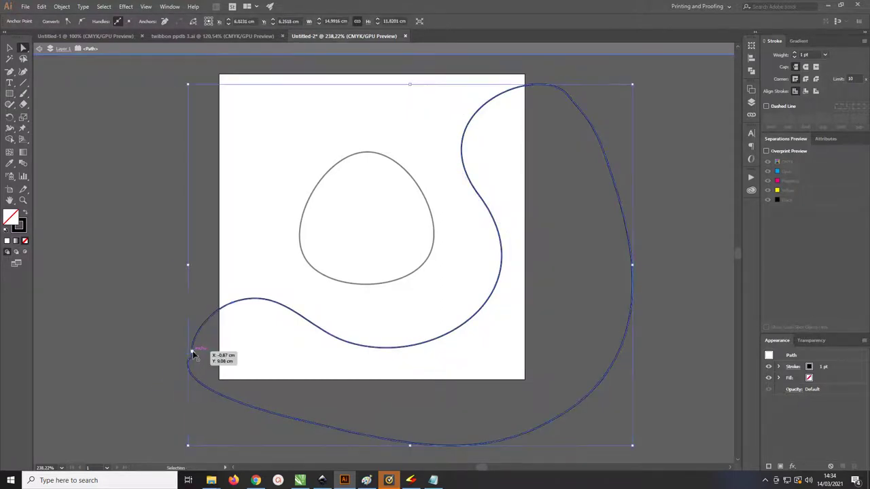
drag(235, 310, 227, 287)
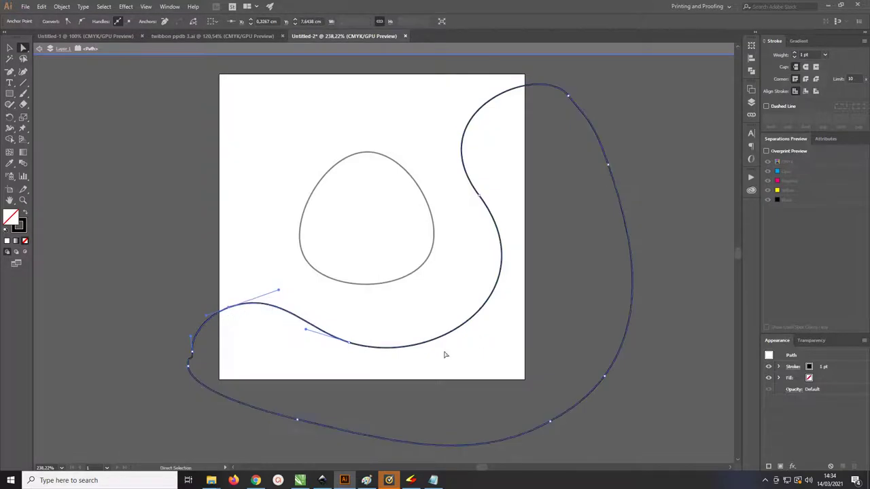
drag(352, 348, 345, 353)
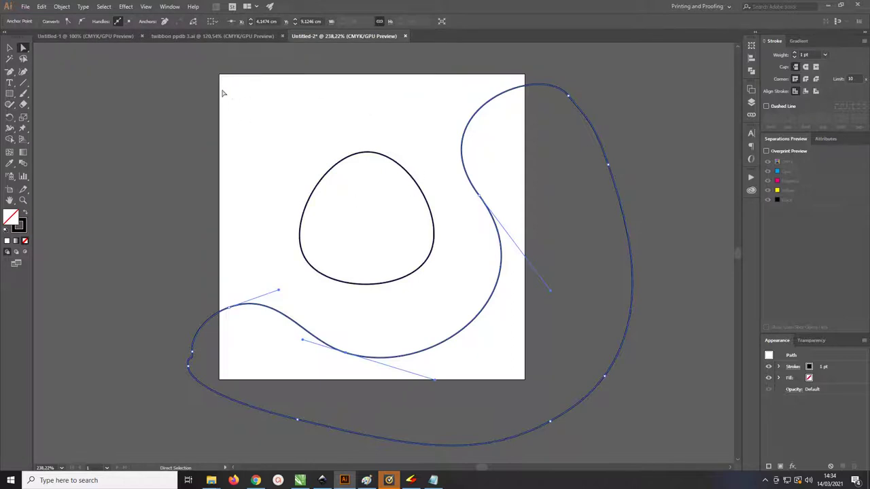
Draw a square covering the whole artboard and select it.
click(9, 93)
drag(220, 75, 523, 378)
key(v)
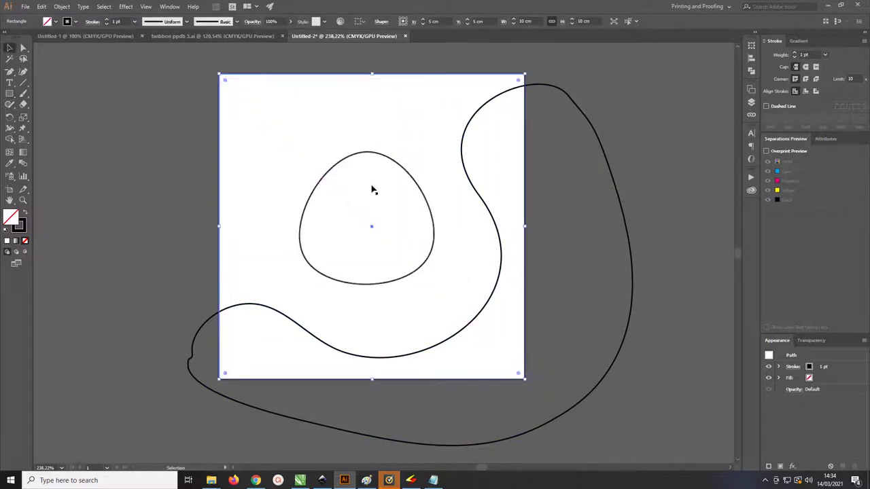
click(575, 48)
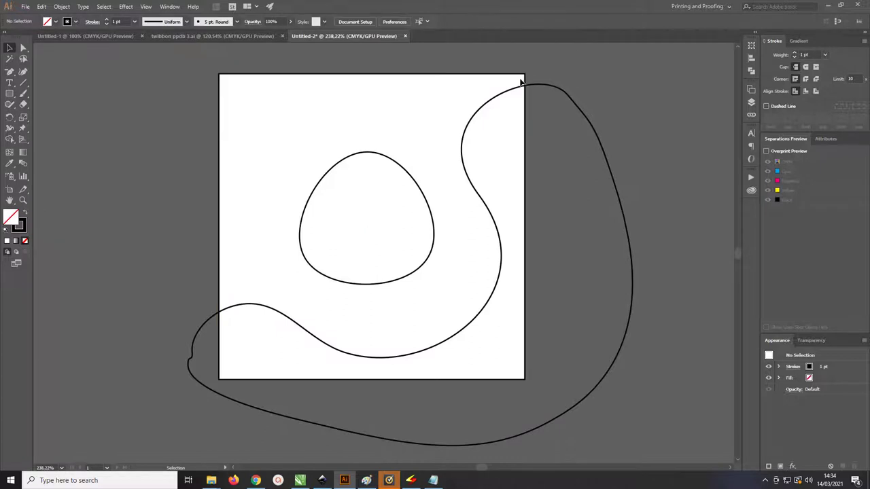
click(523, 73)
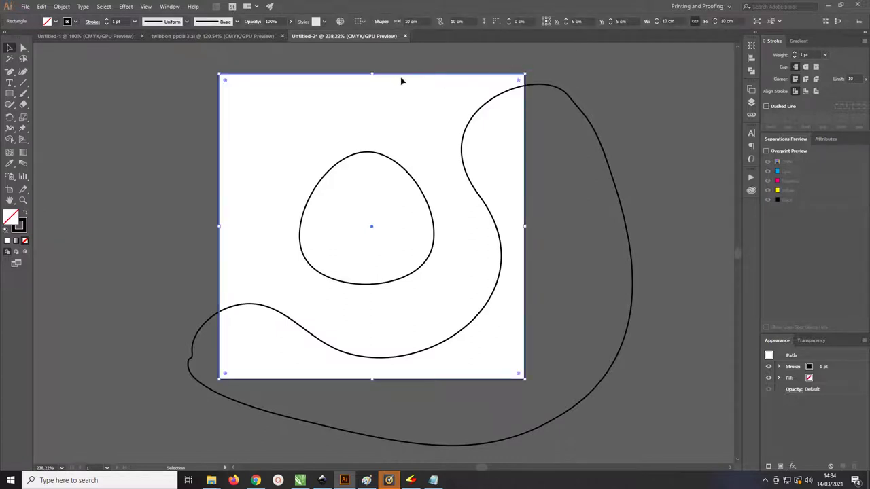
Add the wavy blob to the selection and Intersect it with the square in Pathfinder.
key(a)
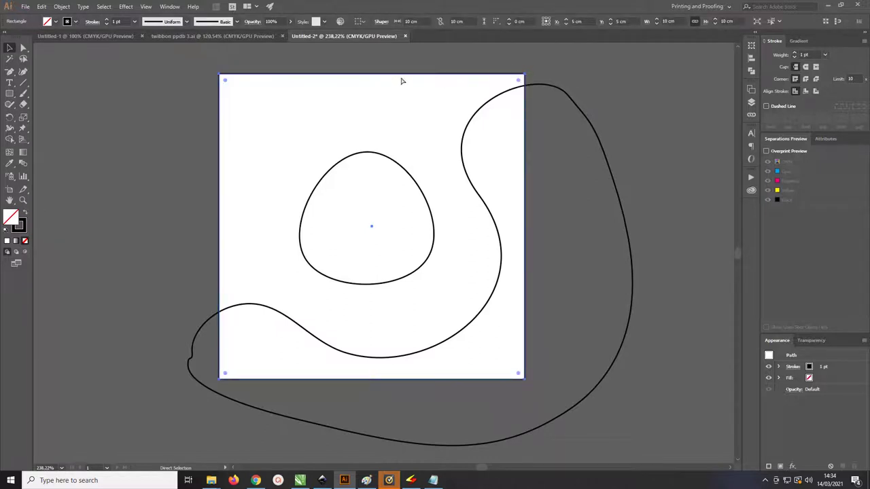
key(v)
drag(431, 80, 336, 102)
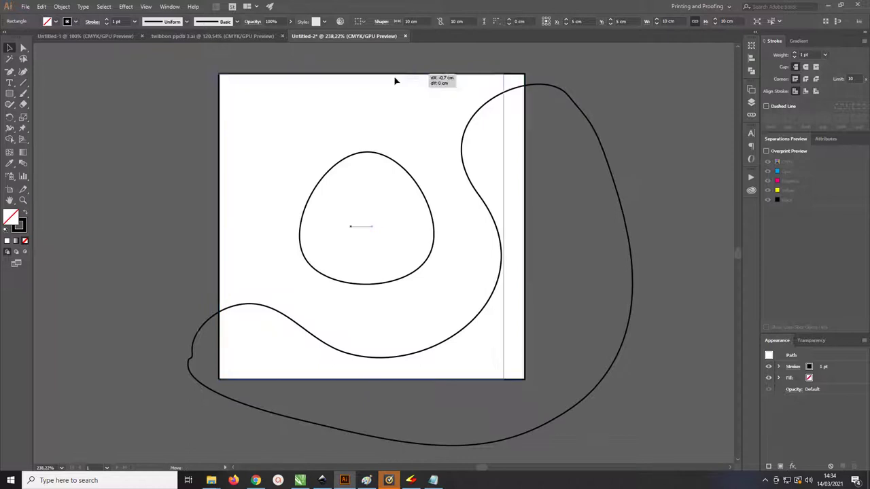
click(565, 90)
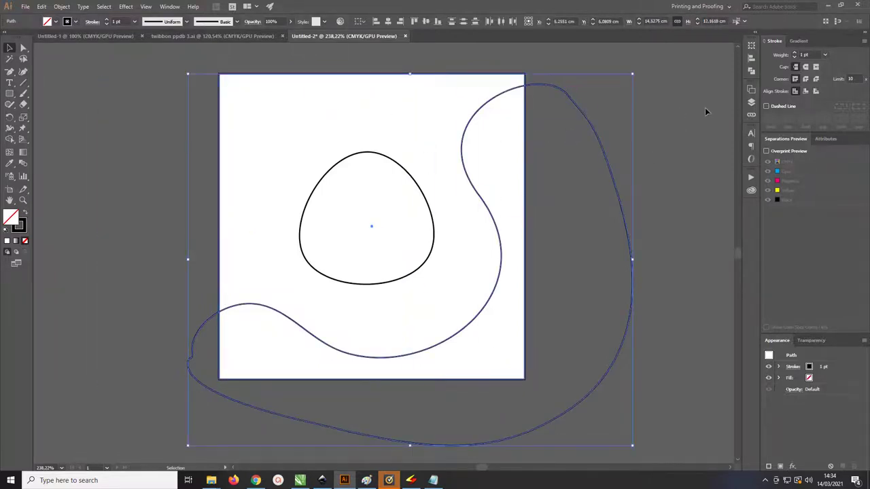
click(750, 72)
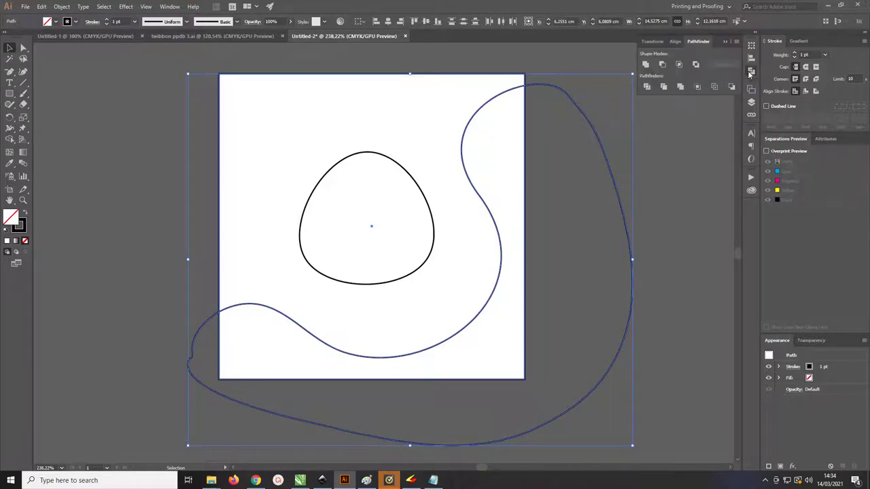
click(681, 65)
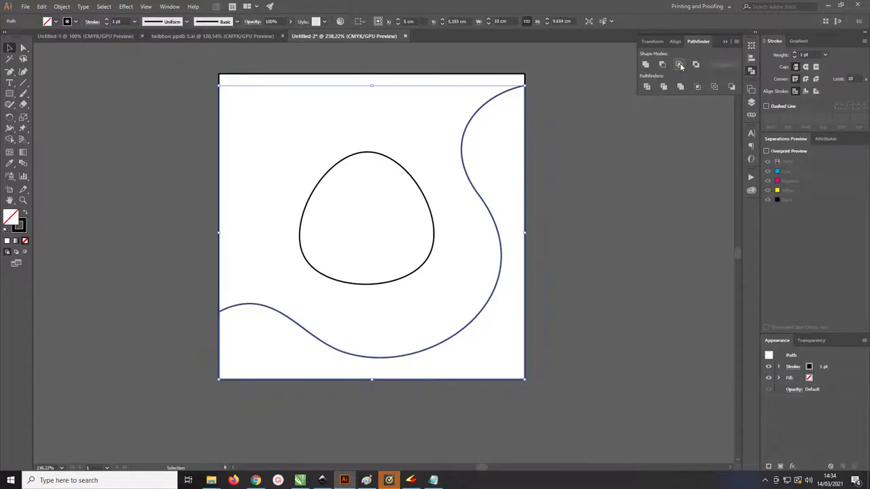
click(606, 151)
key(z)
click(504, 132)
Start a new curved path at the square's bottom-left corner, waving toward the right.
drag(532, 145, 472, 140)
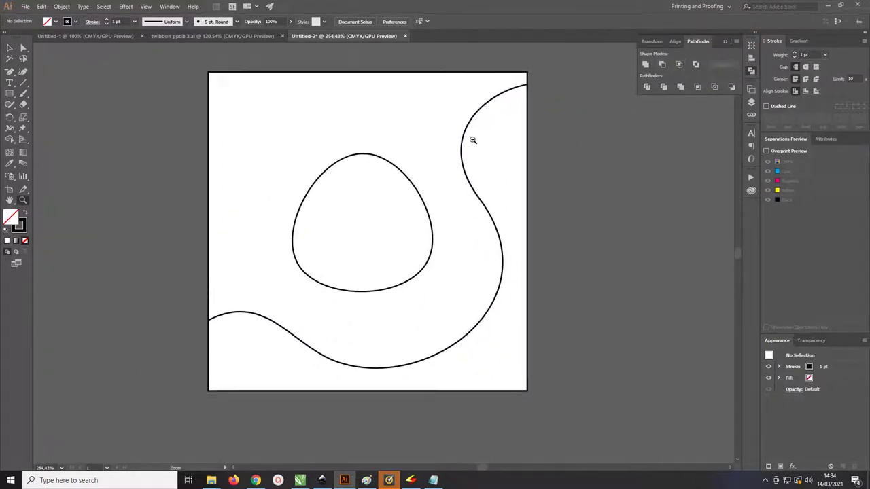
drag(508, 227, 516, 204)
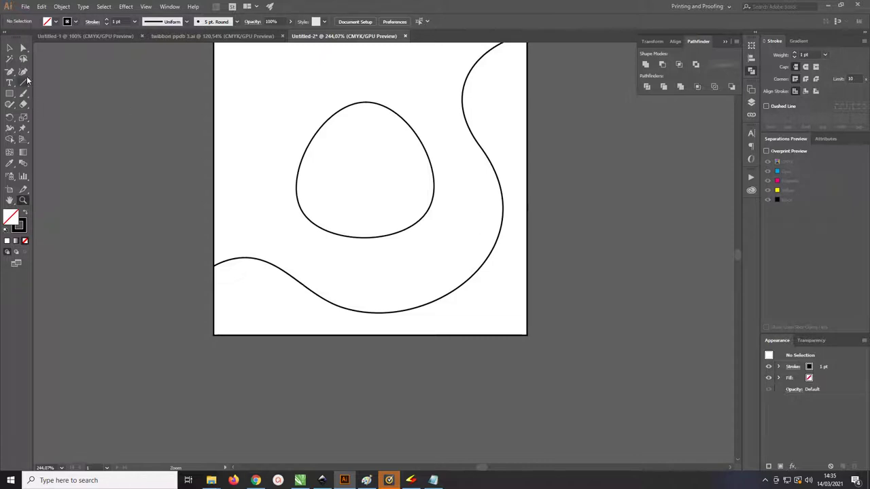
click(23, 71)
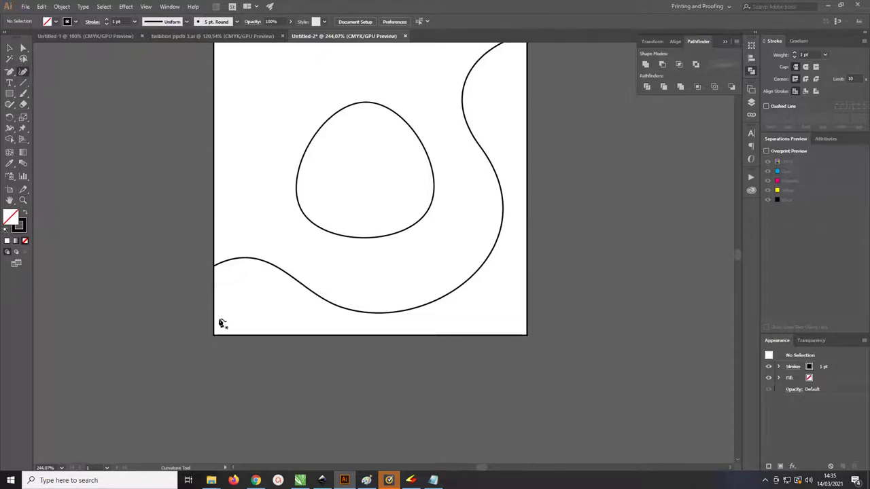
click(222, 340)
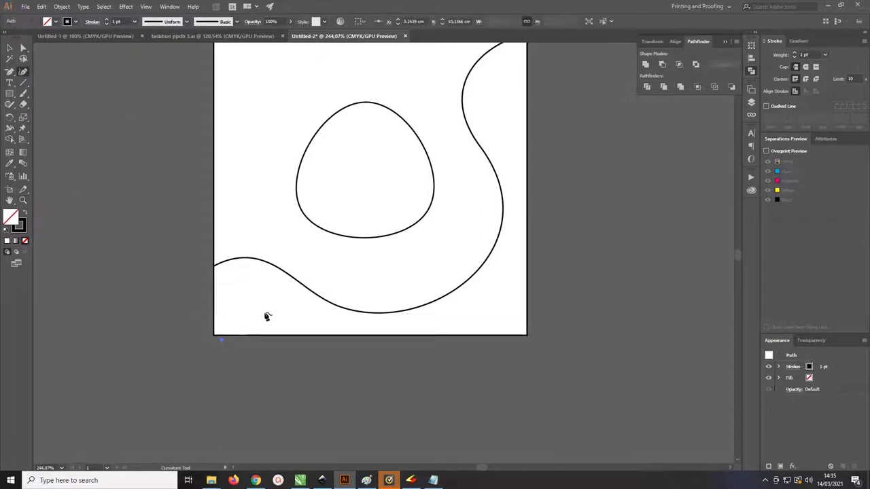
click(265, 308)
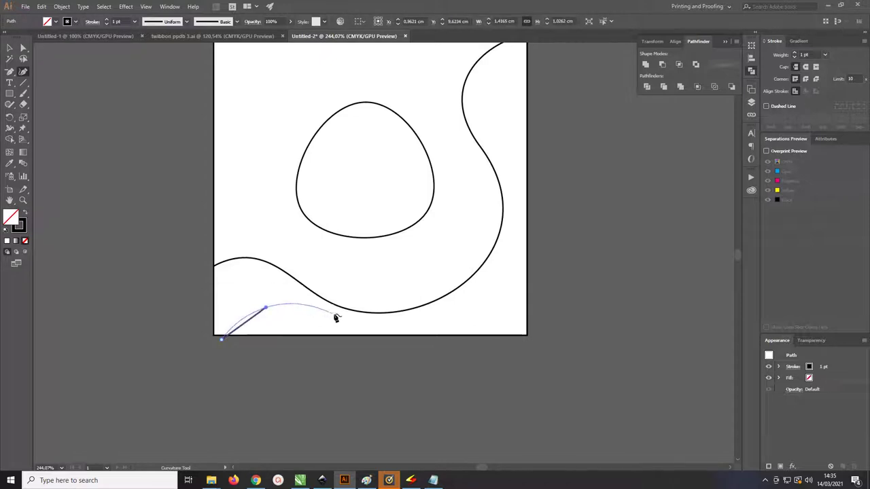
click(393, 318)
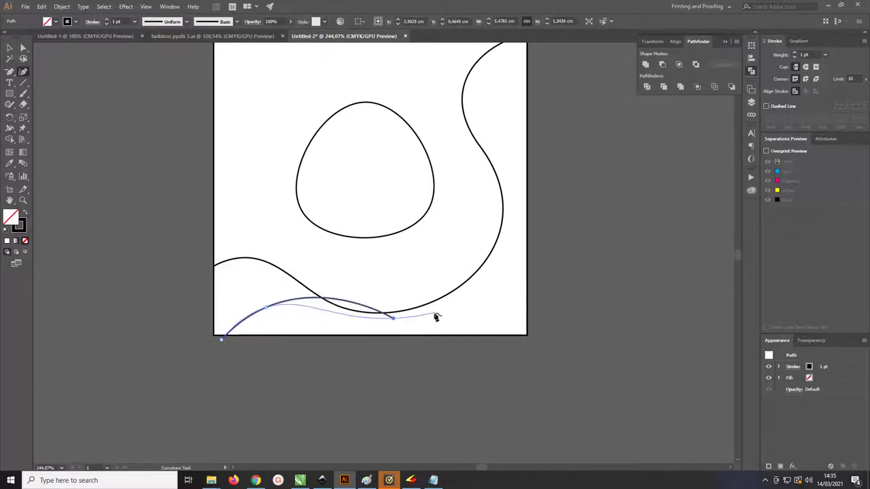
click(481, 281)
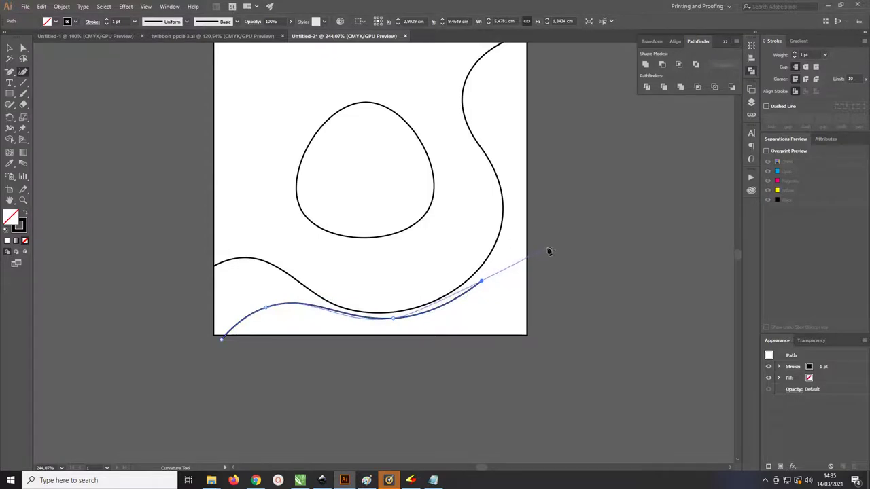
Extend the loop past the right edge and below the square, close it, and deselect.
click(508, 254)
click(559, 258)
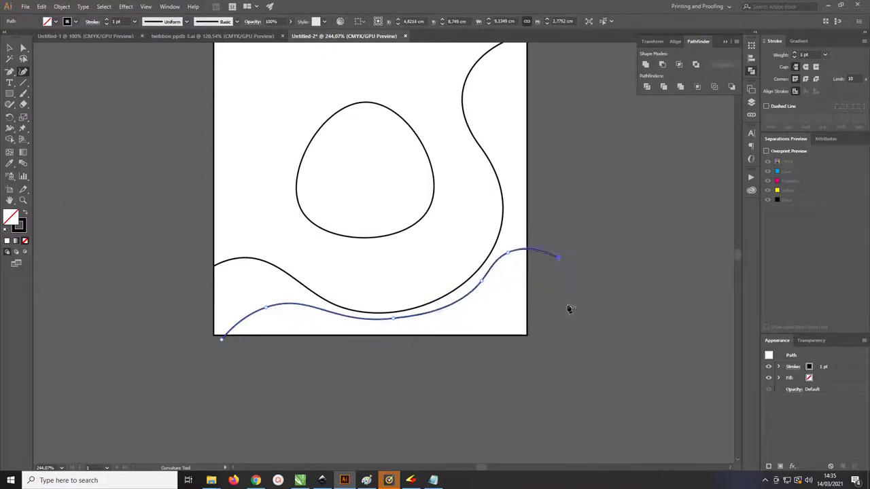
click(572, 333)
click(393, 383)
click(255, 363)
click(222, 339)
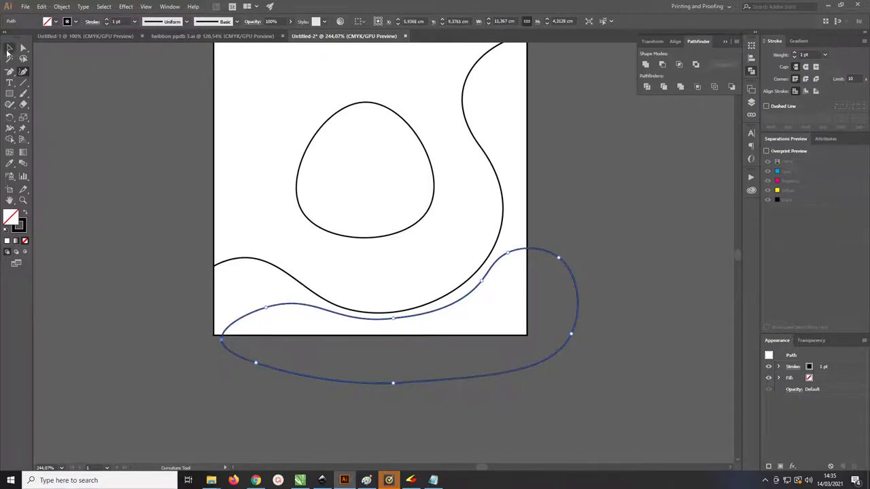
click(10, 48)
click(242, 142)
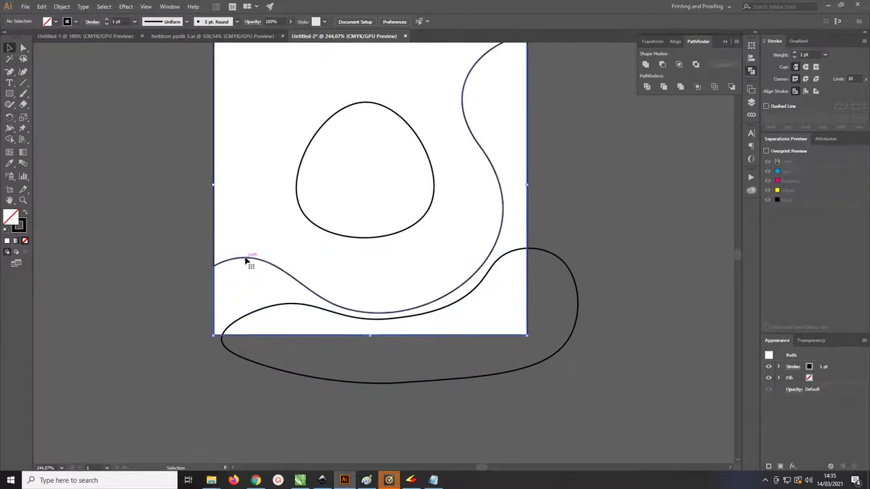
Intersect the lower loop with the S-curve shape to form a bottom wave band.
click(302, 305)
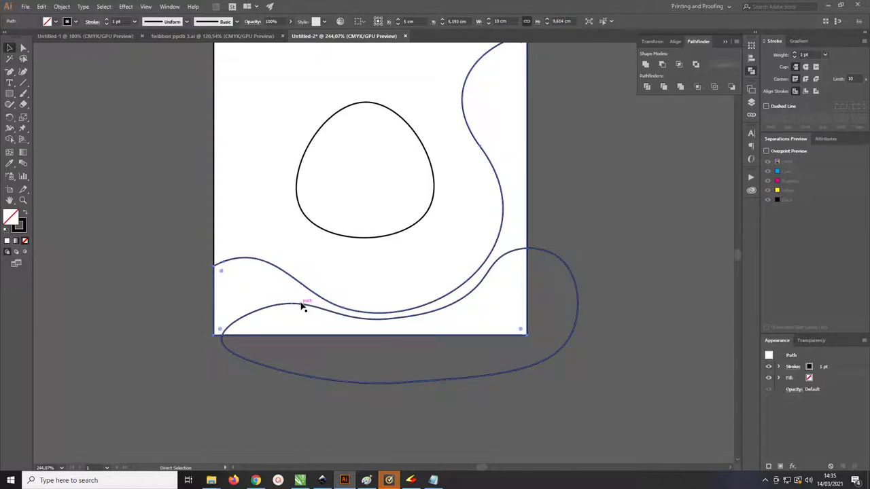
ctrl+click(563, 267)
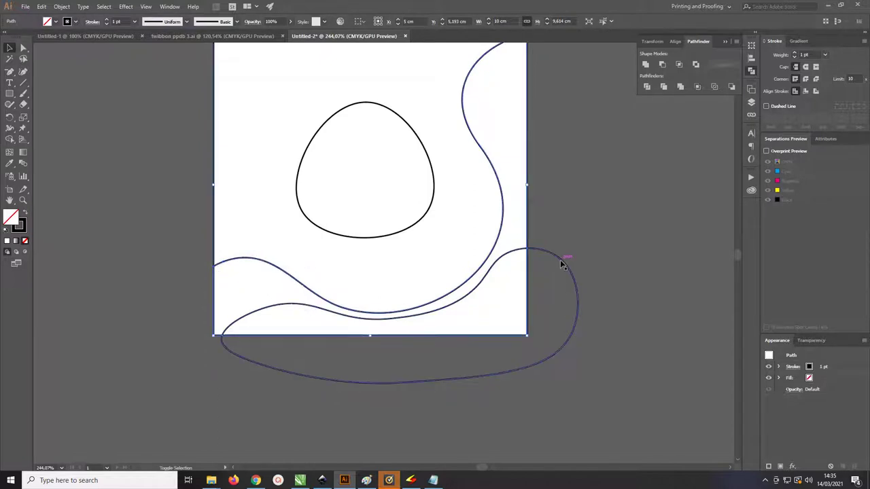
shift+click(562, 265)
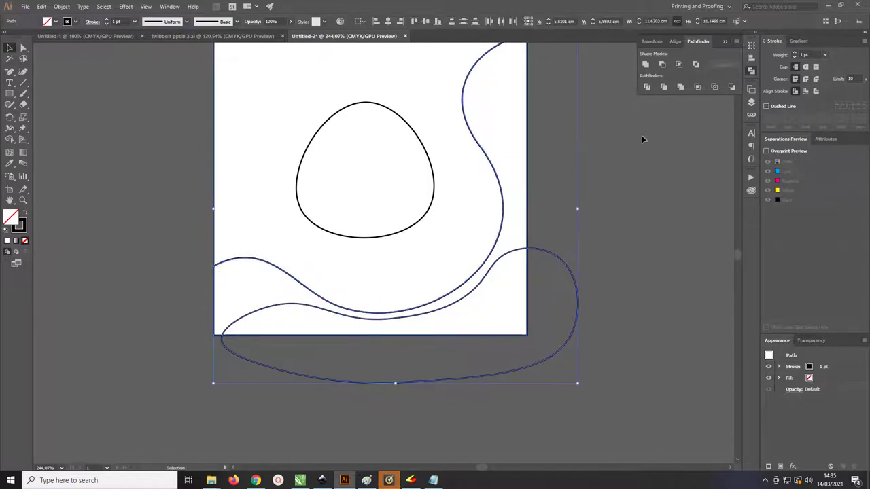
click(679, 65)
click(565, 227)
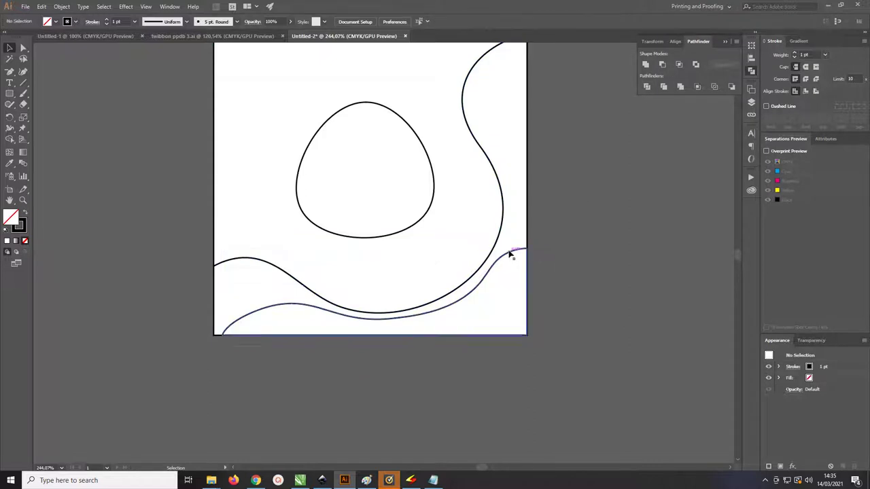
drag(510, 254, 520, 302)
key(ctrl+z)
key(z)
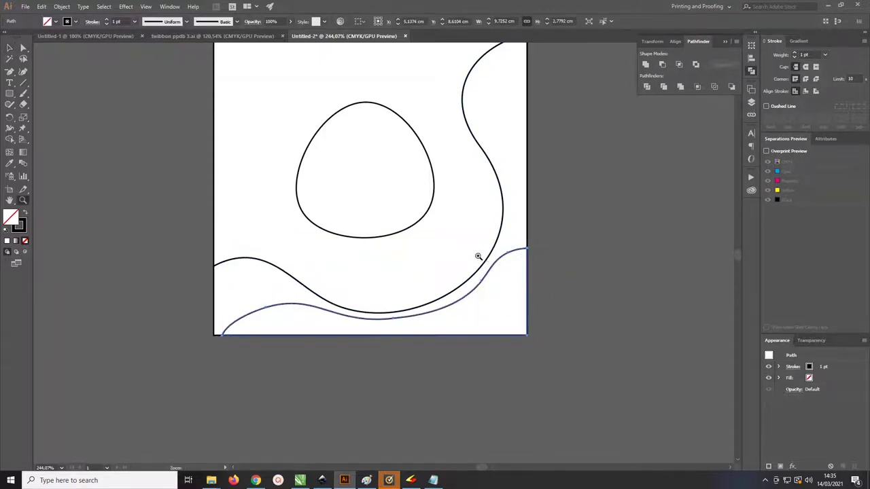
drag(478, 254, 457, 256)
key(v)
click(478, 250)
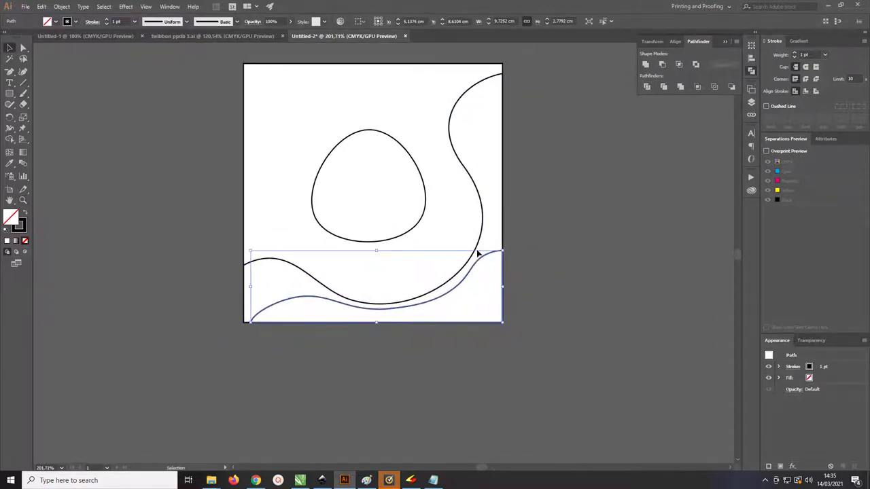
Add the bottom wave to the selection and bring up the Swatches panel.
shift+click(496, 253)
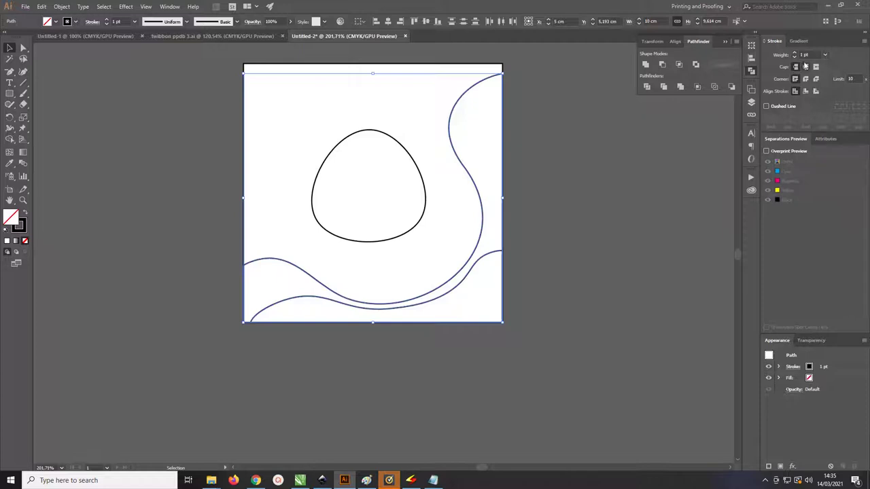
click(710, 6)
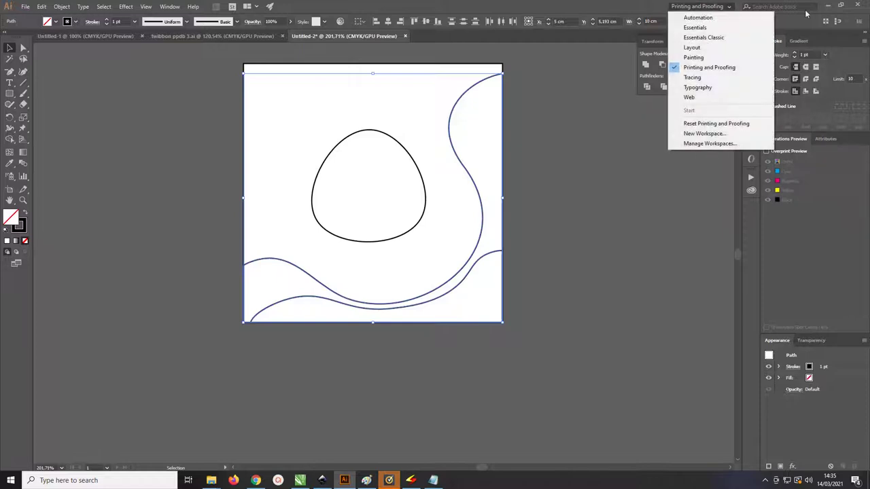
click(858, 22)
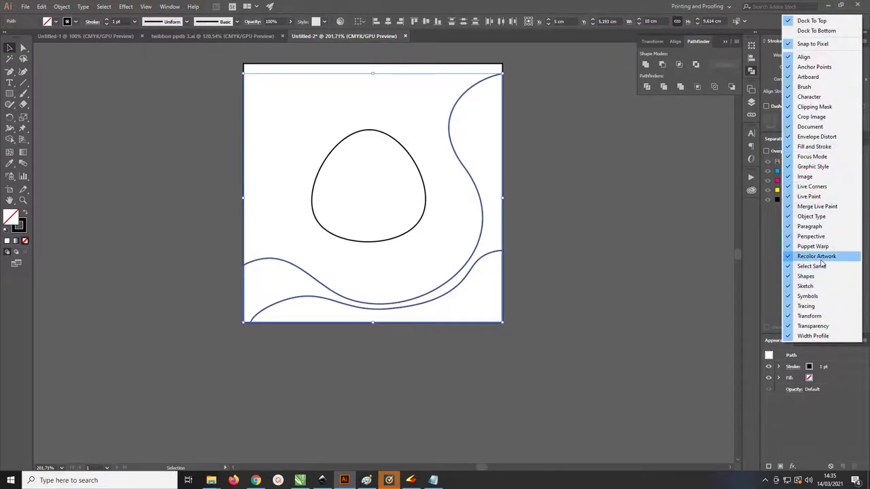
click(751, 134)
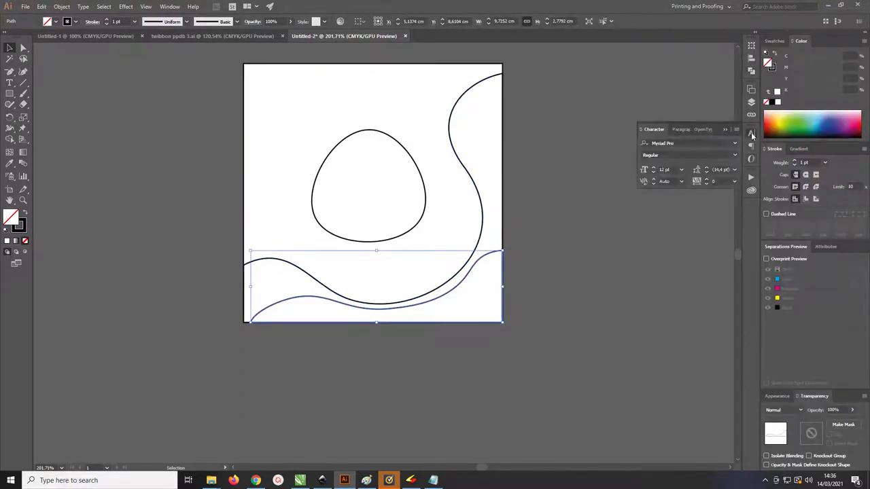
click(751, 133)
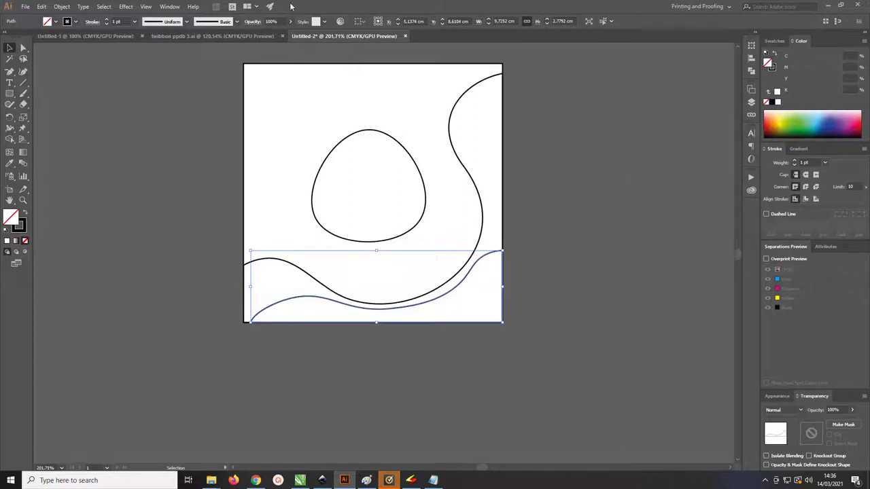
click(170, 6)
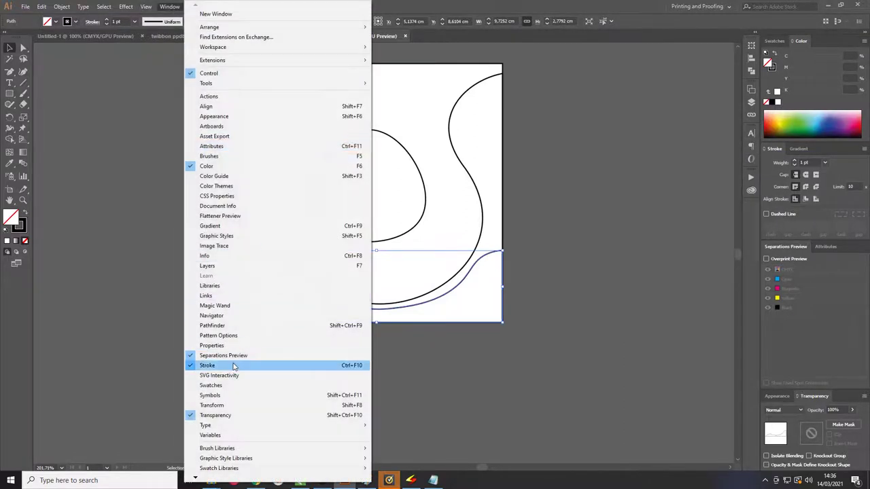
click(245, 385)
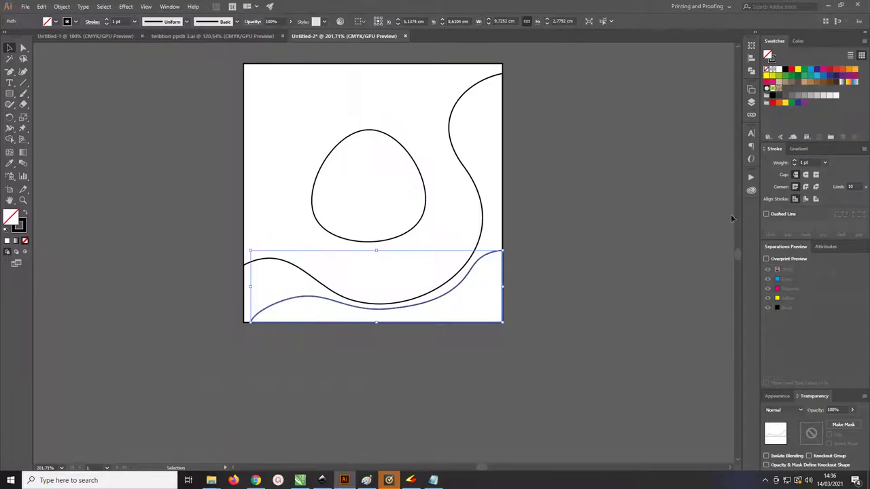
Fill the bottom wave and the large S-curve shape with the purple swatch.
click(842, 78)
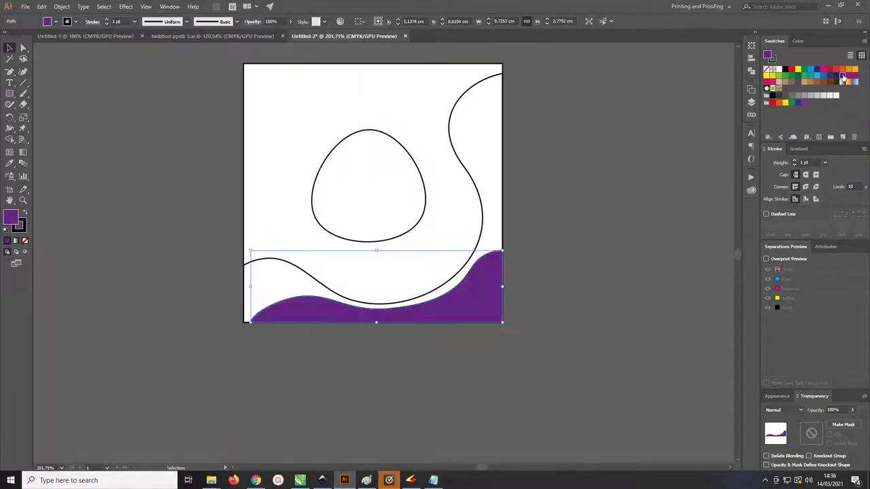
click(551, 160)
click(459, 157)
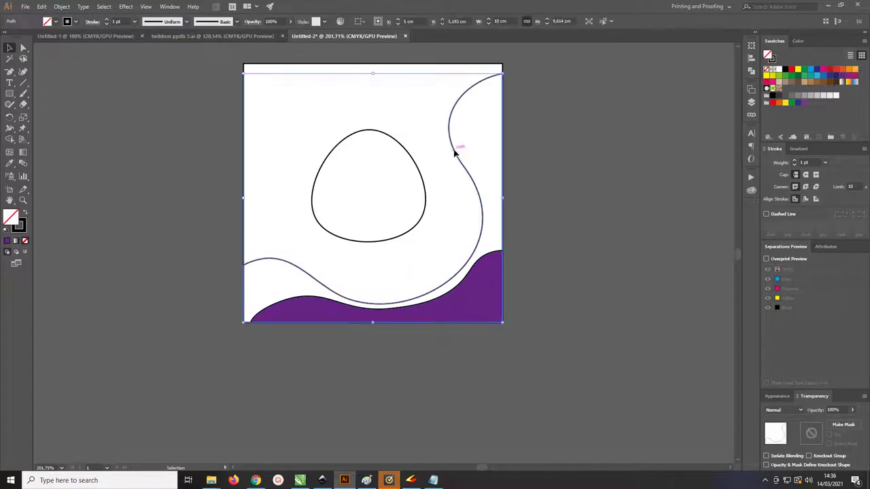
click(842, 79)
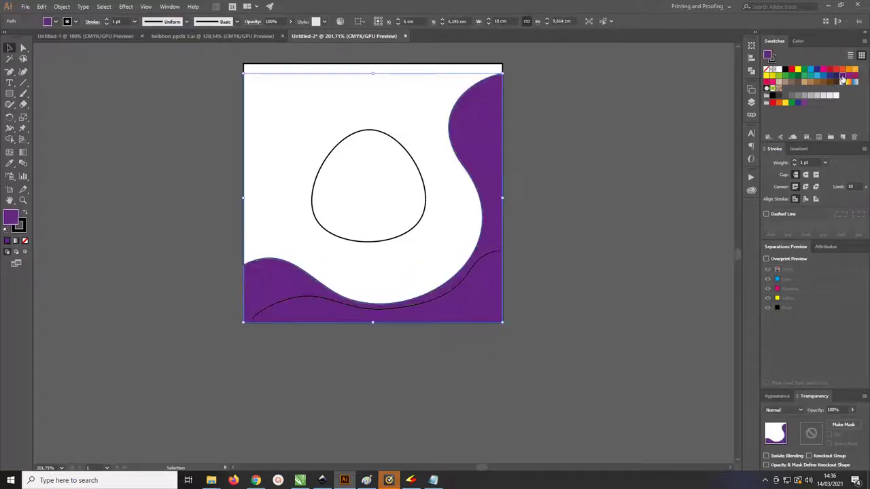
click(628, 206)
Set the shapes' stroke to None, removing their outlines.
click(445, 258)
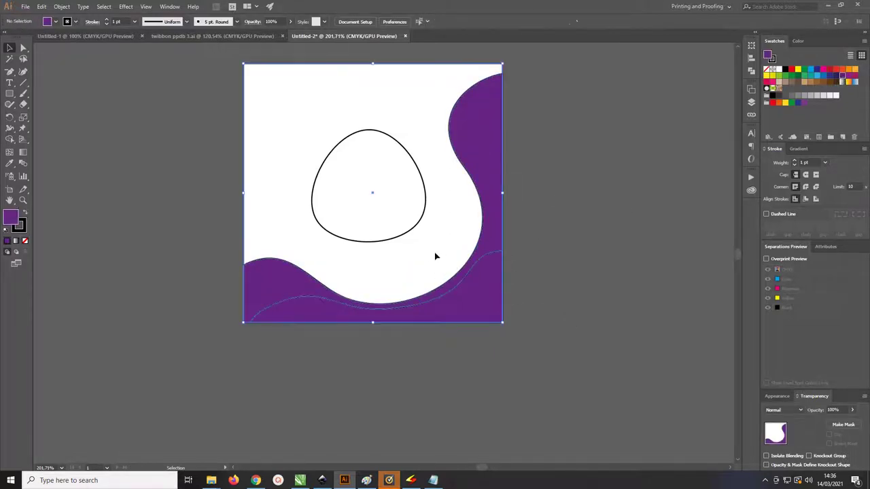
click(26, 242)
click(285, 279)
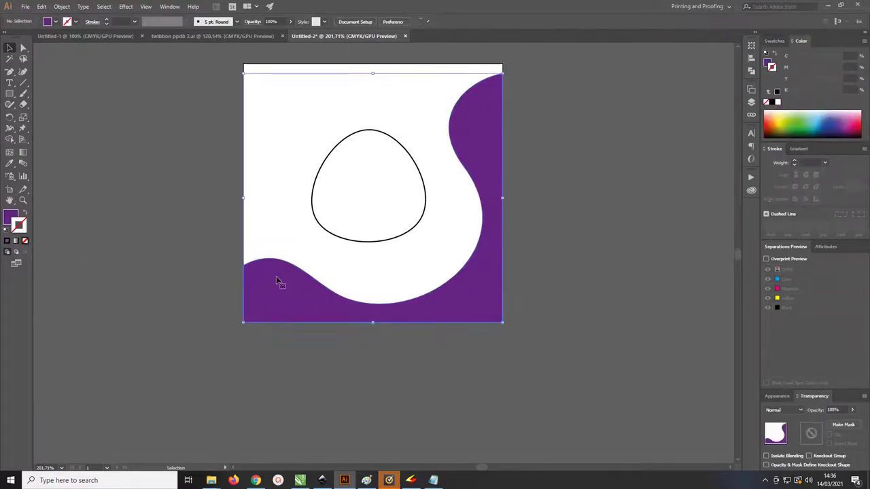
drag(268, 273, 254, 281)
key(ctrl+z)
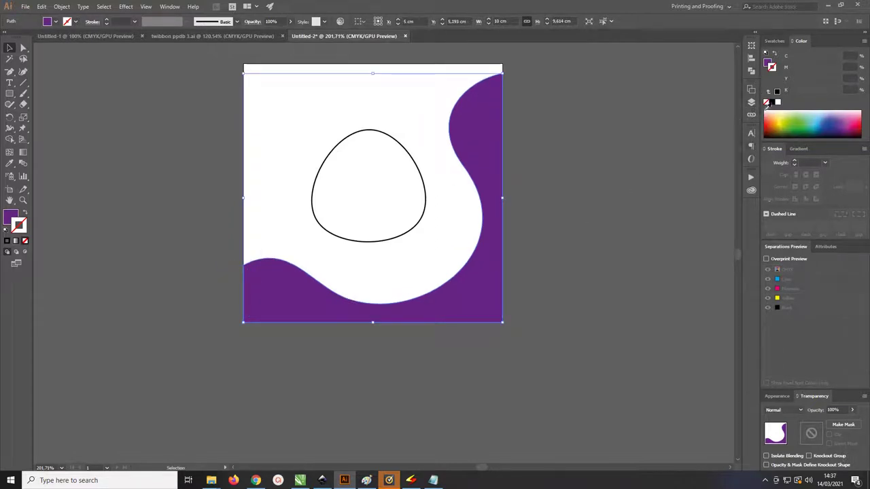
Apply a linear gradient fill to the S-curve shape and trim it to two end stops.
click(799, 149)
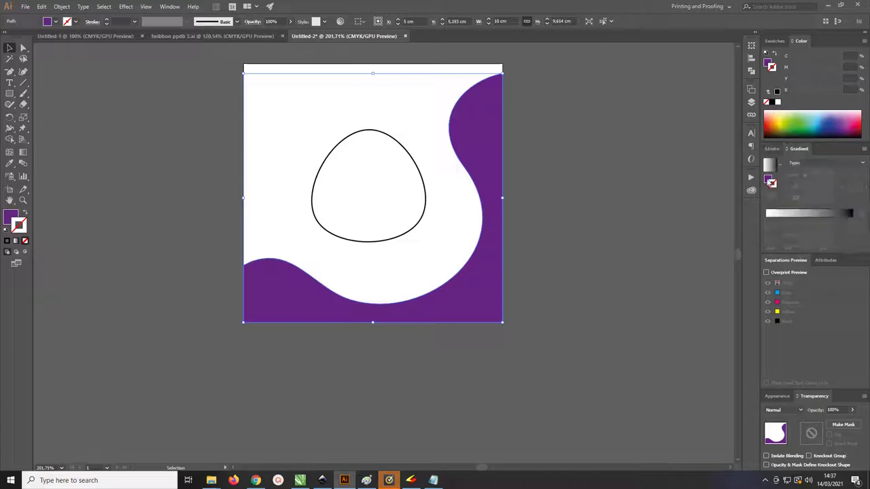
click(769, 181)
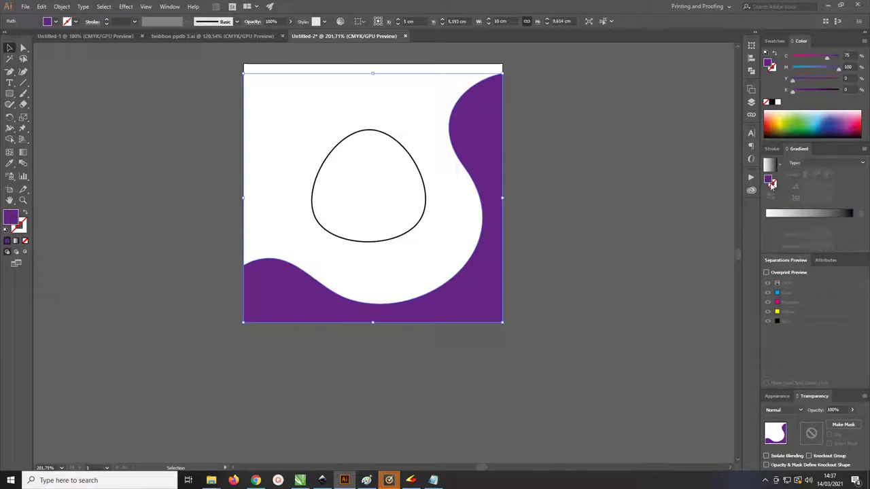
click(779, 214)
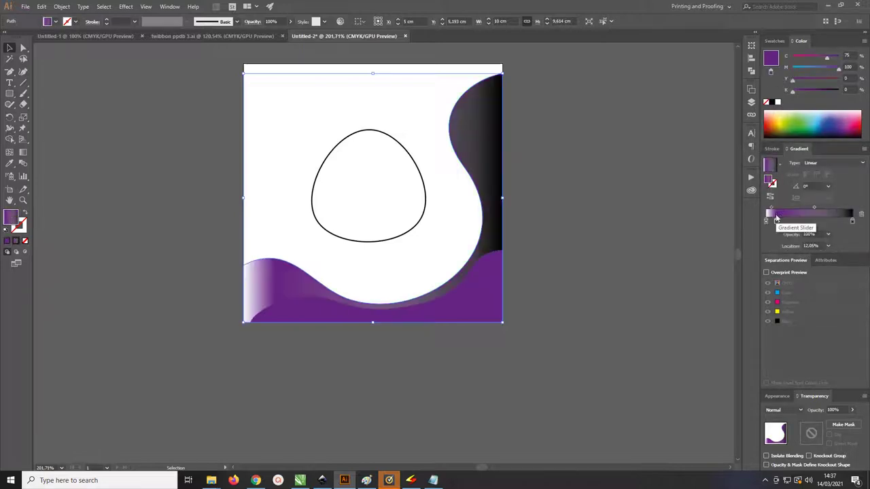
click(862, 215)
drag(789, 222, 820, 222)
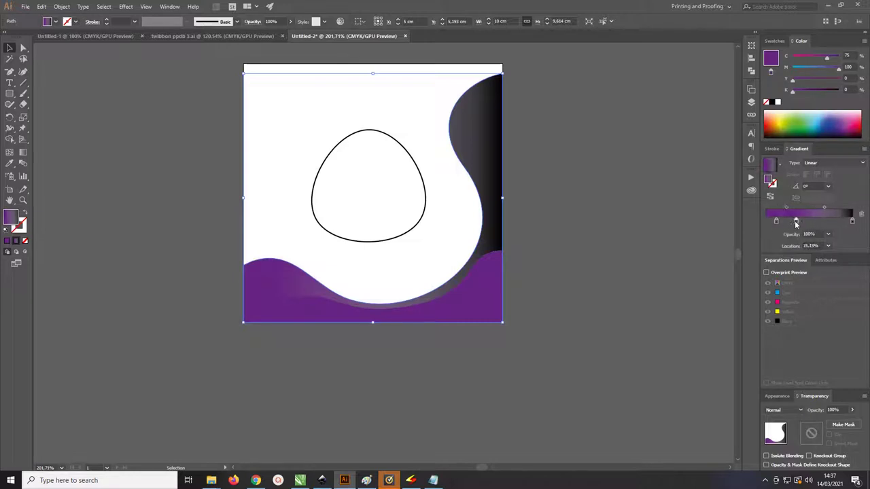
click(853, 222)
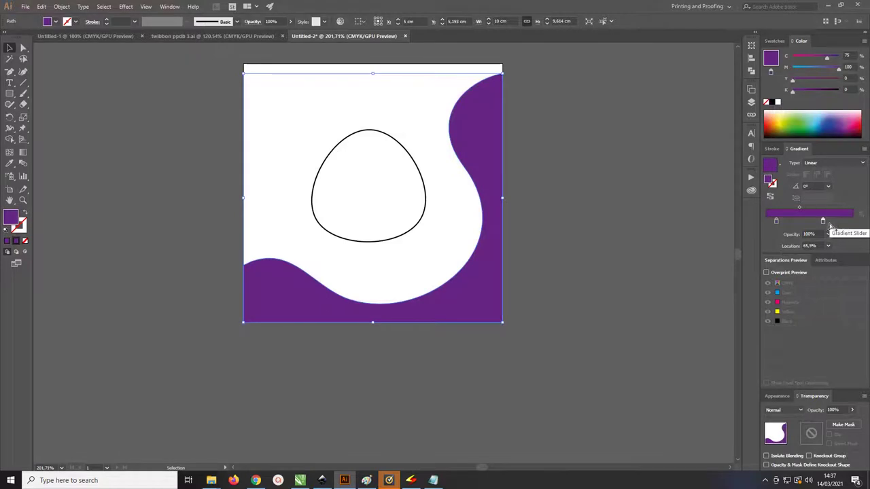
drag(824, 221, 852, 222)
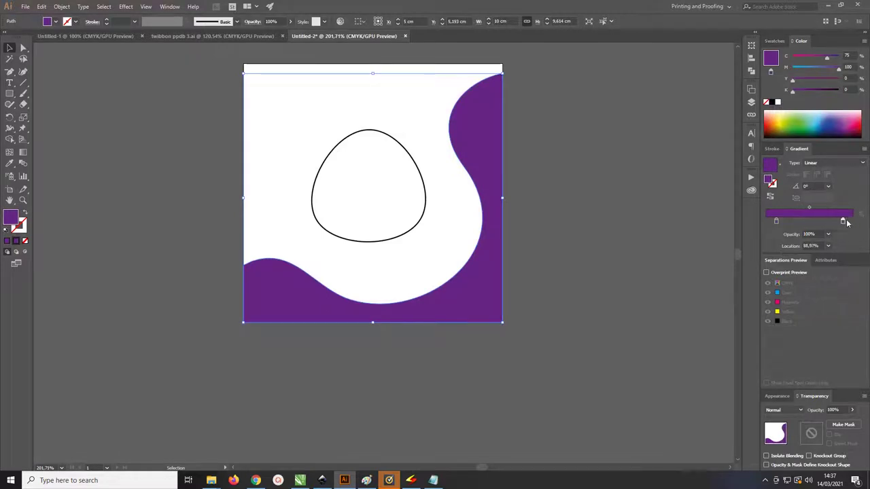
click(766, 222)
click(777, 222)
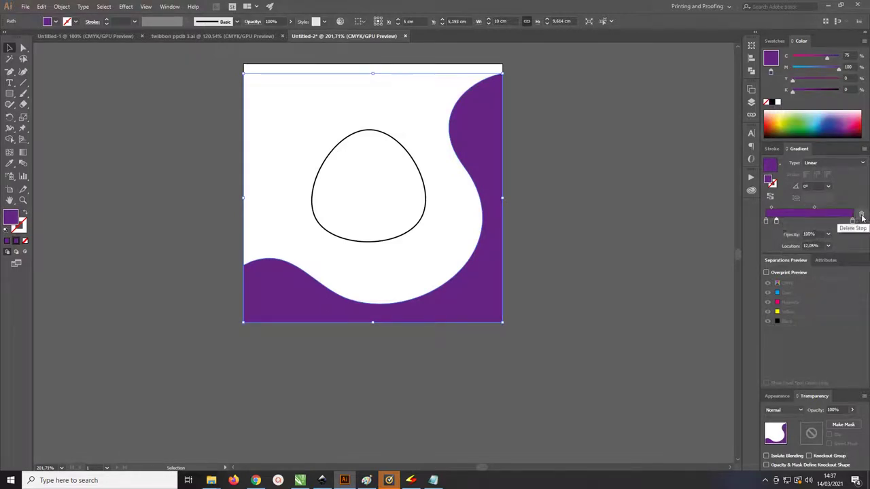
click(861, 215)
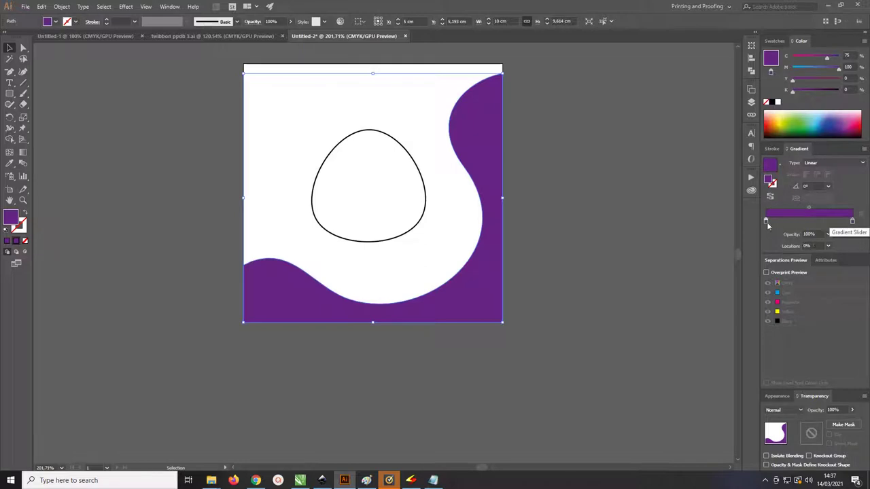
Darken the left gradient stop's purple and lower cyan in the right stop.
double_click(767, 223)
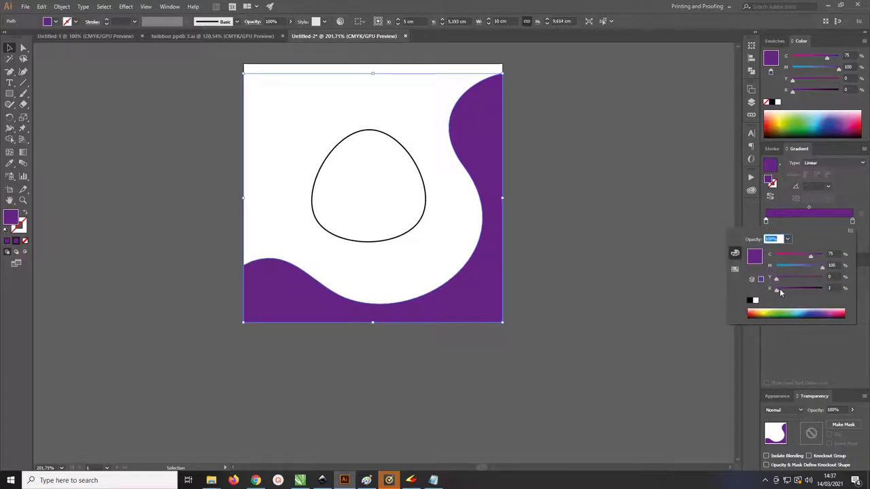
drag(787, 290, 791, 291)
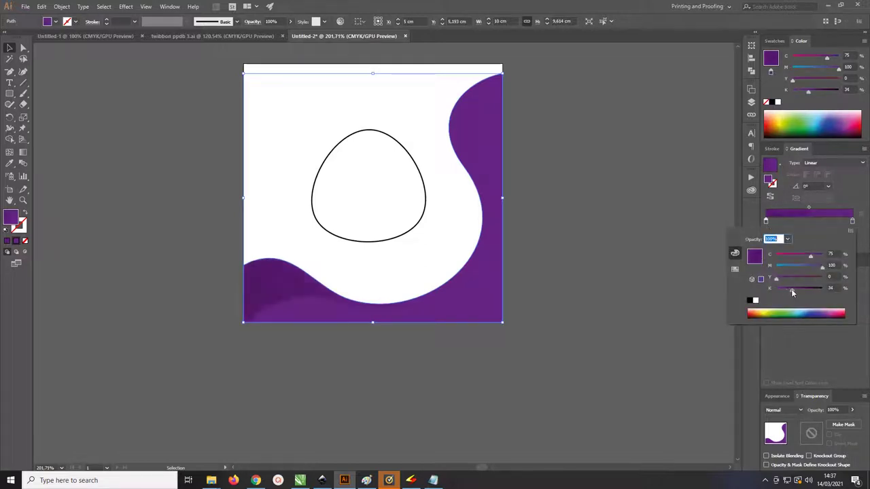
click(853, 222)
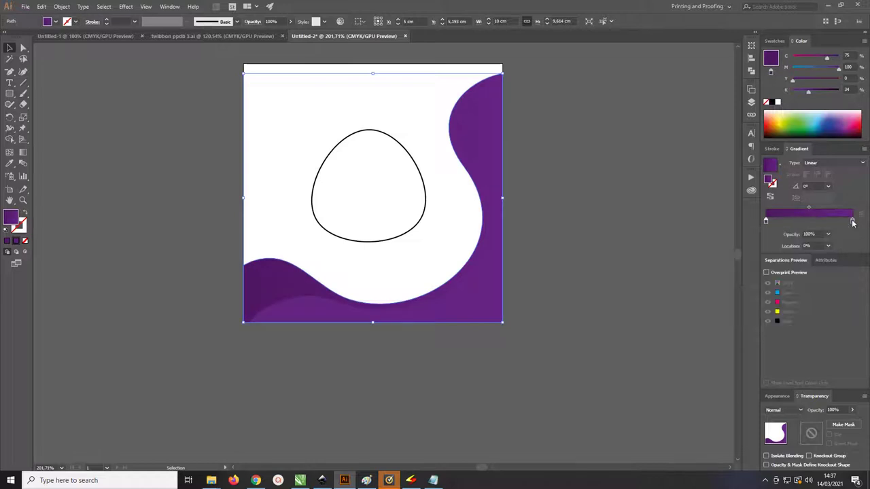
double_click(852, 222)
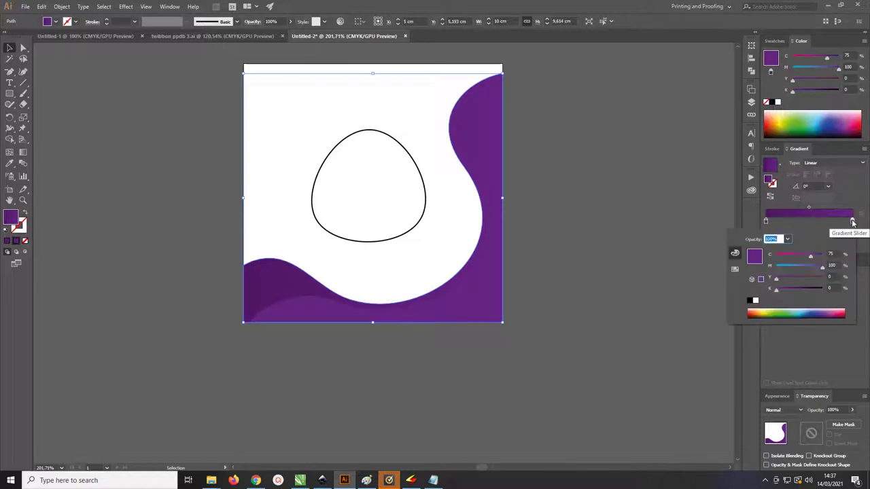
click(810, 258)
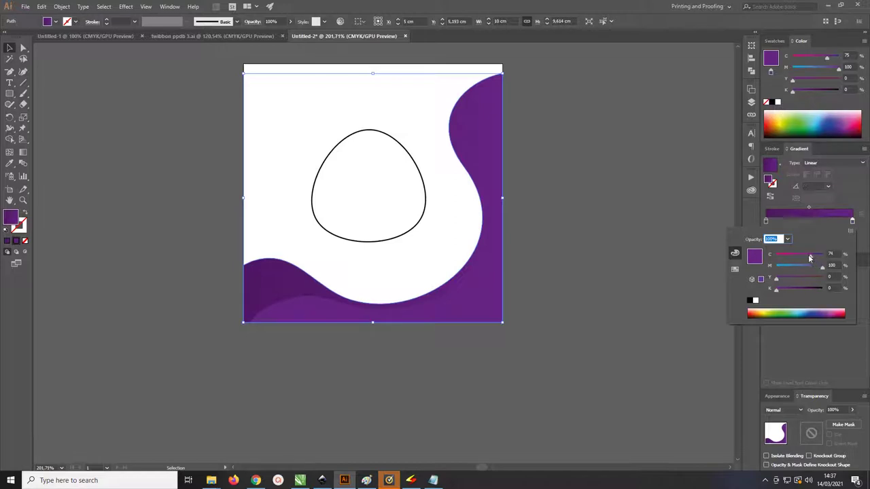
drag(807, 259, 809, 260)
Tune the right stop in RGB and HSB: less green, full brightness, slight hue shift.
click(851, 232)
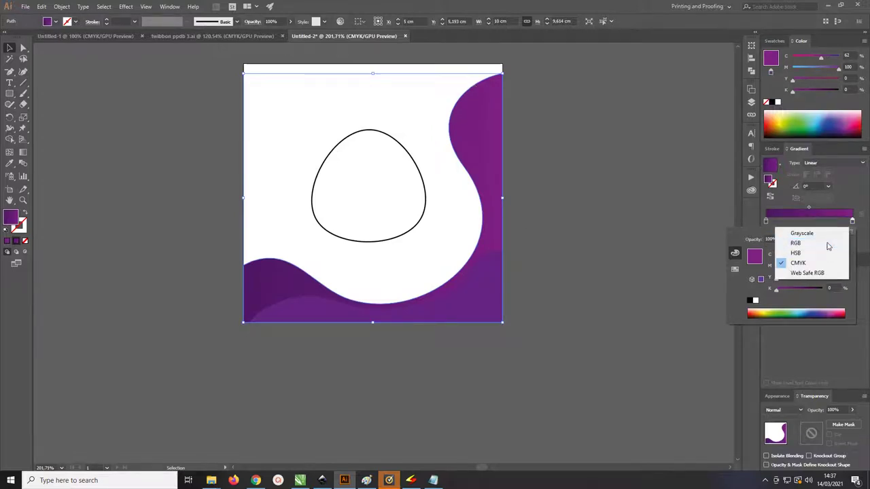
click(828, 244)
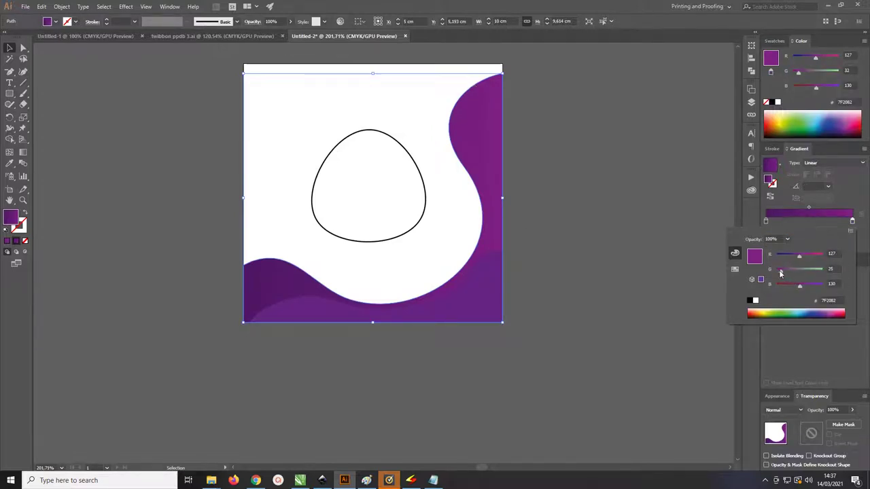
drag(780, 273, 777, 274)
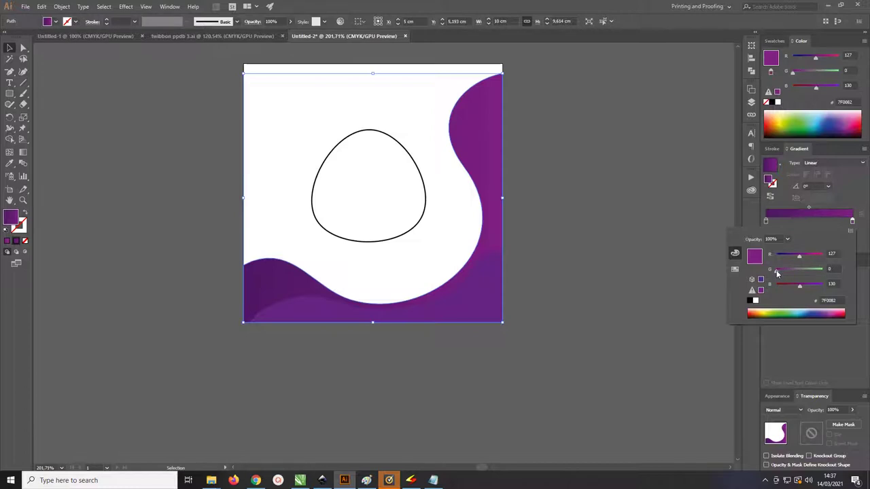
click(851, 232)
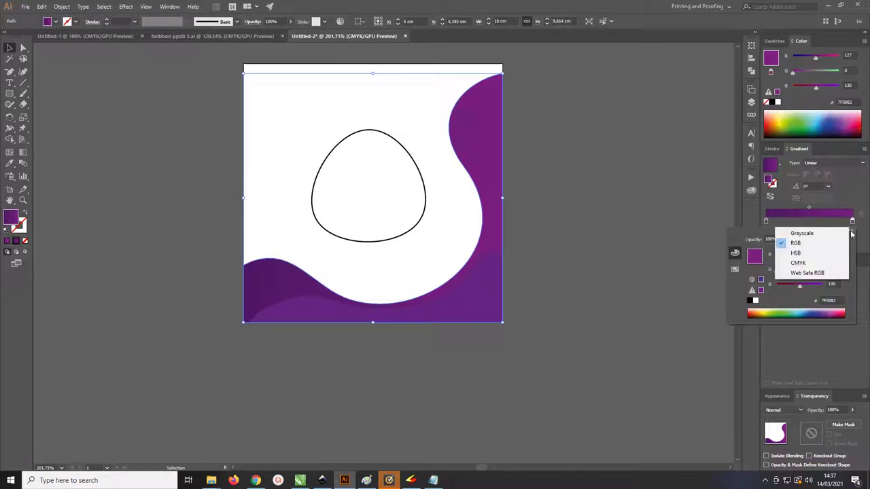
click(810, 298)
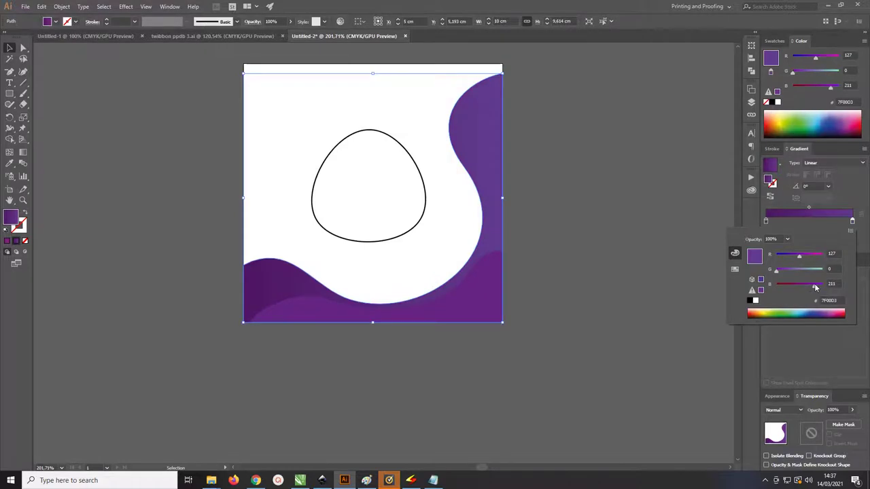
click(849, 232)
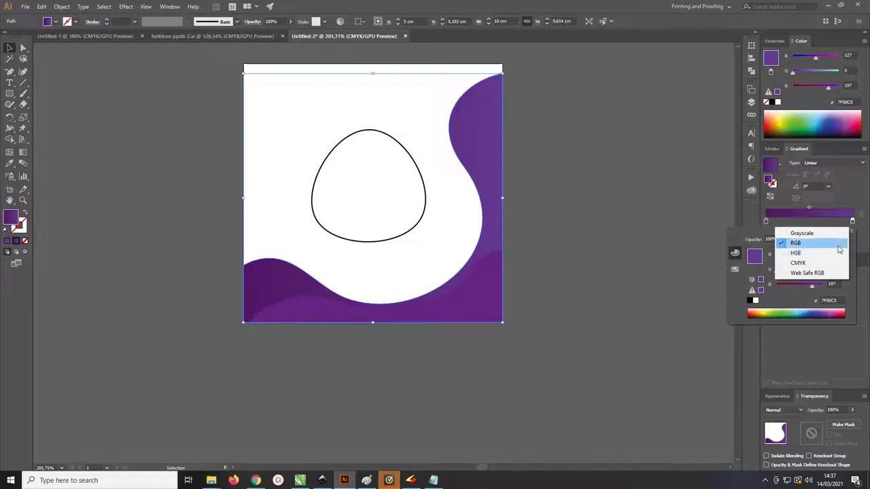
click(839, 252)
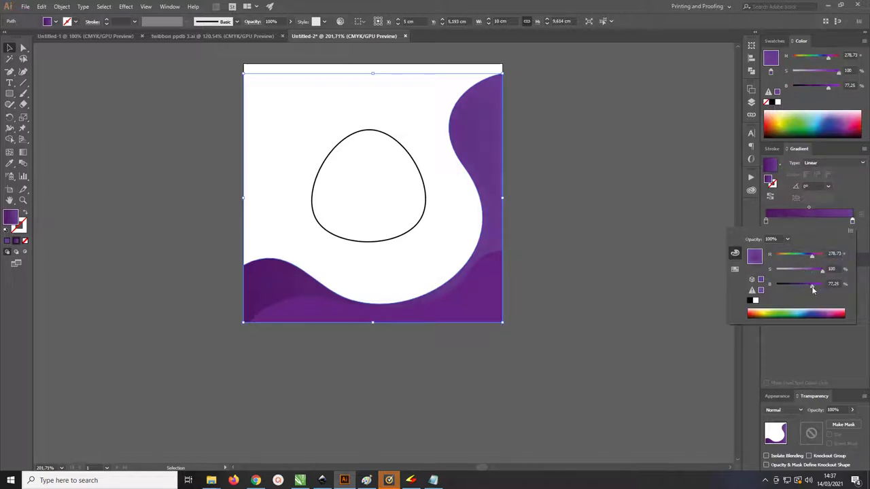
drag(813, 289, 824, 285)
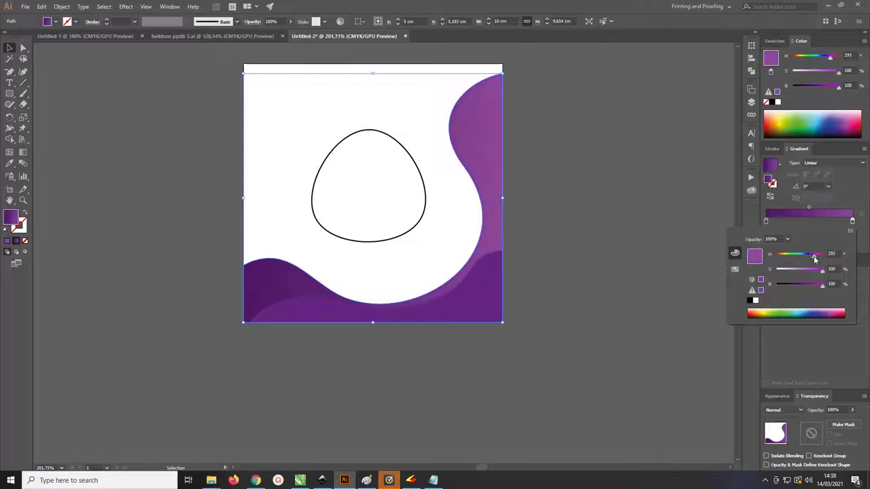
drag(815, 259, 814, 259)
Copy the curved shape's gradient onto the bottom wave with the Eyedropper (I).
click(480, 307)
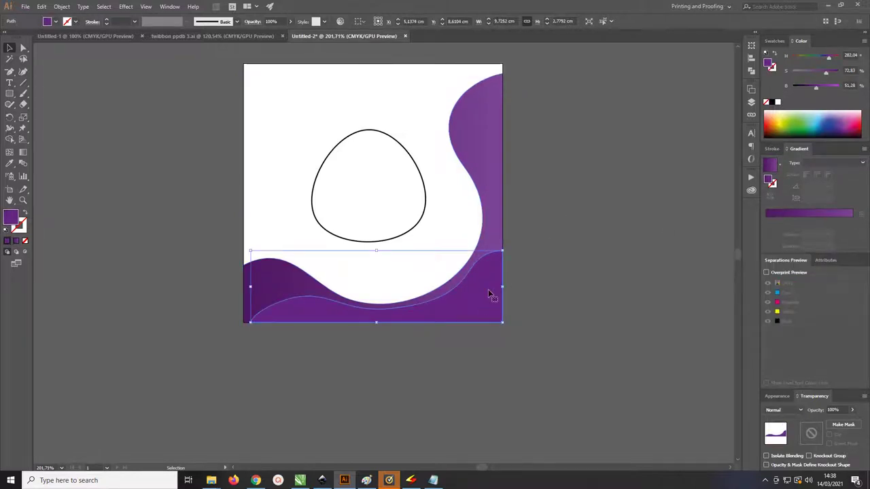
key(i)
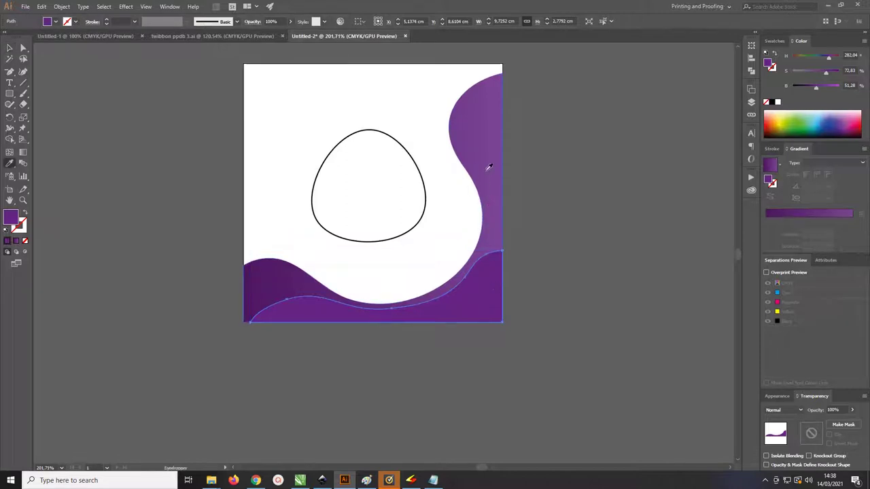
click(490, 163)
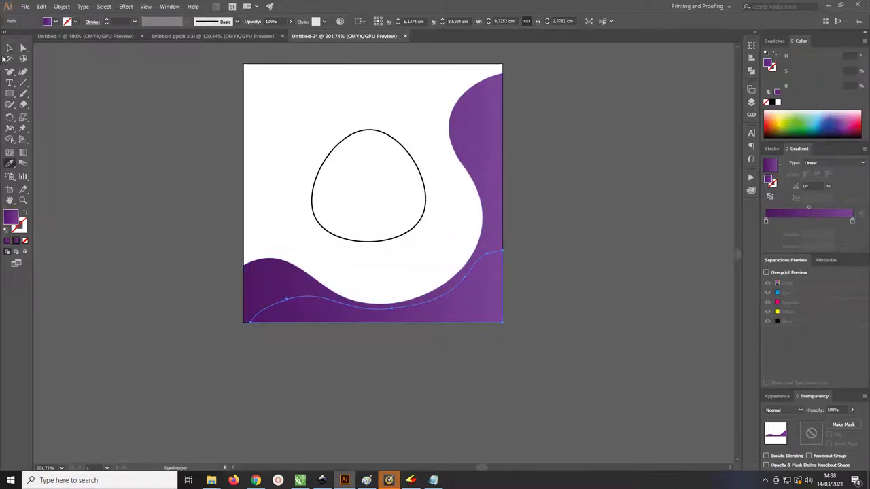
click(9, 47)
click(501, 341)
Make the large purple shape's gradient vertical, darkening toward the top.
click(492, 211)
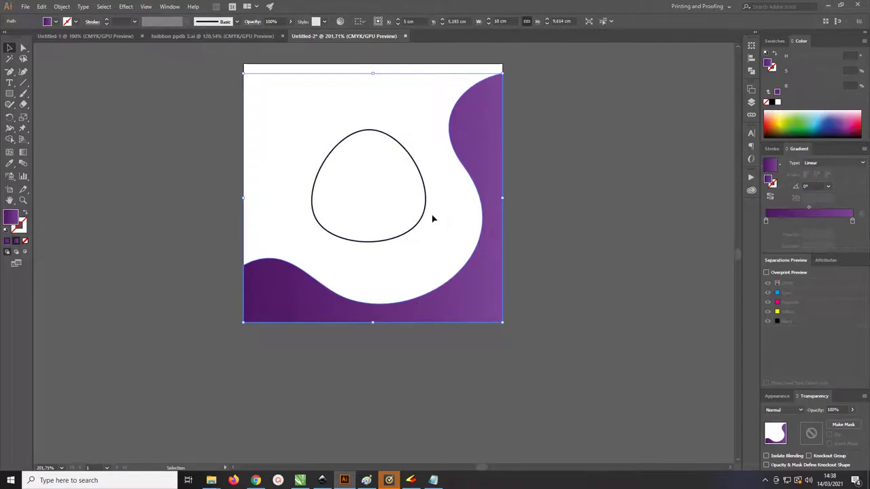
key(g)
drag(373, 342, 373, 135)
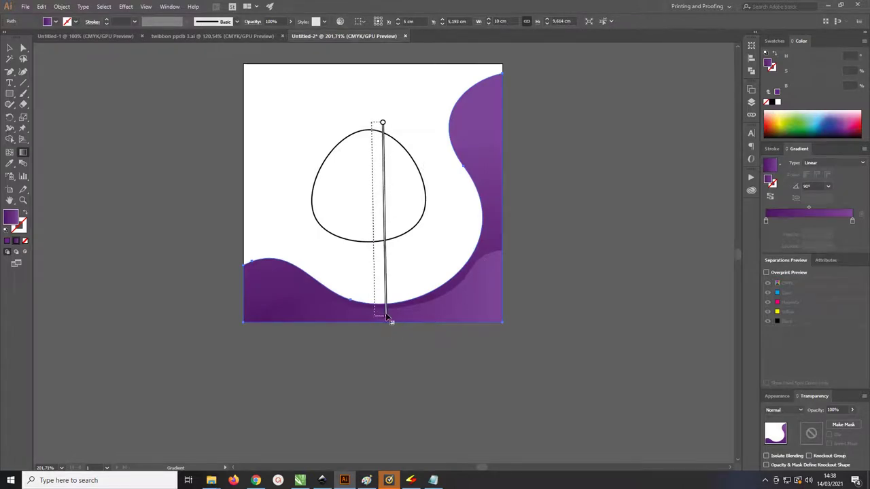
drag(384, 123, 384, 328)
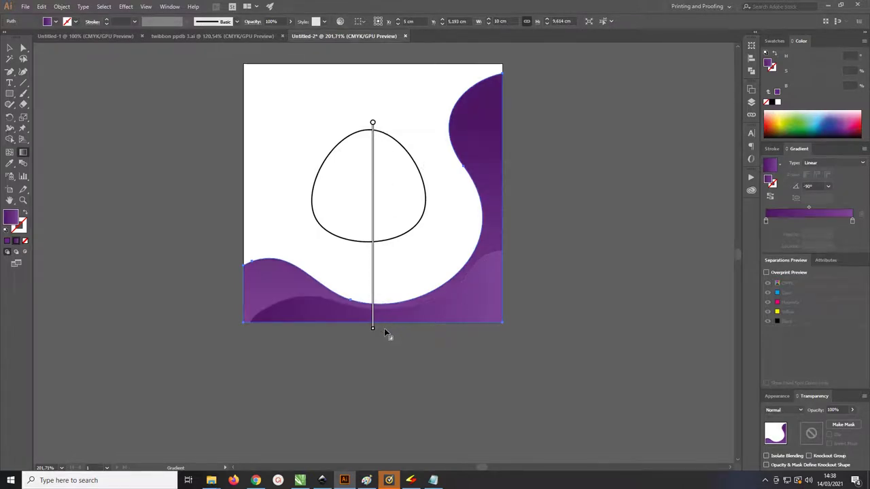
click(9, 47)
Turn the front wave's gradient vertical with the Gradient tool (G), then clear the selection.
click(477, 327)
click(472, 305)
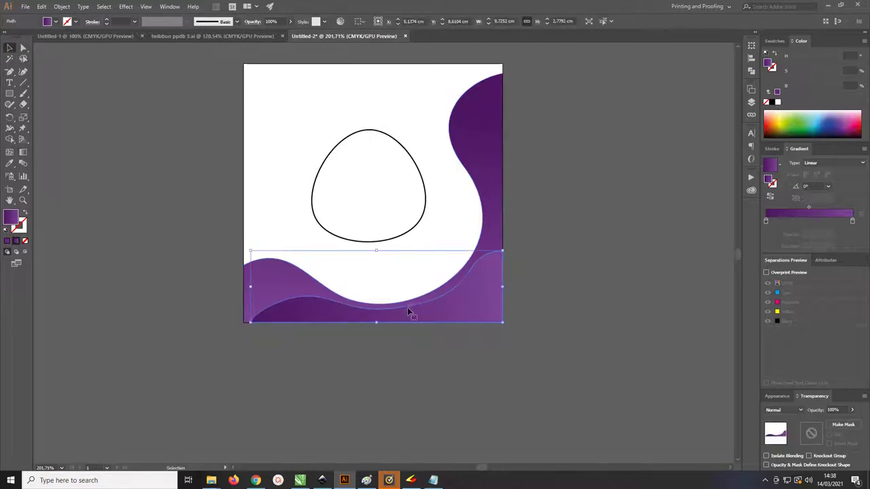
key(g)
mouse_move(384, 344)
mouse_down()
mouse_move(387, 243)
mouse_move(399, 372)
mouse_up()
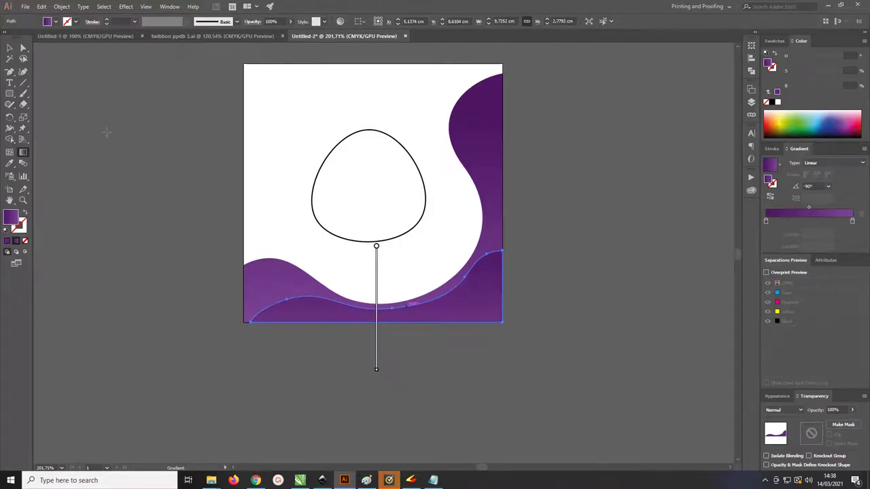
click(10, 48)
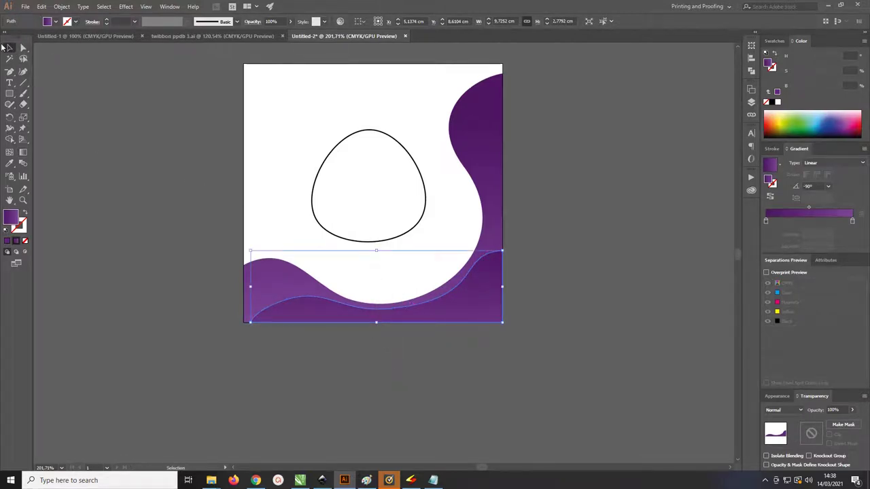
click(130, 113)
key(z)
drag(285, 181, 270, 165)
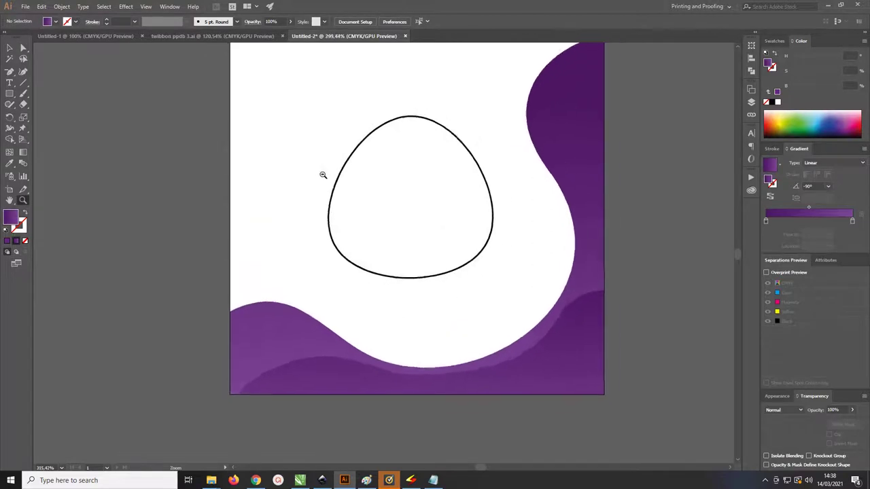
Lower the back wave's left-edge anchor with two Down-arrow nudges.
scroll(285, 179, up, 2)
drag(295, 191, 325, 224)
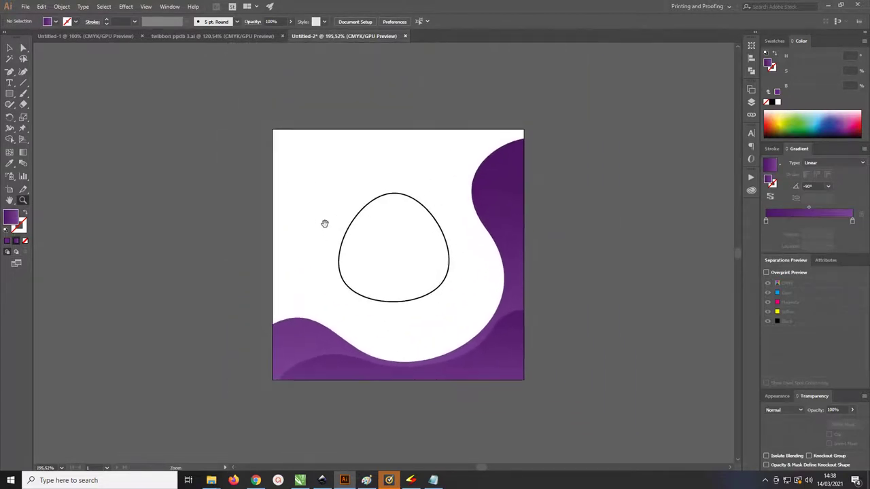
scroll(319, 71, up, 1)
key(a)
click(284, 338)
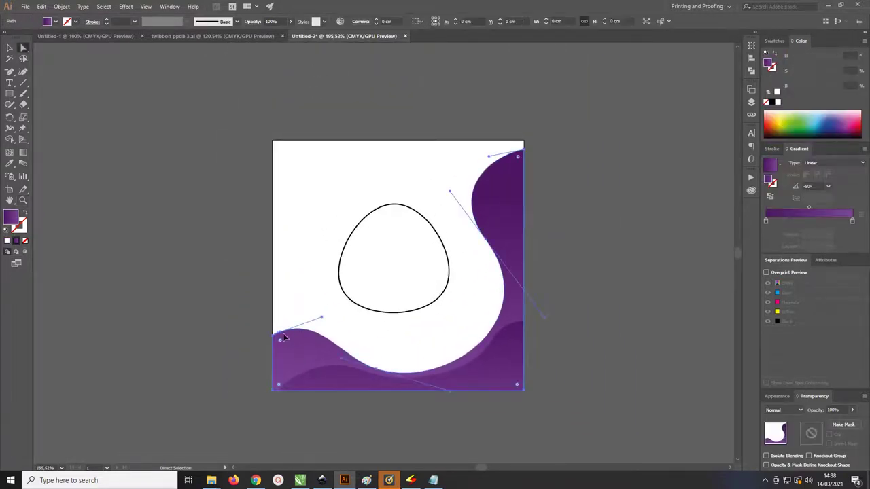
click(296, 356)
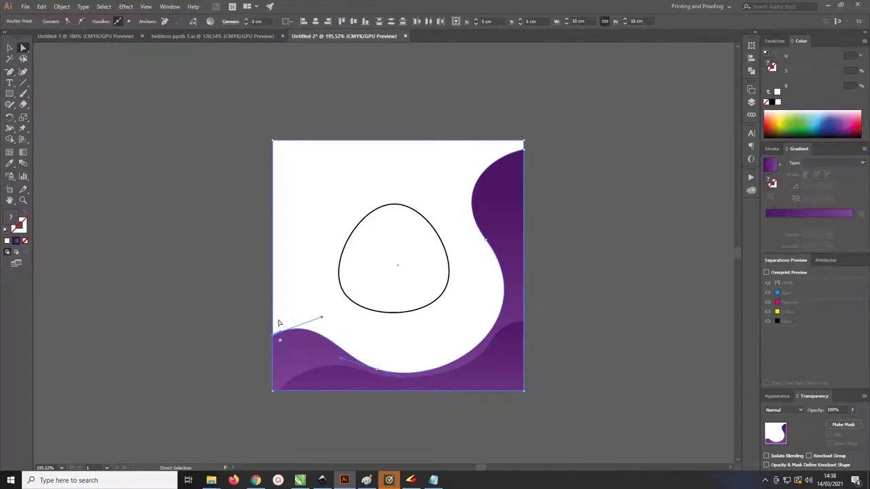
click(275, 294)
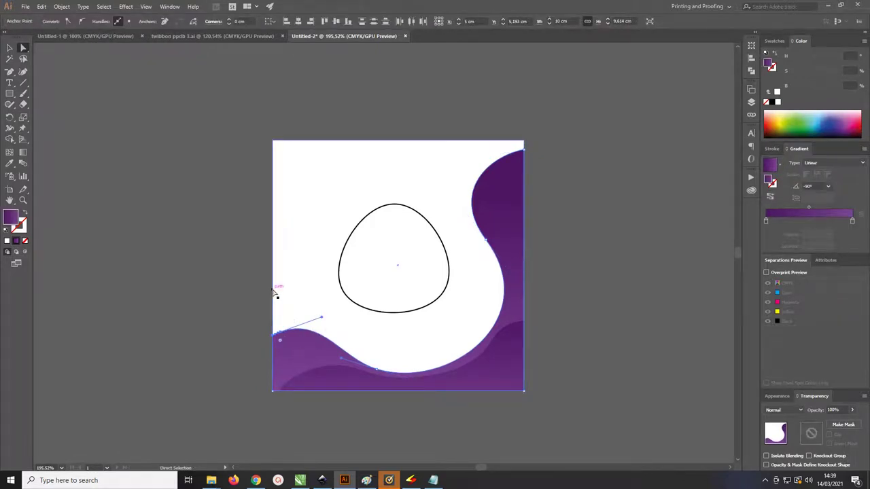
key(Down)
key(Down)
key(Down)
key(Down)
key(Down)
key(Down)
key(Down)
key(Down)
key(Down)
key(Down)
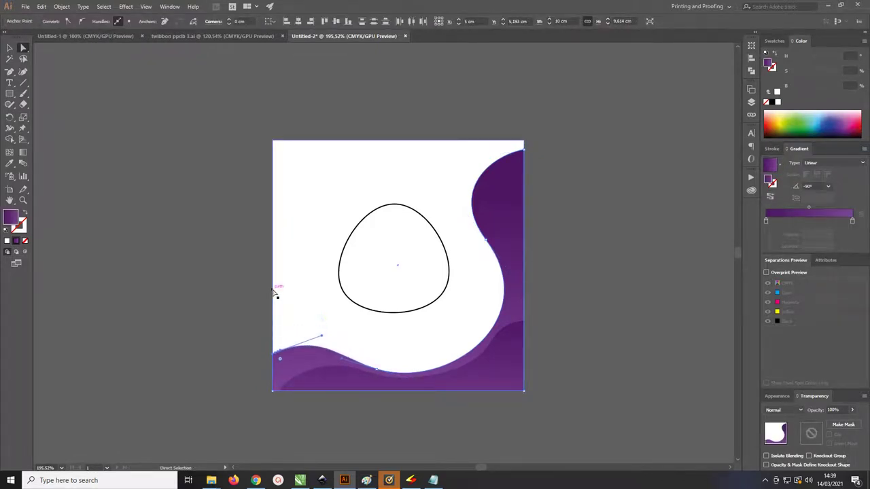
key(Down)
key(Down)
key(Down)
key(Down)
key(Down)
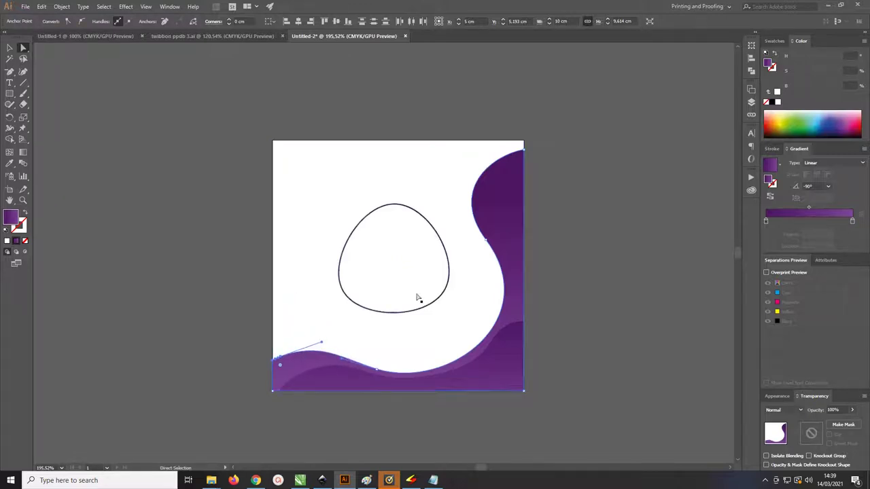
click(506, 343)
shift+click(505, 318)
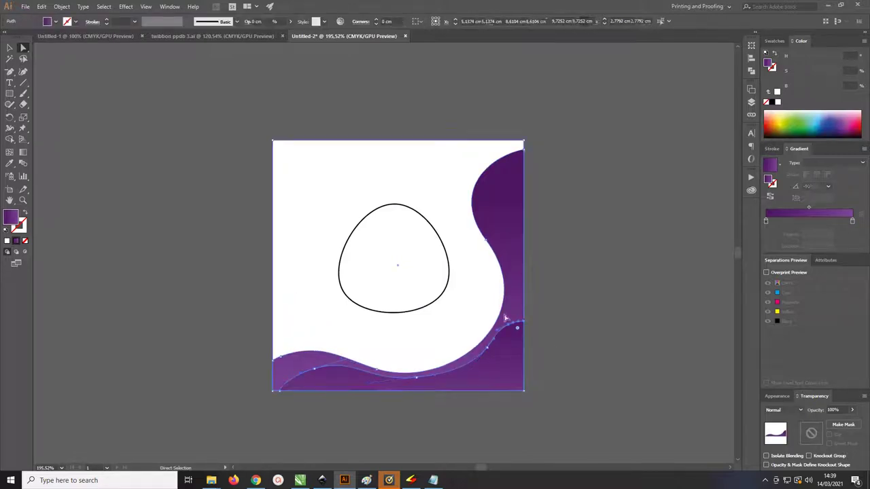
key(v)
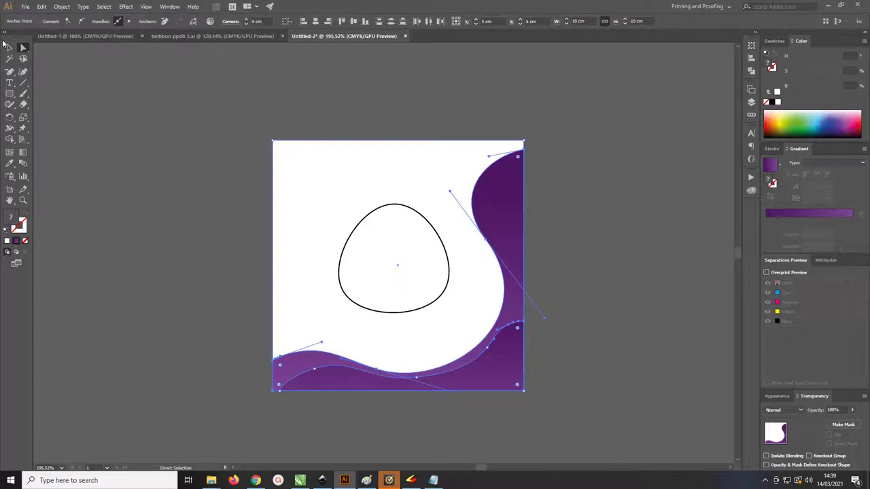
click(95, 204)
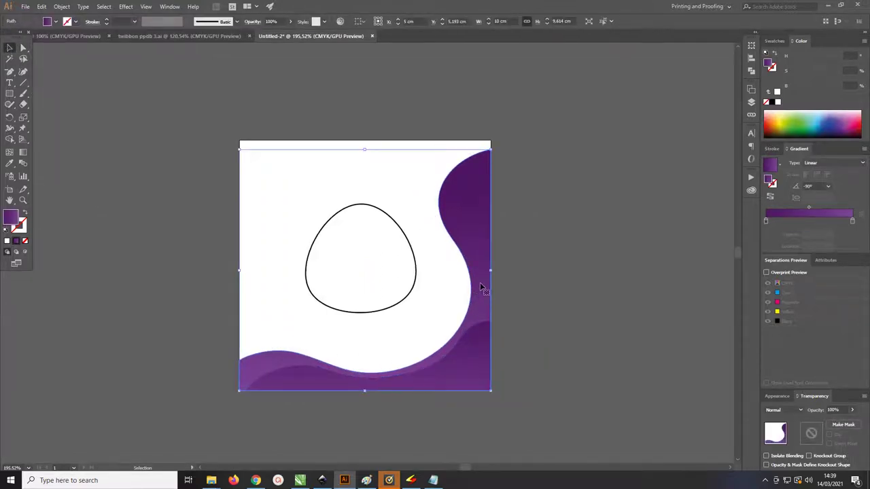
In isolation mode, nudge the front wave's top-right anchor slightly down, then exit isolation.
click(488, 317)
double_click(481, 337)
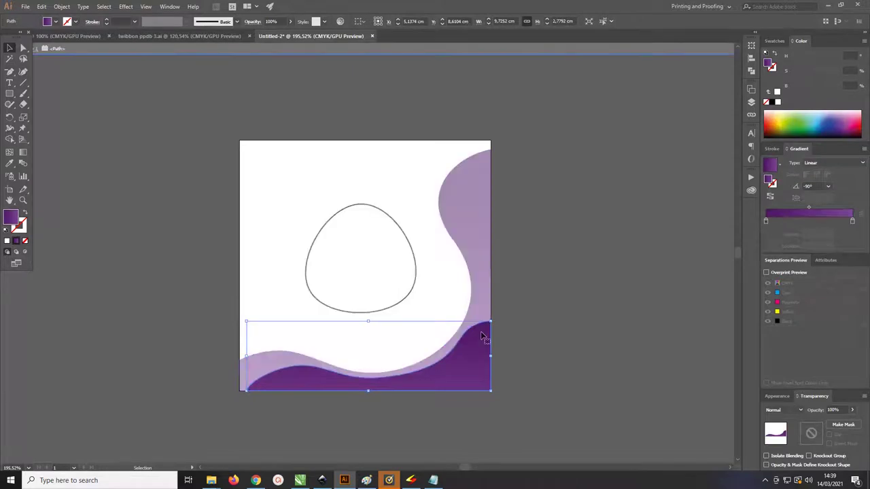
key(a)
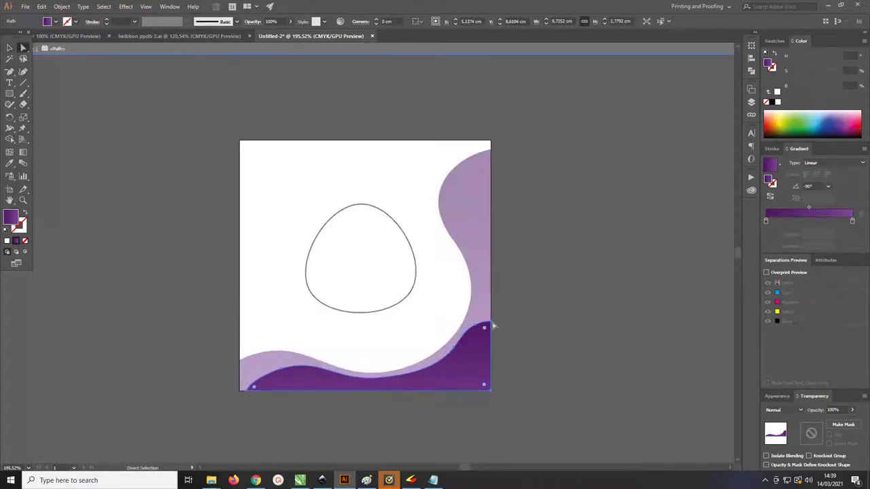
drag(472, 307, 484, 333)
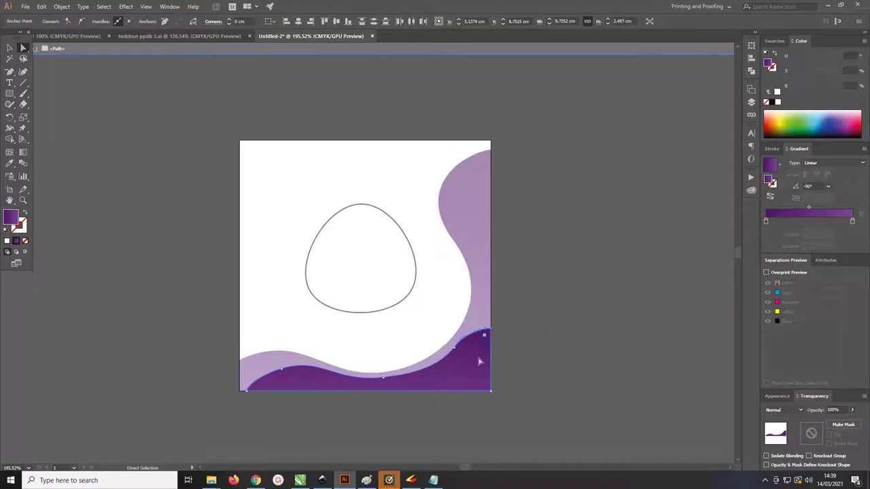
key(Down)
key(Down)
click(10, 48)
click(136, 133)
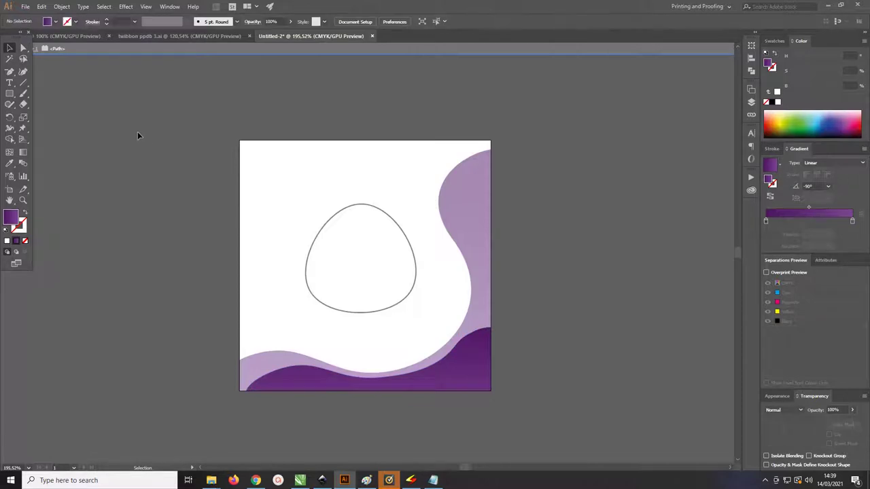
double_click(148, 145)
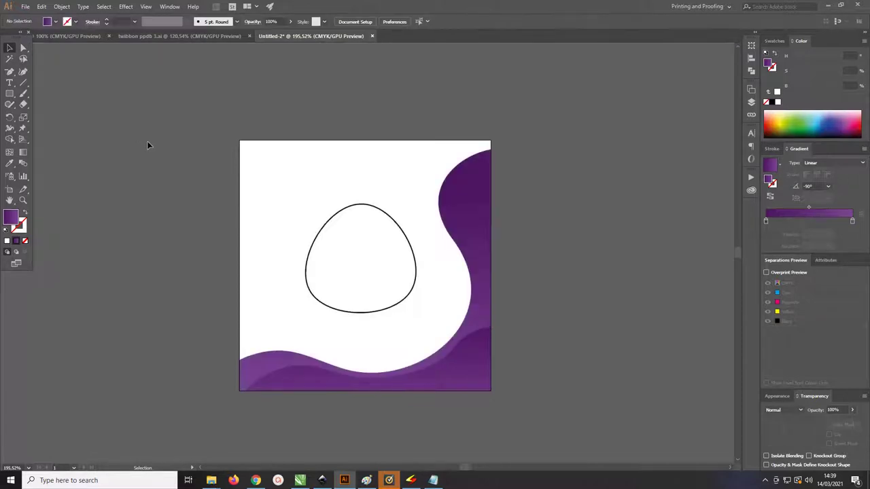
click(22, 72)
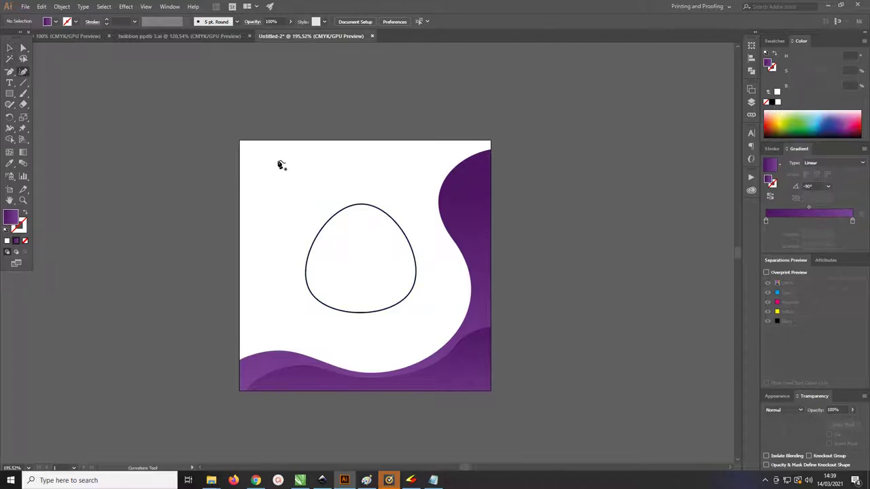
Draw the blob's wavy lower edge with Curvature points from the artboard's left edge rightward.
click(231, 197)
click(260, 188)
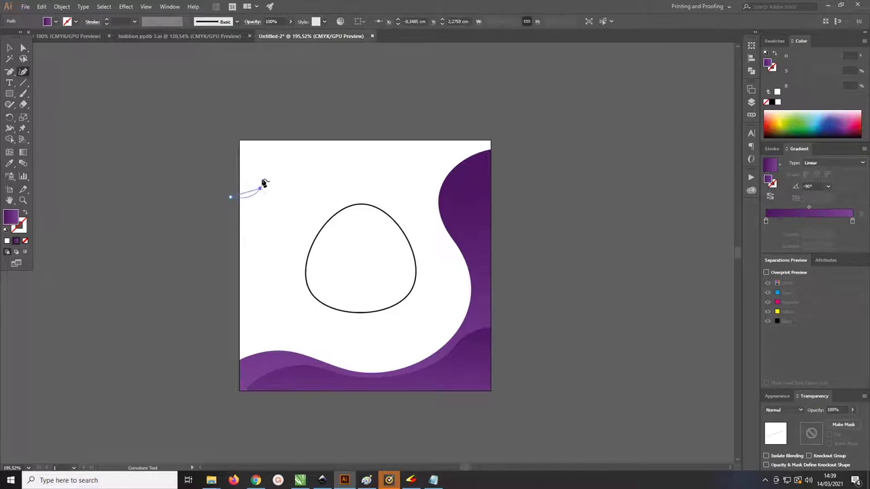
click(264, 169)
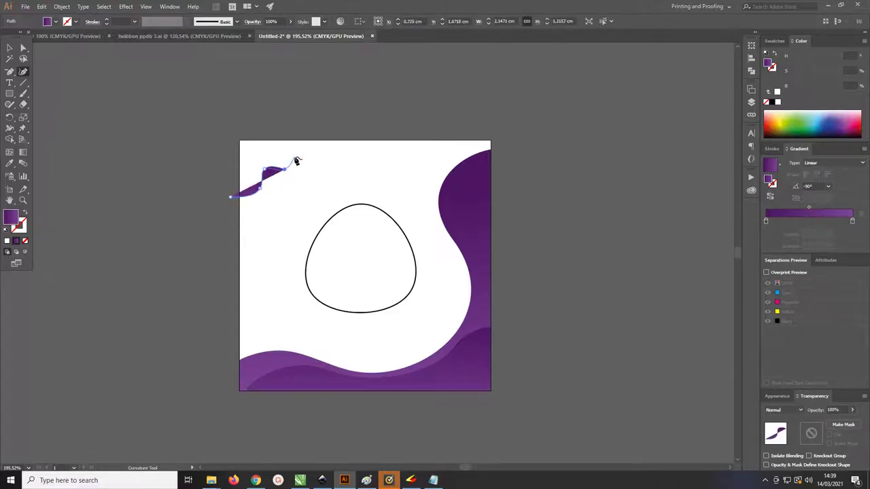
click(295, 157)
click(312, 154)
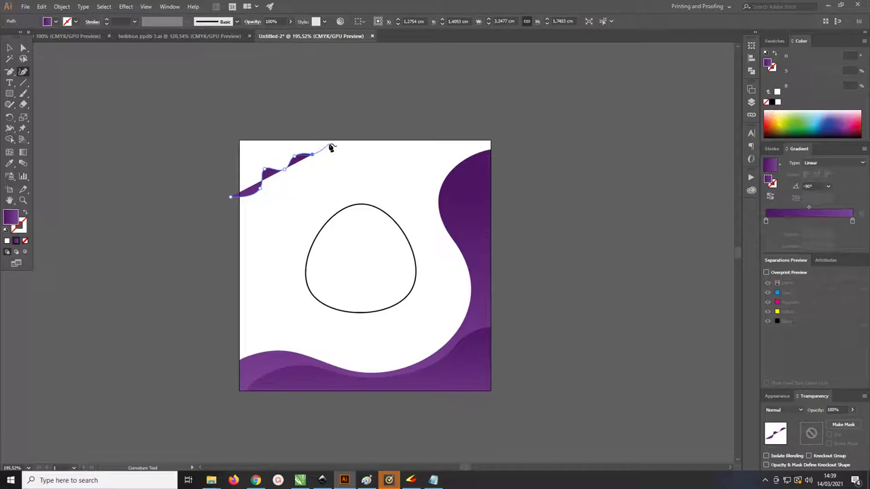
click(329, 147)
Curve the outline up past the top-left corner and close the blob at its start.
click(346, 144)
click(354, 117)
click(242, 100)
click(187, 130)
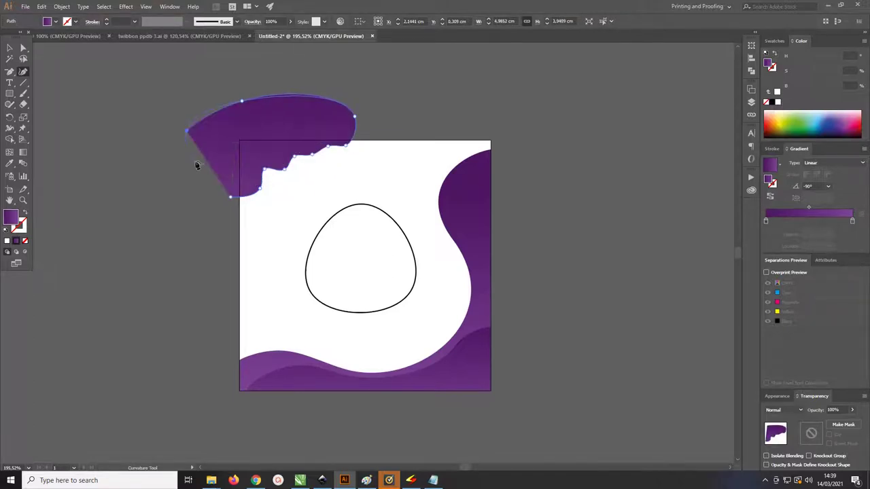
click(231, 197)
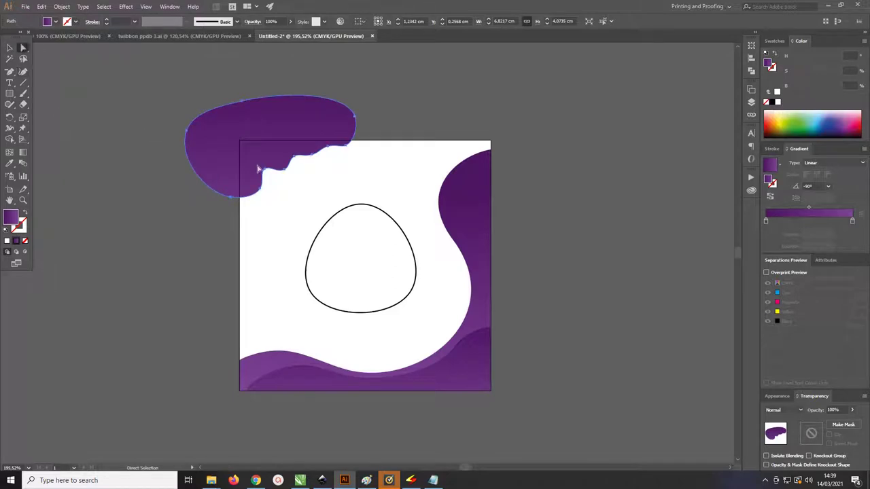
key(z)
drag(253, 147, 326, 165)
key(a)
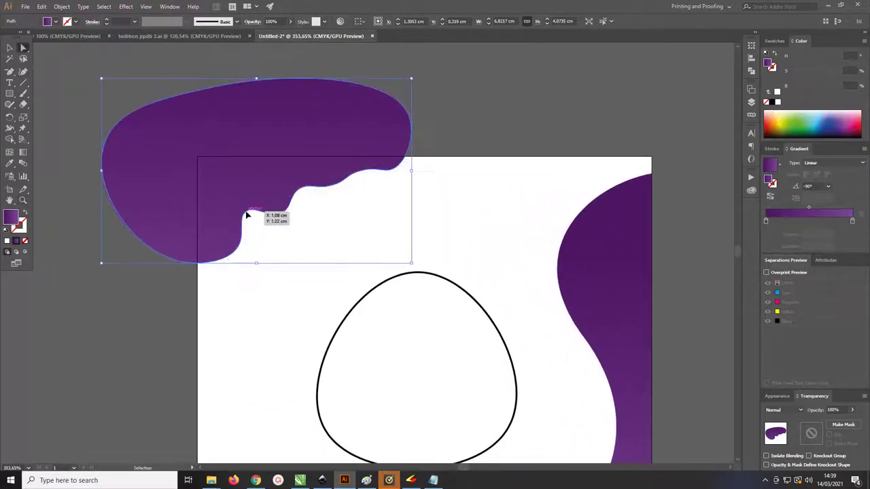
Isolate the blob path and drag its wavy-edge anchors into tighter, smoother ripples.
drag(247, 212, 408, 256)
right_click(224, 126)
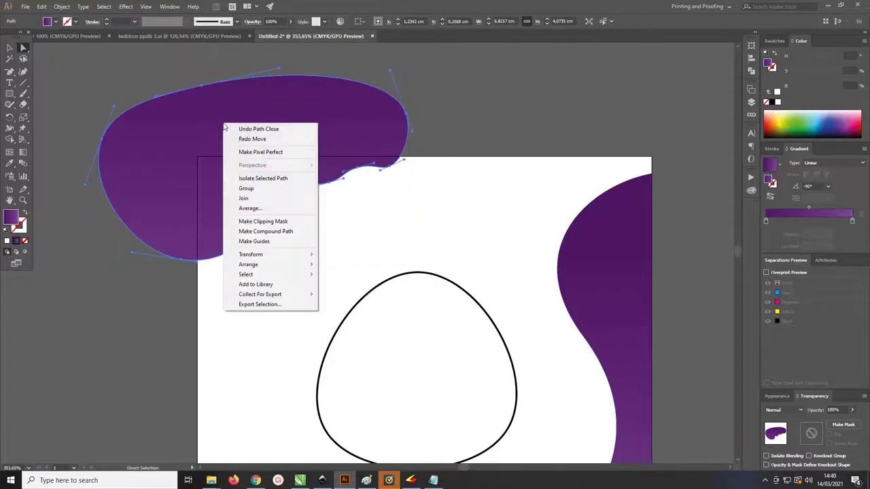
click(256, 179)
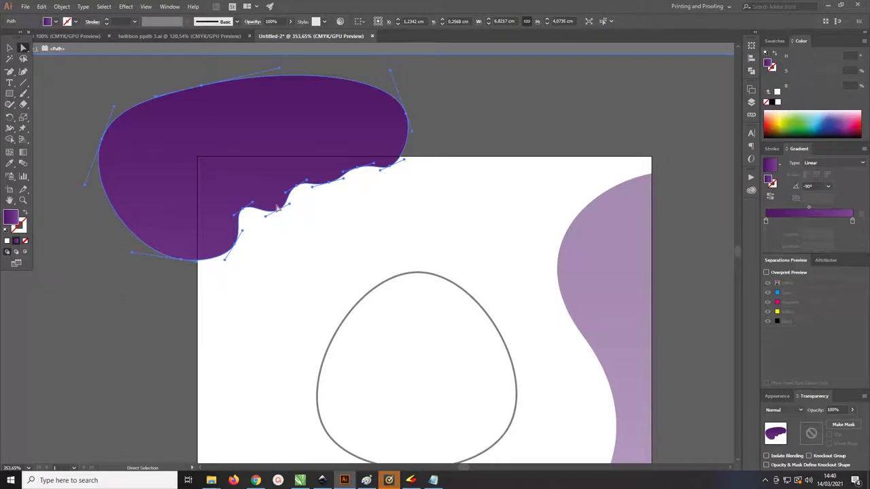
drag(283, 208, 246, 211)
key(ctrl+z)
drag(483, 140, 236, 231)
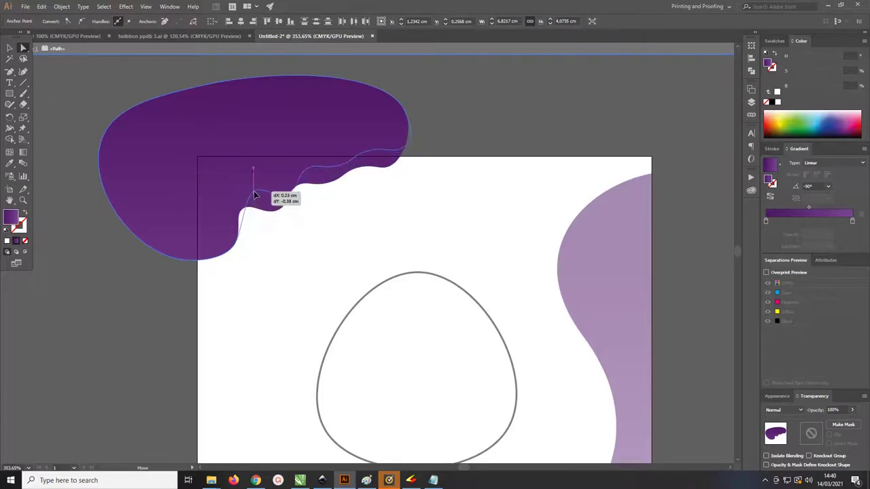
drag(246, 213, 255, 194)
click(482, 128)
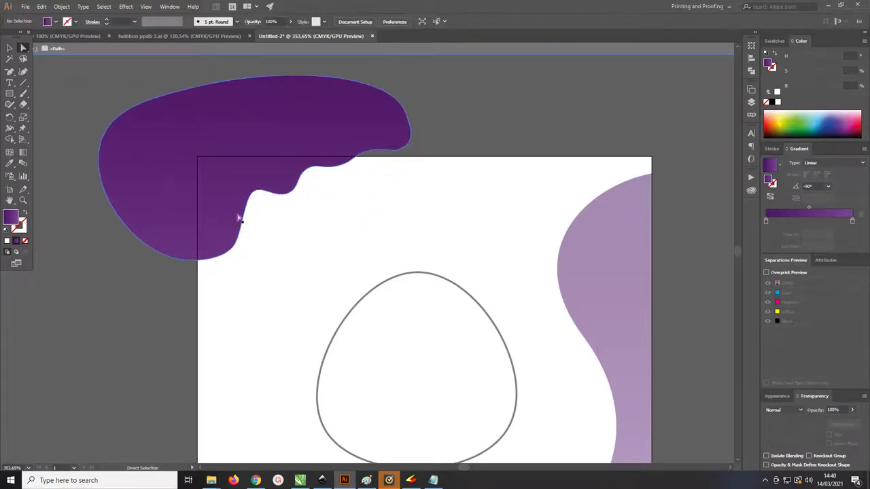
click(255, 195)
mouse_move(255, 194)
mouse_down()
mouse_move(290, 193)
mouse_move(317, 174)
mouse_move(367, 163)
mouse_move(362, 151)
mouse_move(344, 172)
mouse_move(295, 171)
mouse_up()
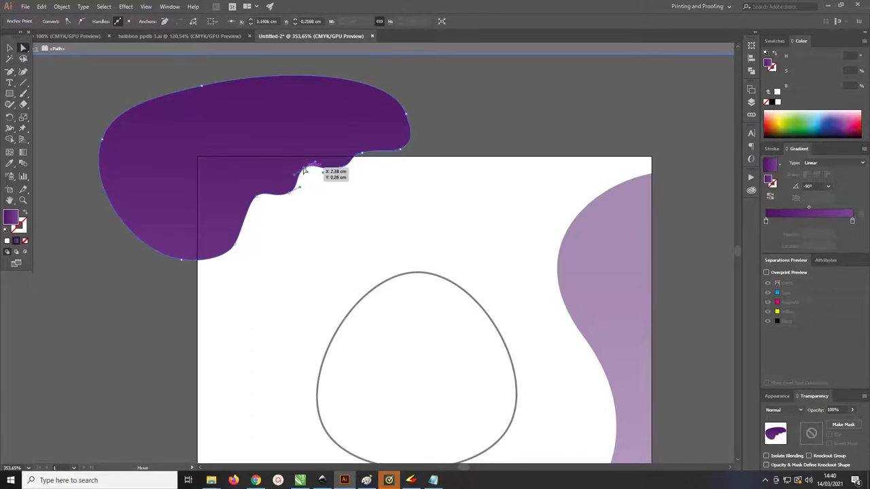
click(10, 48)
Enlarge the corner blob from its top-right handle, reposition it and tilt it slightly clockwise.
scroll(471, 163, down, 2)
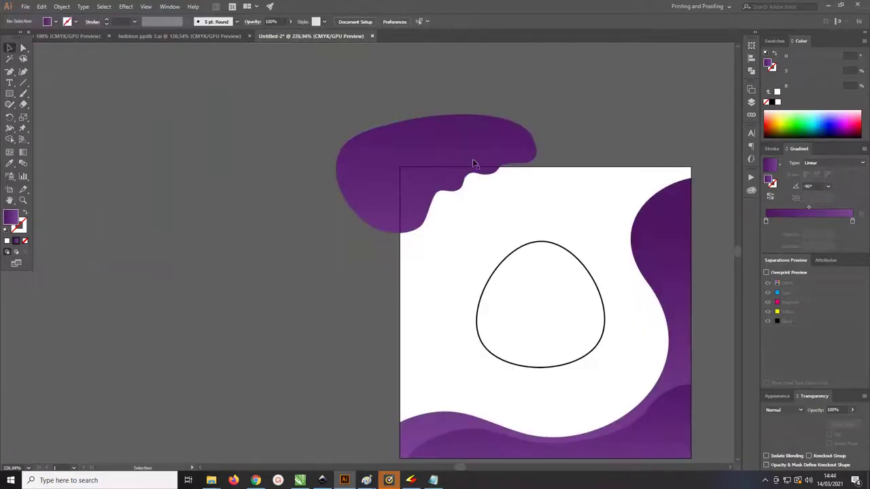
drag(541, 178, 583, 169)
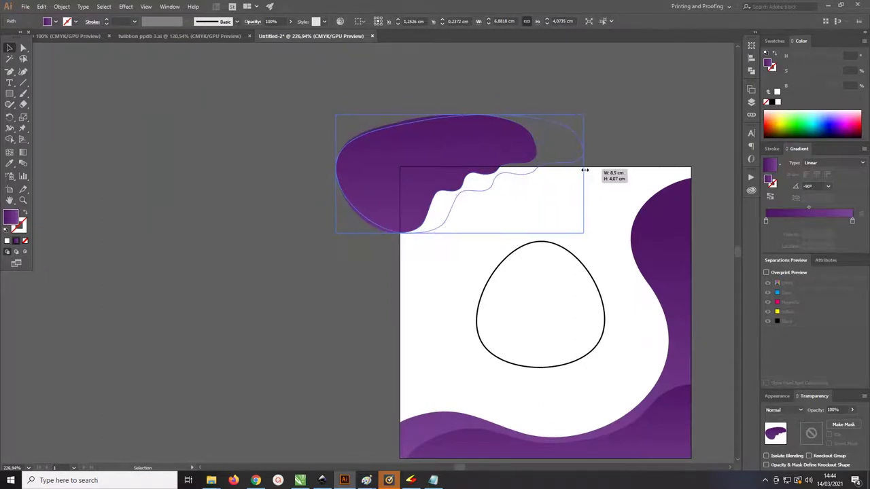
key(ctrl+z)
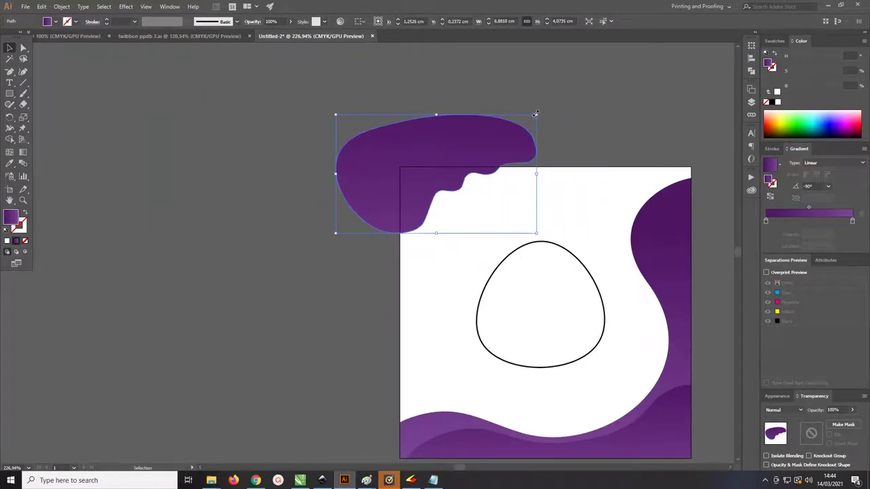
drag(536, 114, 568, 96)
drag(499, 136, 491, 145)
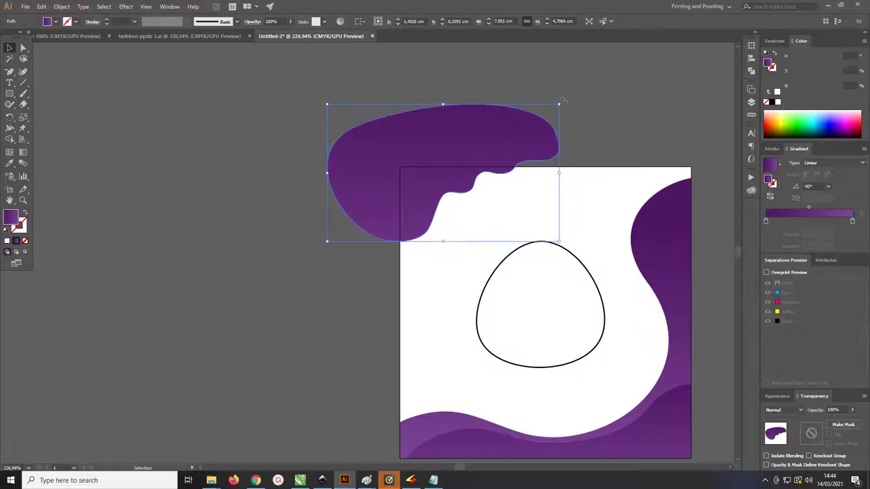
drag(563, 100, 586, 103)
drag(443, 160, 437, 164)
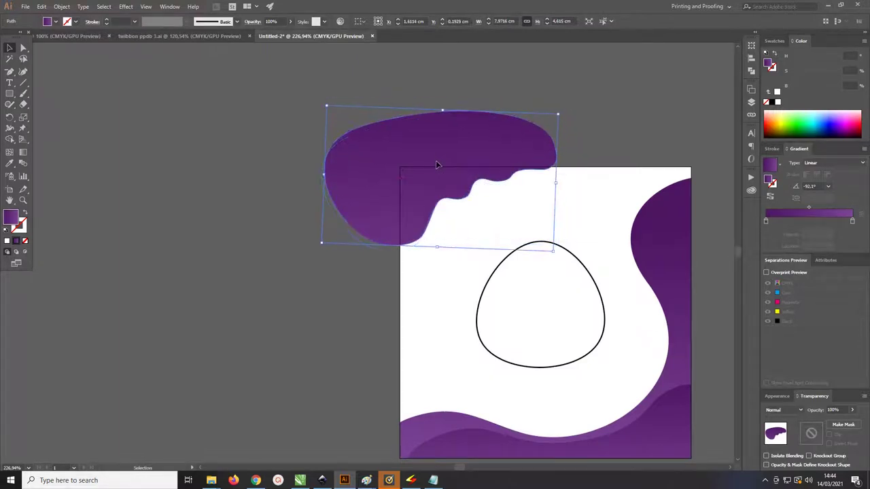
drag(563, 109, 563, 122)
click(562, 184)
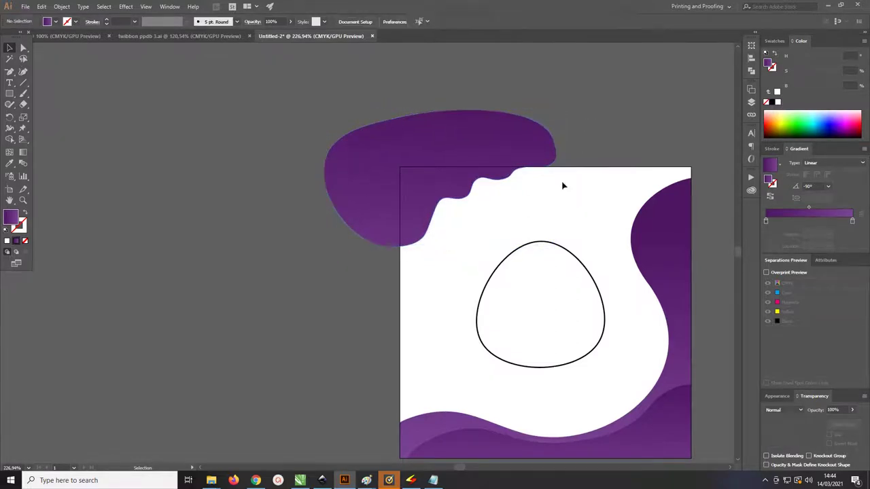
key(z)
mouse_move(384, 162)
mouse_down()
mouse_move(452, 200)
mouse_move(377, 196)
mouse_up()
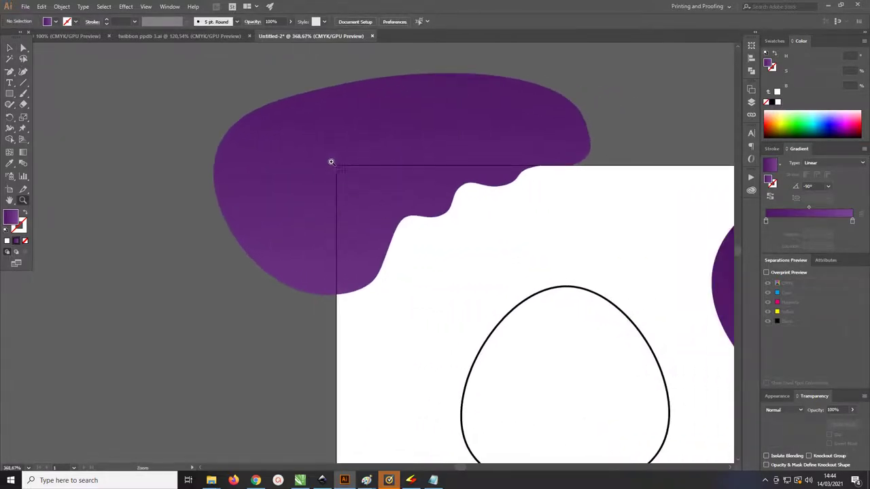
Zoom into the corner and start a Curvature-tool bean with three points along its bottom.
drag(330, 161, 348, 165)
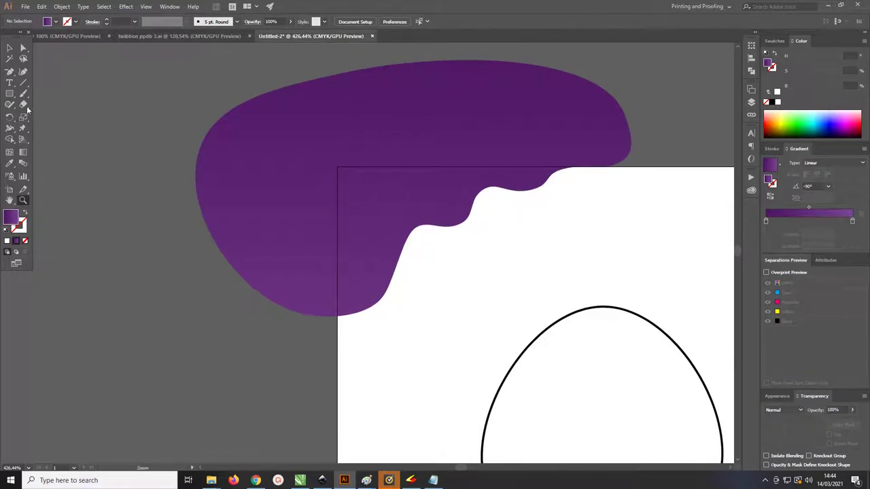
click(19, 73)
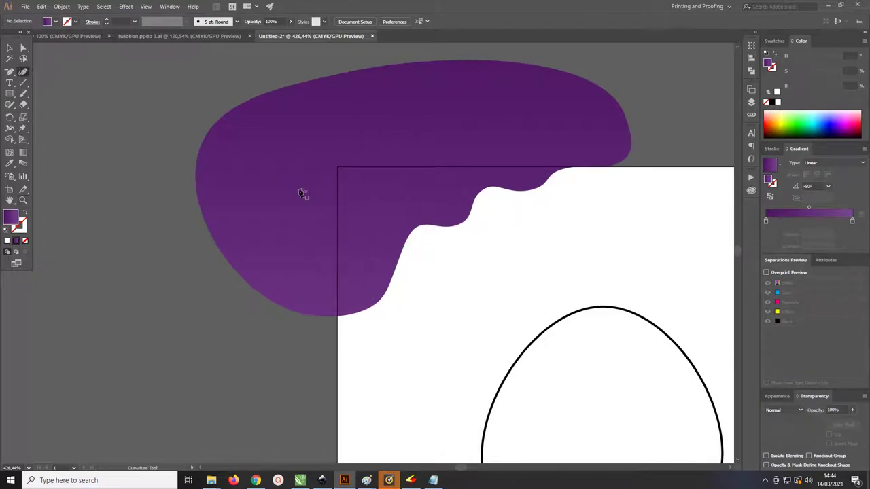
key(z)
mouse_move(327, 194)
mouse_down()
mouse_move(384, 210)
mouse_move(342, 206)
mouse_up()
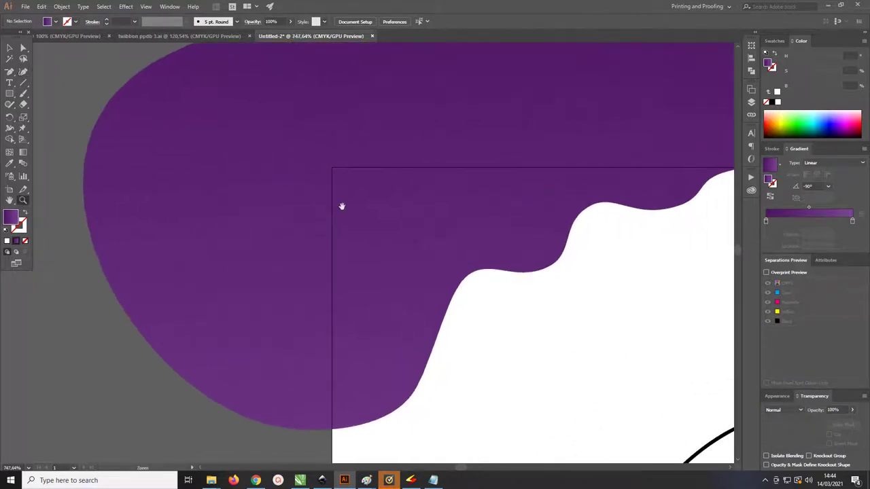
click(23, 71)
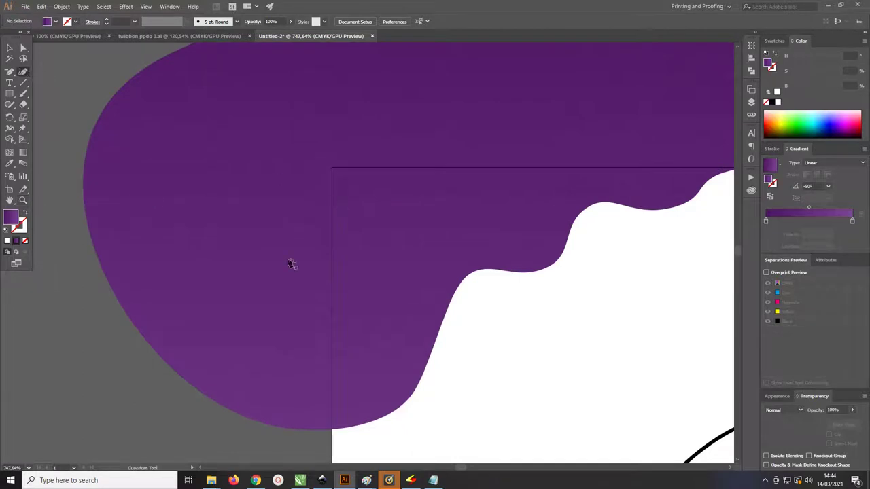
click(318, 224)
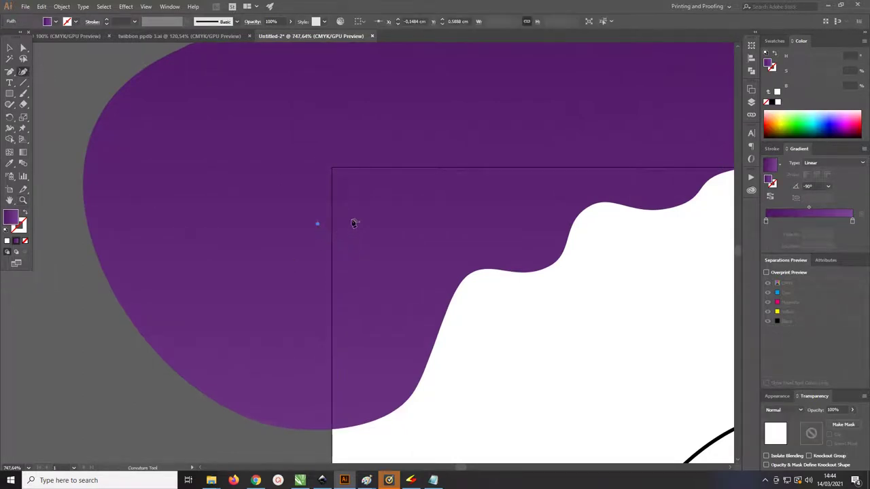
click(353, 216)
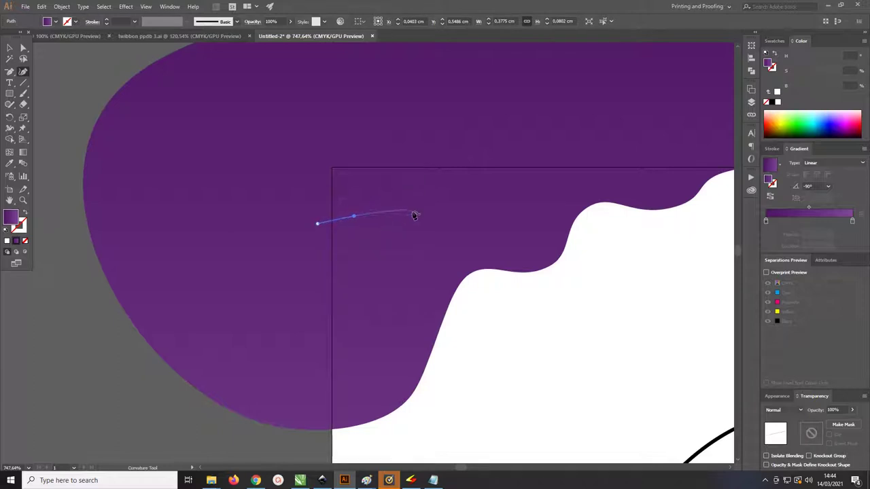
click(398, 222)
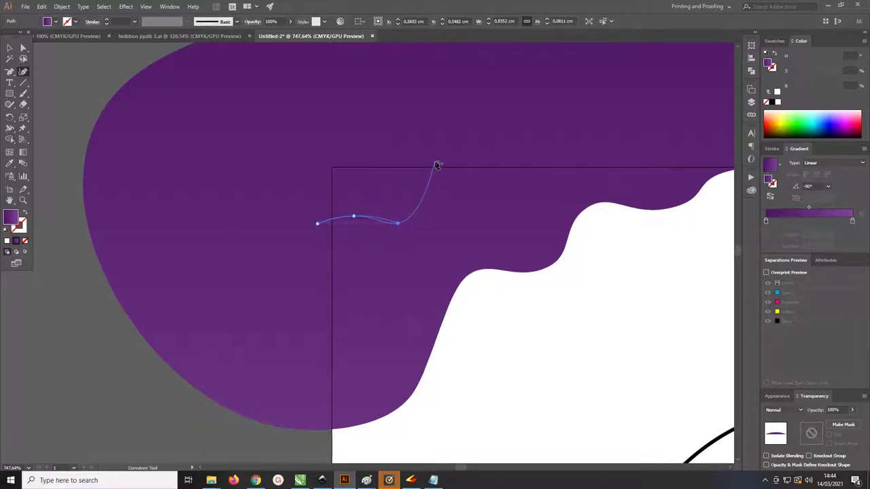
Close the bean shape with points on its right, top and left sides.
click(449, 160)
click(336, 140)
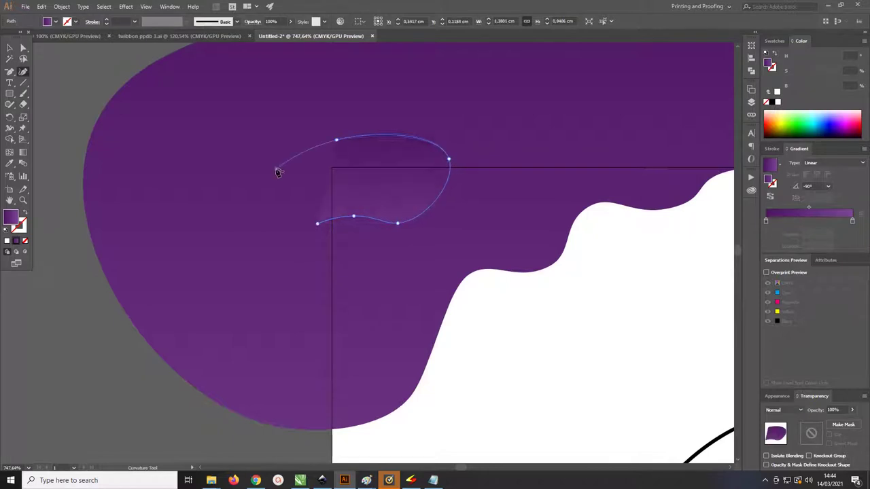
click(276, 169)
click(317, 223)
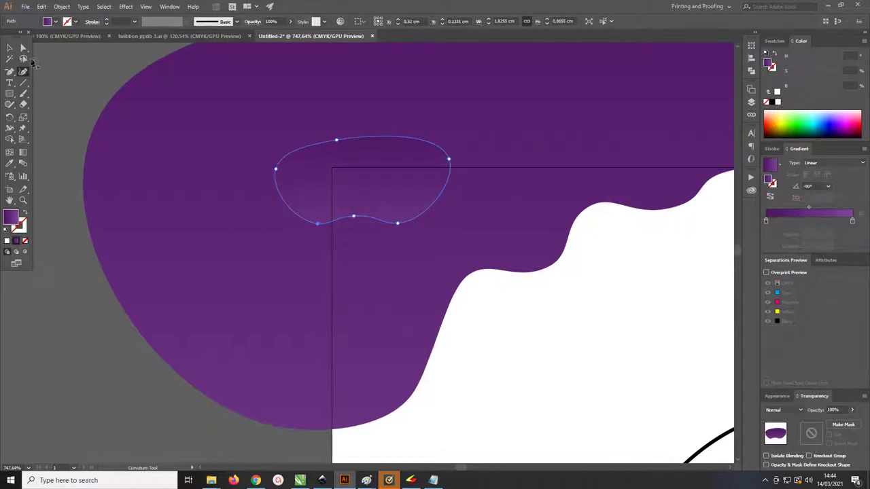
click(22, 48)
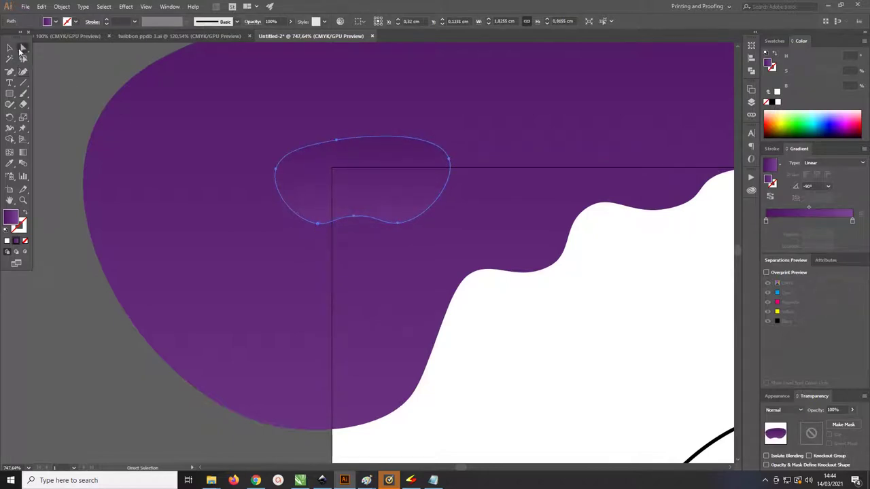
click(352, 215)
Reposition the bean's bottom anchor, nudge it left, and pull its top anchor up and right.
key(v)
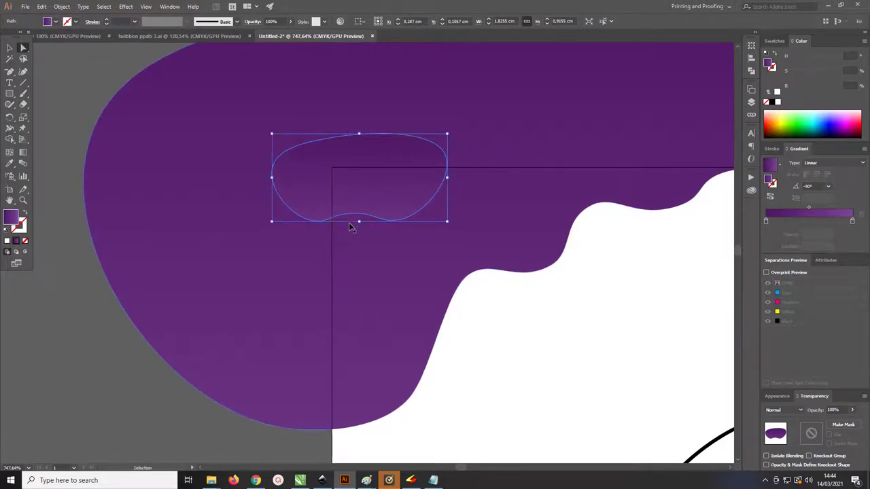
key(a)
click(349, 222)
mouse_move(334, 225)
mouse_down()
mouse_move(381, 216)
mouse_move(363, 214)
mouse_up()
key(Left)
key(Left)
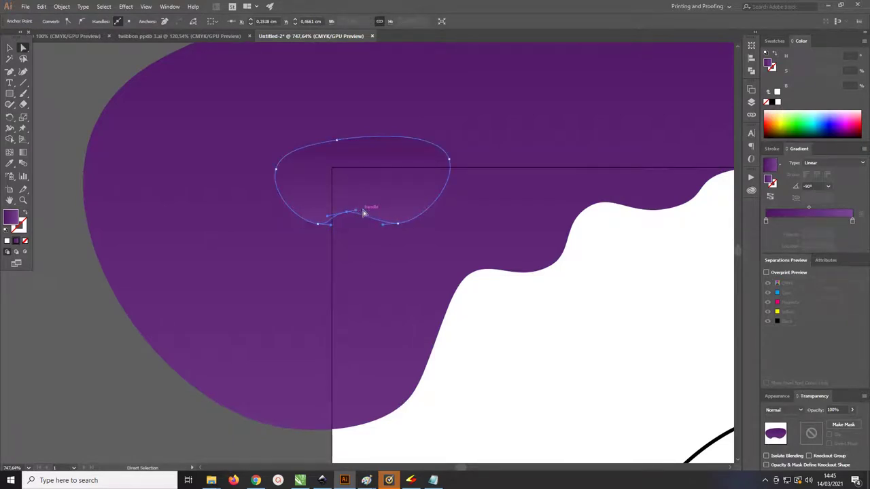
key(z)
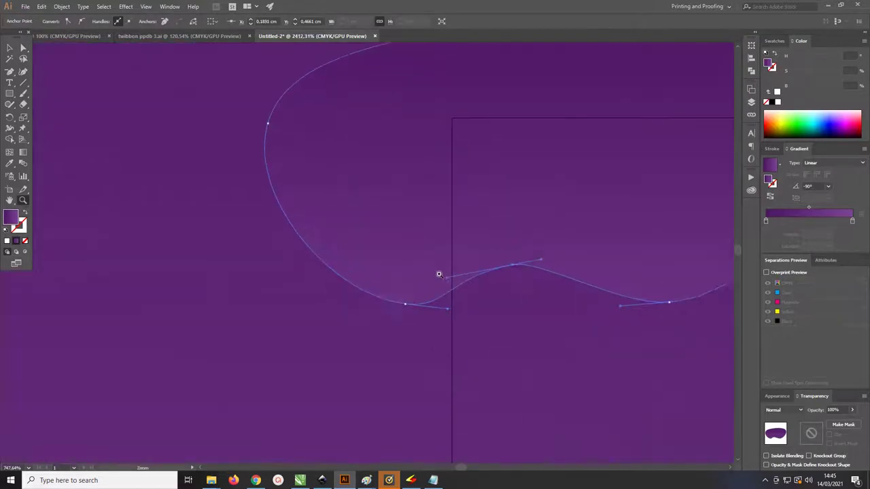
mouse_move(280, 189)
mouse_down()
mouse_move(437, 274)
mouse_move(197, 278)
mouse_move(196, 268)
mouse_up()
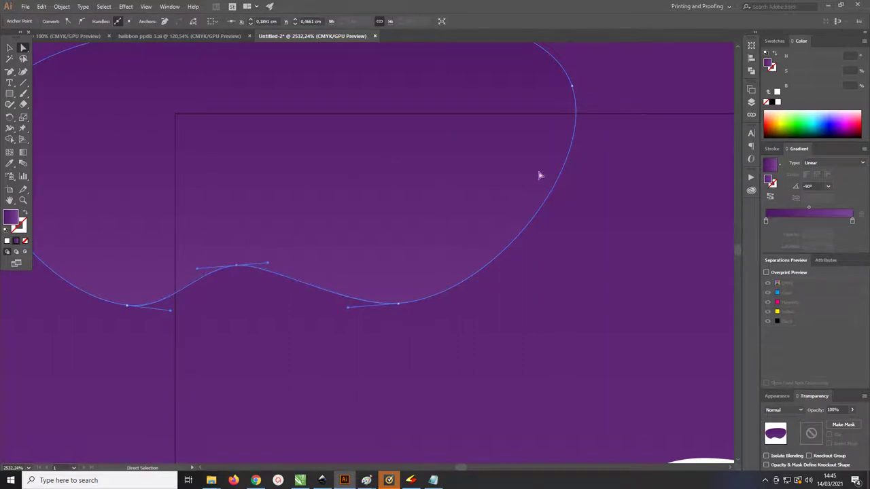
mouse_move(573, 86)
mouse_down()
mouse_move(589, 81)
mouse_move(240, 205)
mouse_up()
key(v)
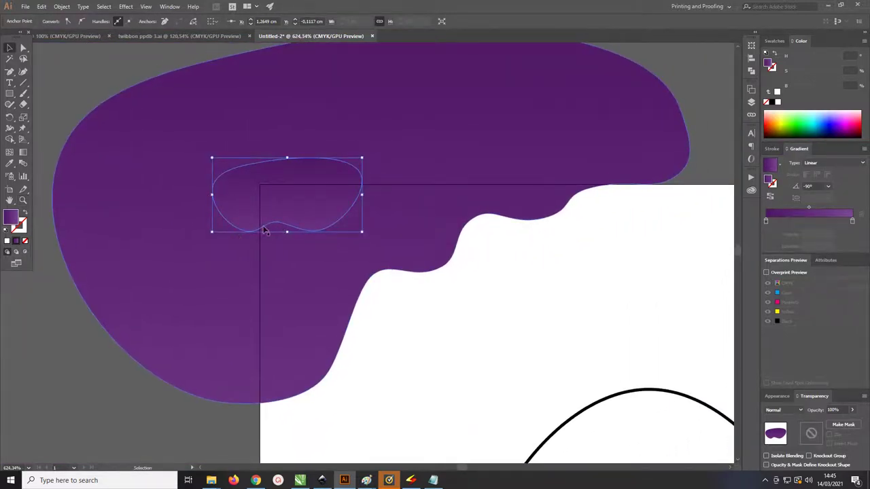
click(174, 200)
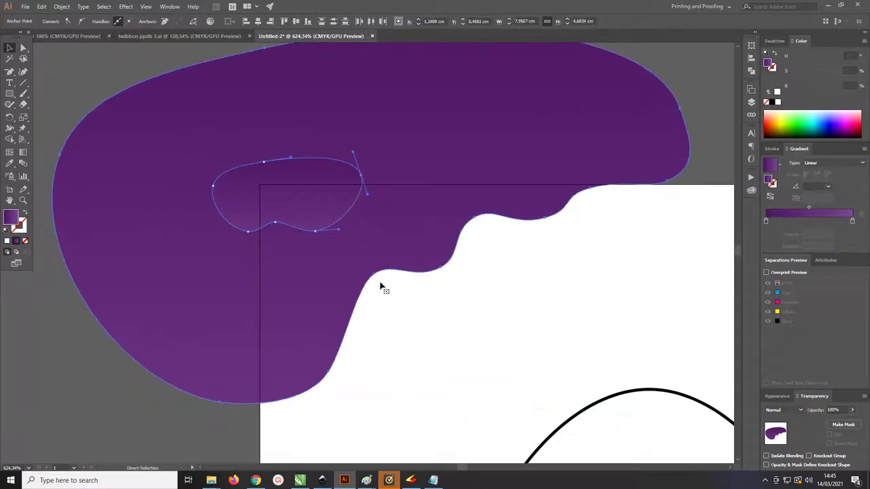
Divide the corner blob with the artboard-sized shape and ungroup the resulting pieces.
click(705, 152)
drag(152, 411, 391, 141)
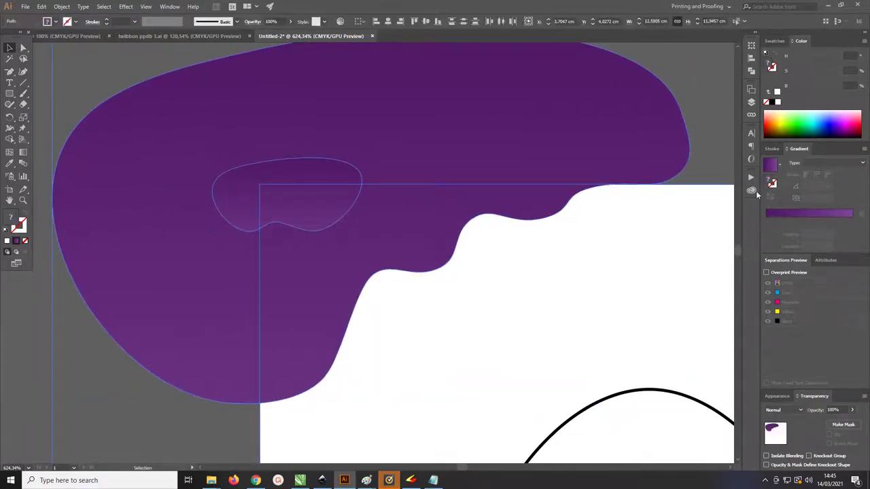
click(754, 71)
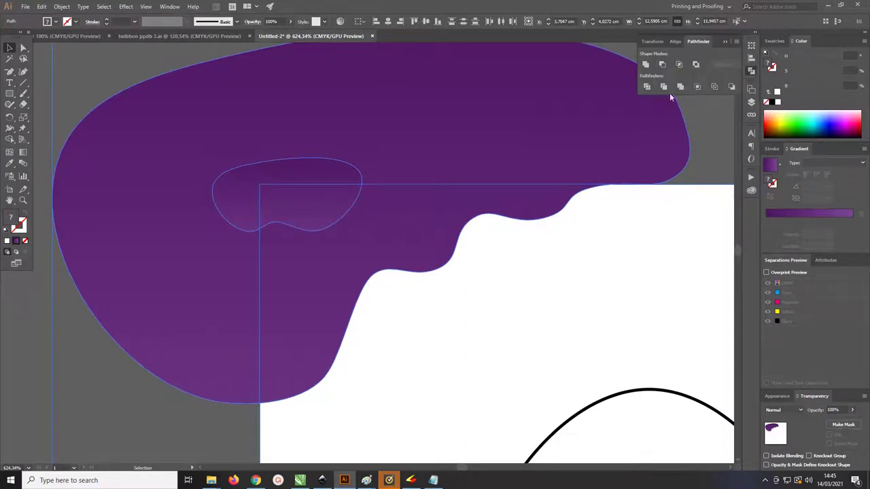
click(649, 91)
click(690, 140)
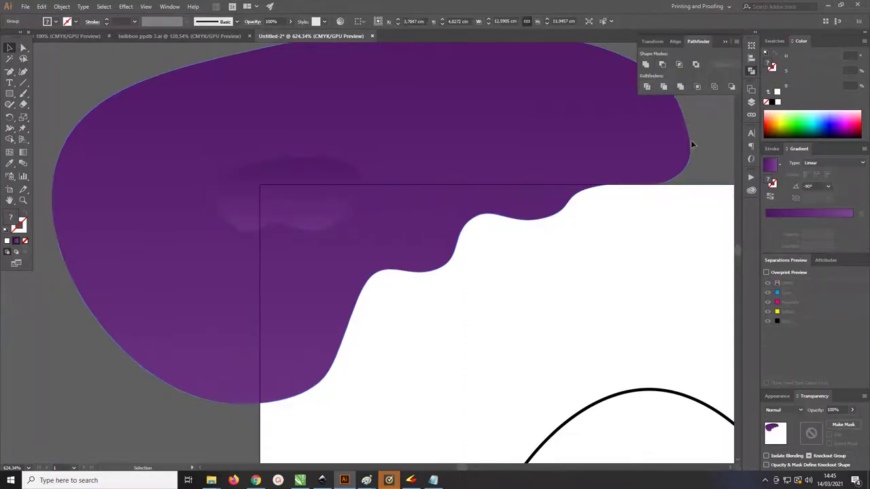
click(489, 138)
right_click(489, 138)
click(530, 215)
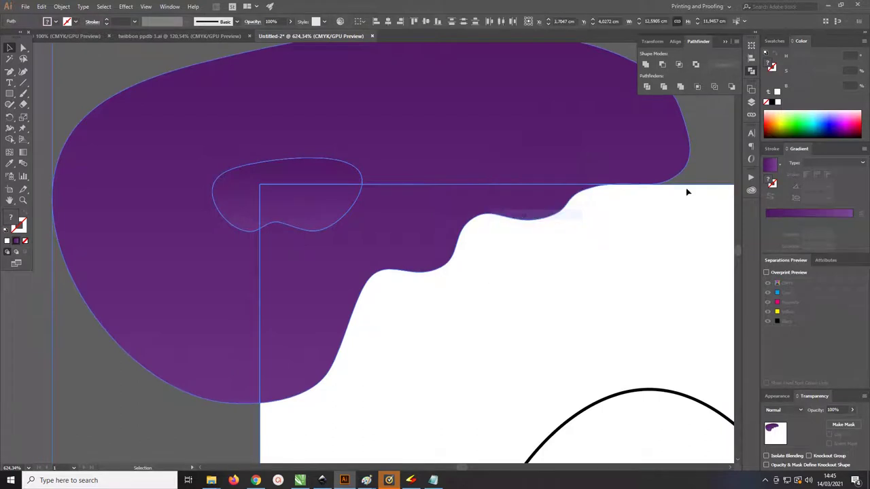
Delete the blob pieces outside the artboard and the small leftover piece, then zoom out.
drag(683, 150, 569, 124)
key(Delete)
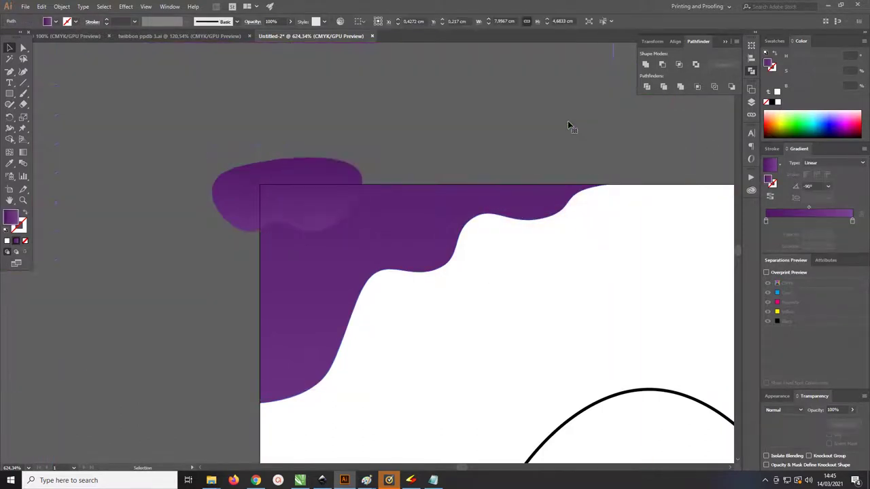
mouse_move(260, 194)
mouse_down()
mouse_move(238, 194)
mouse_move(232, 175)
mouse_up()
key(ctrl+z)
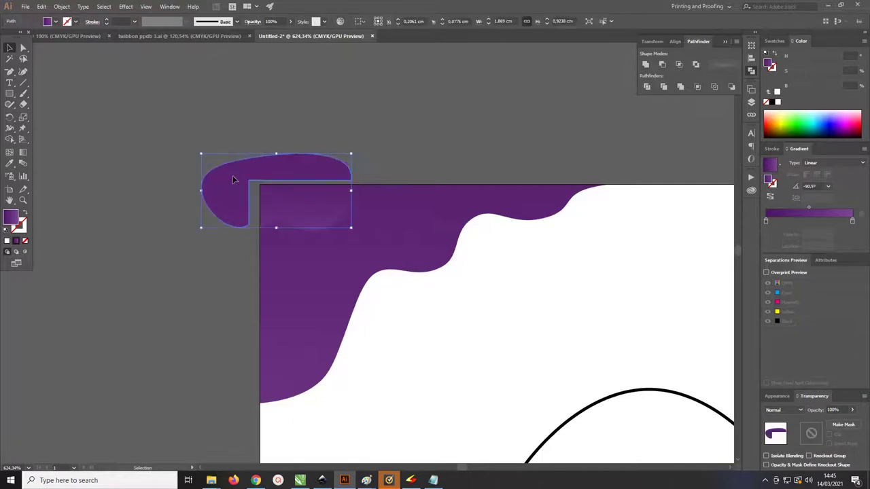
key(Delete)
key(ctrl+space)
mouse_move(529, 252)
mouse_down()
mouse_move(350, 153)
mouse_move(384, 175)
mouse_move(310, 191)
mouse_up()
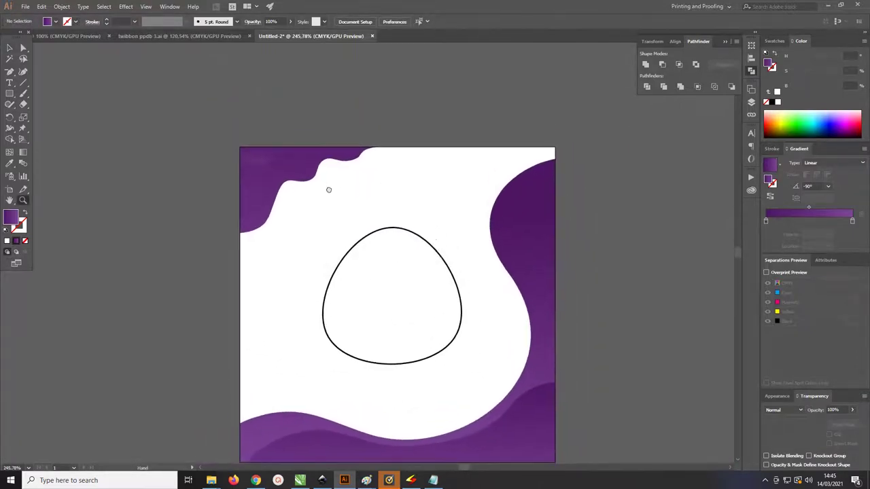
Sample the purple gradient onto the top-left corner shape and angle it toward the corner.
click(264, 170)
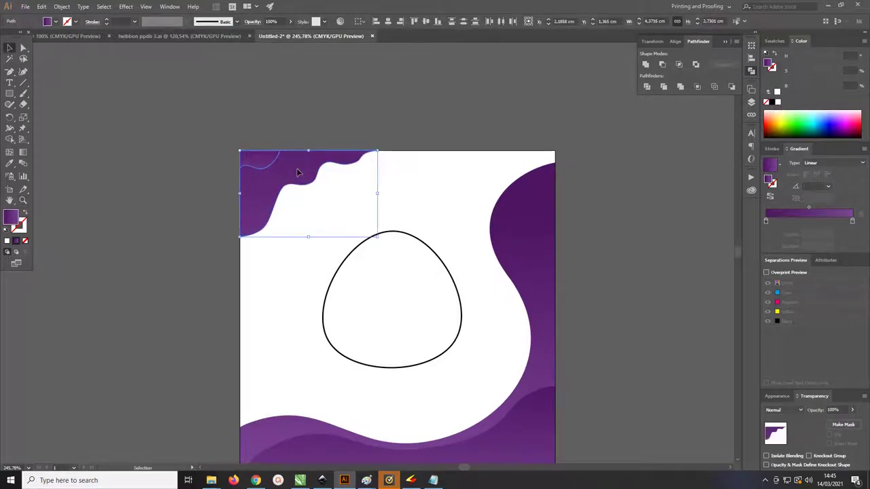
key(i)
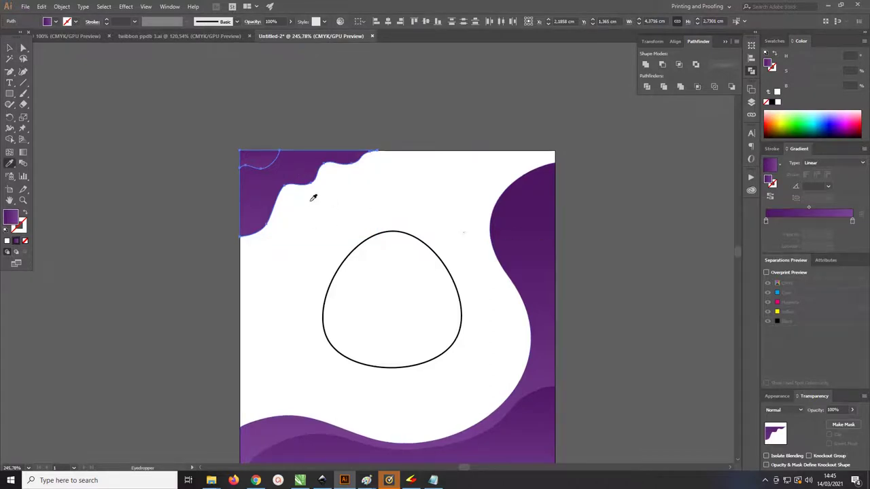
key(g)
drag(283, 210, 288, 141)
drag(305, 193, 265, 142)
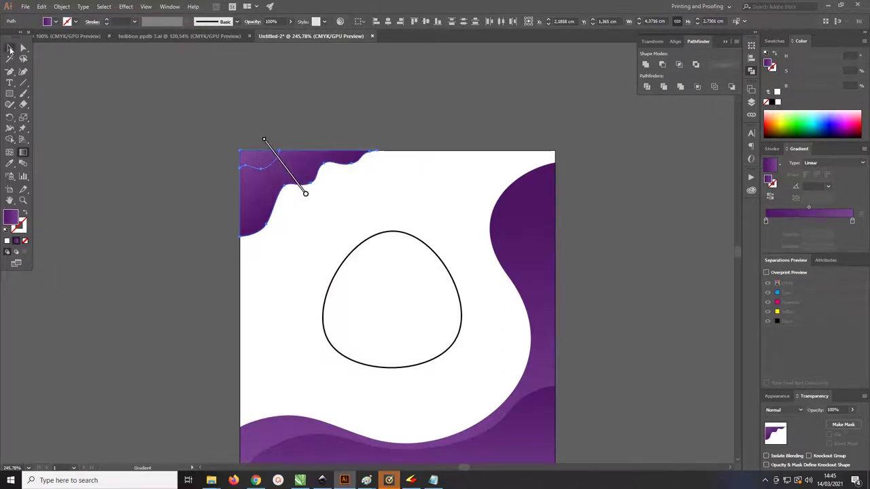
click(9, 48)
Shorten the corner shape's gradient to run diagonally out from the artboard corner.
click(344, 121)
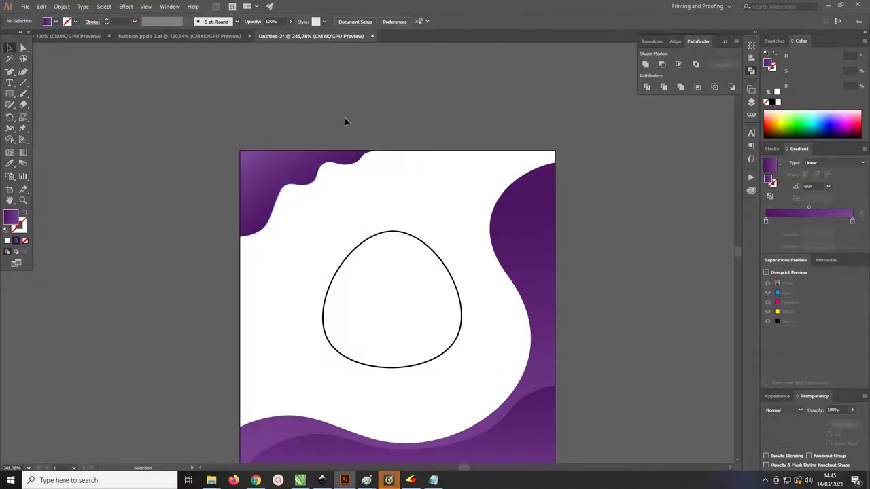
click(254, 160)
key(g)
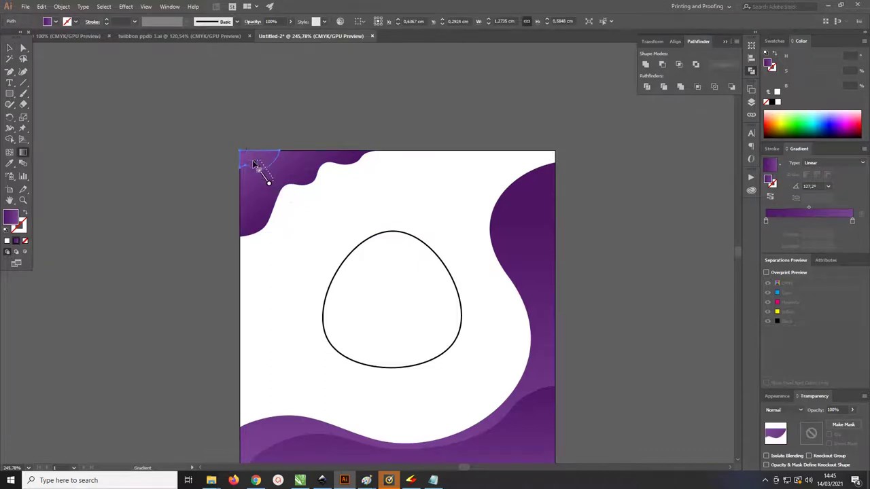
drag(248, 142, 274, 180)
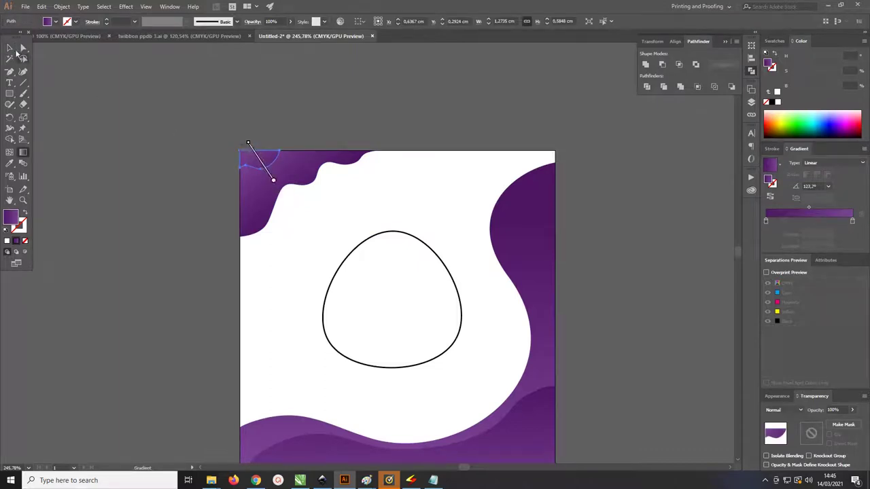
click(10, 48)
click(136, 123)
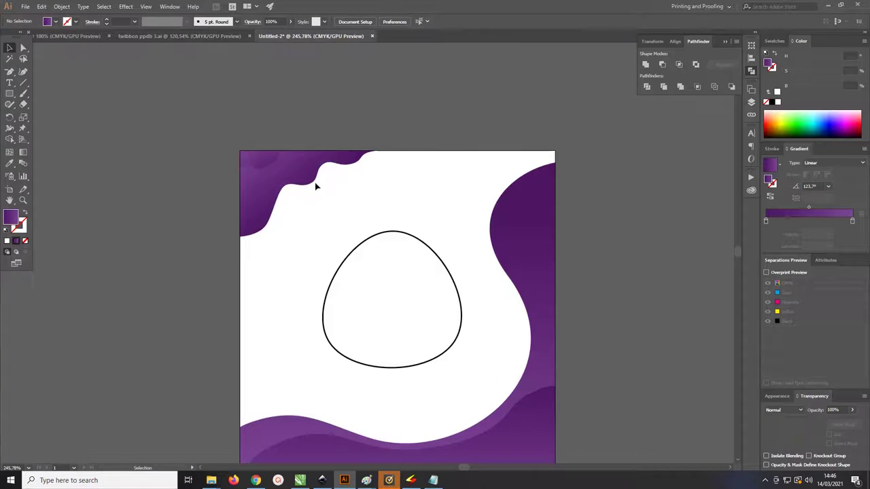
key(z)
drag(315, 182, 272, 183)
drag(389, 199, 287, 206)
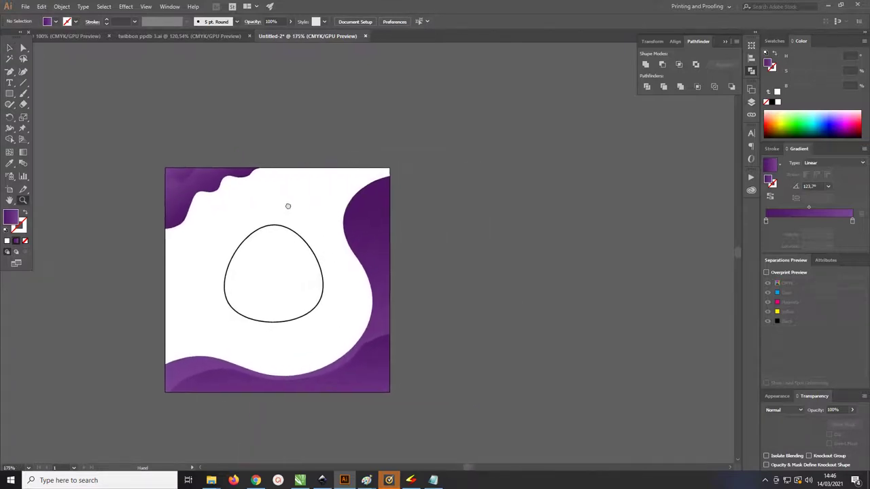
drag(213, 203, 261, 214)
click(10, 49)
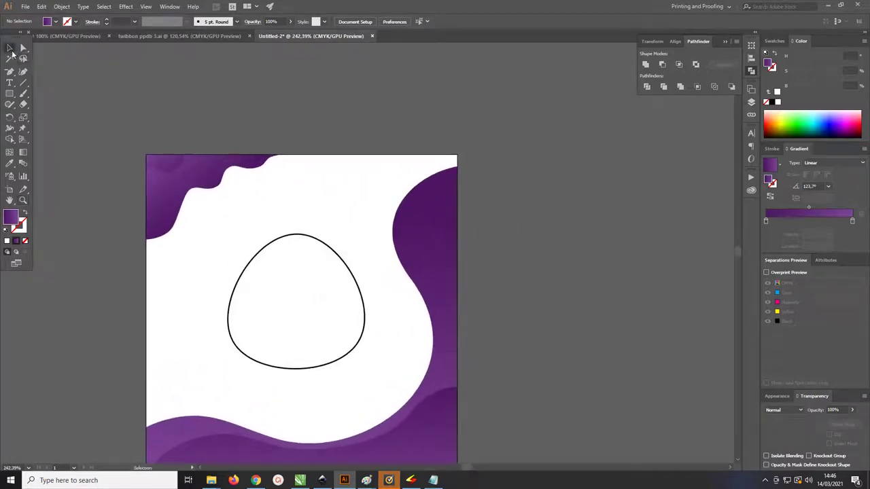
Copy the right-hand shape's purple gradient onto the egg, angled from bottom-right to top-left.
click(327, 248)
key(i)
click(422, 226)
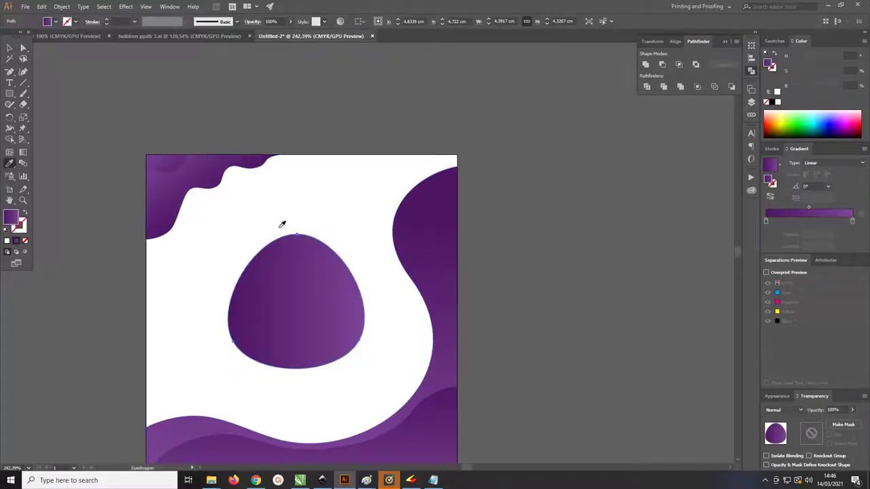
key(g)
drag(338, 363, 245, 251)
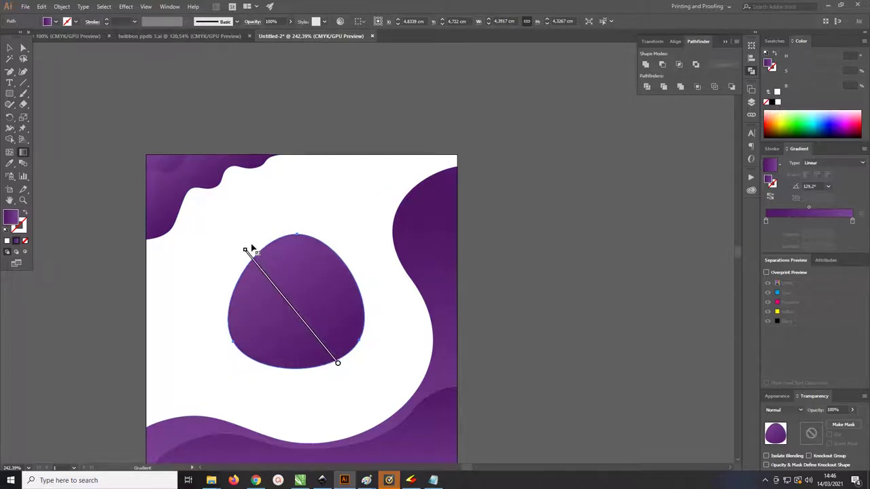
click(8, 49)
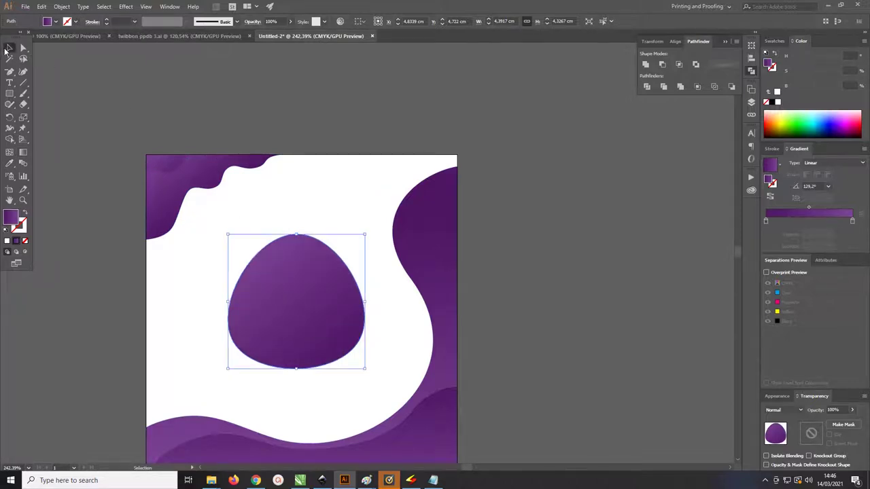
click(288, 113)
key(z)
alt+click(338, 119)
drag(405, 144, 255, 136)
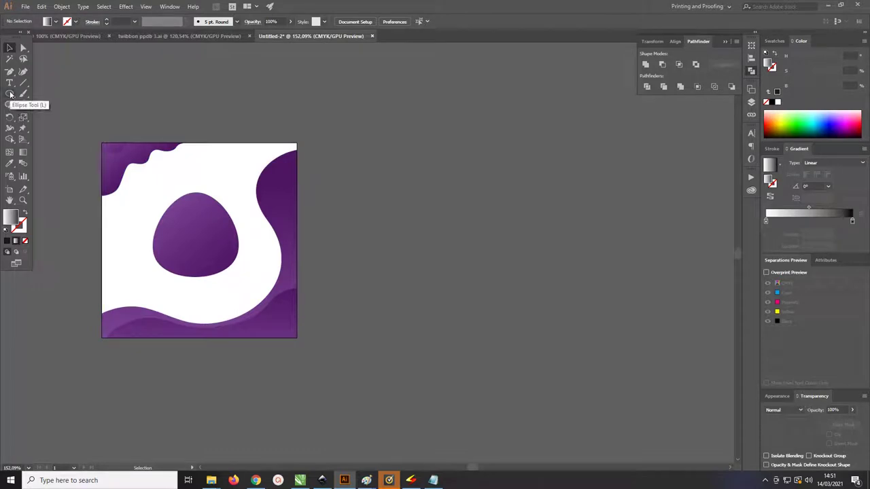
Draw a white-filled circle about 10.39 cm wide to the right of the artboard.
click(10, 94)
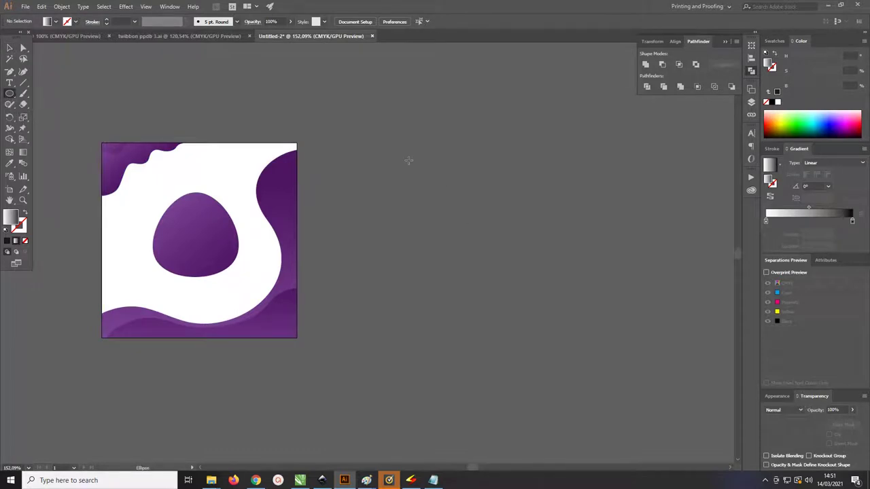
key(d)
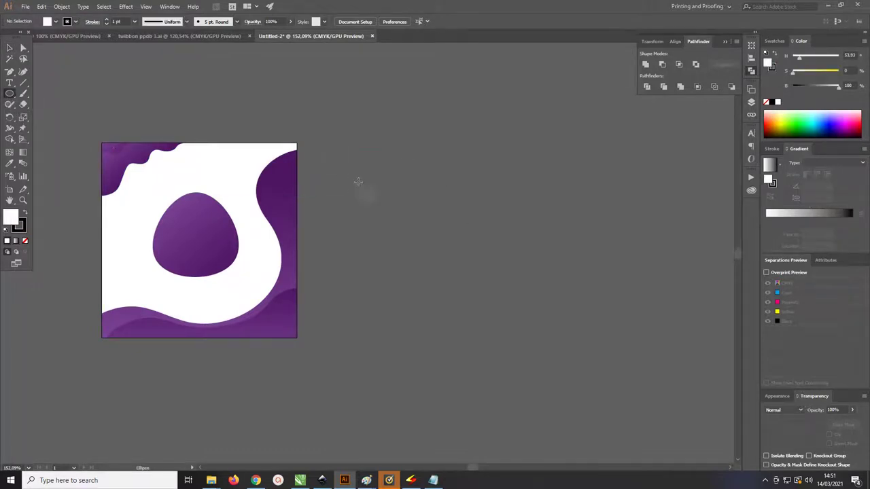
drag(412, 173, 516, 289)
key(v)
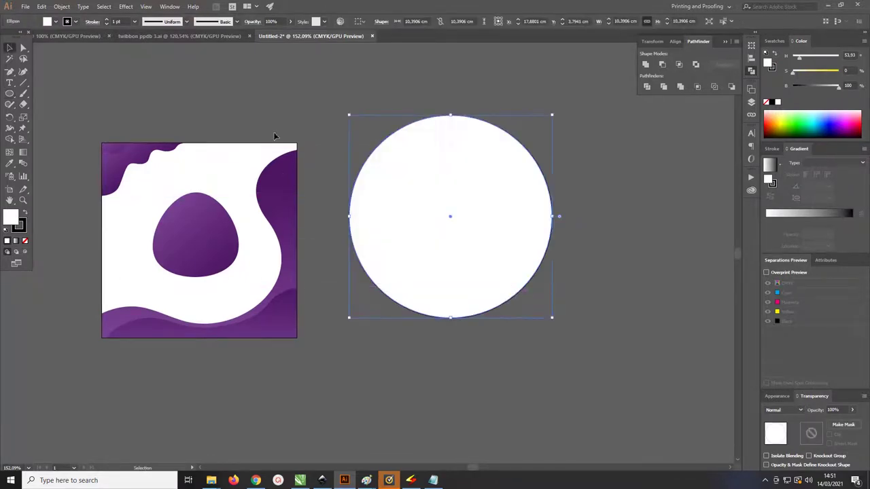
drag(465, 208, 449, 235)
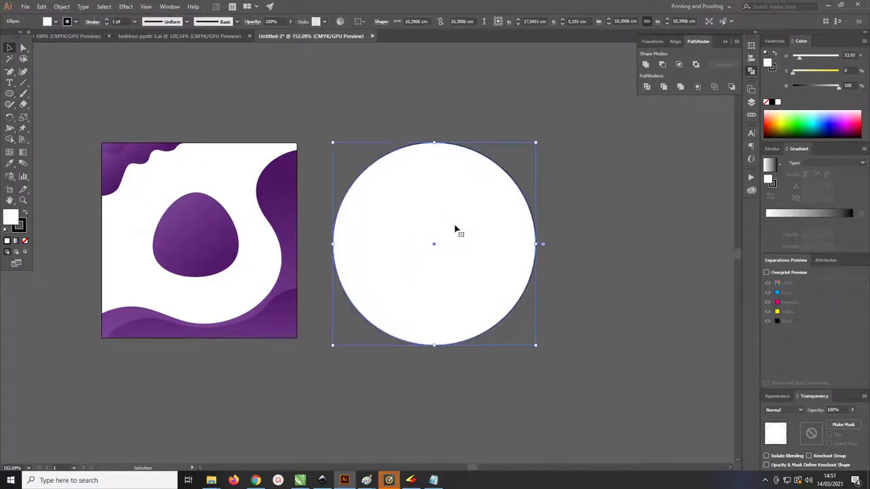
drag(456, 230, 478, 226)
Remove the circle's outline and fill it with the White, Black gradient preset.
key(x)
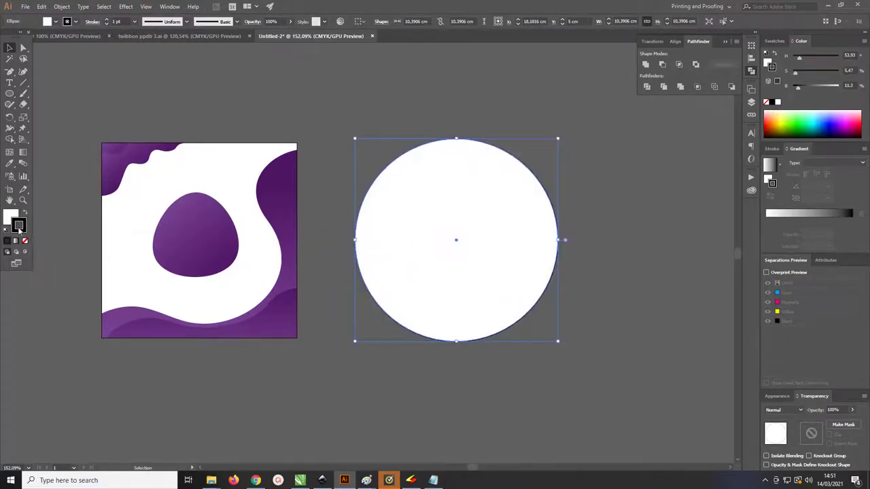
click(25, 242)
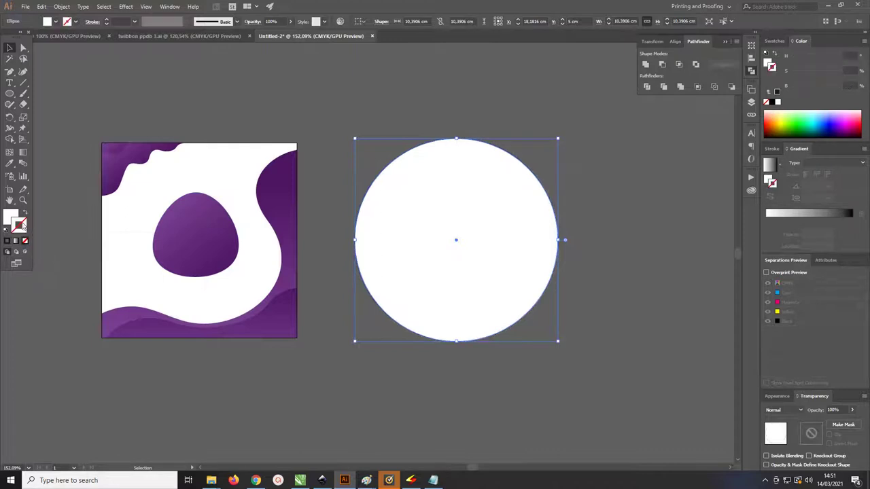
click(10, 216)
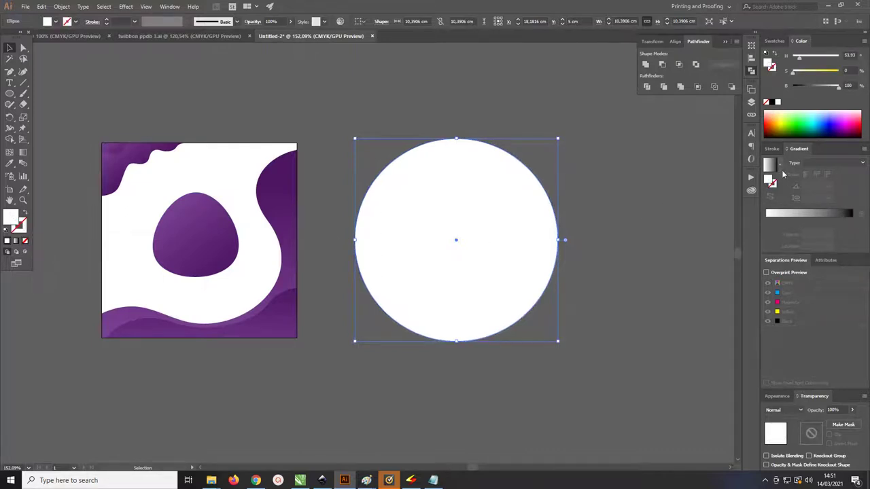
click(780, 167)
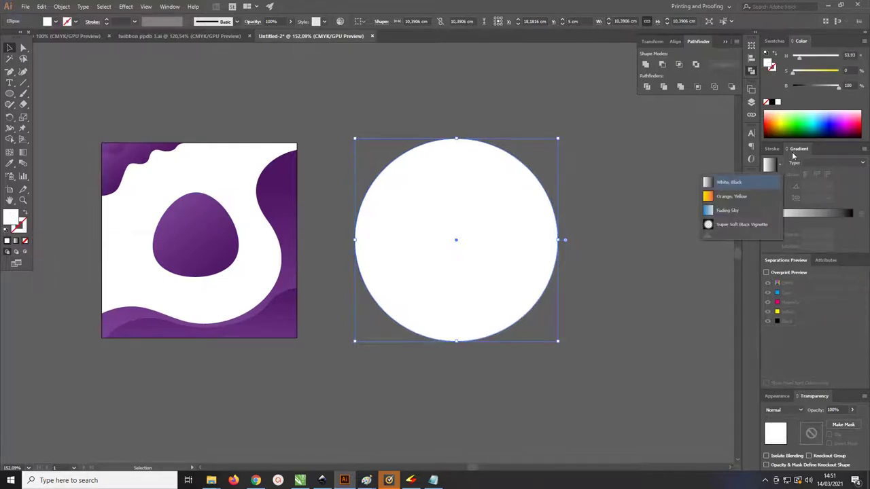
click(719, 184)
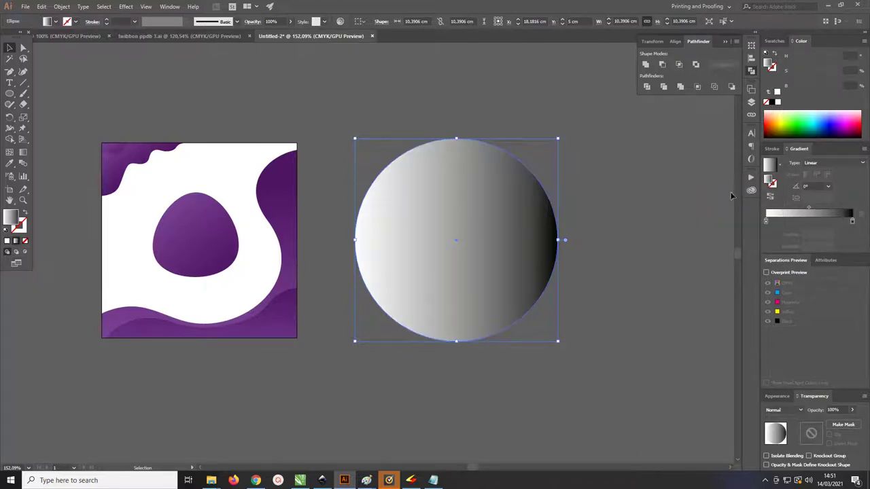
Make the circle's gradient radial and reverse it to a black centre.
click(835, 163)
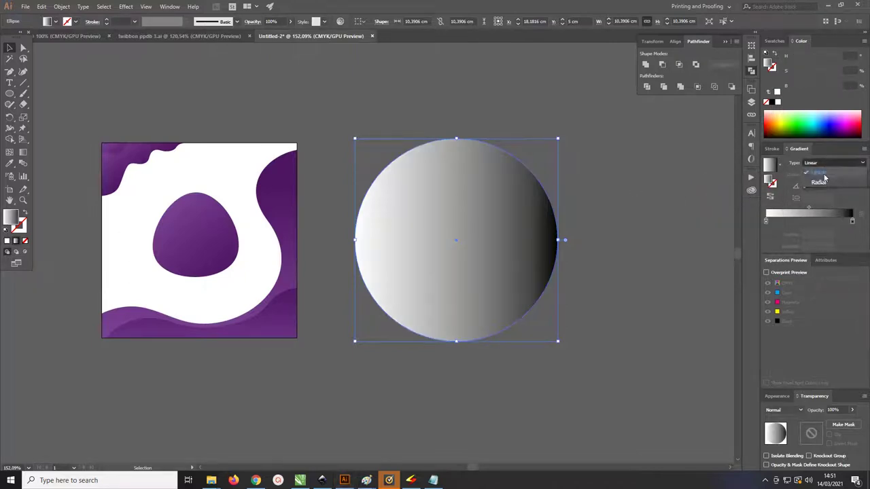
click(825, 184)
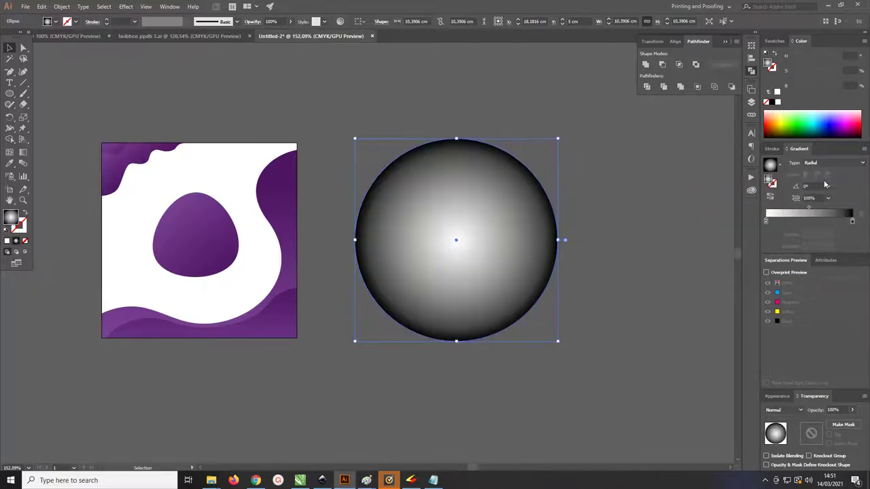
click(772, 198)
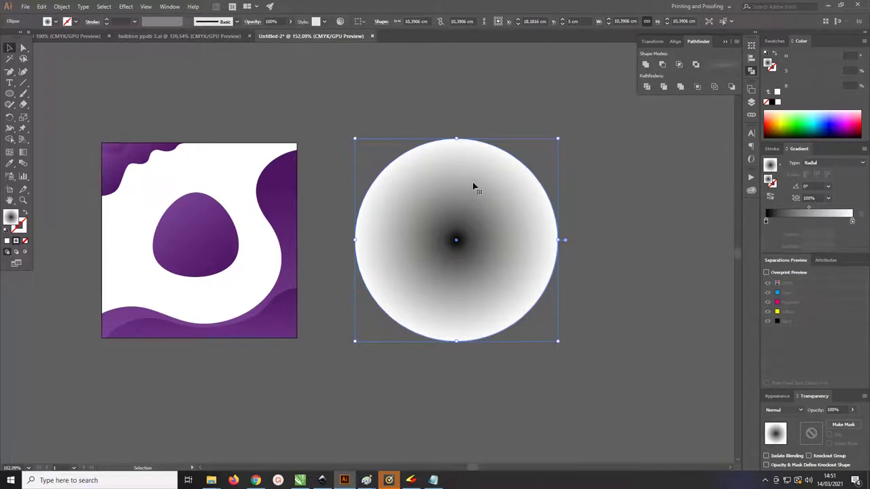
click(127, 7)
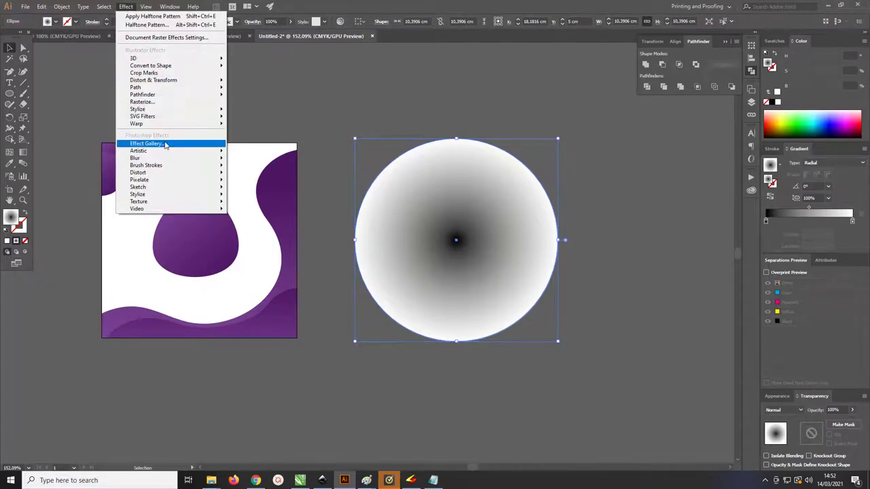
Preview a dot Halftone Pattern (size 12, contrast 50) in the Effect Gallery, then cancel.
click(166, 145)
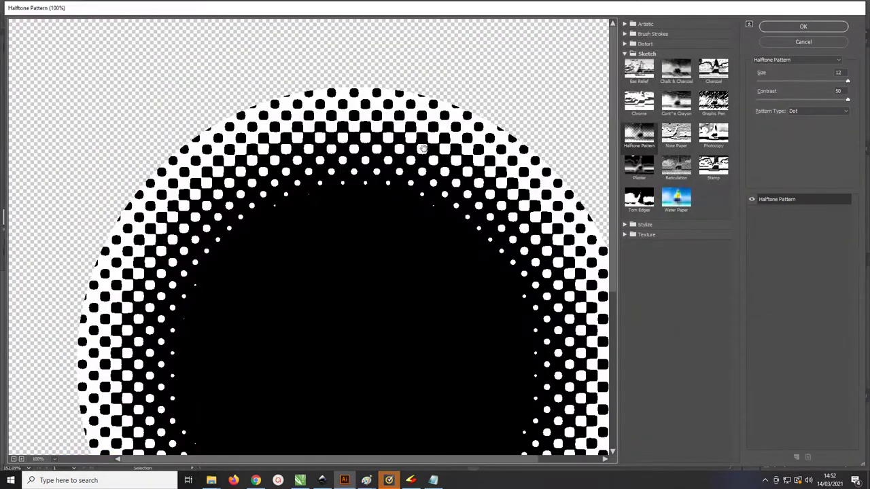
drag(414, 157, 398, 162)
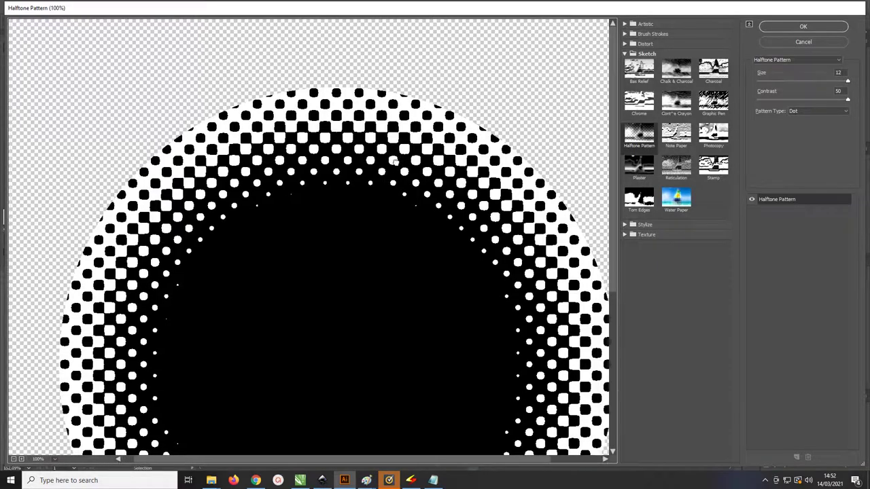
click(13, 459)
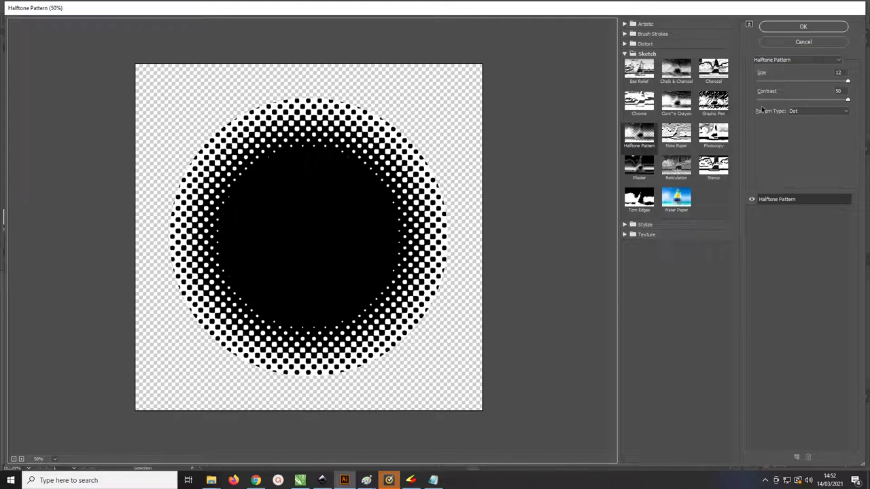
click(787, 40)
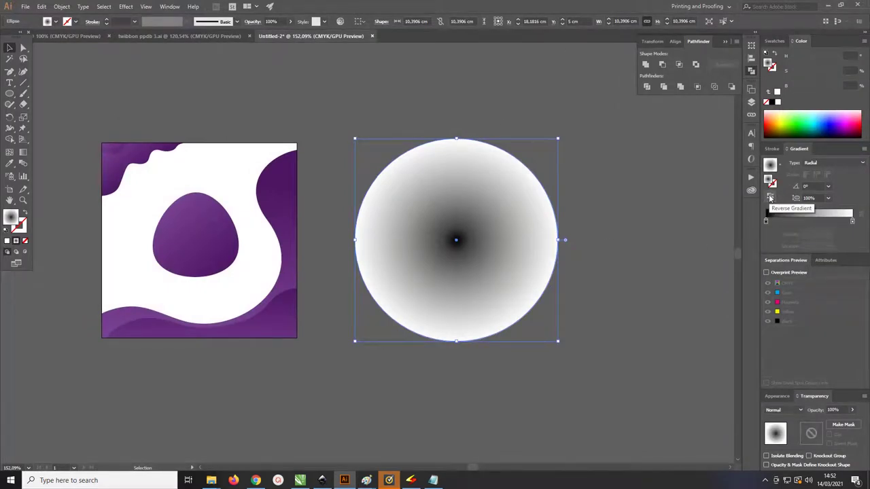
Reverse the radial gradient and move its midpoint to 63.33% for a wider white centre.
click(770, 198)
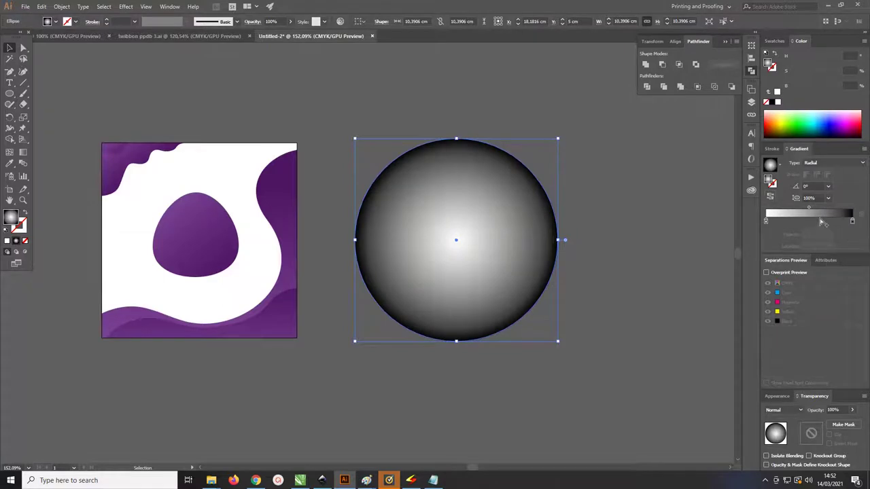
drag(809, 208, 820, 212)
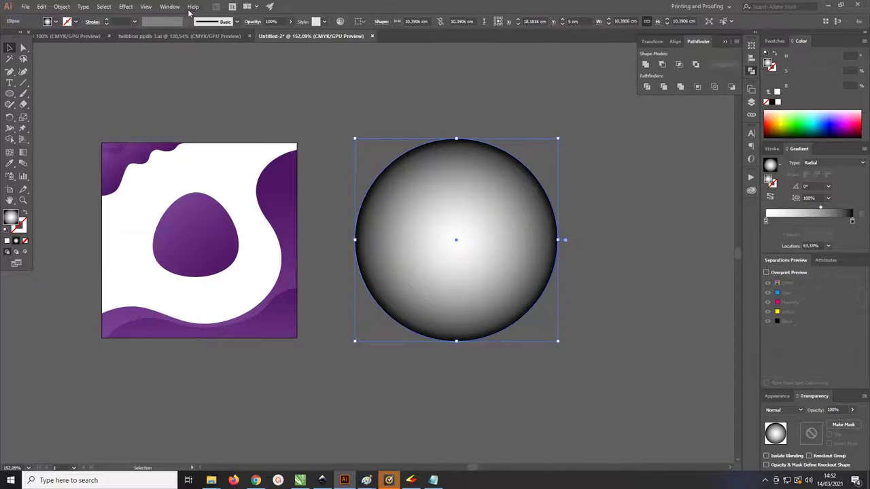
click(126, 7)
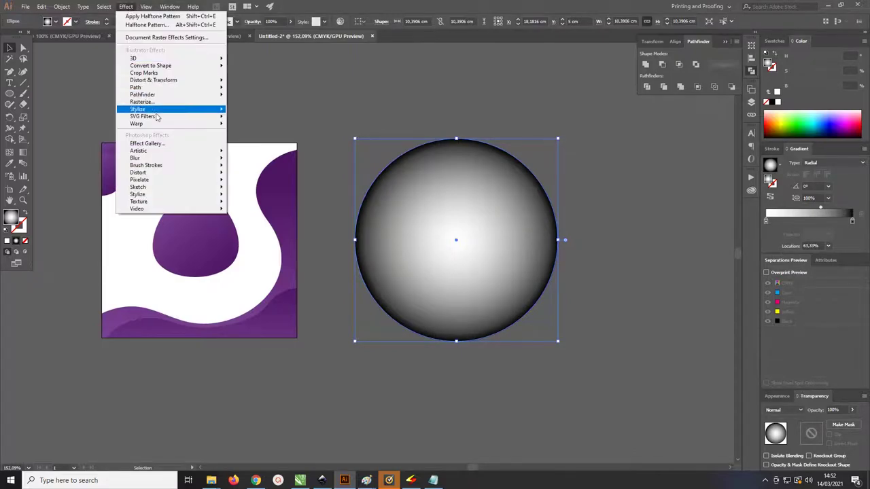
Preview the halftone pattern again and cancel, then move the gradient stop to 84.87%.
click(175, 144)
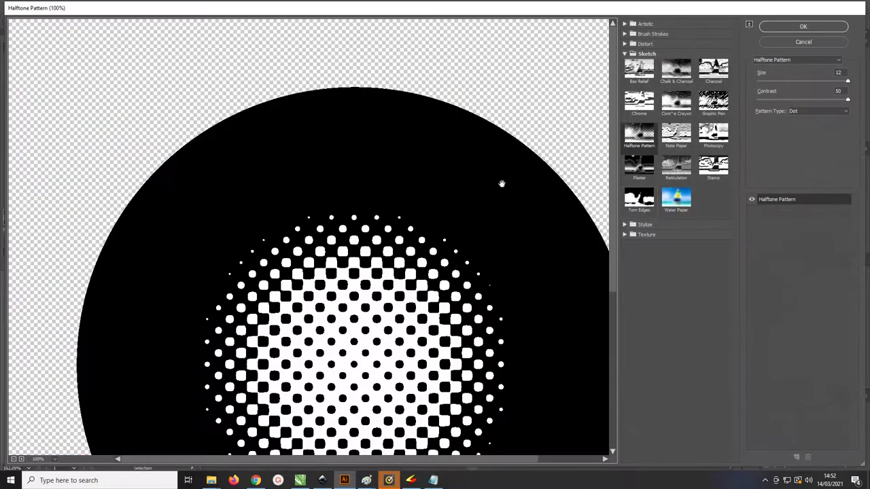
scroll(384, 246, down, 1)
scroll(383, 246, down, 1)
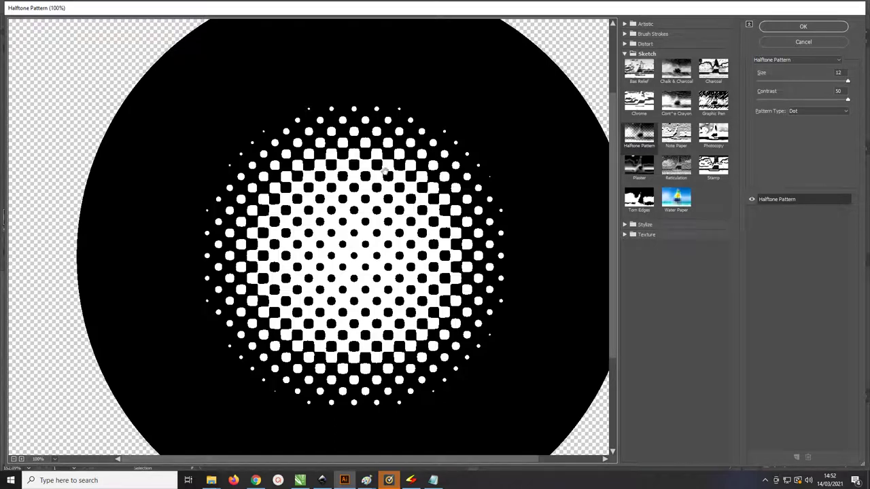
click(791, 42)
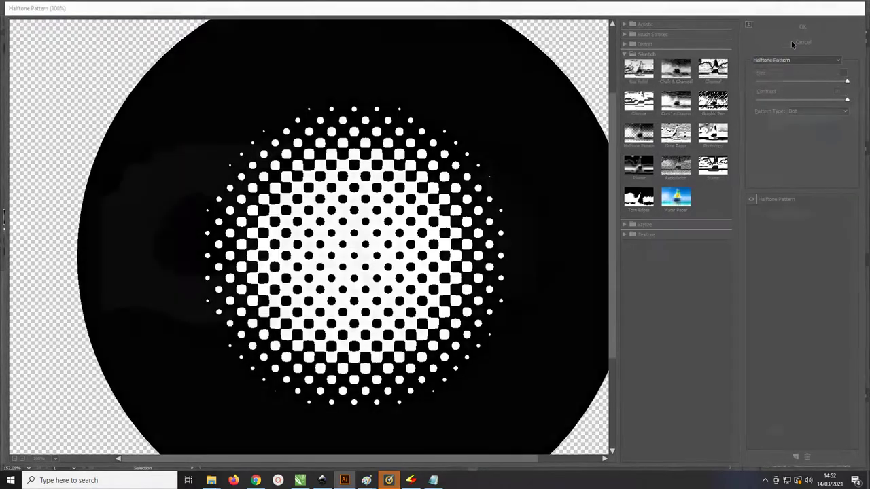
drag(821, 209, 841, 212)
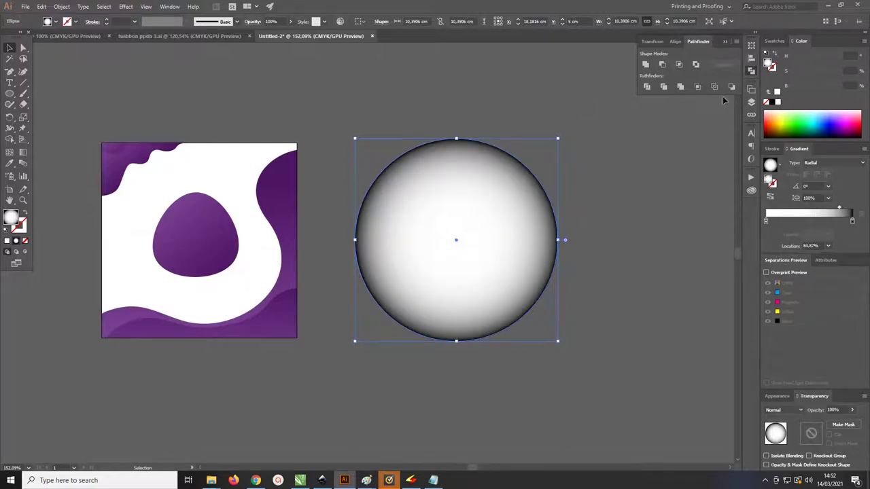
Apply the Sketch > Halftone Pattern (Dot) effect to the circle from the Effect Gallery.
click(126, 7)
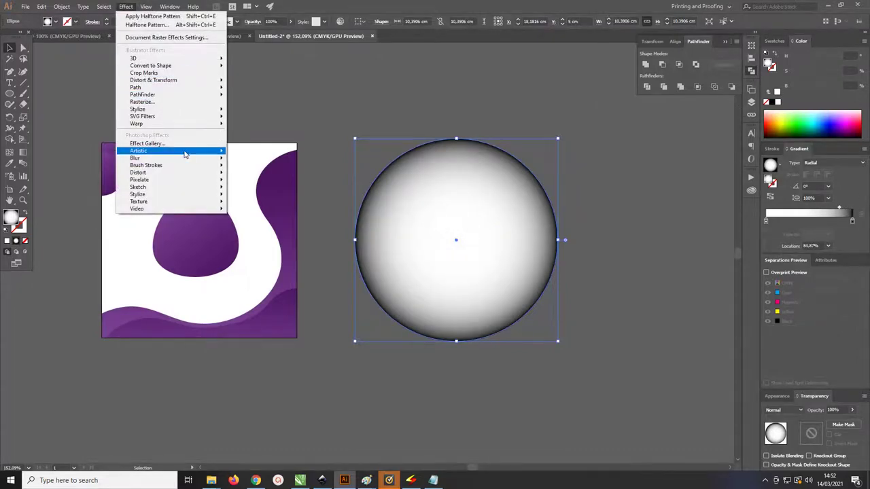
click(187, 147)
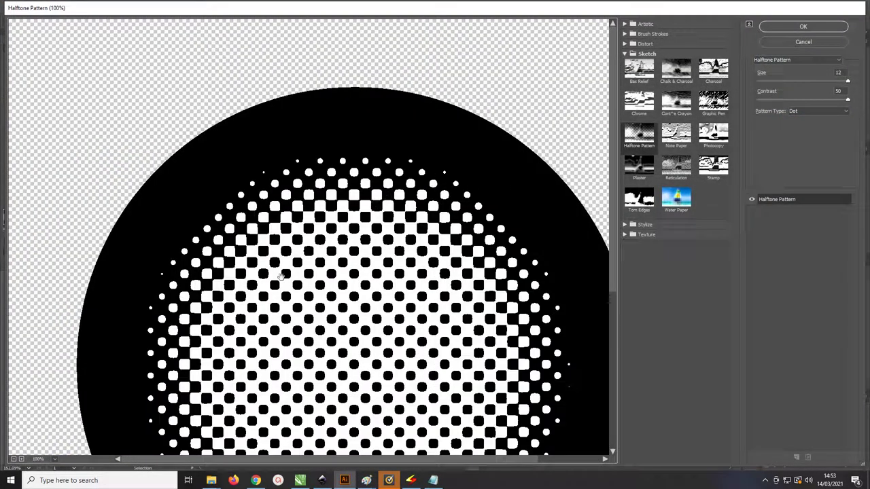
click(13, 459)
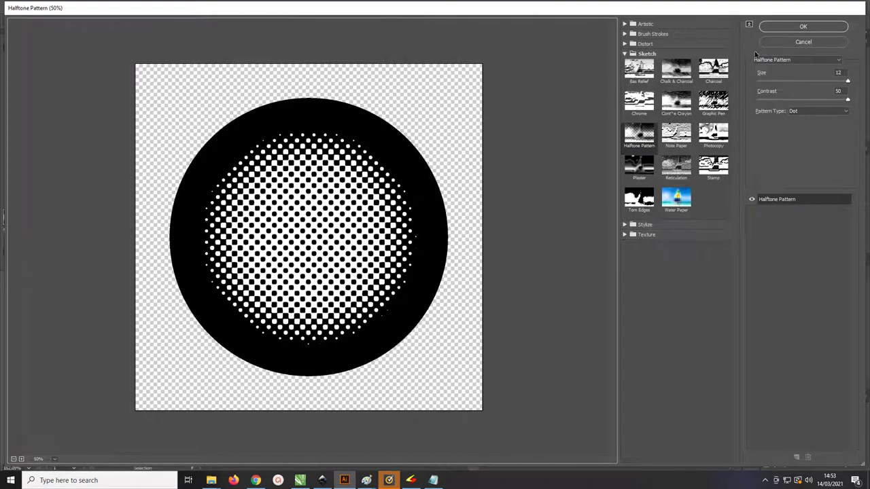
click(797, 27)
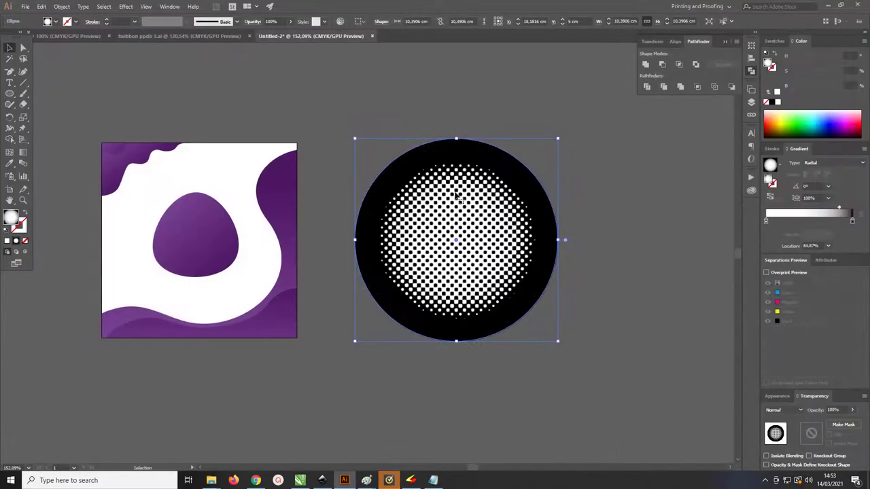
Nudge the halftone circle slightly up and to the right.
mouse_move(451, 194)
mouse_down()
mouse_move(794, 334)
mouse_move(476, 313)
mouse_up()
drag(649, 355, 445, 222)
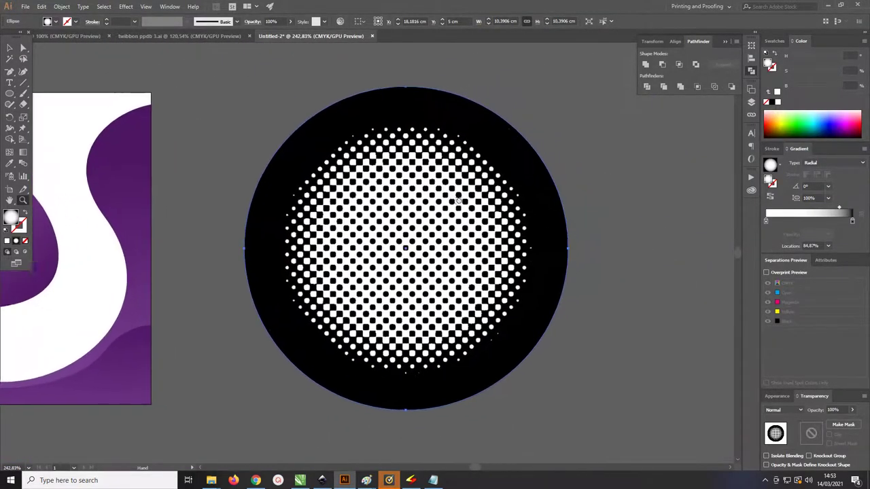
click(9, 49)
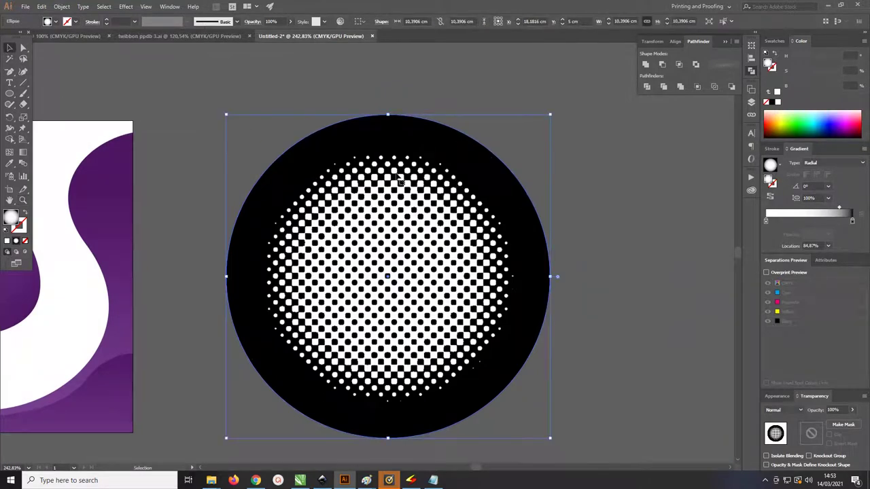
drag(399, 179, 410, 161)
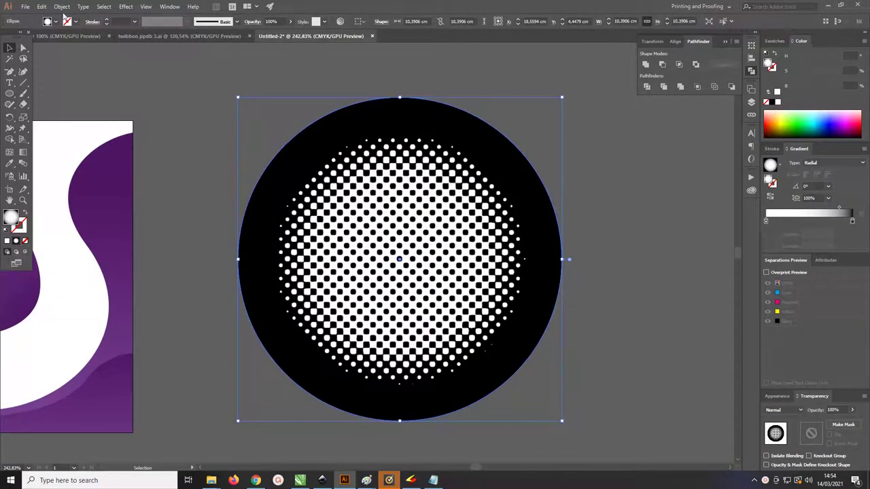
click(62, 7)
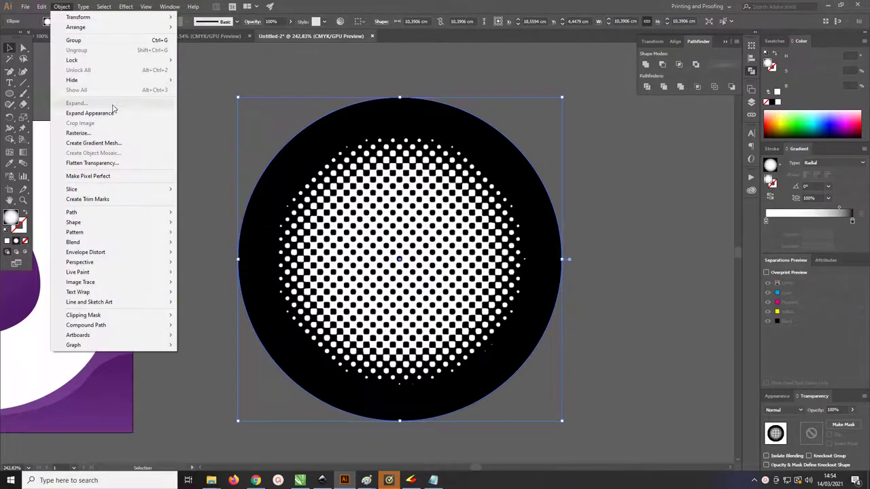
Expand the halftone circle into an embedded image and trace it with High Fidelity Photo.
click(116, 116)
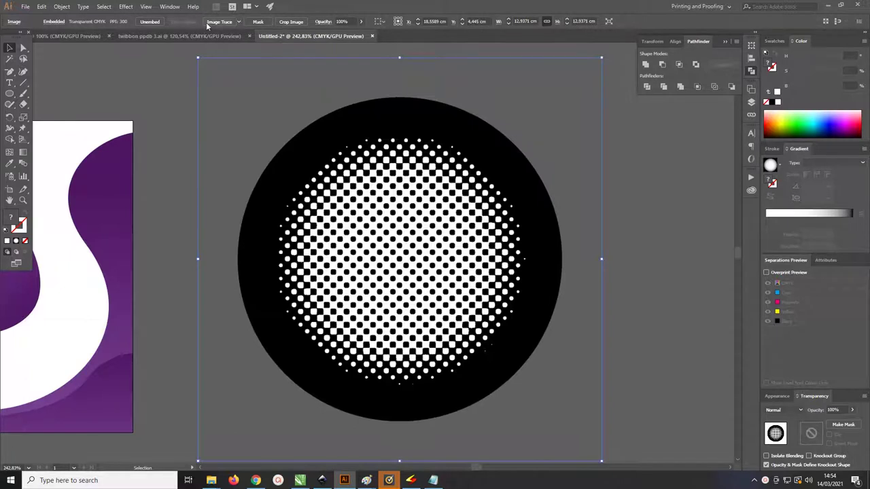
click(238, 22)
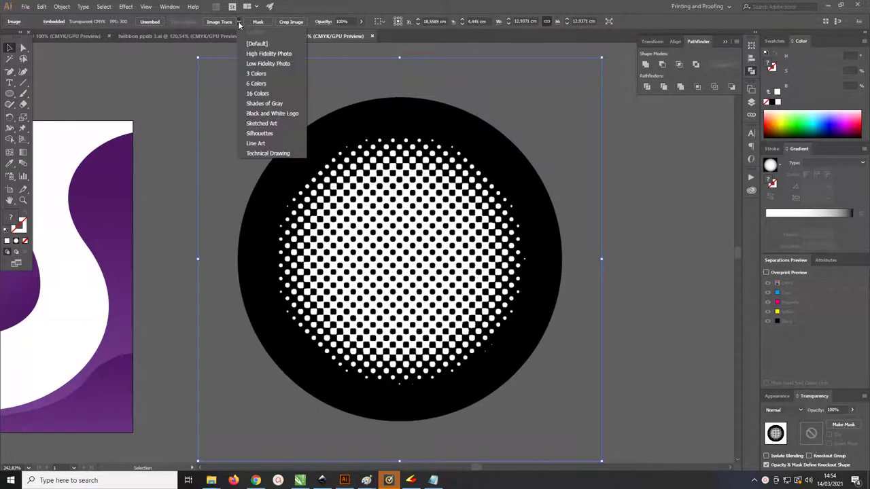
click(257, 55)
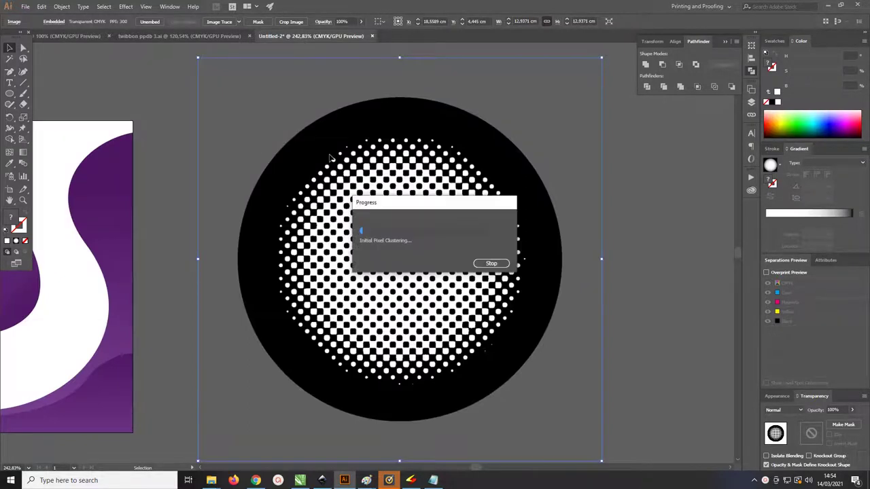
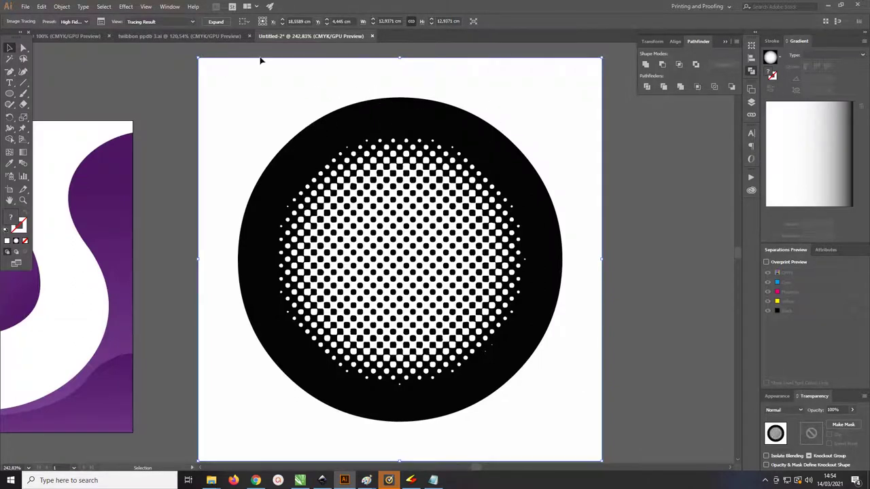
Expand the traced halftone into editable paths and ungroup it.
click(215, 22)
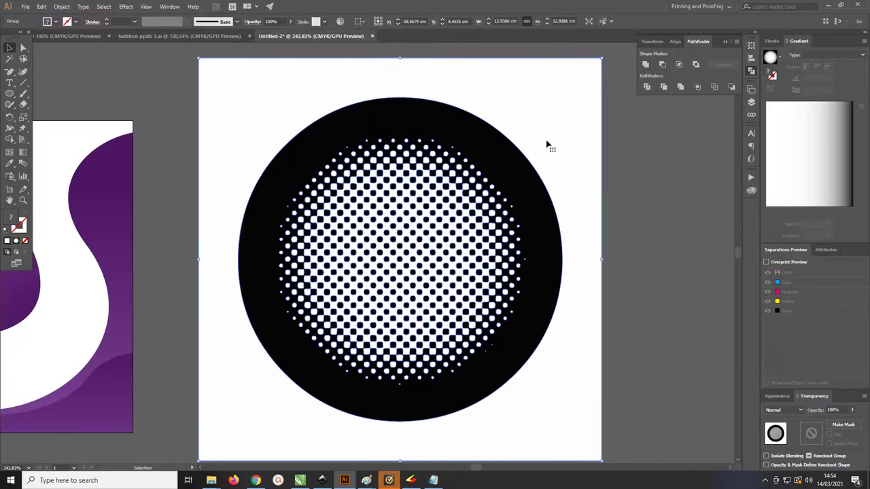
drag(548, 142, 525, 134)
right_click(500, 154)
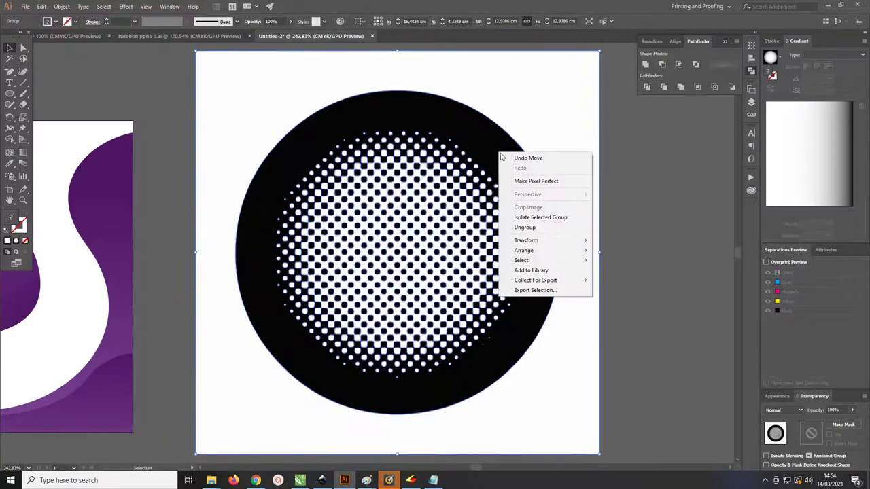
click(525, 227)
Delete the white background square and black circle so only the dots remain.
mouse_move(564, 189)
mouse_down()
mouse_move(573, 171)
mouse_move(558, 187)
mouse_up()
key(Delete)
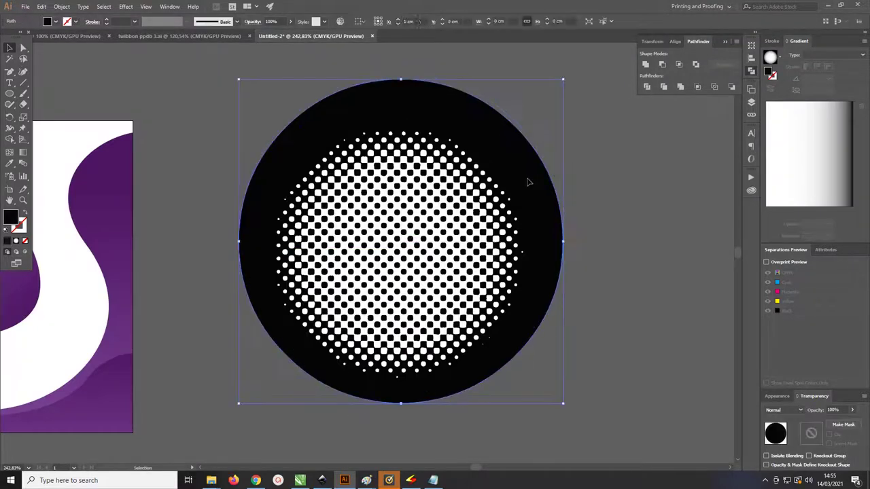
key(Delete)
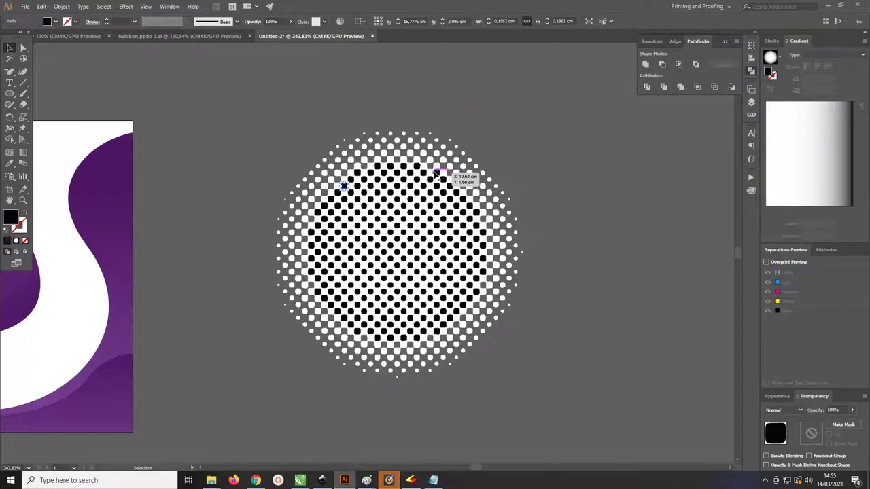
key(z)
mouse_move(436, 175)
mouse_down()
mouse_move(436, 194)
mouse_move(268, 179)
mouse_move(278, 180)
mouse_up()
key(v)
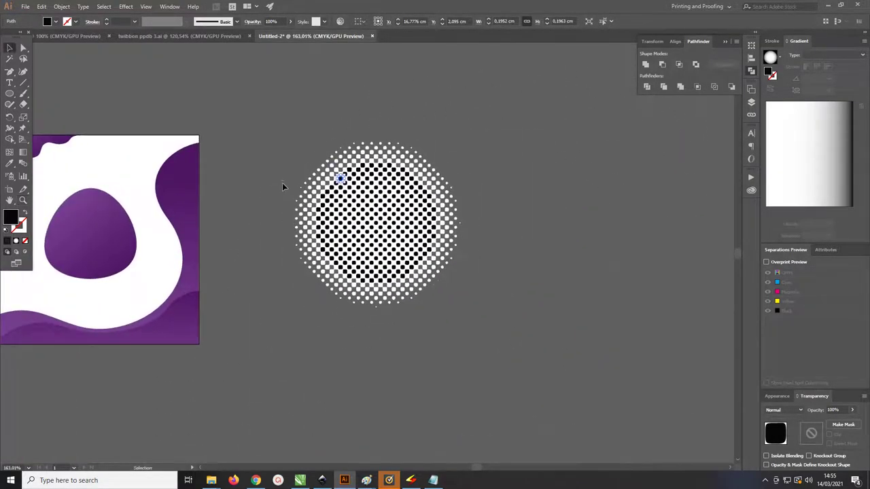
click(270, 136)
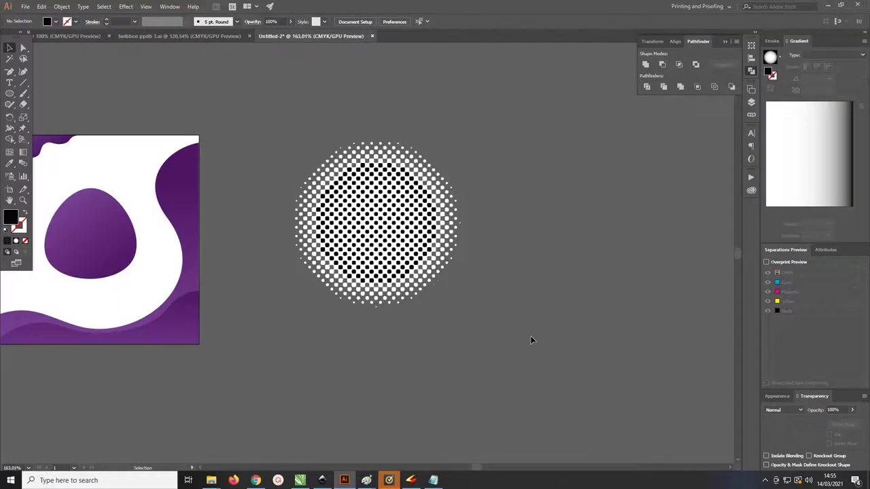
Group all the halftone dots and isolate that group for editing.
key(ctrl+a)
right_click(394, 202)
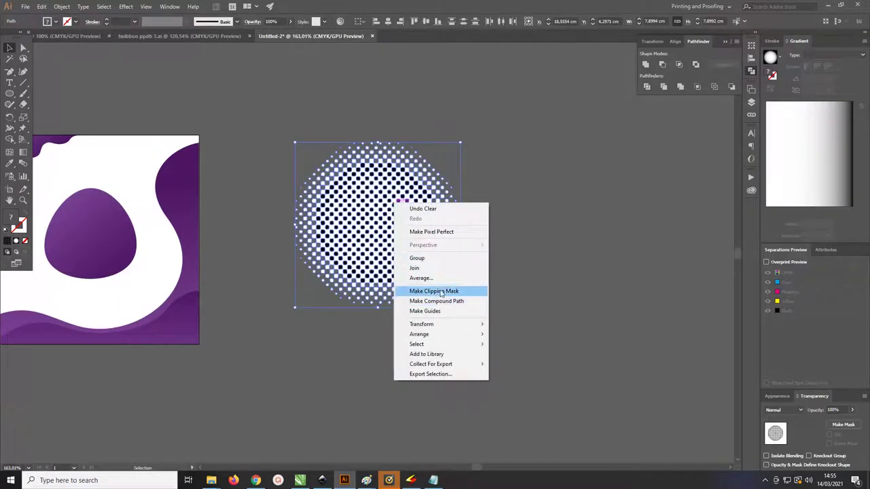
click(416, 258)
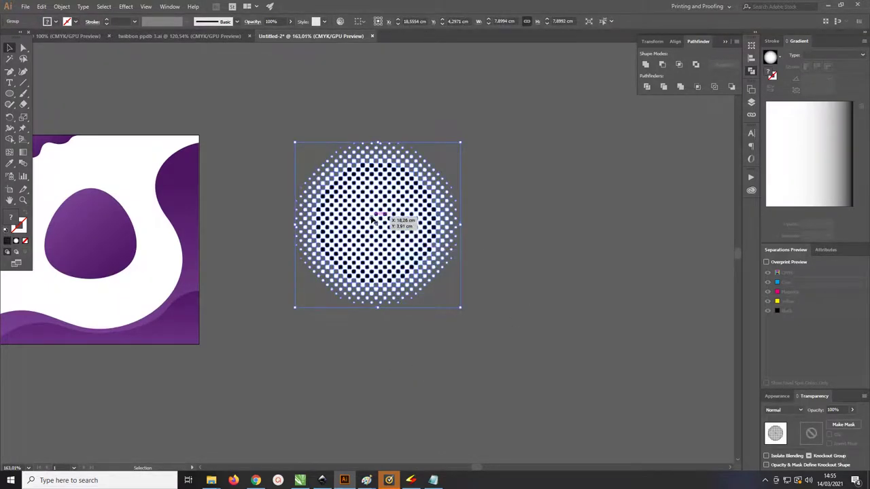
right_click(371, 206)
click(410, 275)
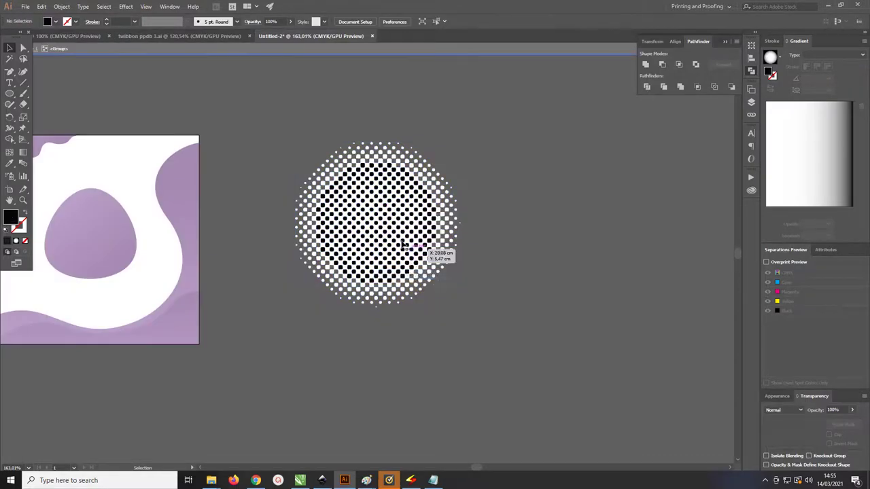
scroll(405, 248, up, 3)
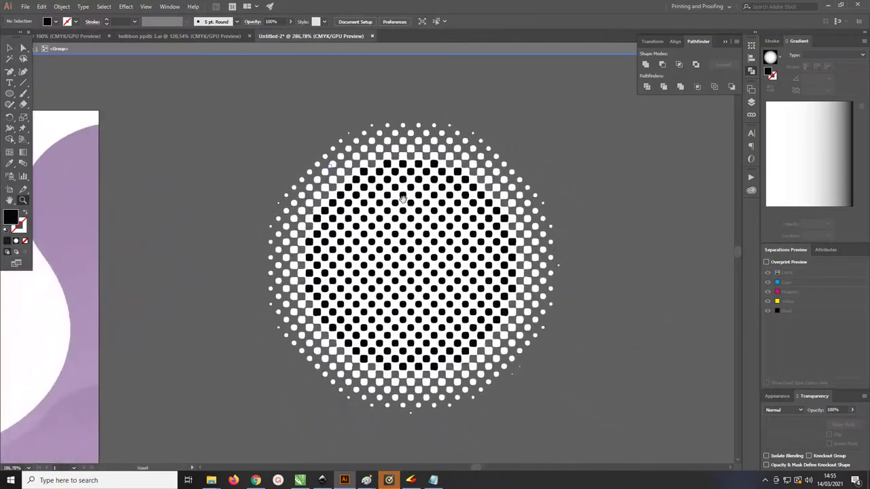
drag(403, 199, 340, 175)
key(v)
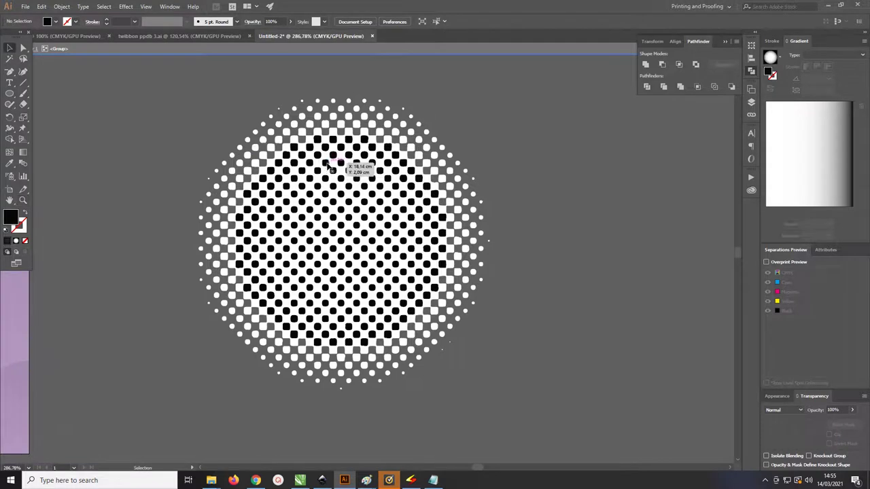
Select every black dot by same fill colour and merge them into one compound path.
click(325, 163)
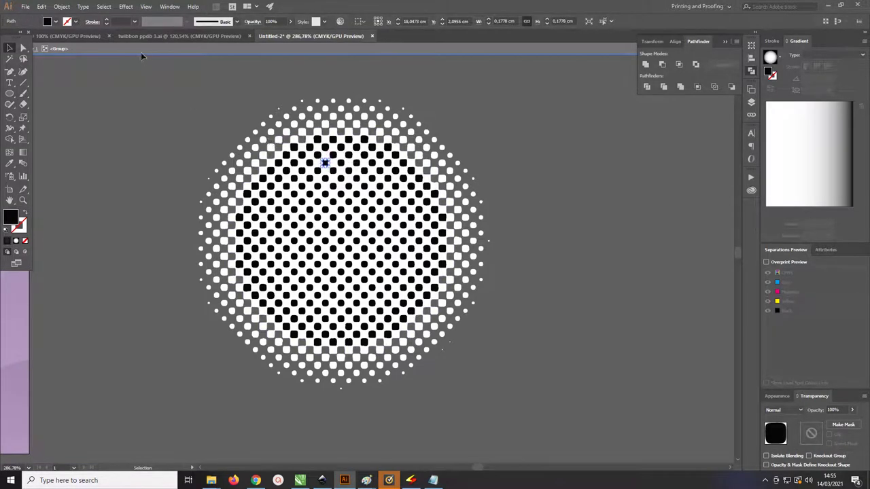
click(106, 8)
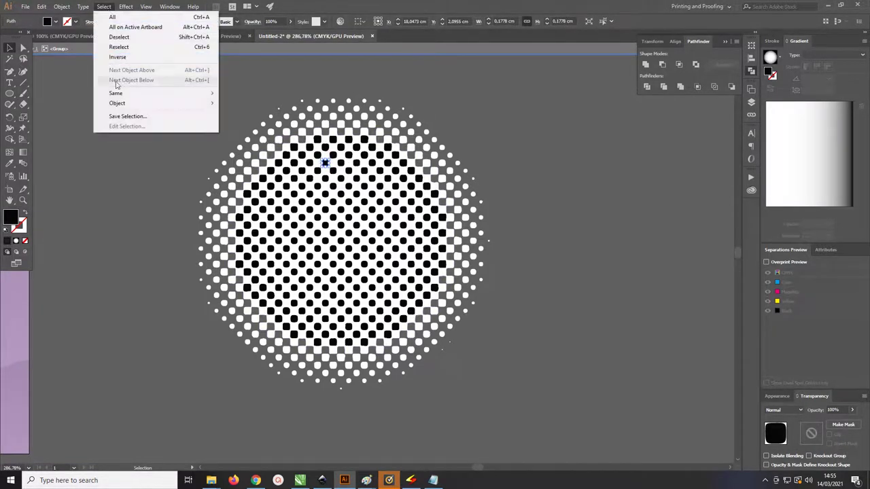
mouse_move(153, 93)
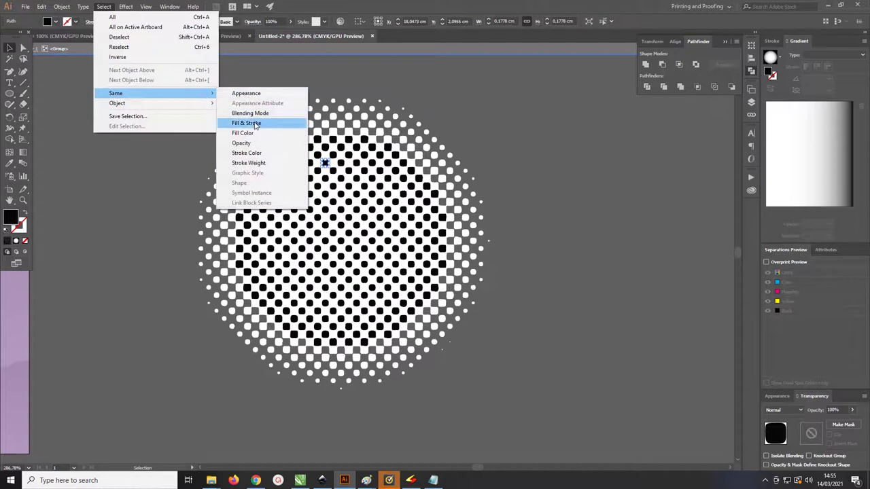
click(258, 134)
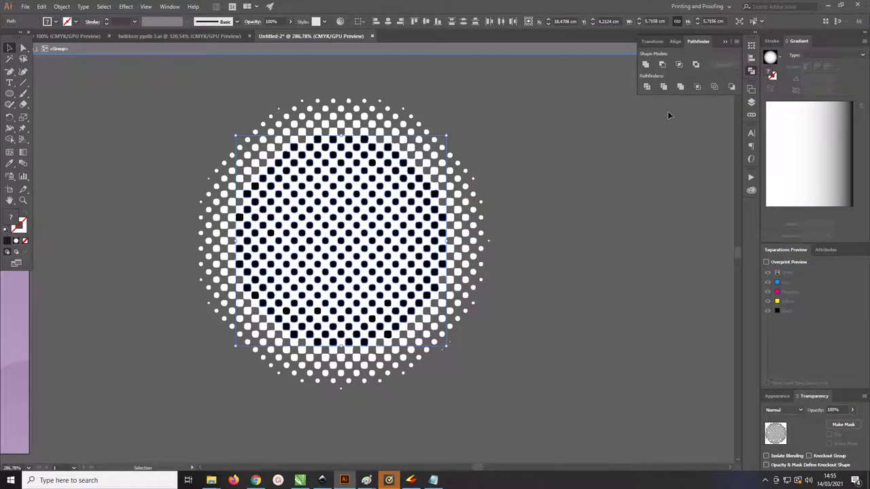
right_click(388, 149)
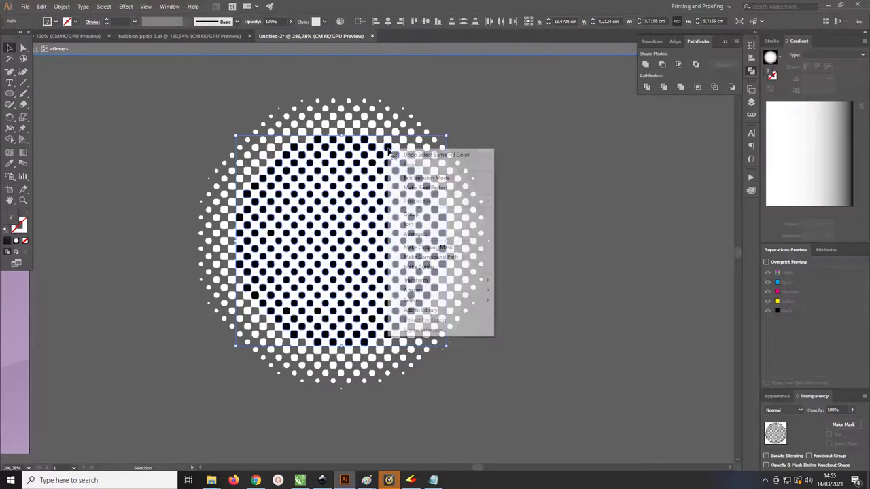
click(431, 257)
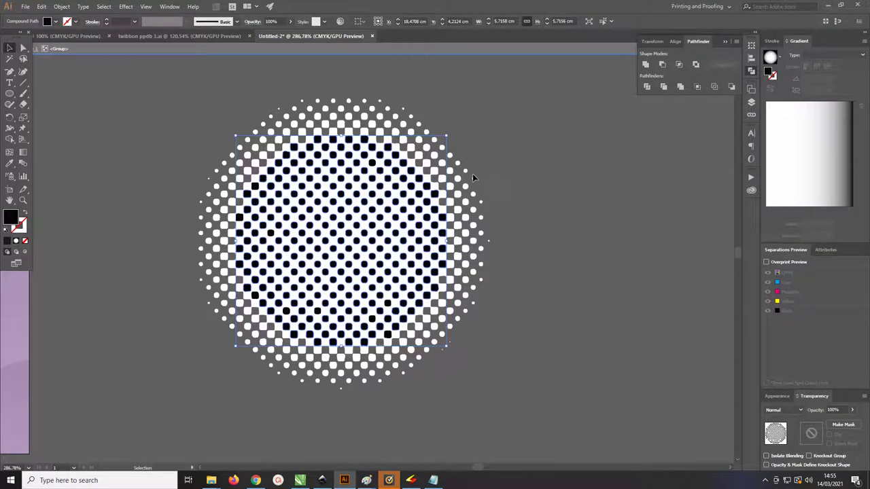
click(499, 161)
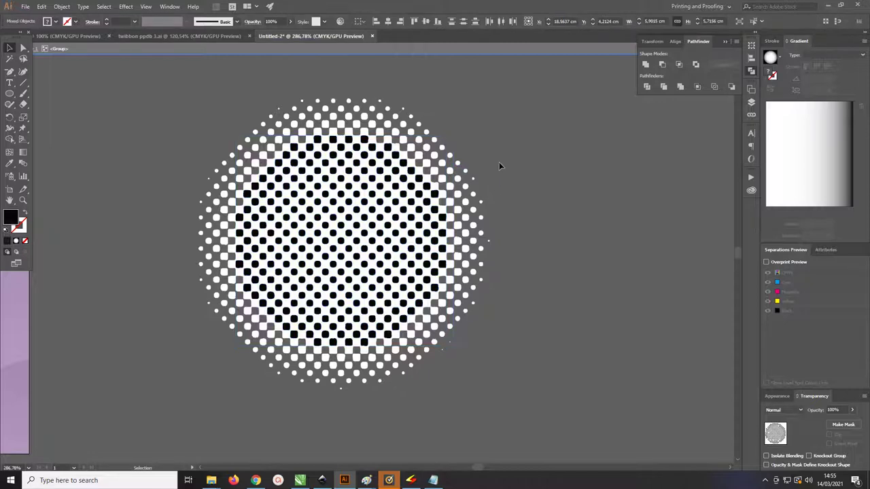
click(413, 181)
click(549, 340)
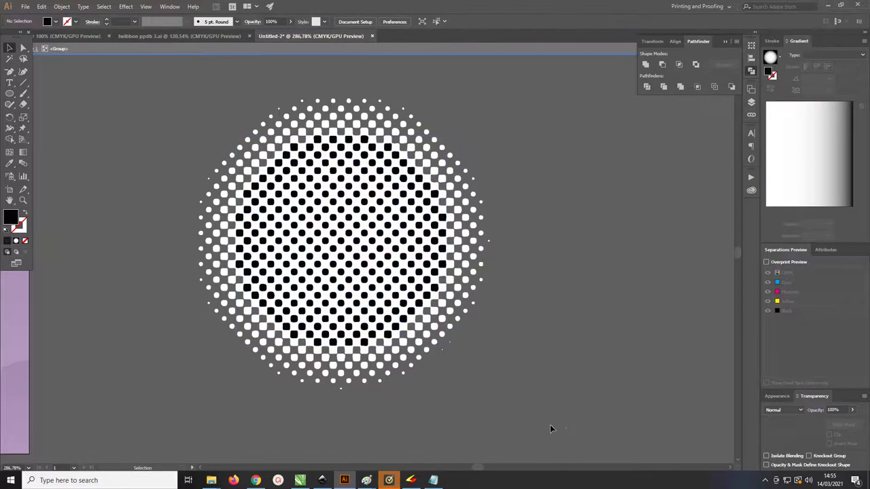
key(ctrl+a)
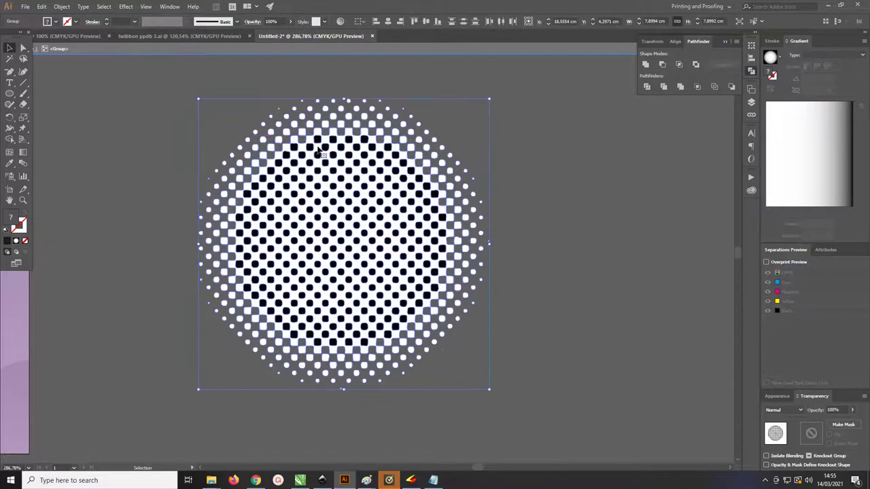
click(416, 153)
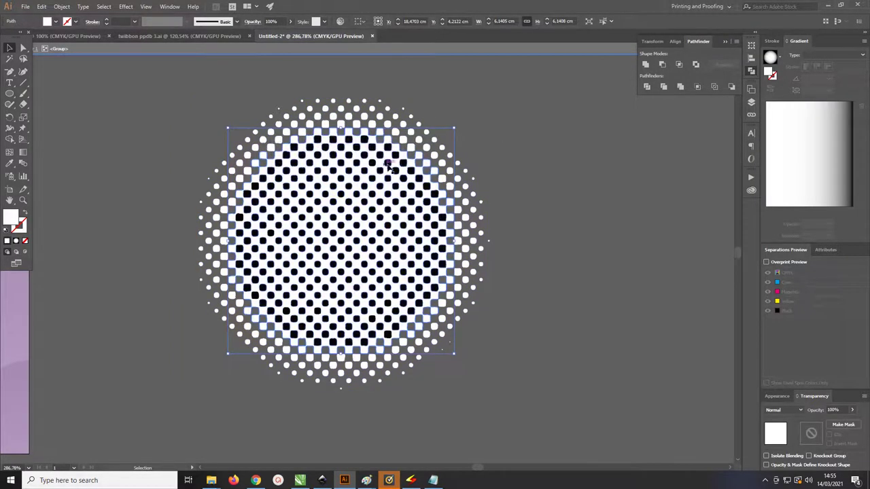
shift+click(378, 156)
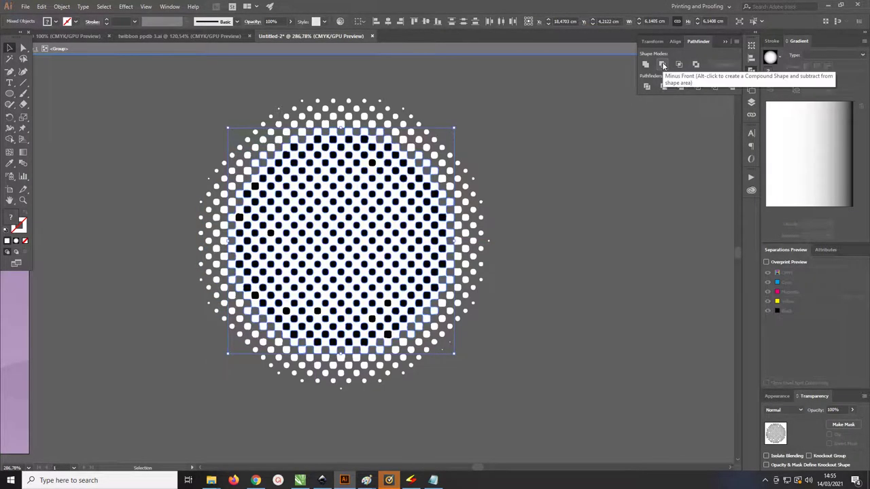
click(663, 65)
key(z)
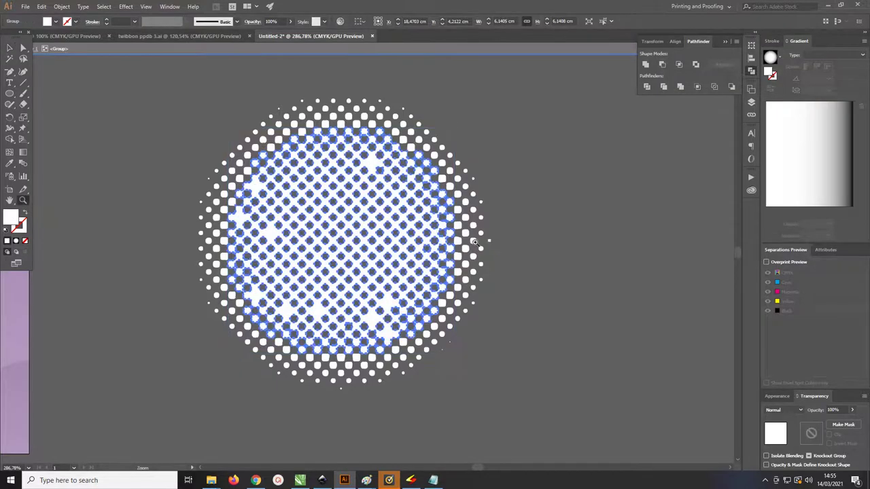
drag(326, 217, 364, 219)
key(ctrl+z)
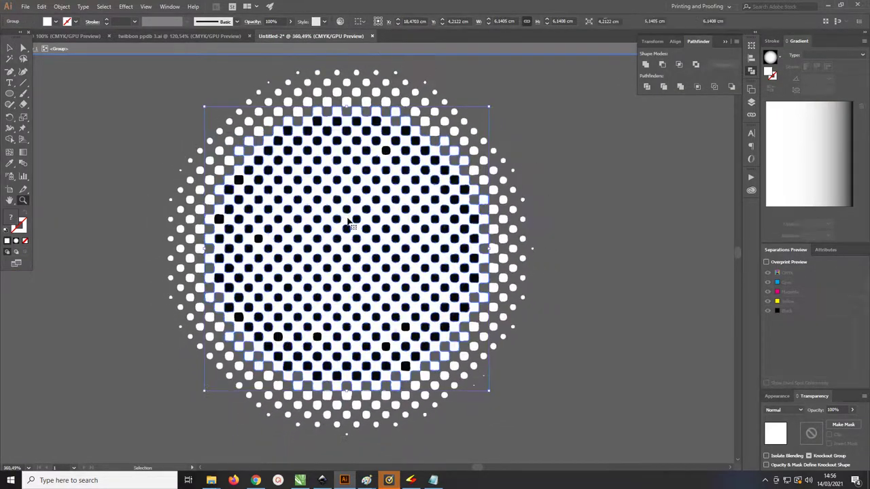
mouse_move(305, 346)
mouse_down()
mouse_move(274, 265)
mouse_move(284, 267)
mouse_up()
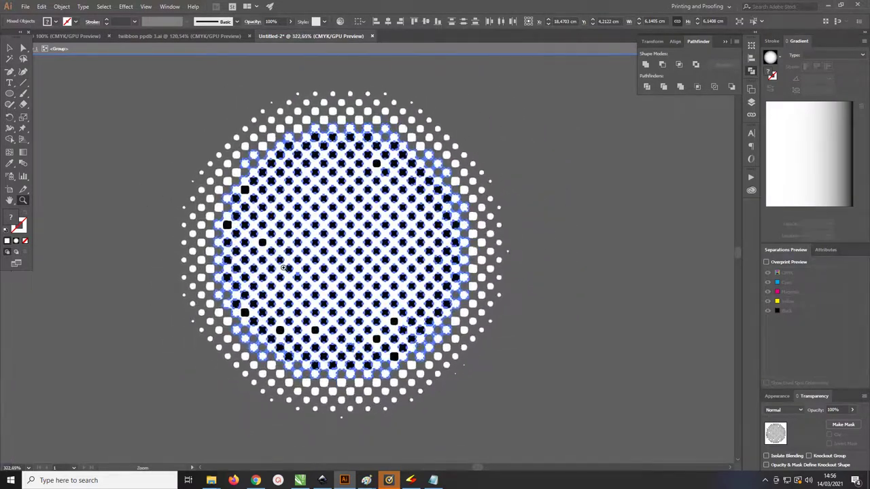
click(9, 48)
click(86, 77)
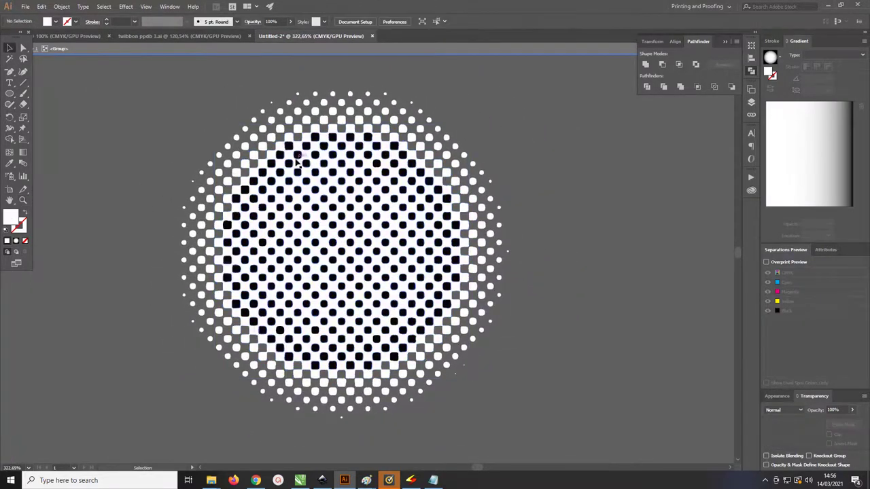
mouse_move(288, 160)
mouse_down()
mouse_move(325, 156)
mouse_move(261, 164)
mouse_up()
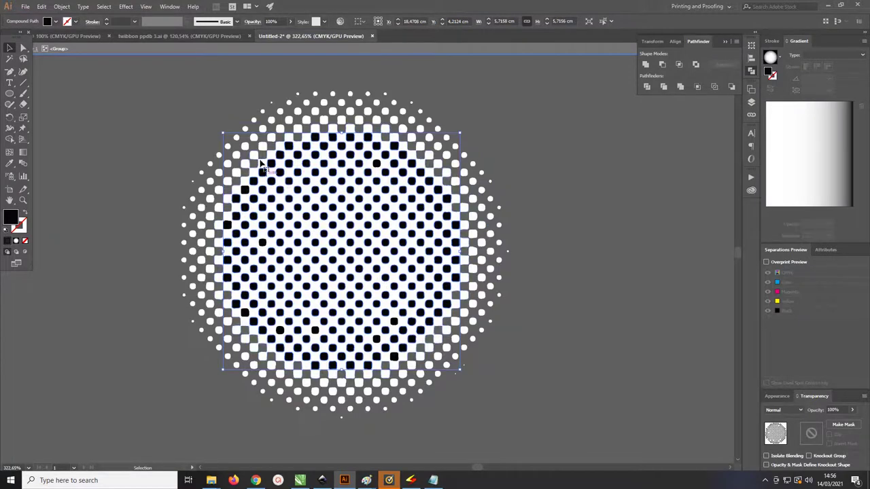
Release the black-dot compound path and reselect the black dots by matching colour.
key(ctrl+alt+shift+8)
click(9, 59)
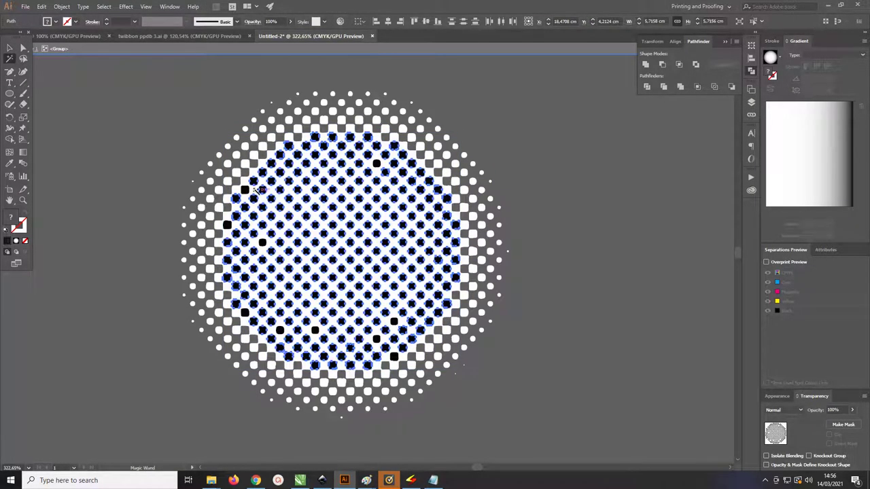
click(10, 48)
click(163, 121)
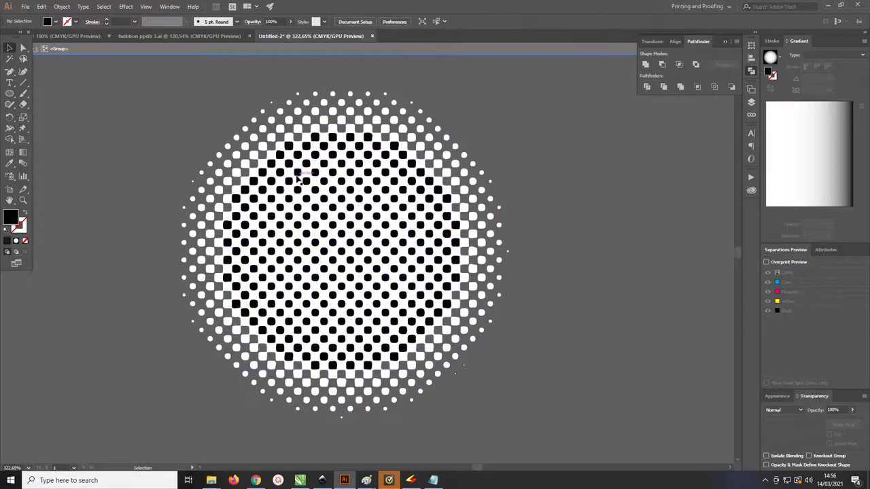
click(10, 58)
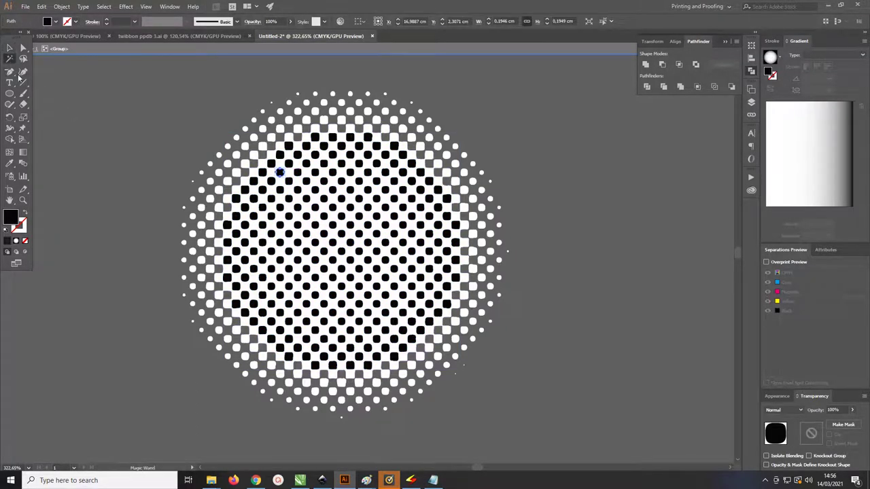
click(277, 174)
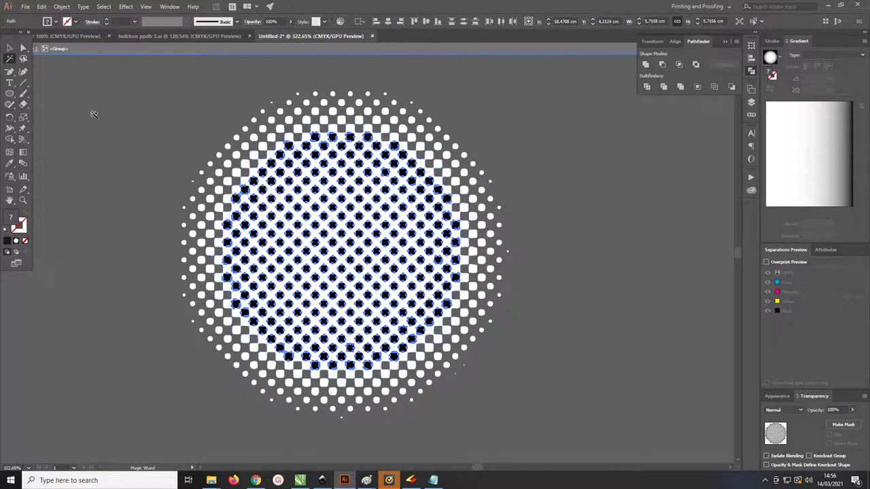
click(100, 6)
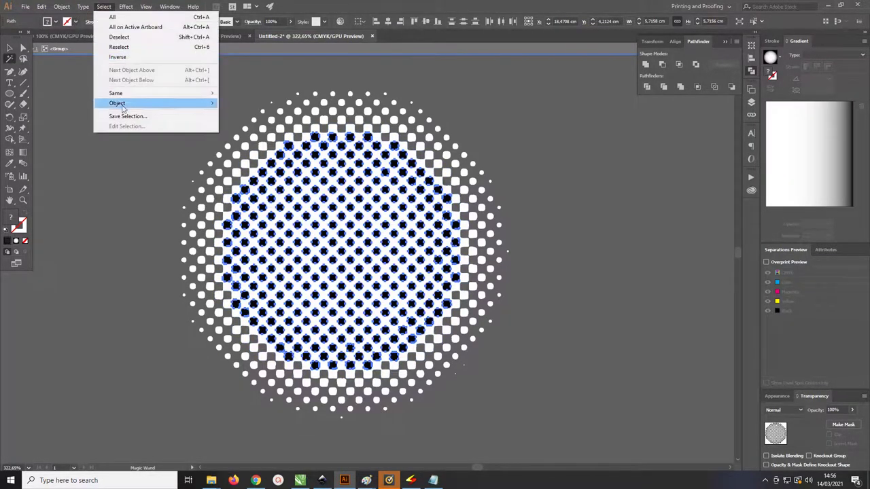
click(408, 3)
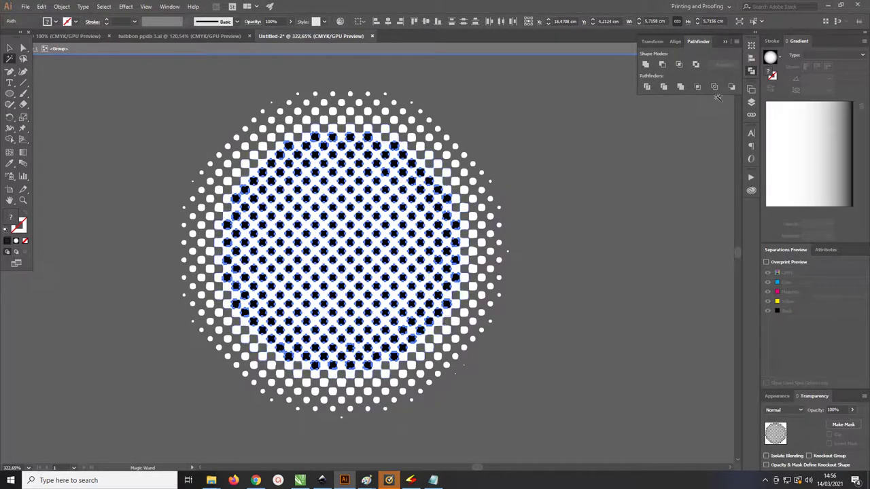
Recombine the black dots and subtract them from the white halftone with Pathfinder Minus Front.
right_click(376, 146)
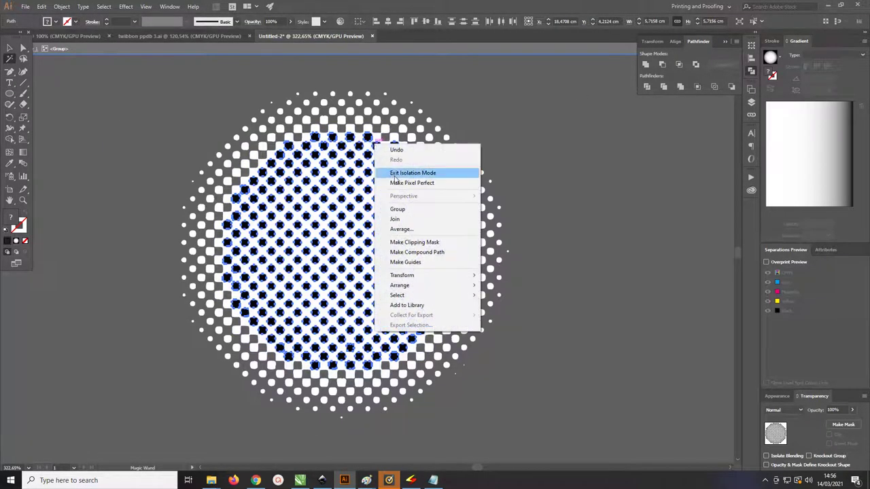
click(428, 253)
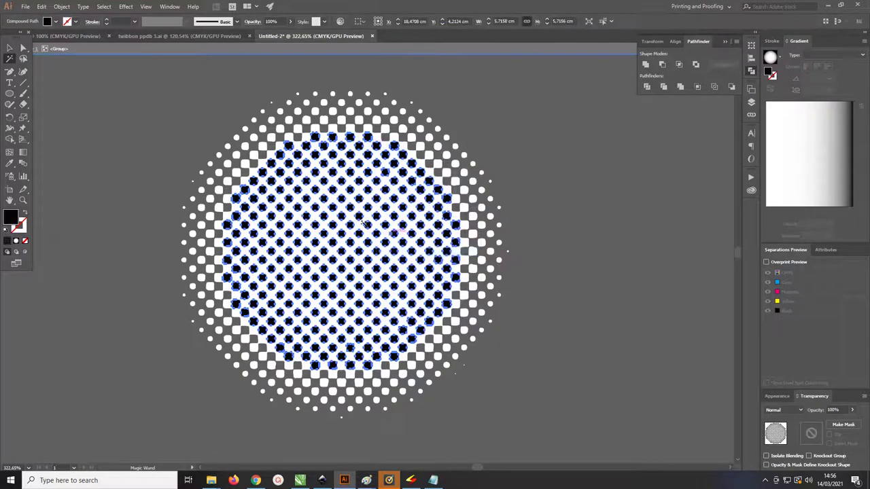
click(9, 49)
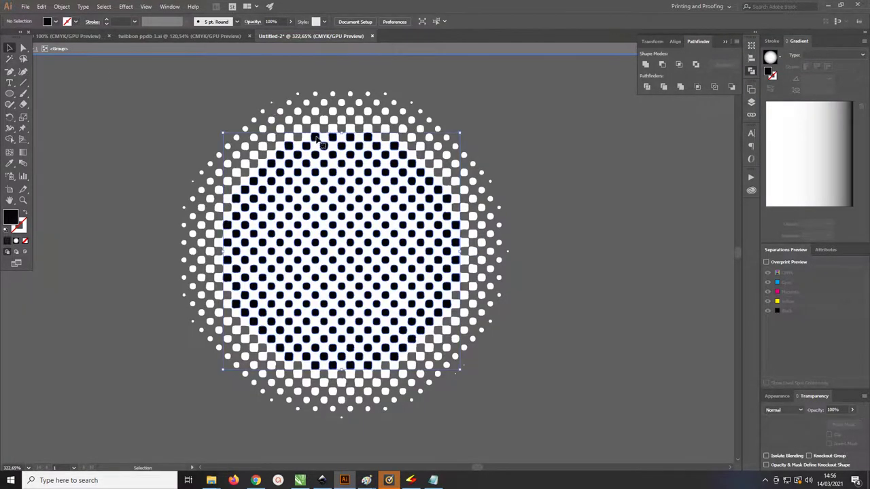
shift+click(320, 134)
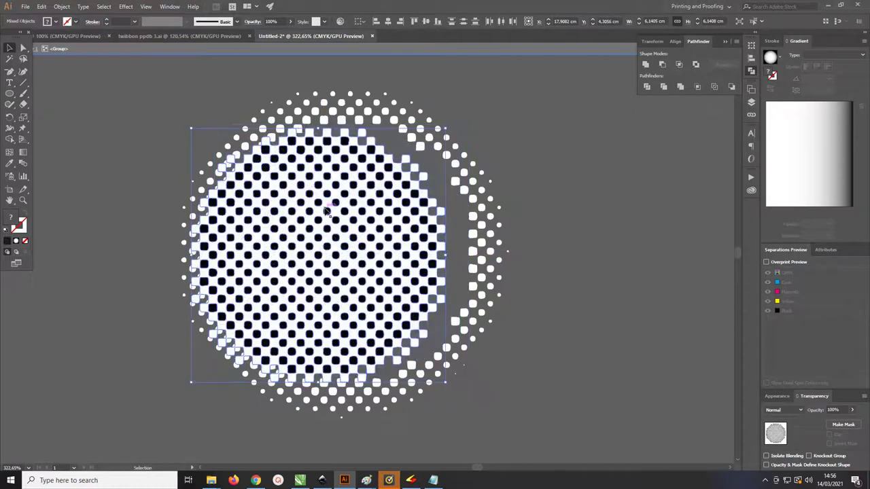
drag(333, 204, 337, 214)
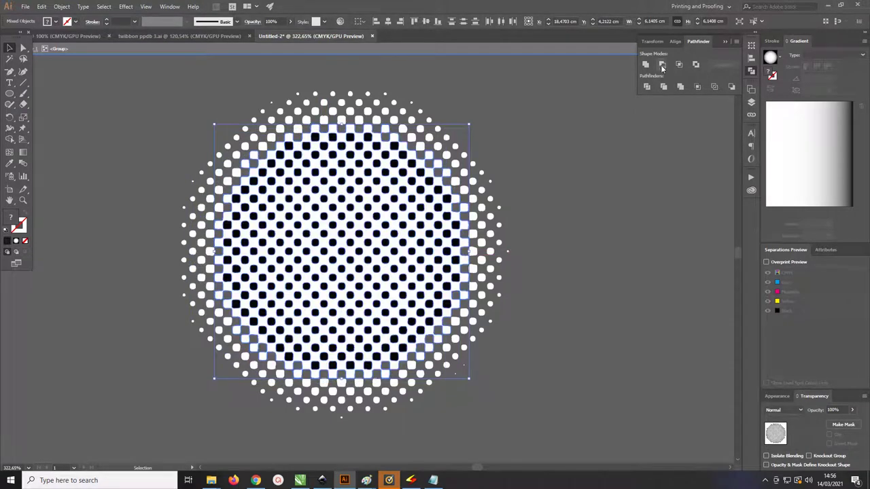
click(663, 64)
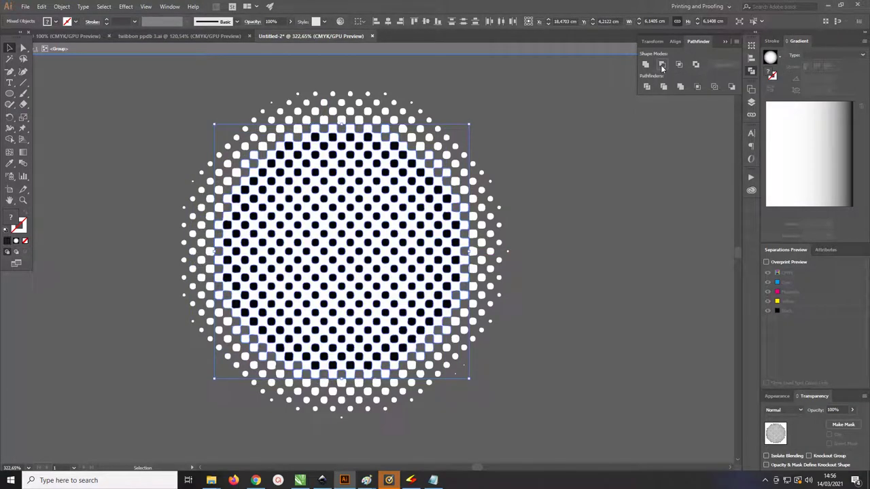
click(577, 113)
key(z)
mouse_move(408, 204)
mouse_down()
mouse_move(384, 181)
mouse_move(430, 177)
mouse_move(362, 188)
mouse_up()
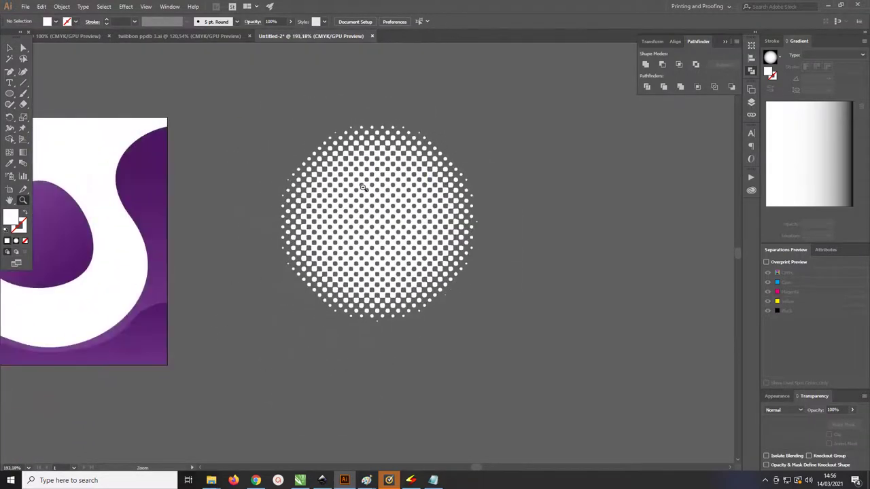
Move the white halftone circle onto the poster and scale it up around the purple blob.
key(v)
click(467, 214)
click(511, 168)
key(z)
mouse_move(510, 167)
mouse_down()
mouse_move(272, 216)
mouse_move(285, 218)
mouse_up()
key(v)
click(388, 171)
click(283, 180)
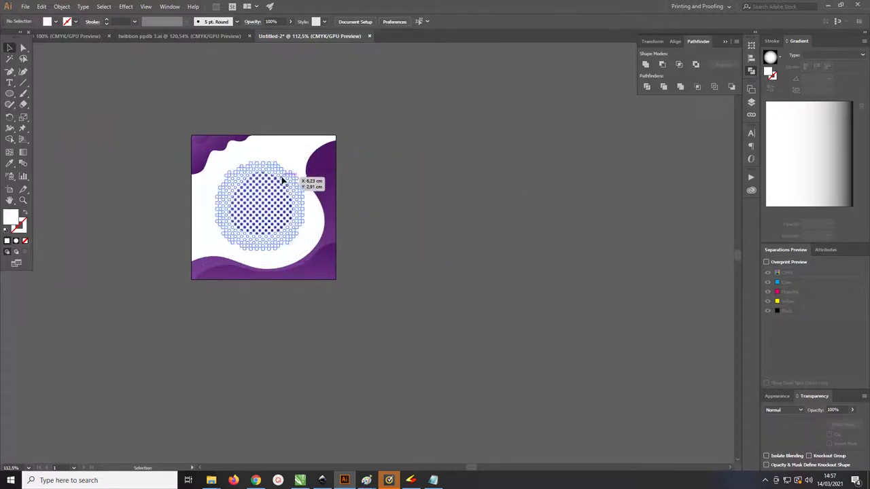
drag(282, 180, 299, 173)
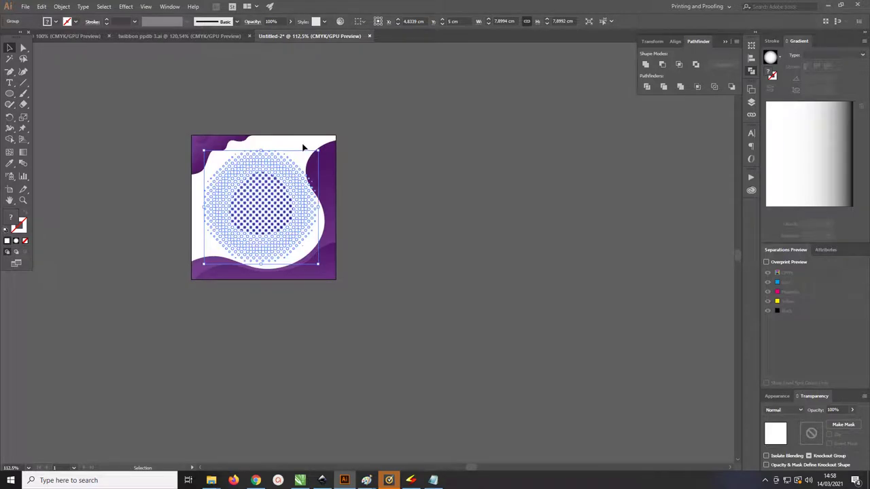
key(a)
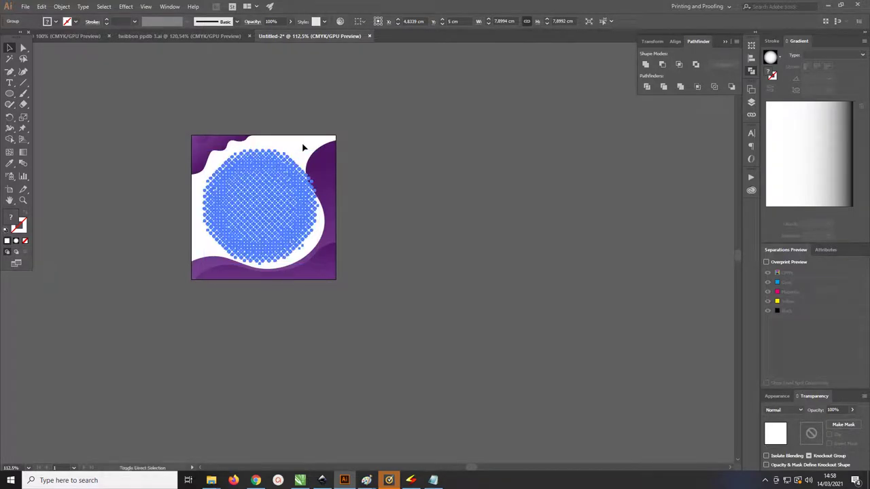
key(v)
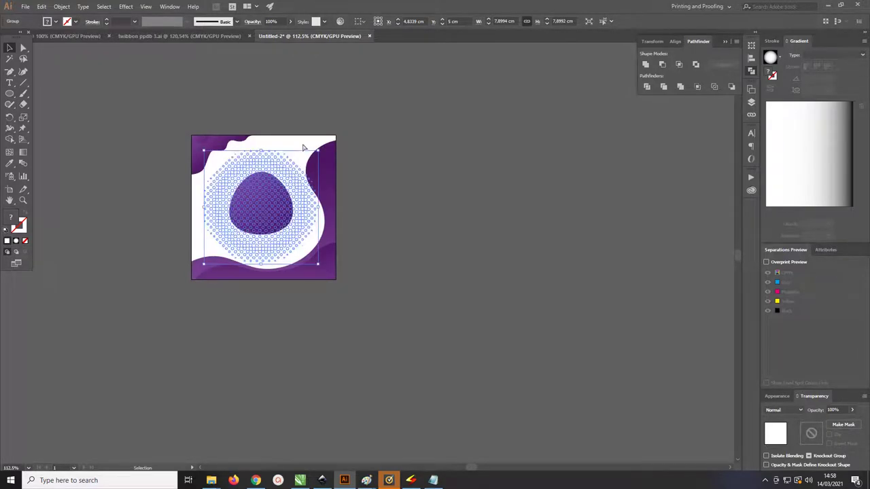
Copy the purple blob's gradient onto the halftone dots with the Eyedropper.
key(i)
click(304, 147)
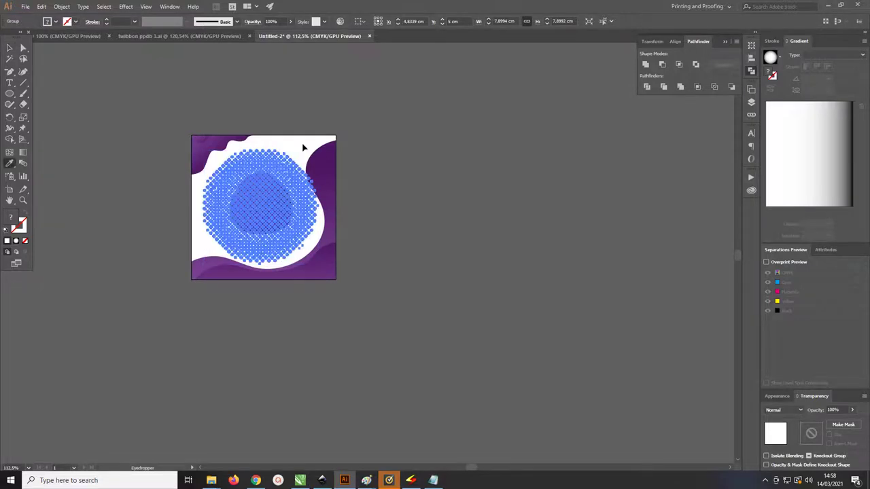
click(329, 166)
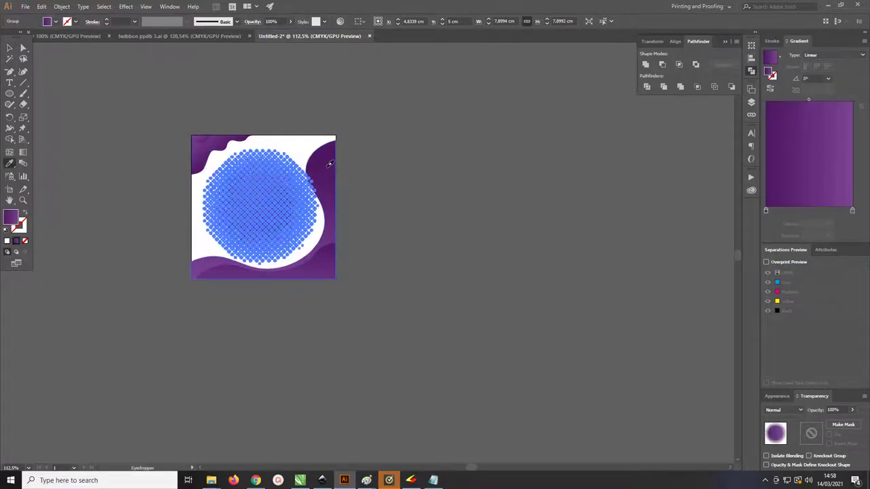
key(v)
click(42, 68)
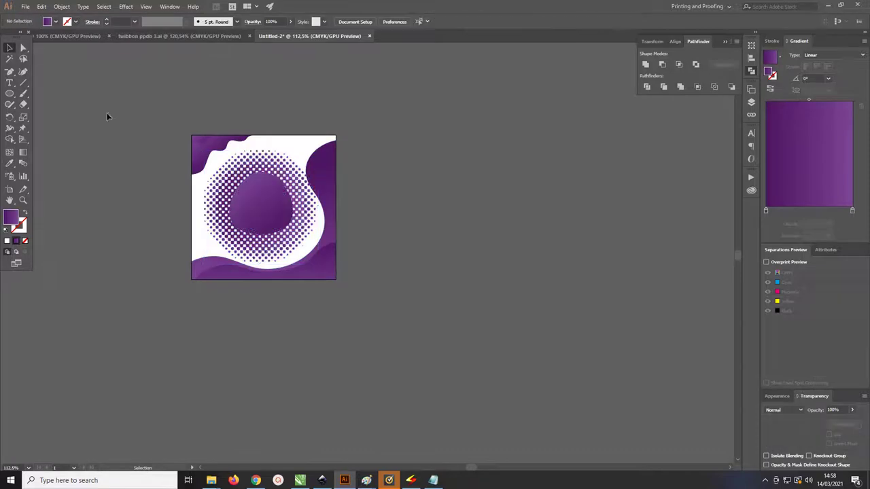
Resize the halftone ring to about 6.81 cm wide and angle its gradient at 31°.
key(z)
drag(259, 166, 312, 197)
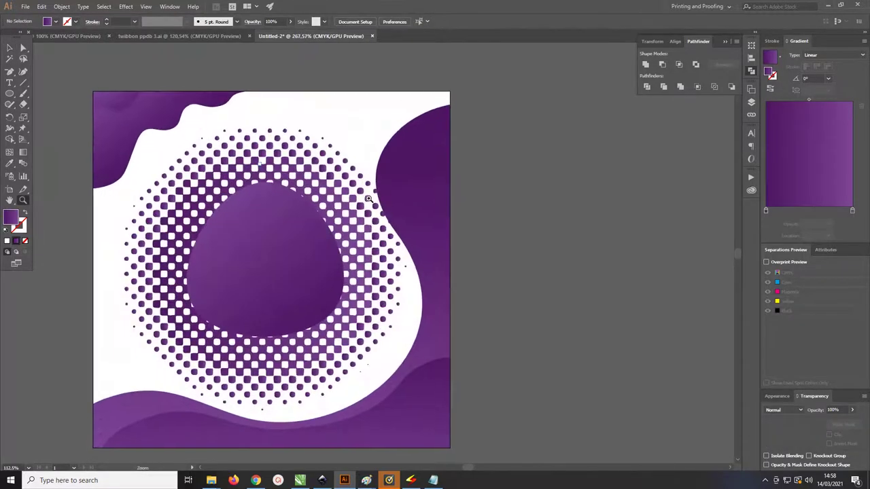
key(v)
click(333, 179)
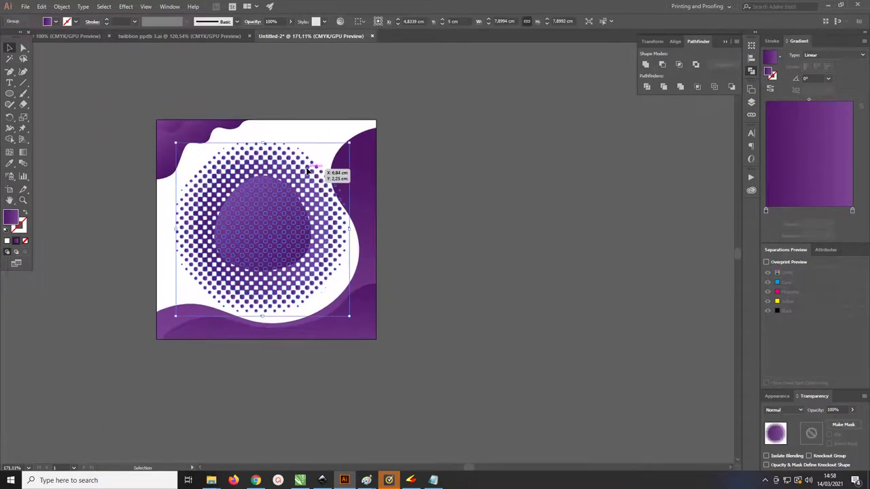
drag(349, 143, 334, 153)
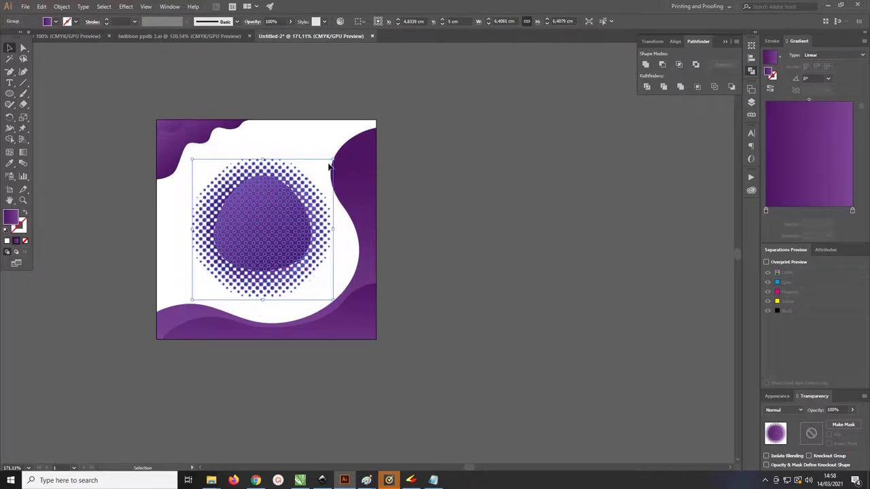
drag(333, 161, 340, 155)
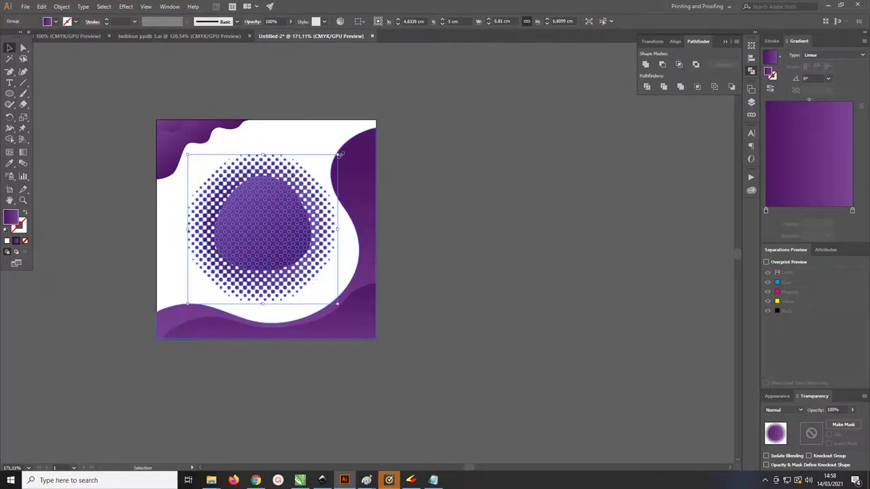
key(g)
drag(207, 251, 328, 185)
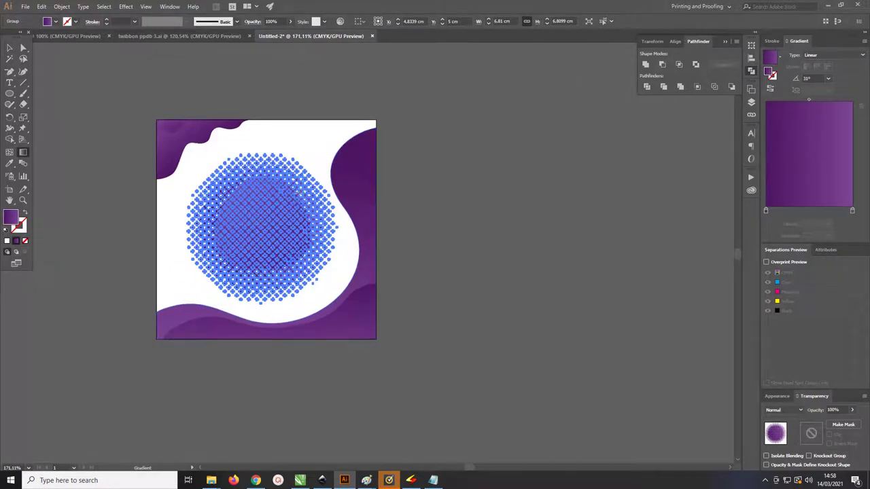
Change the halftone dots' gradient type to Radial.
click(820, 55)
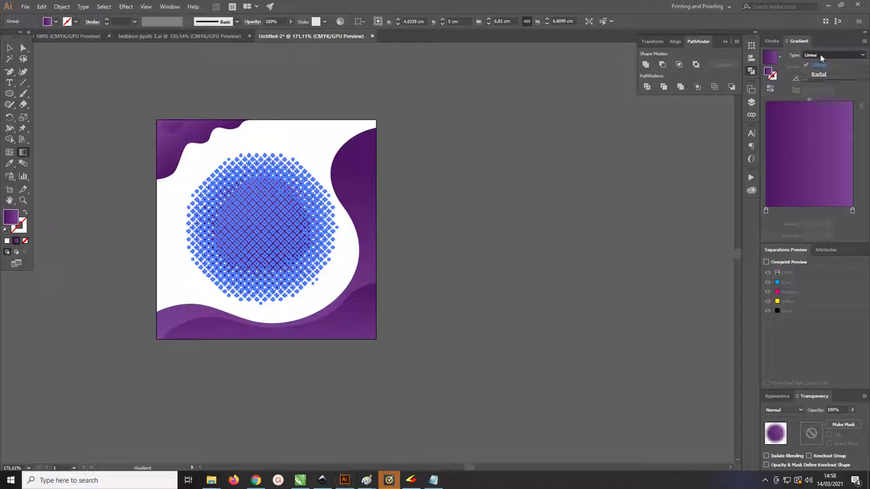
click(820, 74)
key(v)
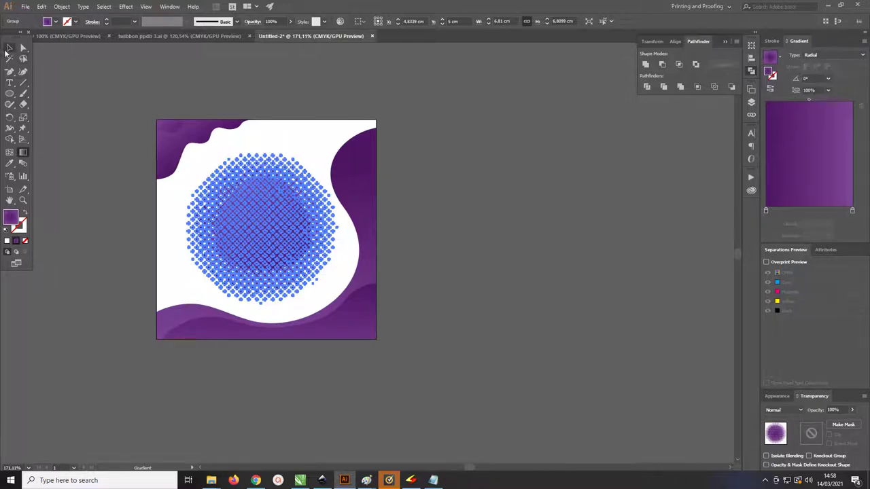
click(45, 87)
key(z)
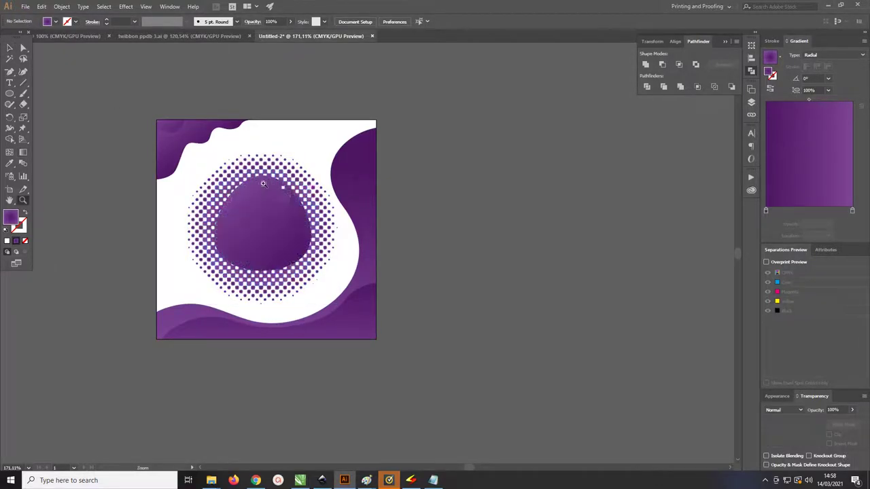
drag(207, 163, 367, 198)
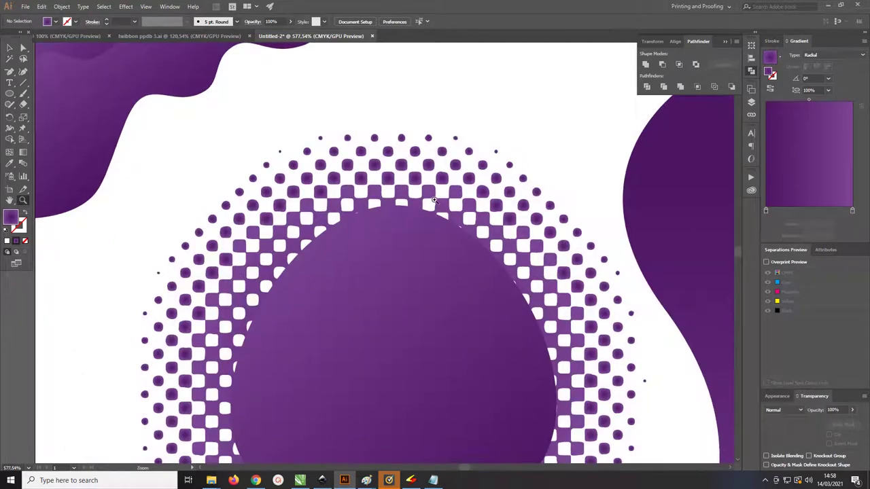
key(ctrl+0)
drag(381, 213, 161, 159)
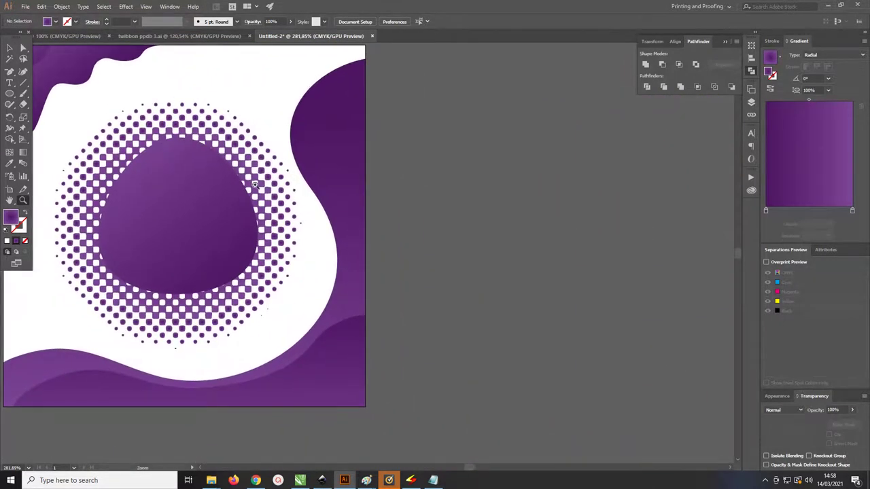
Redraw the radial gradient outward from the ring centre and reselect the halftone group.
key(g)
click(9, 49)
click(113, 146)
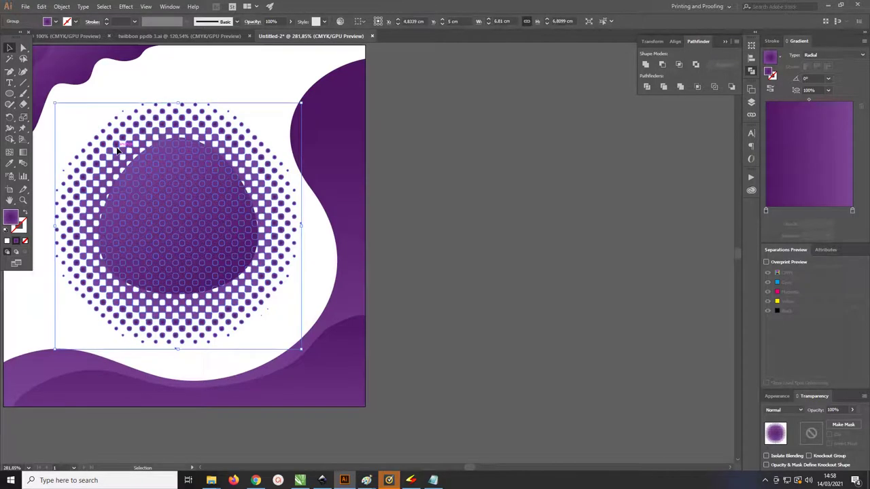
key(g)
drag(182, 221, 376, 220)
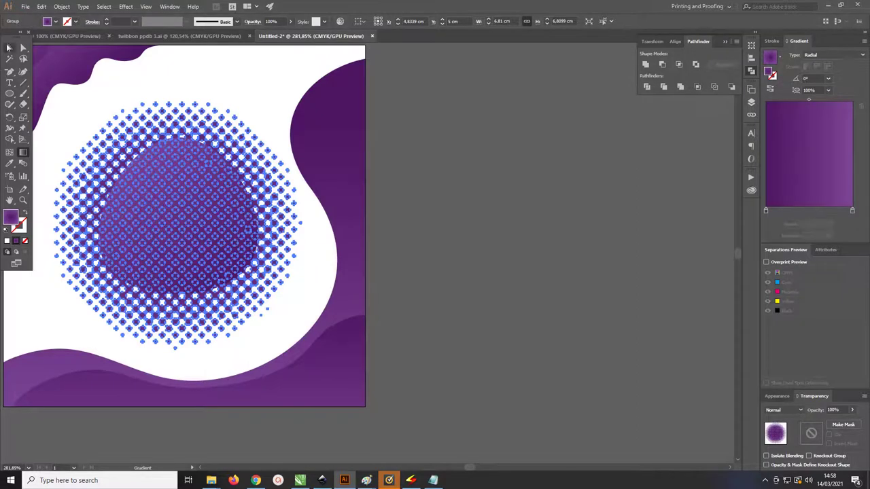
click(8, 48)
click(469, 159)
scroll(217, 218, up, 2)
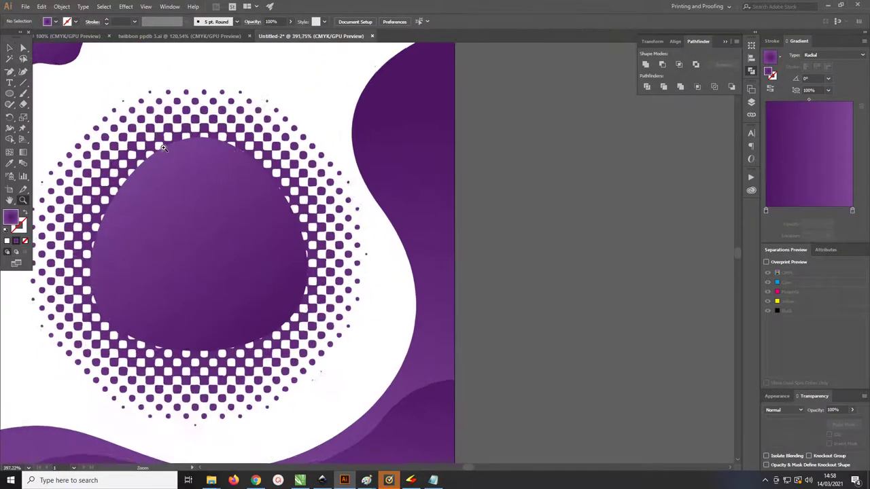
scroll(218, 218, down, 3)
drag(131, 153, 165, 165)
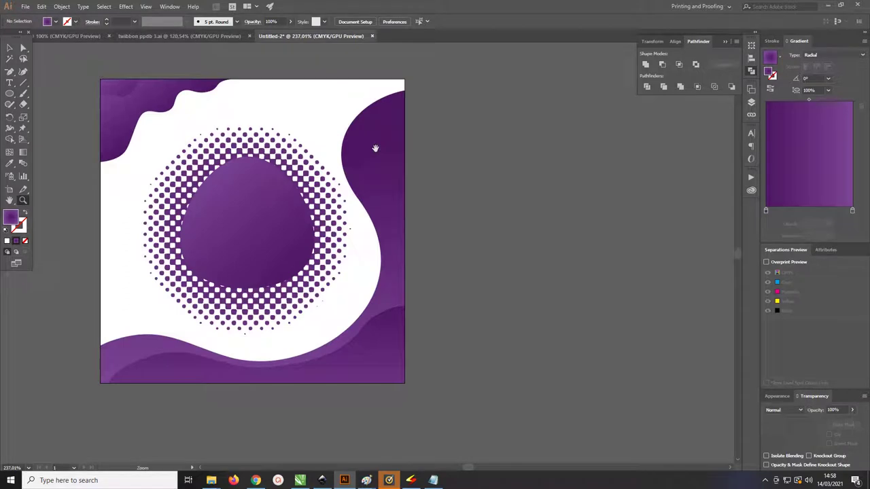
key(g)
key(v)
drag(145, 116, 349, 334)
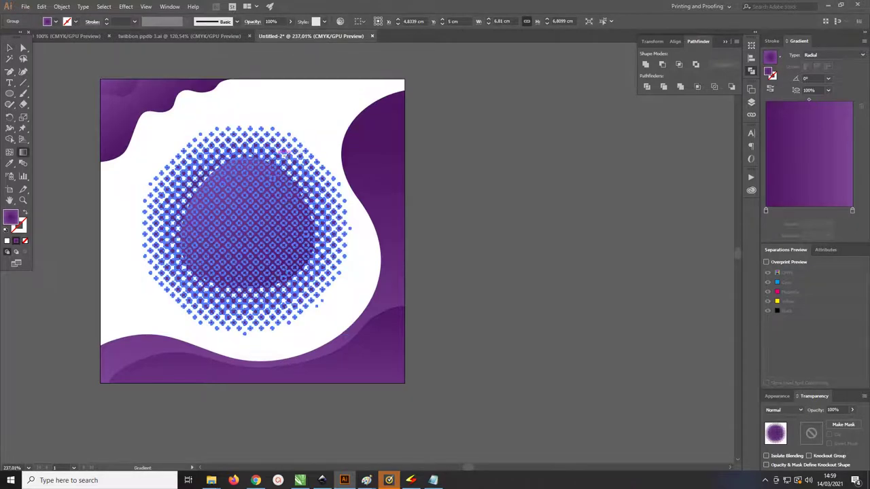
Add a middle gradient stop at about 56% and set the outer end stop to 0% opacity.
click(855, 214)
click(828, 224)
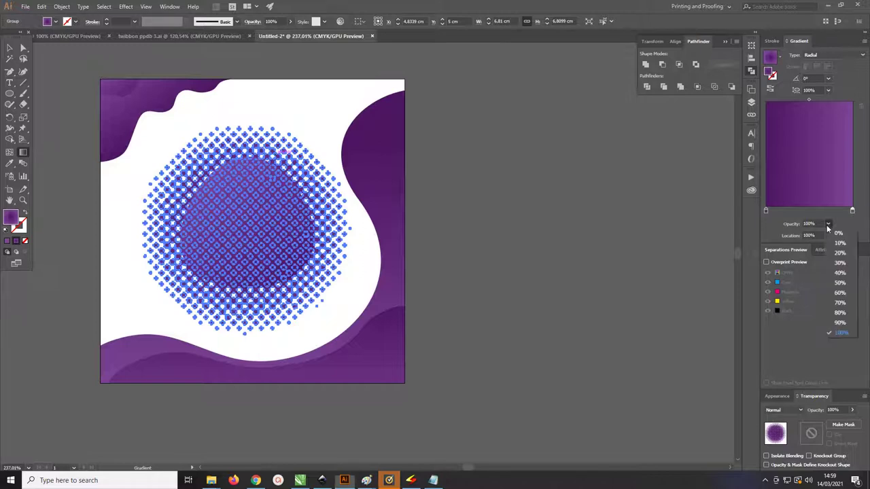
click(833, 236)
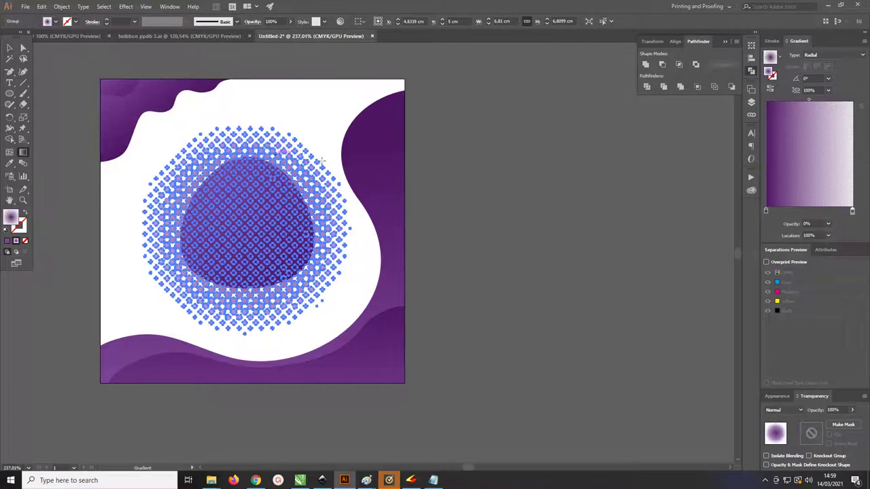
click(829, 224)
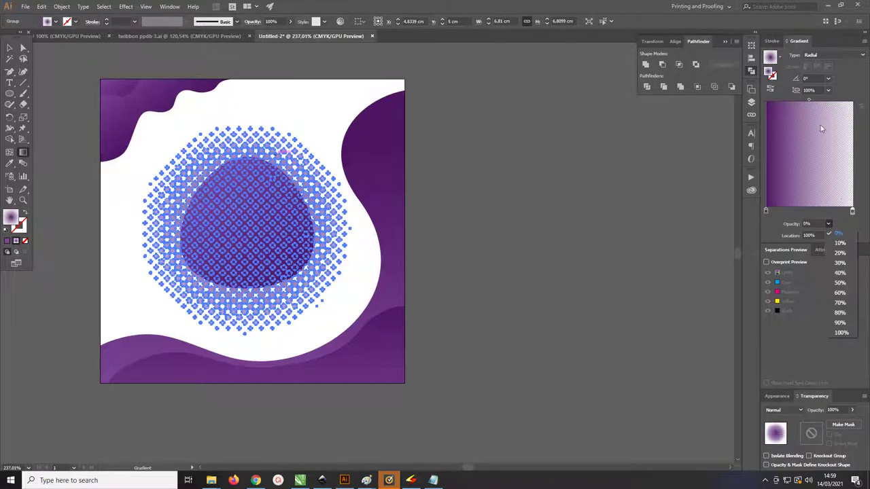
click(828, 224)
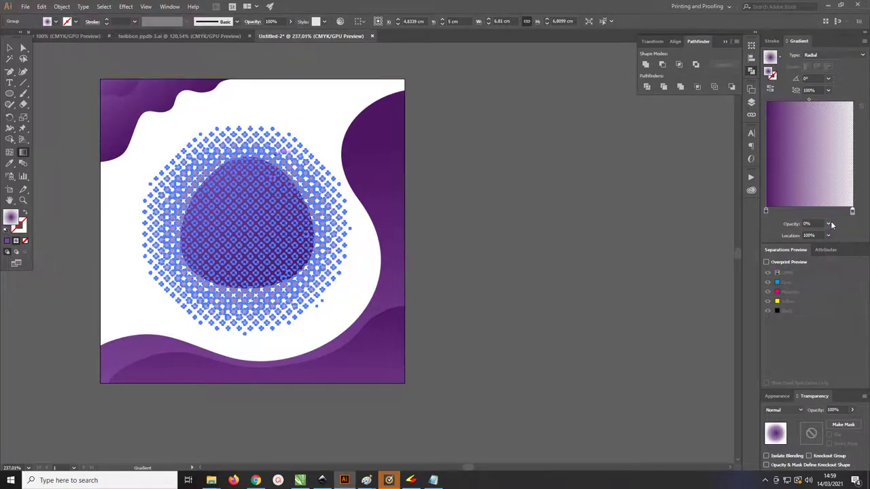
click(842, 332)
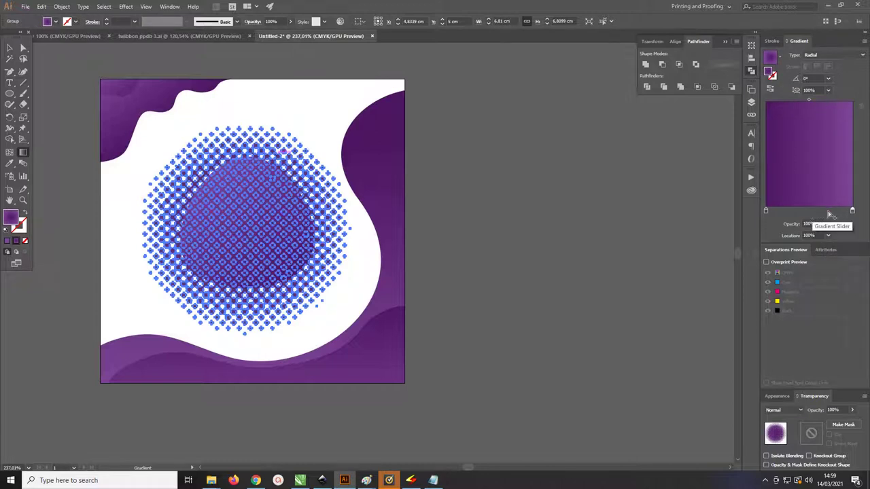
click(828, 213)
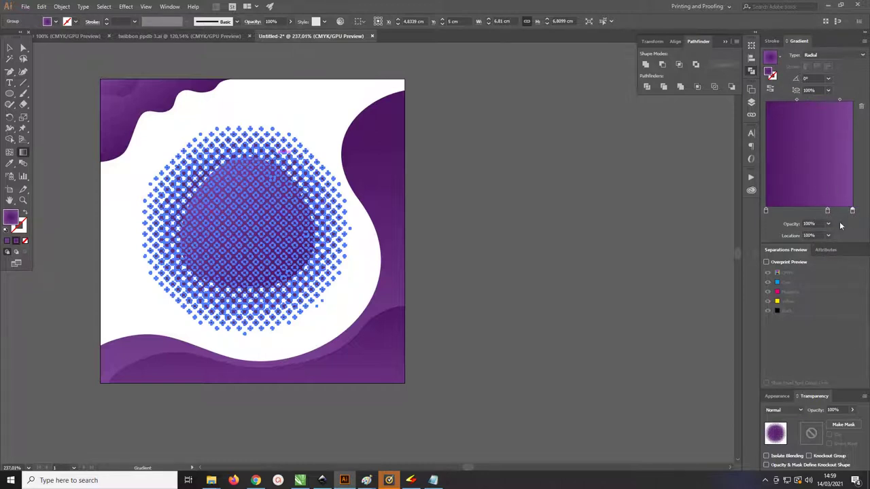
click(829, 223)
click(841, 236)
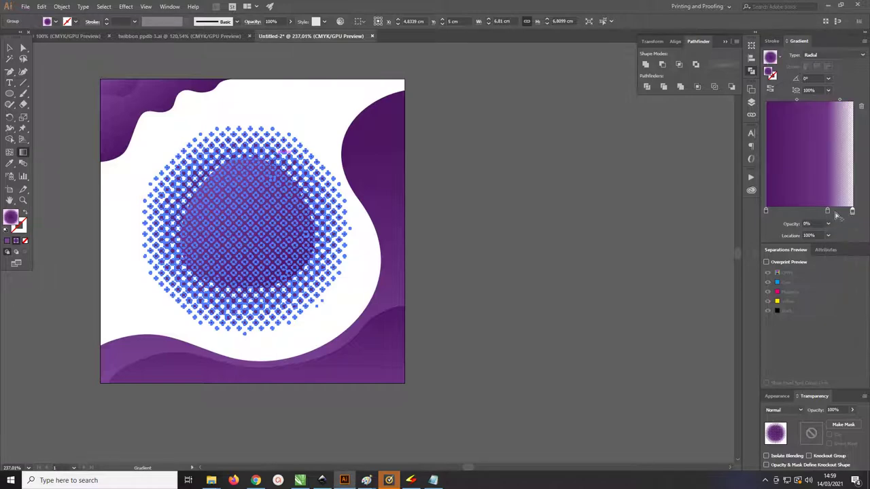
drag(828, 212, 815, 211)
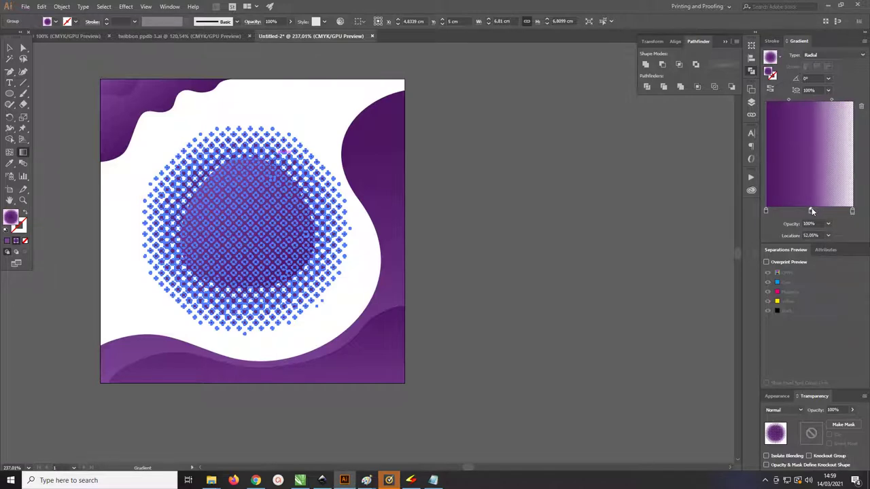
Reposition the gradient stops, middle near 26% and transparent end near 94%, to brighten the ring.
click(8, 47)
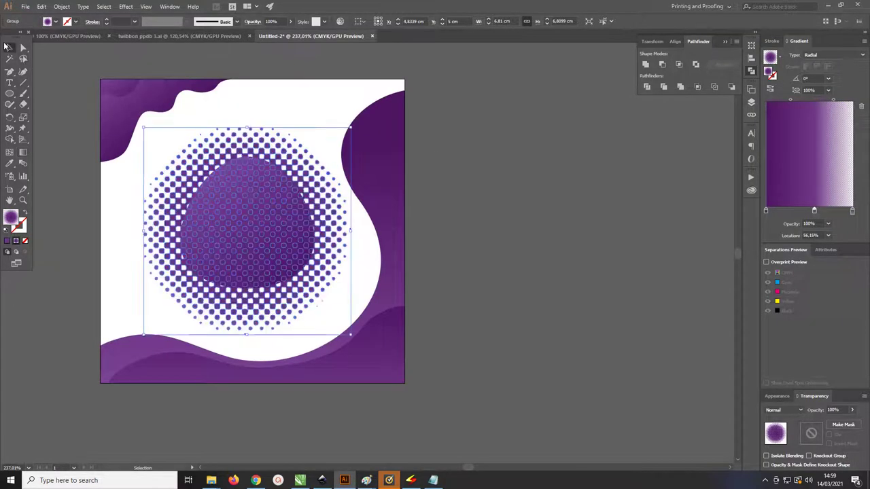
click(68, 64)
key(z)
drag(165, 152, 311, 178)
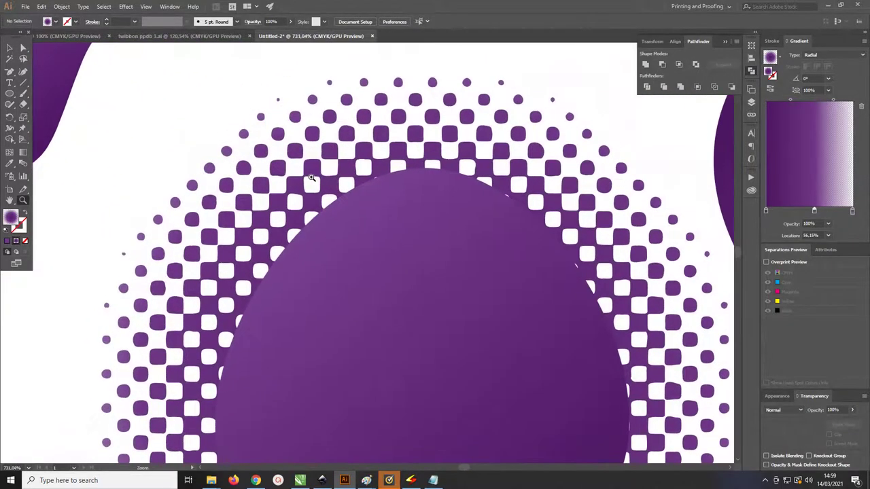
scroll(311, 178, down, 5)
drag(285, 207, 257, 165)
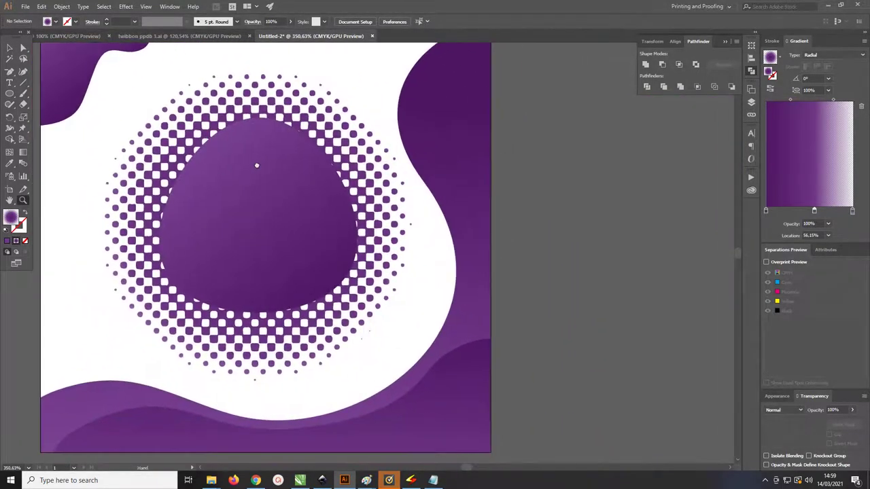
key(v)
click(382, 202)
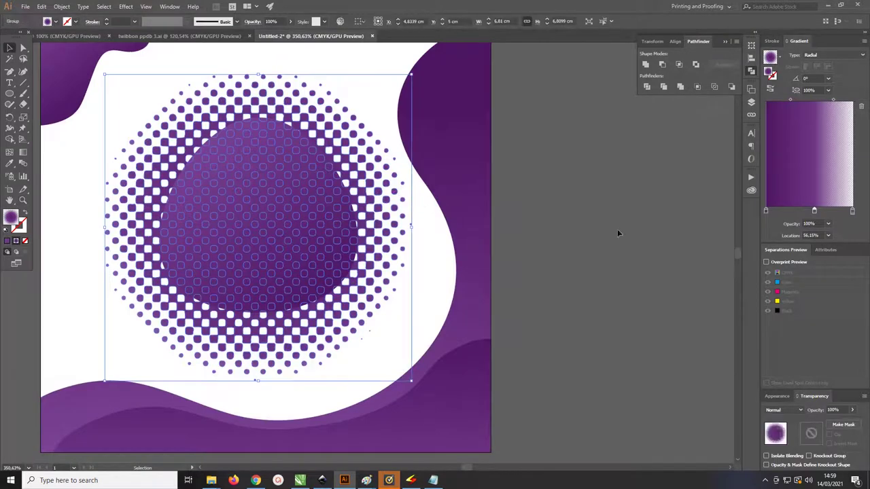
drag(815, 211, 788, 210)
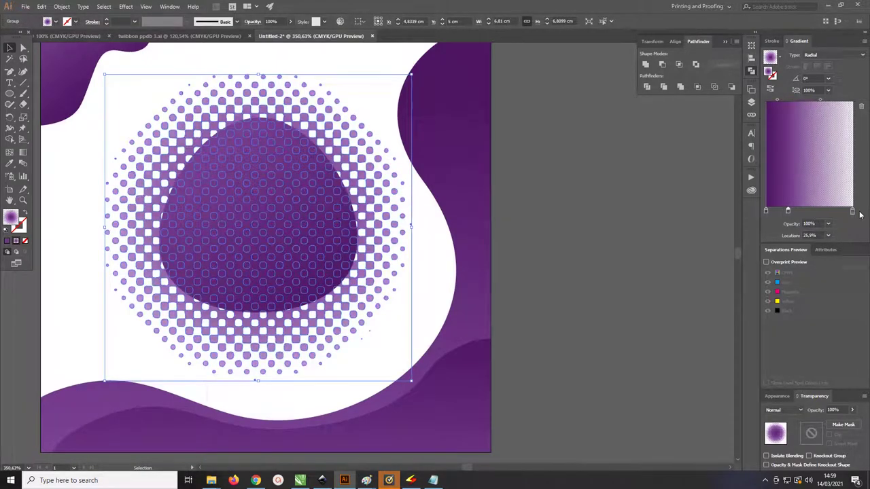
mouse_move(854, 211)
mouse_down()
mouse_move(812, 211)
mouse_move(820, 211)
mouse_up()
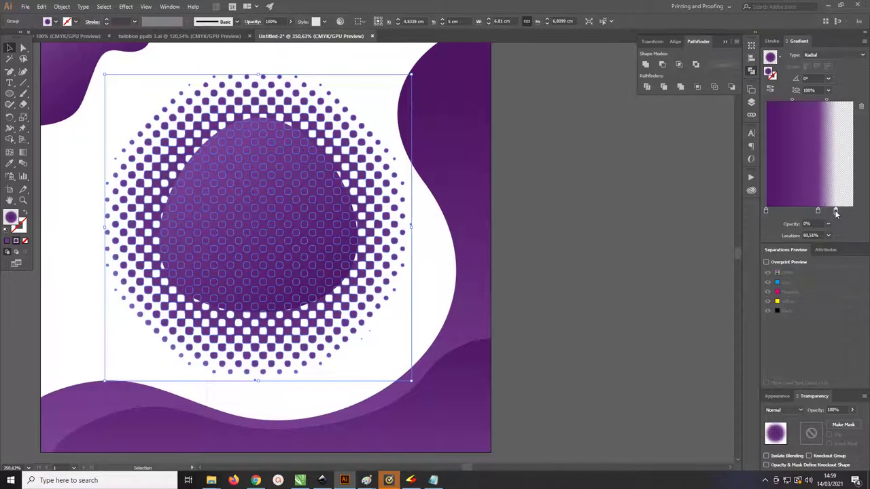
drag(836, 211, 848, 212)
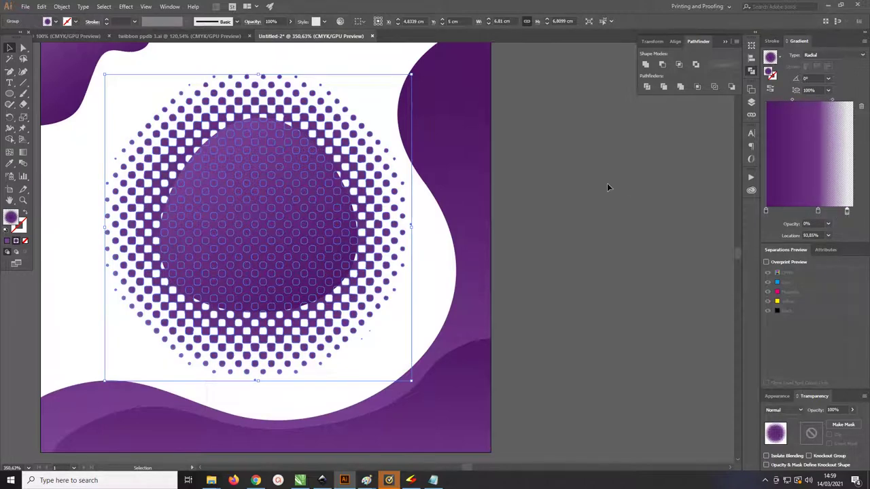
drag(847, 212, 812, 212)
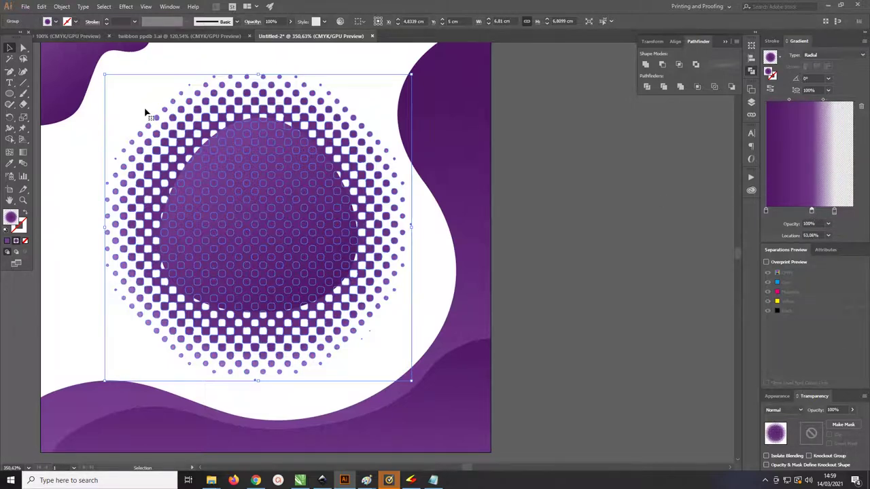
Zoom in to inspect the faded halftone dots, then back out to the whole artboard.
click(607, 149)
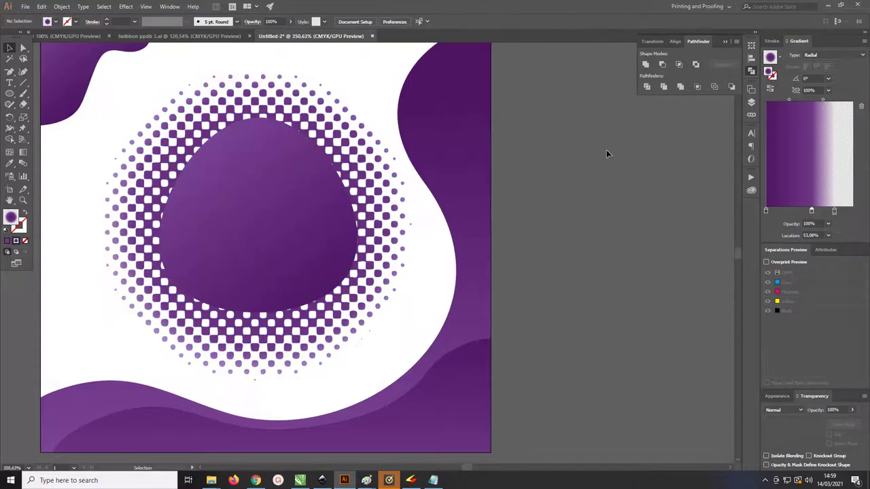
key(z)
drag(373, 138, 486, 167)
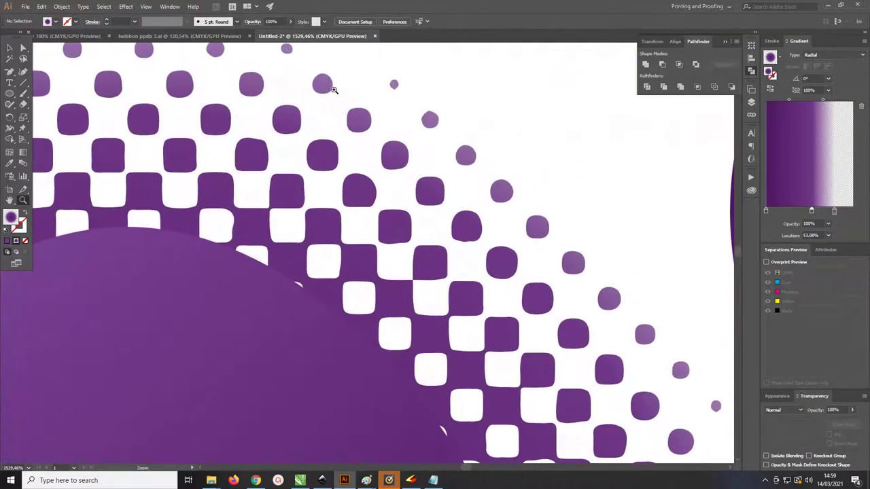
alt+click(334, 89)
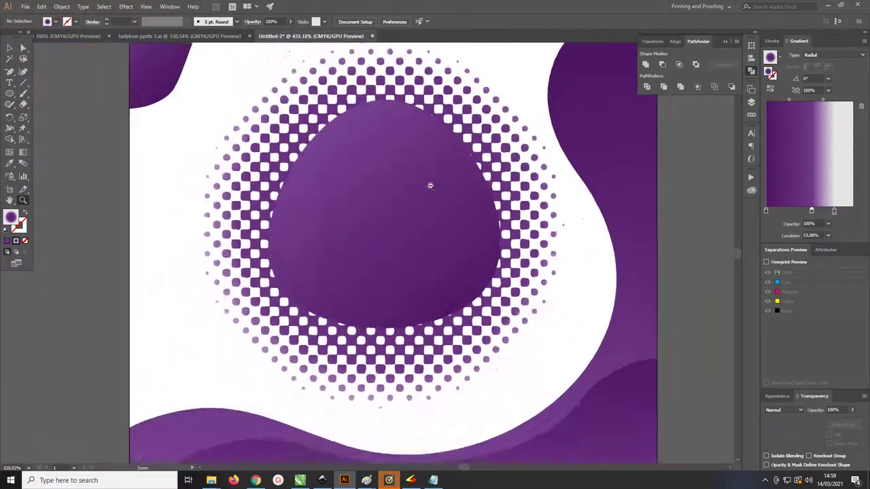
alt+click(430, 186)
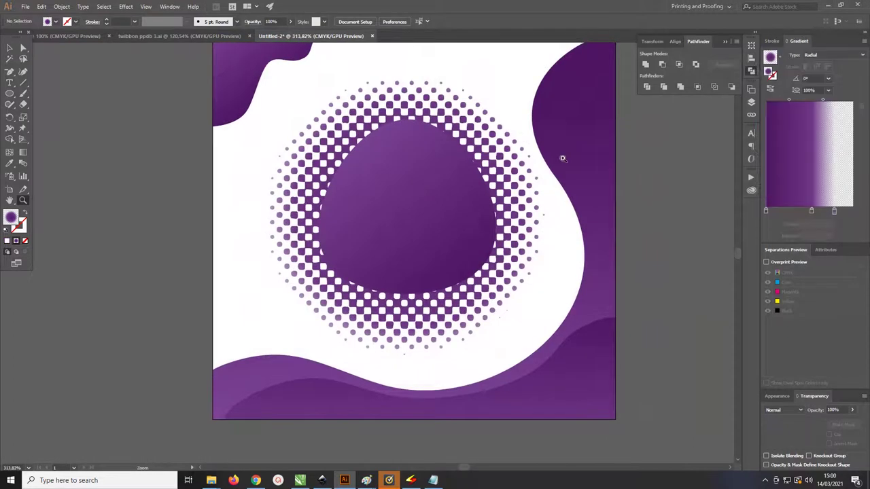
Rotate the inner purple blob counter-clockwise.
key(v)
click(405, 165)
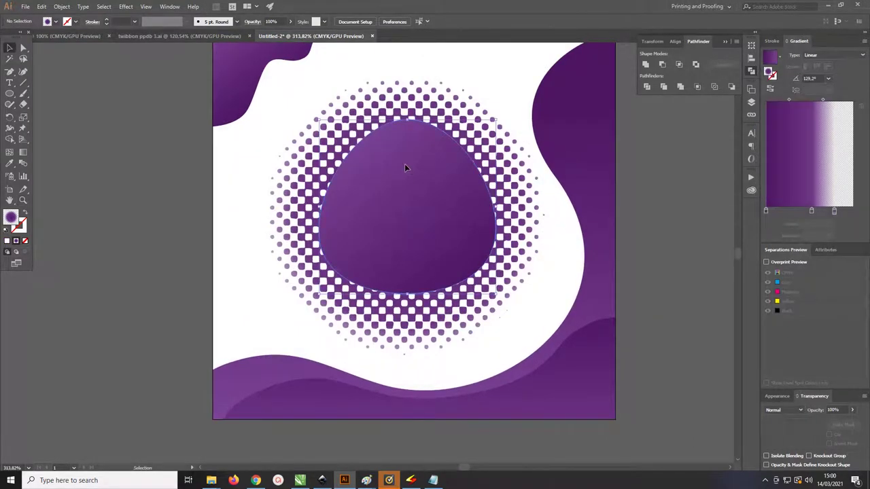
key(a)
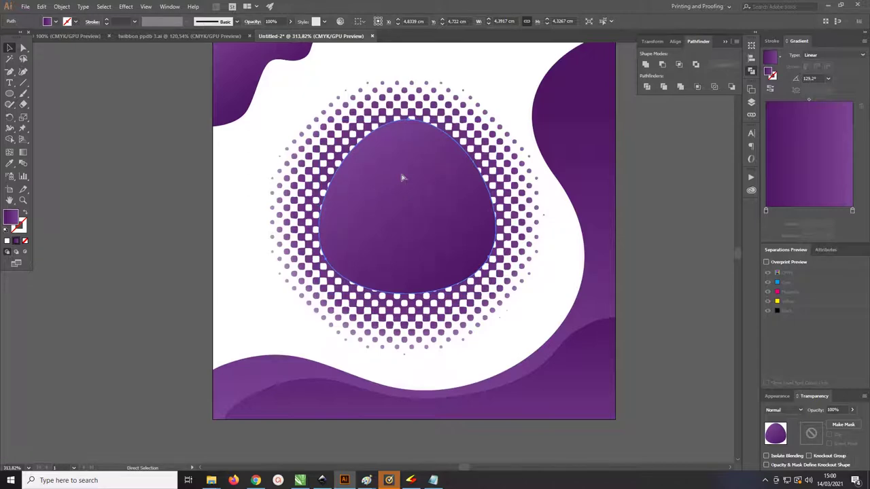
key(v)
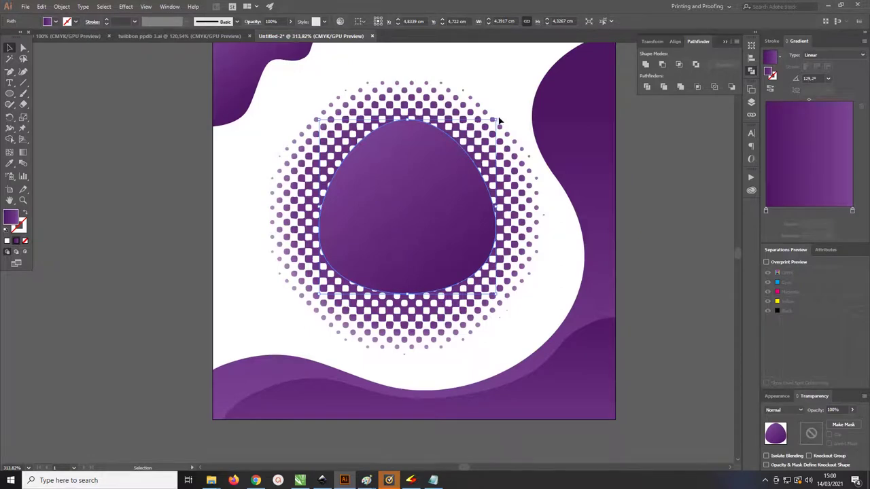
drag(500, 116, 450, 94)
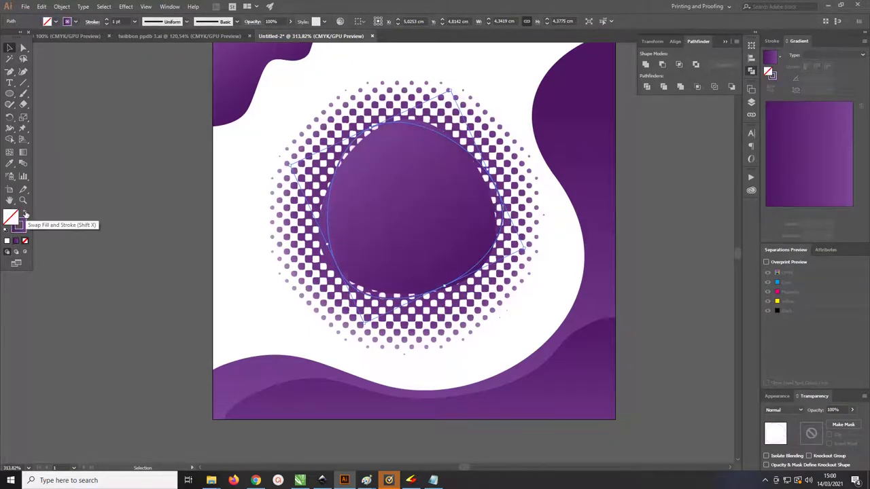
Turn the blob into an unfilled purple outline and scale it slightly larger.
click(24, 215)
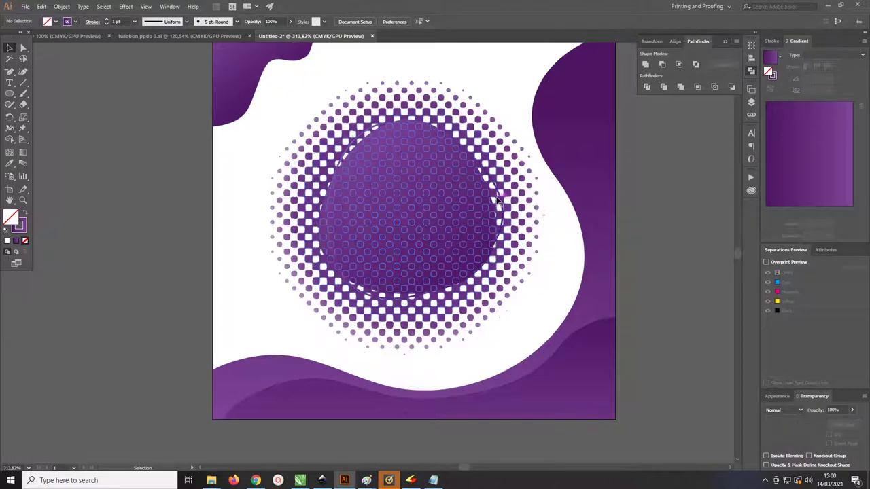
click(500, 197)
click(506, 179)
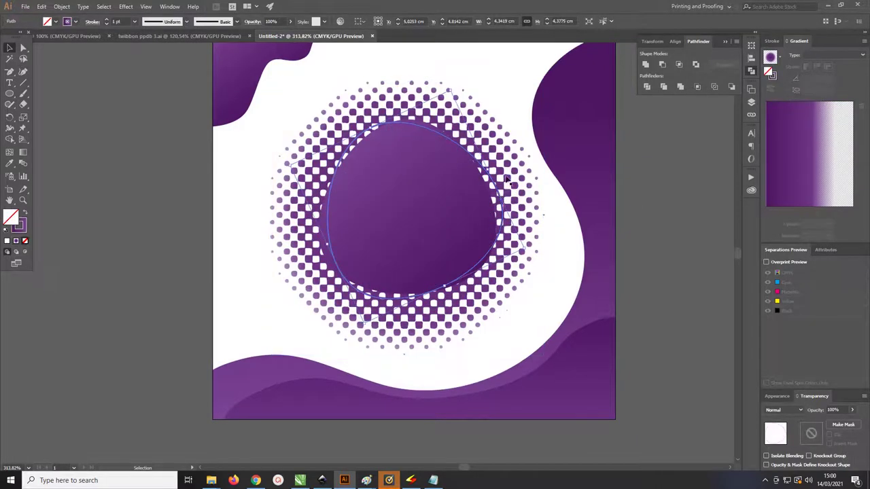
drag(449, 89, 453, 85)
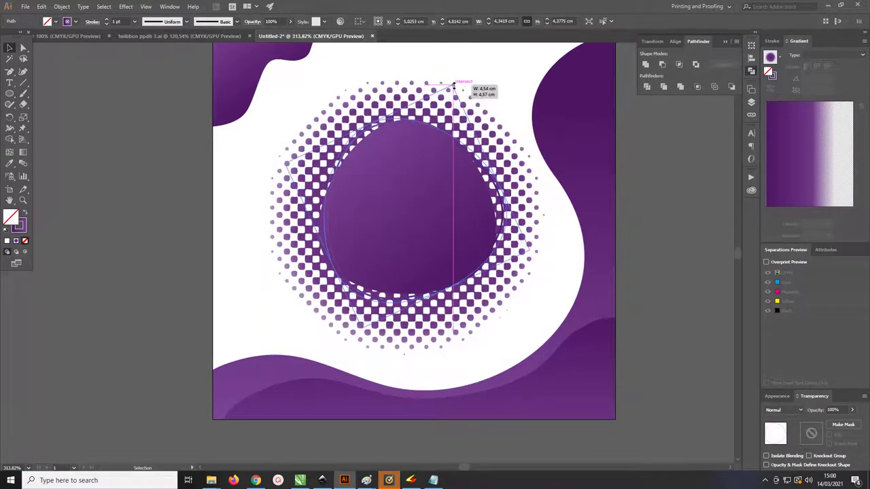
click(642, 119)
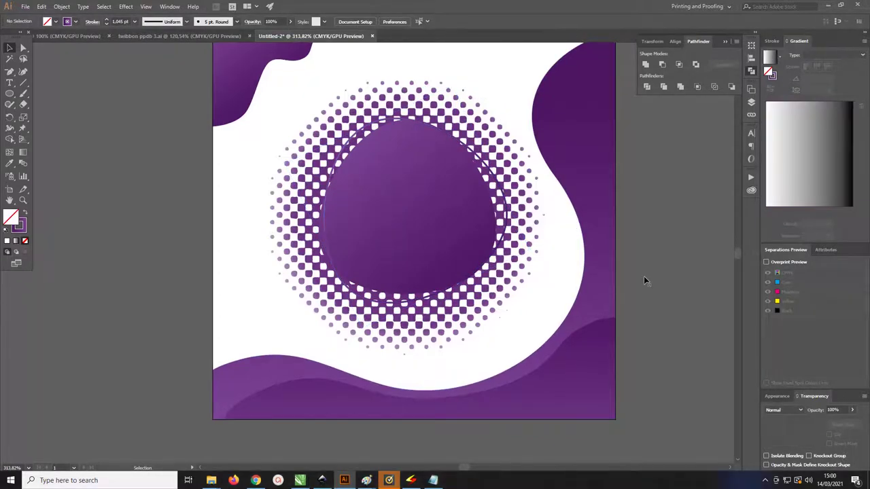
Drag the 'Model Uji smp' photo from the Pictures folder toward the canvas.
click(211, 480)
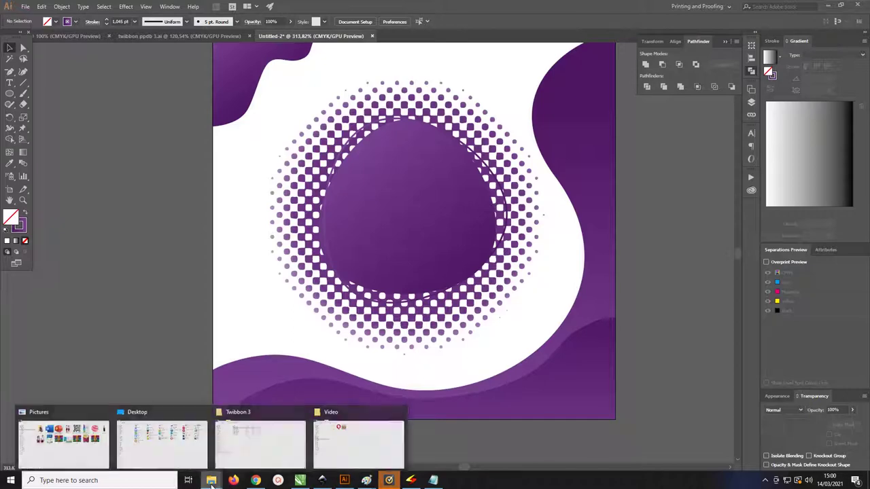
click(65, 435)
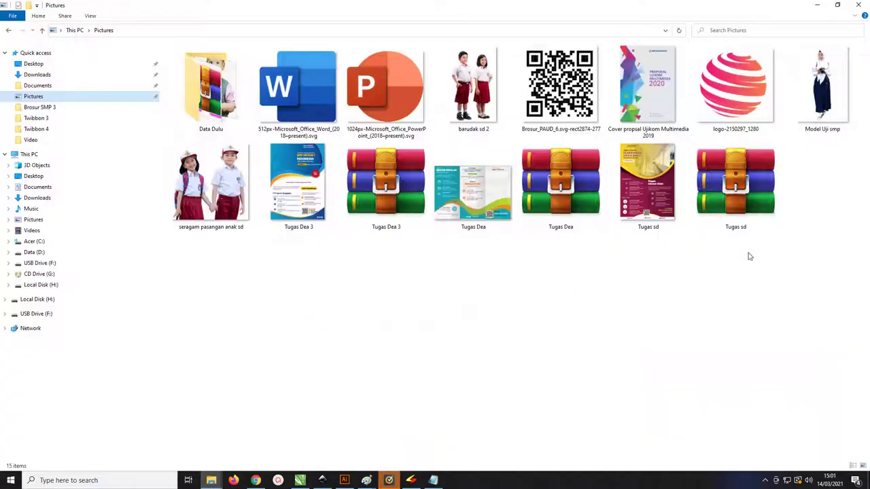
mouse_move(819, 89)
mouse_down()
mouse_move(487, 350)
mouse_move(345, 480)
mouse_up()
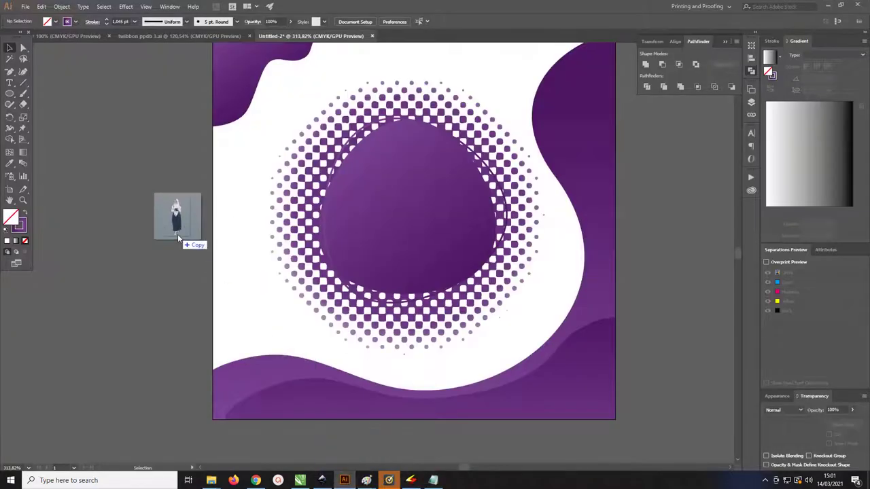
Place the student photo on the poster and shrink it onto the purple graphic.
drag(345, 480, 178, 233)
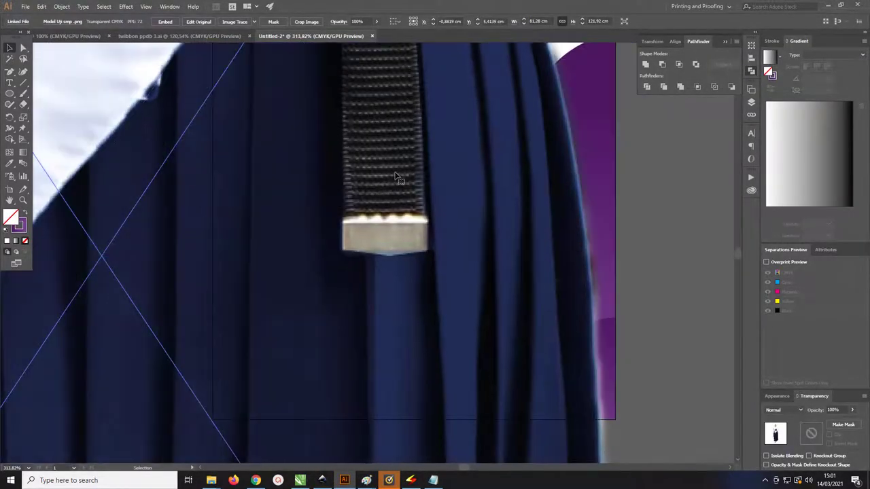
key(z)
mouse_move(521, 140)
mouse_down()
mouse_move(286, 209)
mouse_move(220, 252)
mouse_up()
key(v)
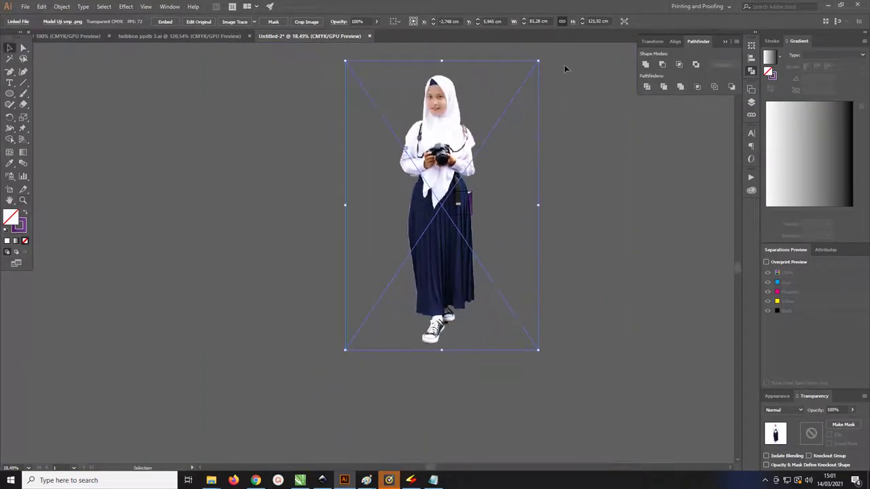
drag(539, 61, 396, 274)
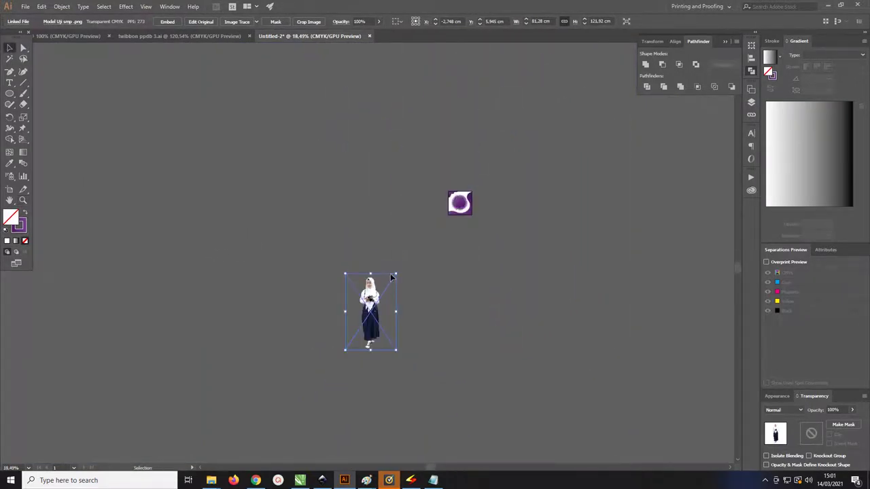
drag(376, 311, 454, 225)
key(z)
drag(559, 259, 228, 165)
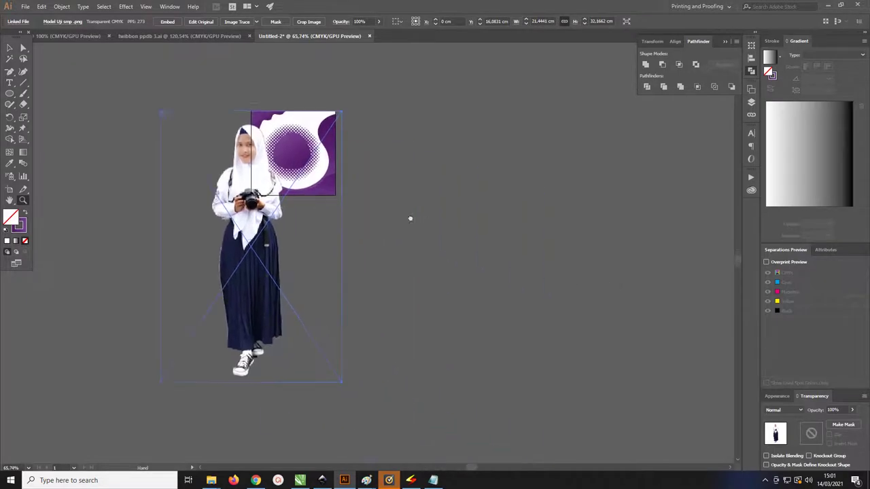
click(228, 165)
key(v)
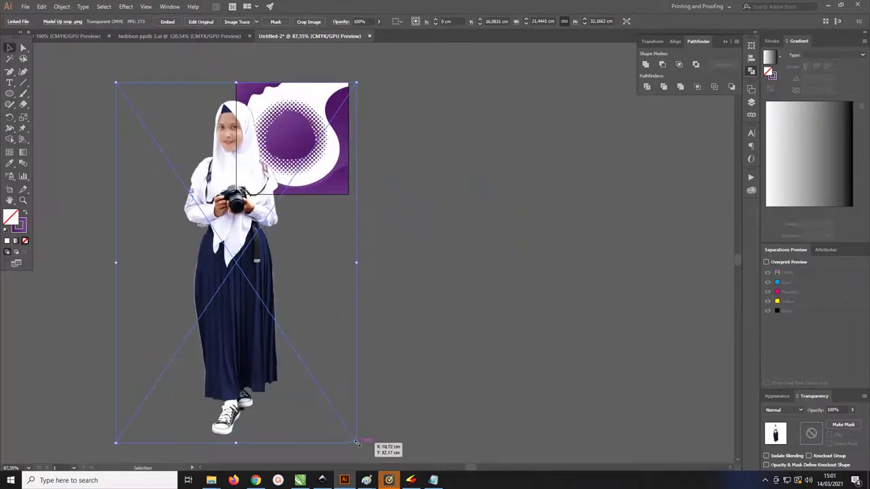
mouse_move(357, 436)
mouse_down()
mouse_move(257, 230)
mouse_move(184, 197)
mouse_up()
drag(153, 149, 286, 180)
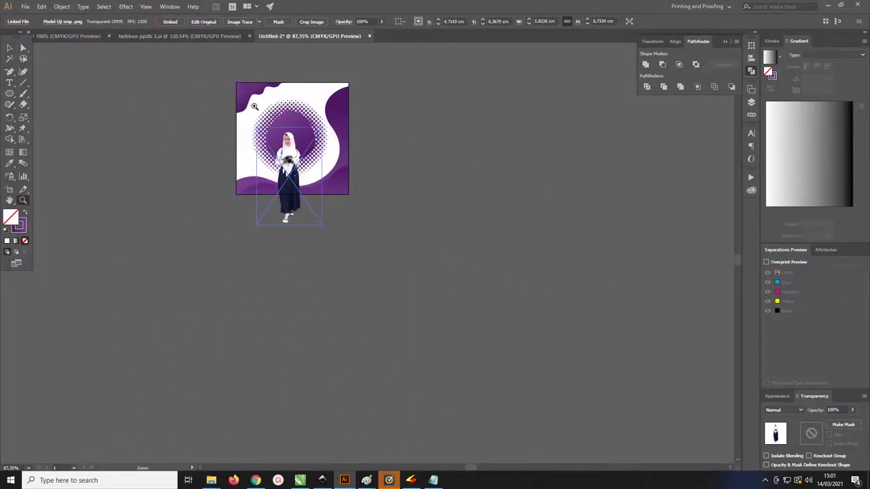
Centre the photo over the halftone circle and enlarge it in three increments.
key(z)
mouse_move(253, 93)
mouse_down()
mouse_move(429, 221)
mouse_move(378, 234)
mouse_up()
key(v)
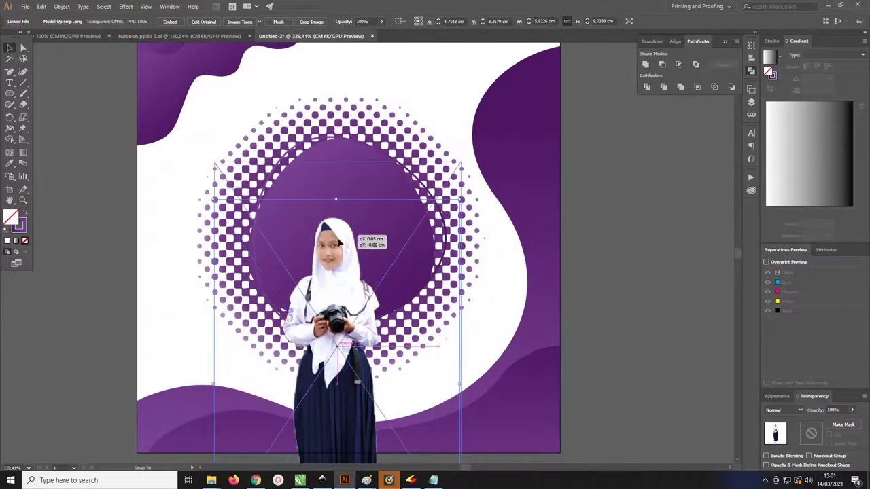
drag(358, 270, 362, 224)
drag(457, 149, 528, 131)
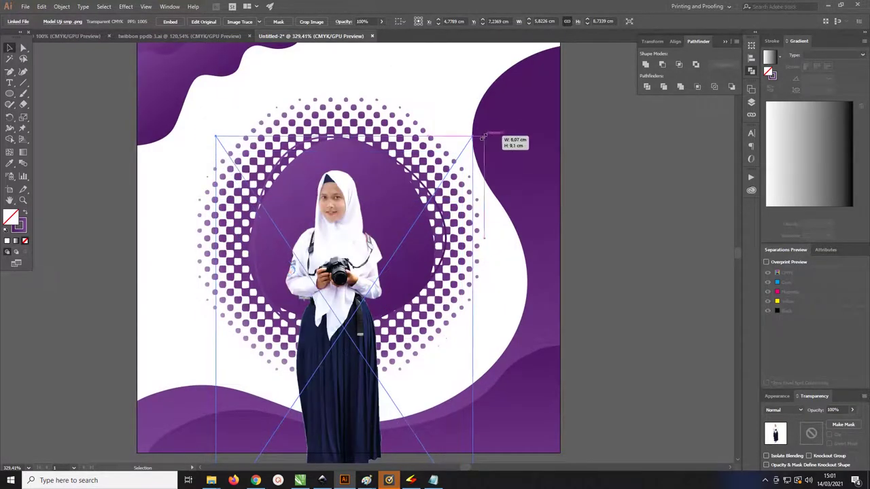
drag(387, 185, 390, 203)
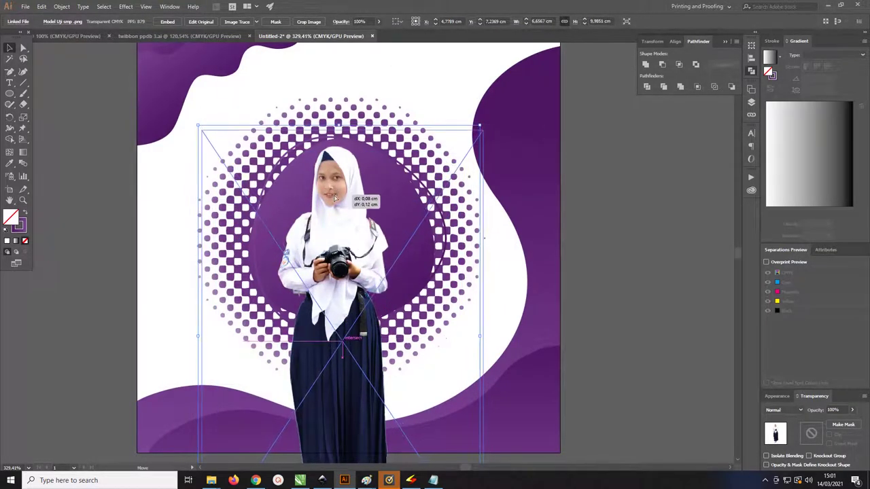
drag(483, 143, 525, 110)
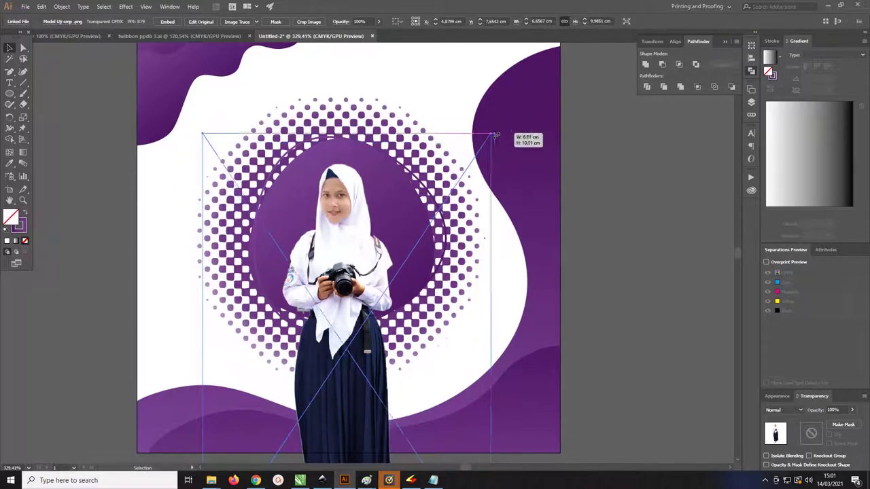
drag(387, 174, 338, 173)
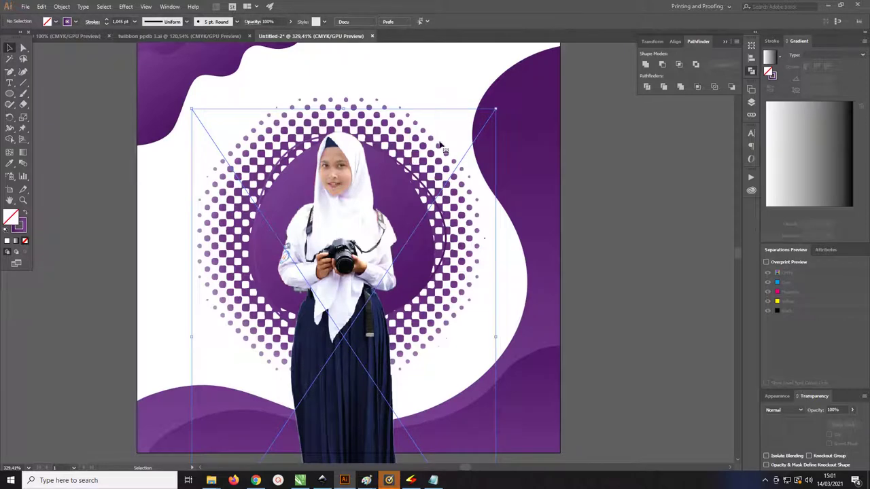
drag(496, 109, 500, 90)
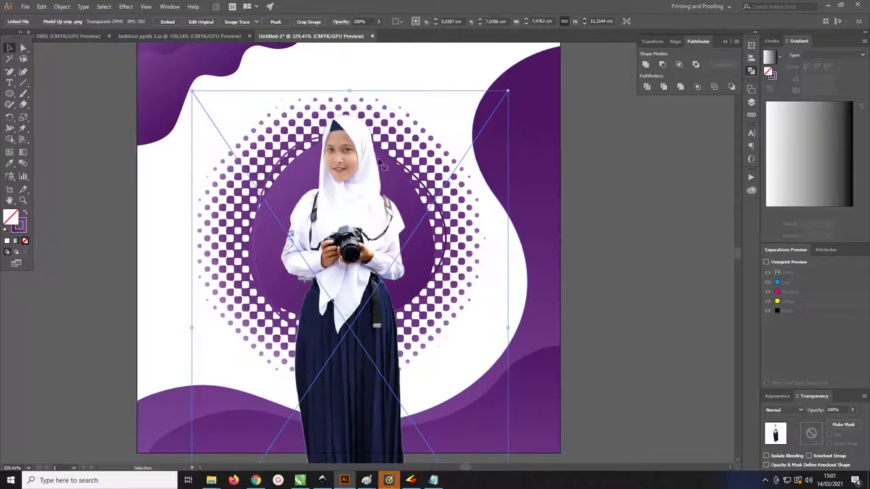
Move the enlarged photo aside to the left of the circle.
click(596, 197)
click(318, 220)
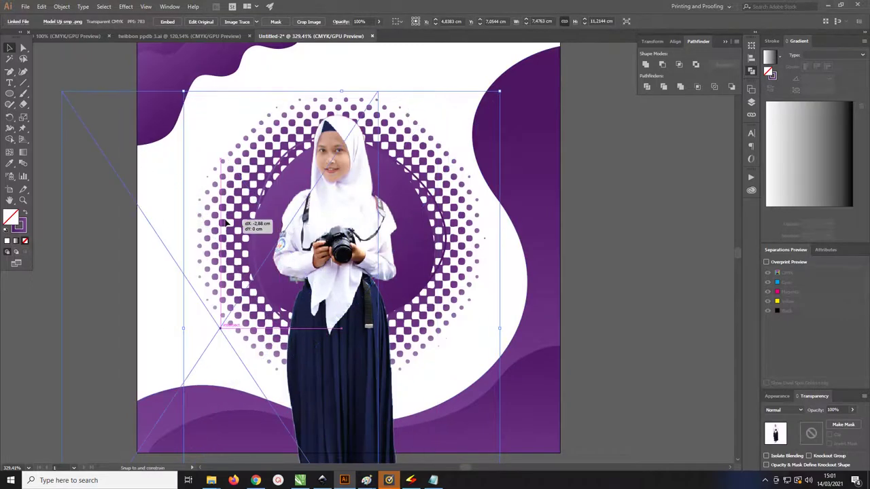
drag(347, 224, 218, 228)
Copy the purple circle and paste a duplicate in front of it.
click(412, 233)
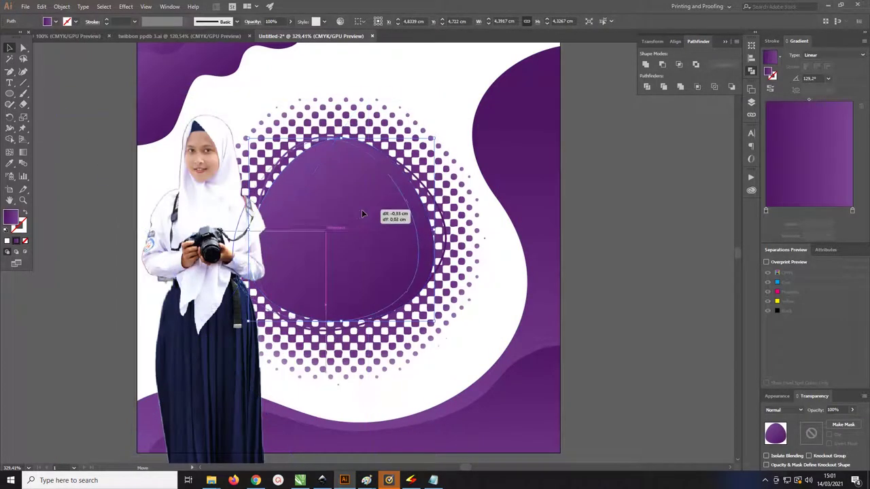
key(a)
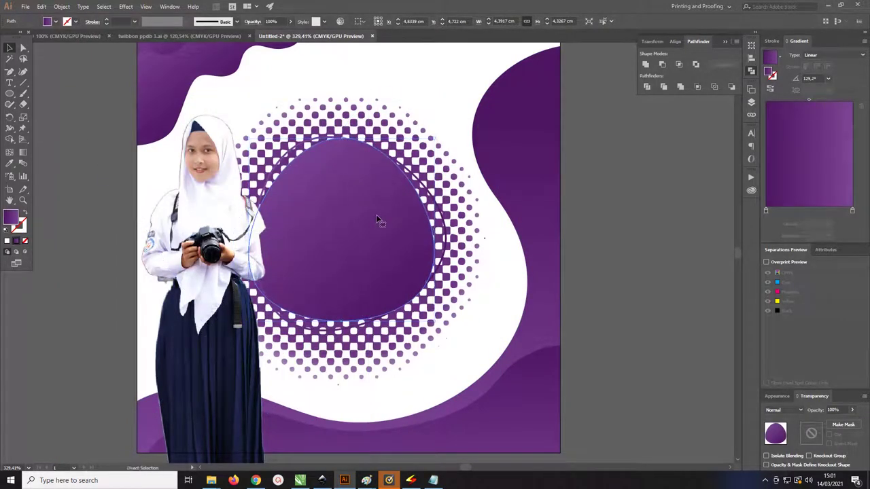
key(v)
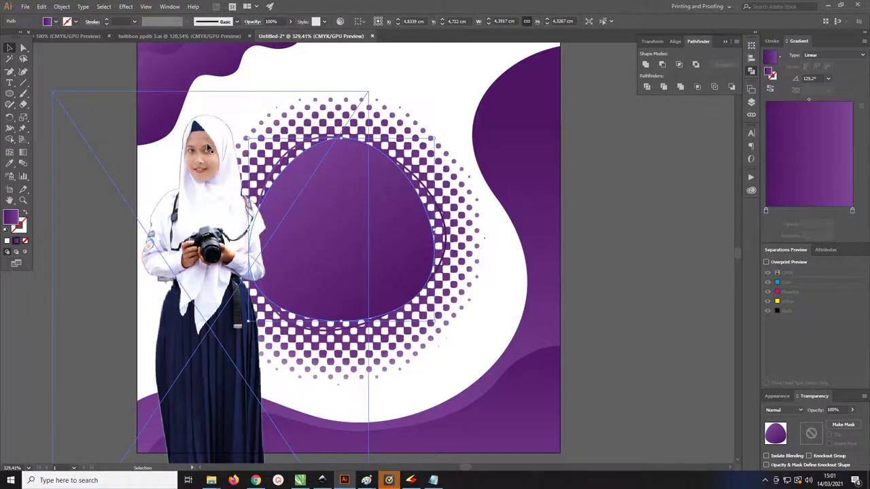
key(a)
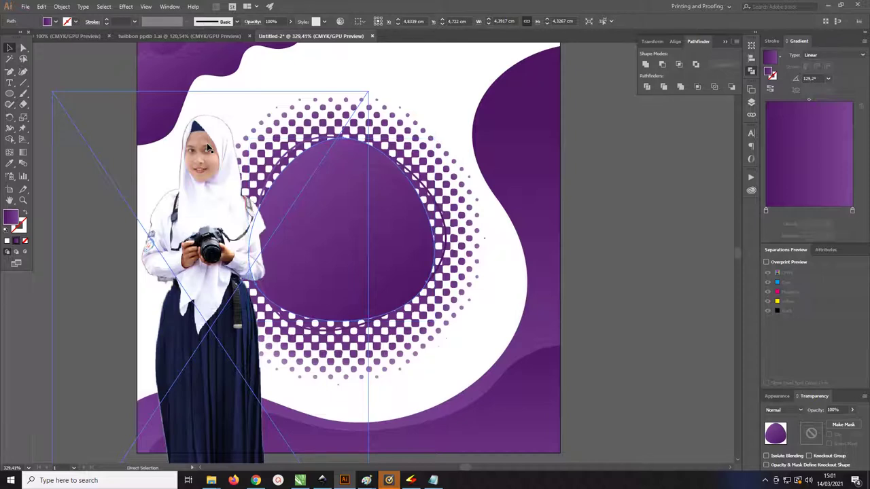
key(Left)
key(Left)
key(Left)
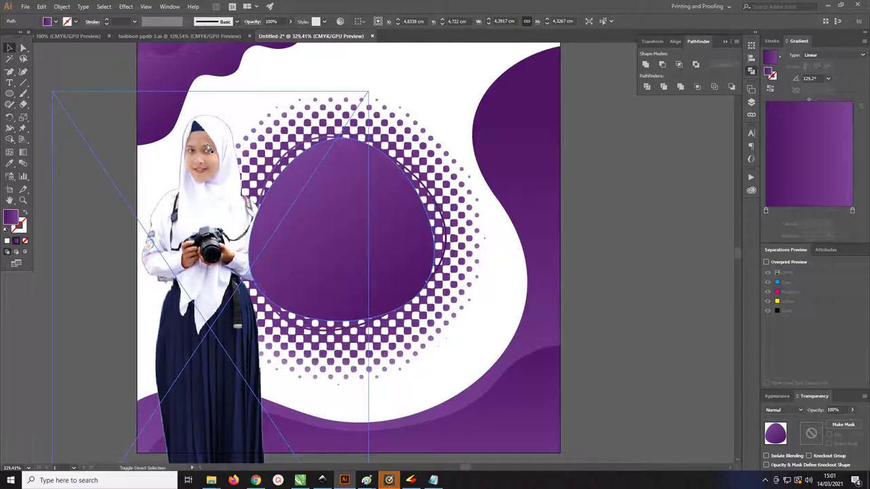
key(v)
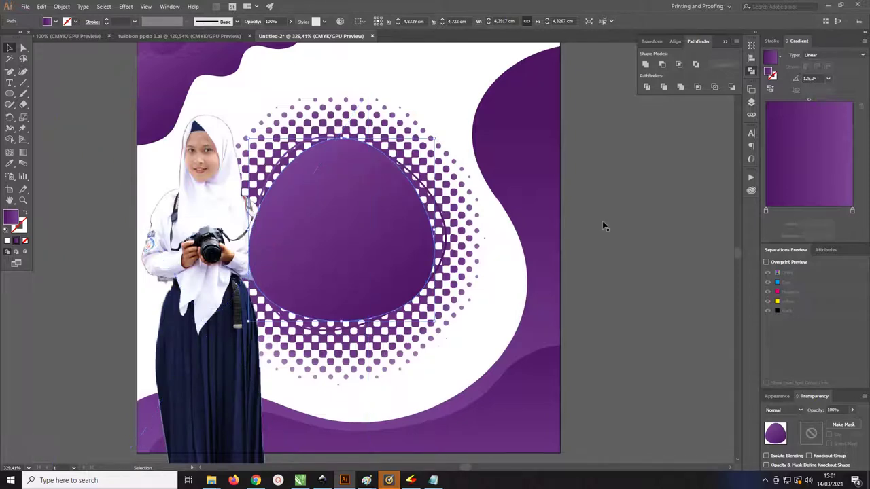
click(667, 198)
click(288, 190)
Make the copy an unfilled white outline and recentre the photo over it.
key(d)
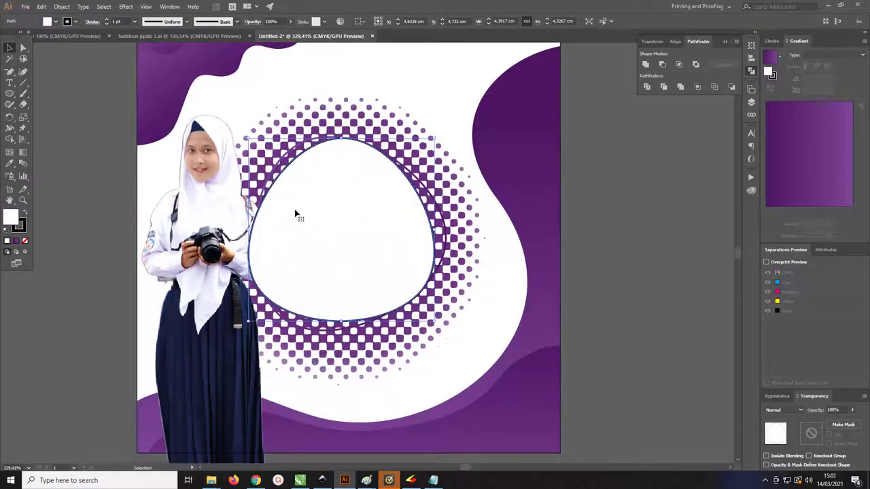
click(25, 215)
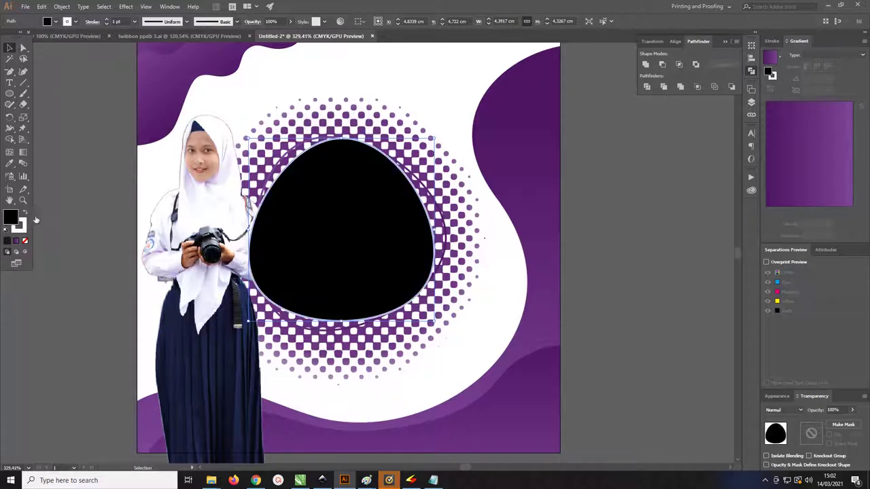
click(26, 214)
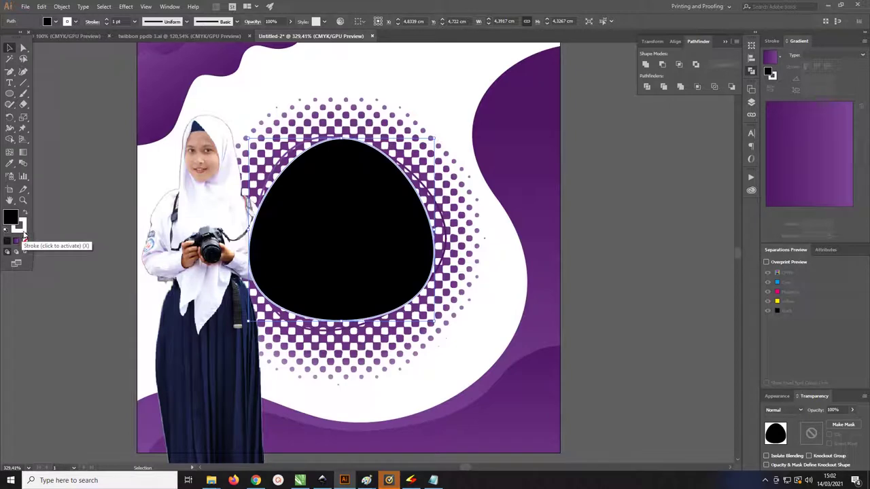
click(25, 240)
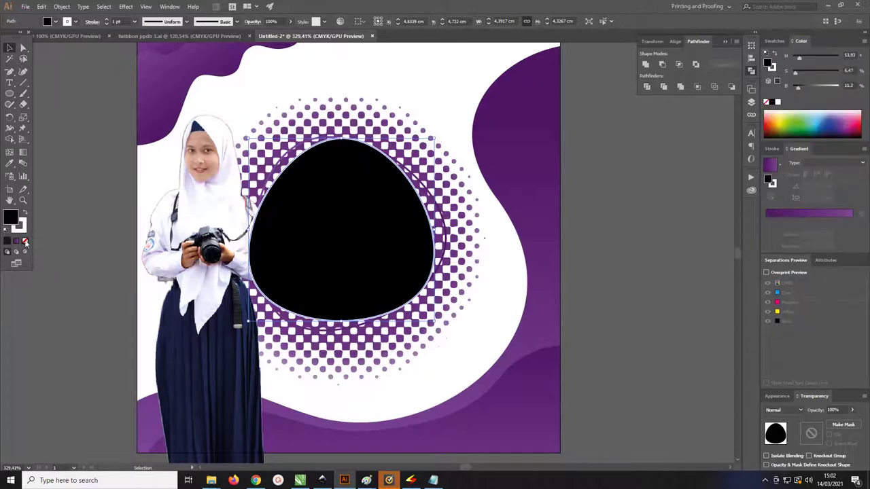
drag(196, 191, 338, 192)
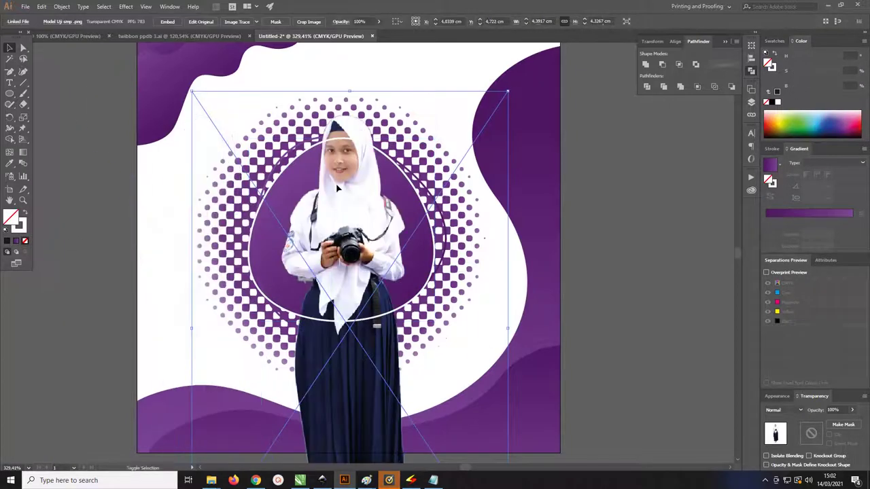
Raise the white outline's top anchor and curve above the girl's head.
click(591, 199)
key(z)
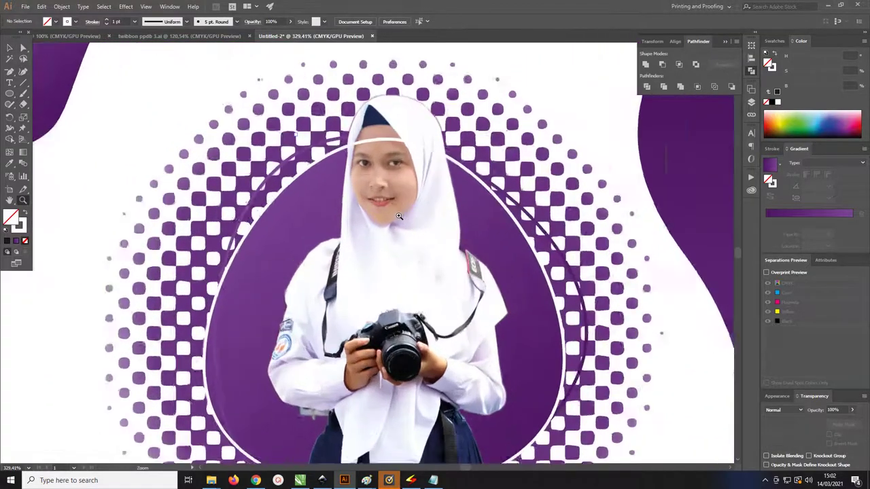
drag(314, 160, 350, 195)
key(a)
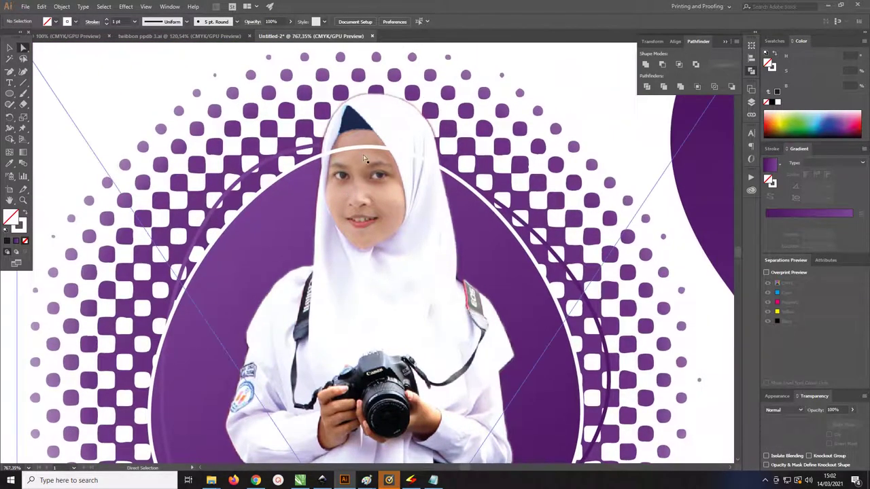
click(362, 148)
mouse_move(363, 150)
mouse_down()
mouse_move(370, 150)
mouse_move(367, 83)
mouse_up()
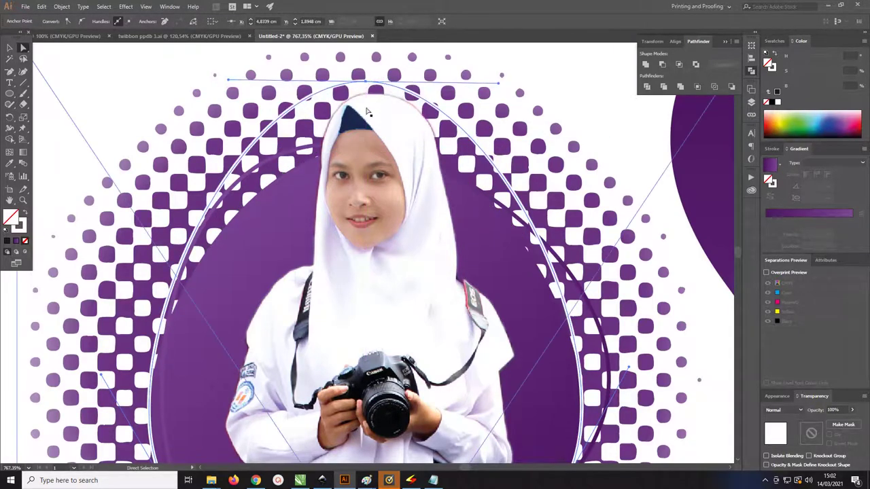
mouse_move(347, 115)
mouse_down()
mouse_move(458, 163)
mouse_move(6, 95)
mouse_up()
Clip the photo inside the reshaped outline with Make Clipping Mask.
click(10, 48)
key(ctrl+a)
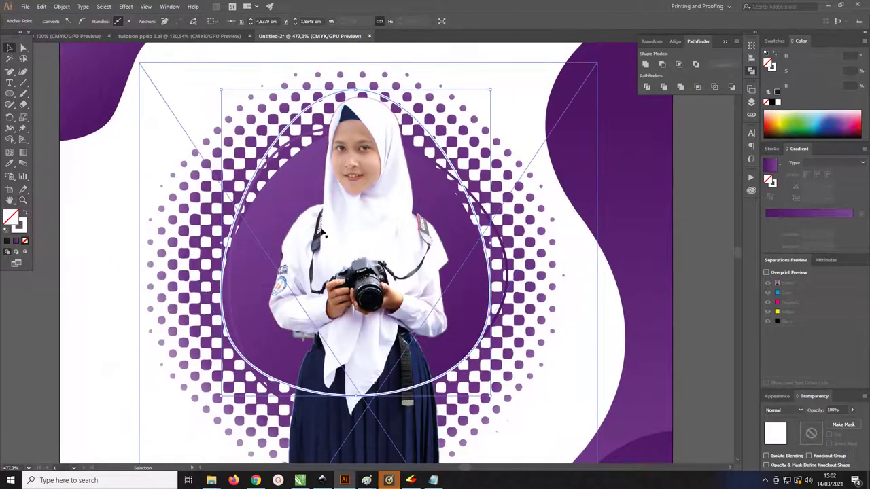
right_click(405, 413)
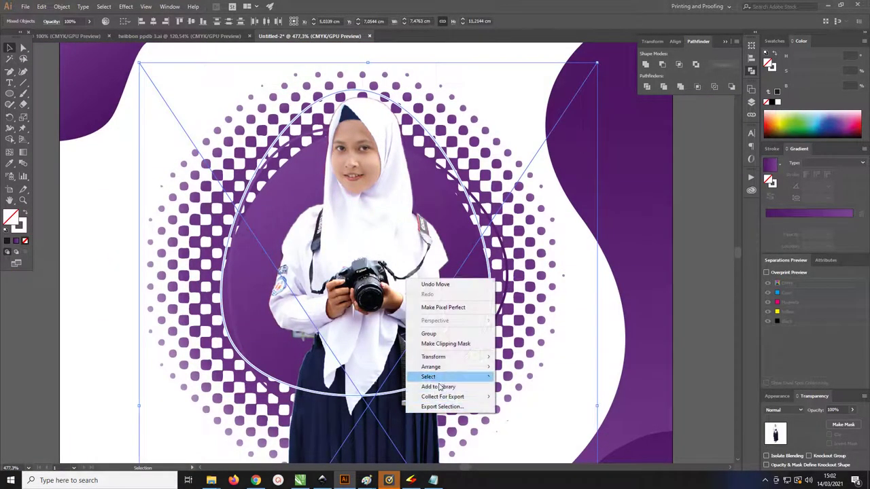
click(454, 344)
key(z)
drag(437, 243, 381, 244)
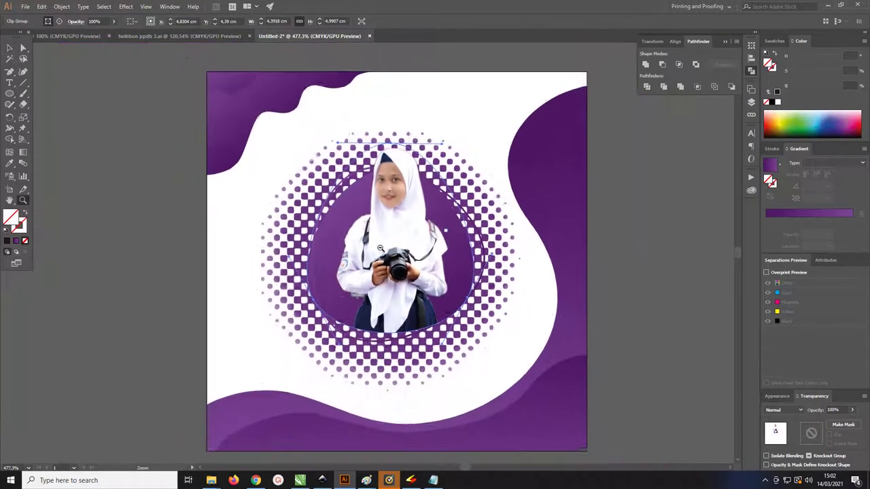
Zoom and recentre the view on the clipped photo and purple wave.
key(v)
click(613, 253)
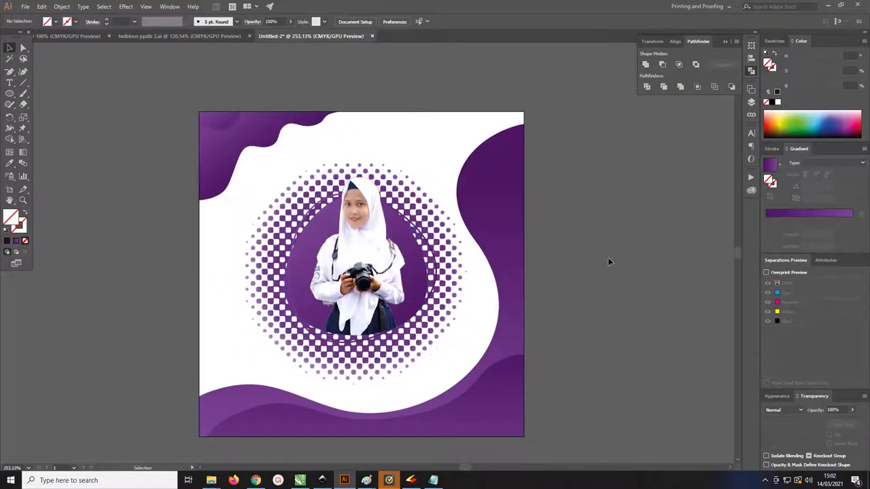
key(z)
drag(340, 239, 363, 247)
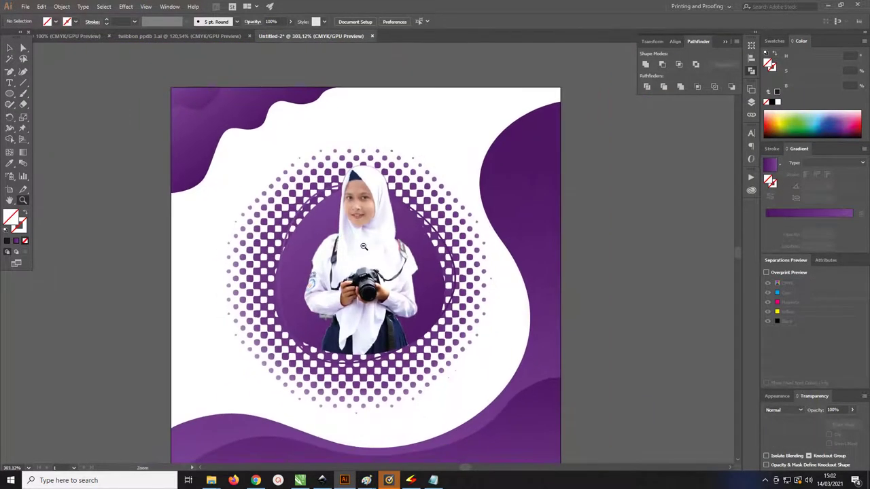
key(v)
click(544, 275)
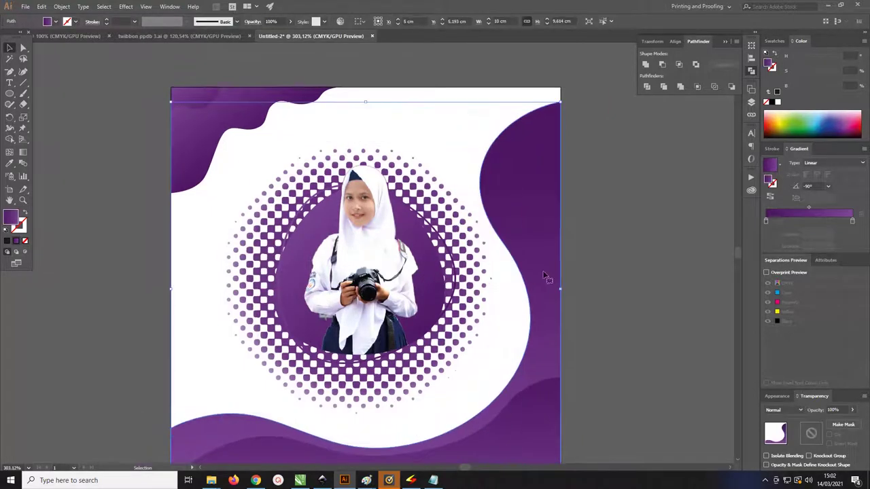
scroll(516, 258, down, 3)
drag(501, 252, 449, 263)
key(ctrl+shift+a)
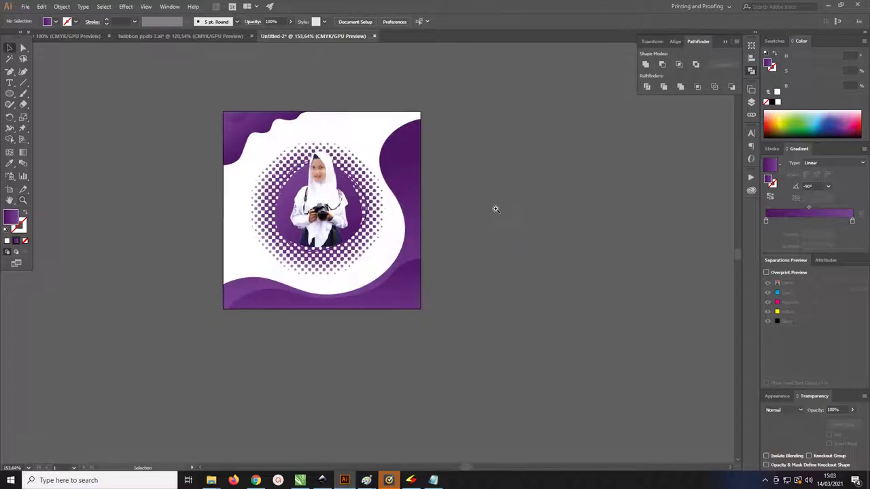
click(340, 210)
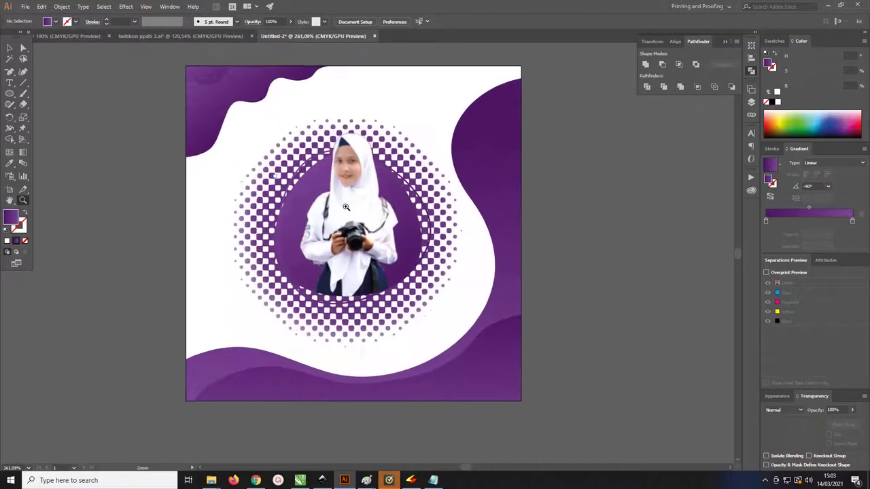
drag(346, 207, 314, 202)
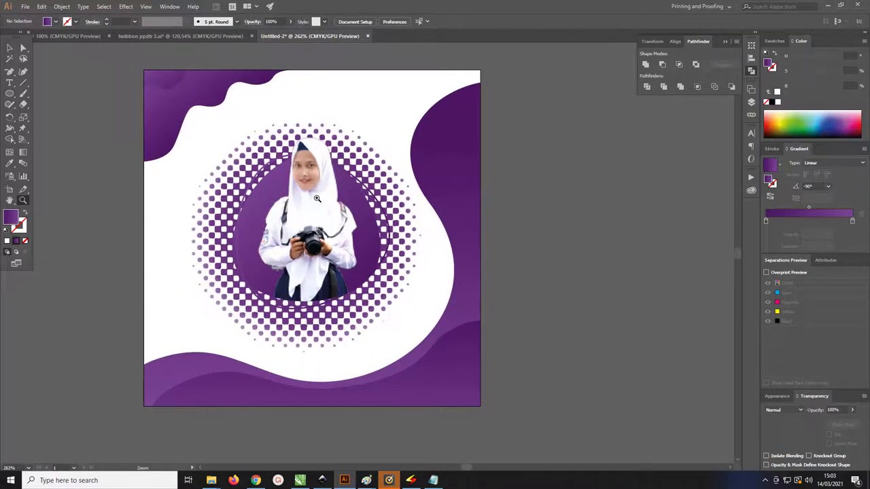
key(v)
Switch between the Type and Selection tools around the student photo area.
click(9, 83)
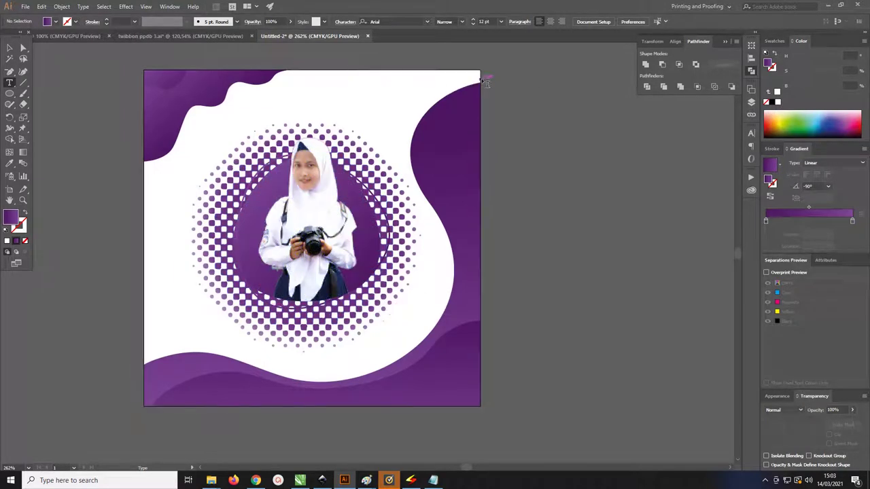
click(11, 48)
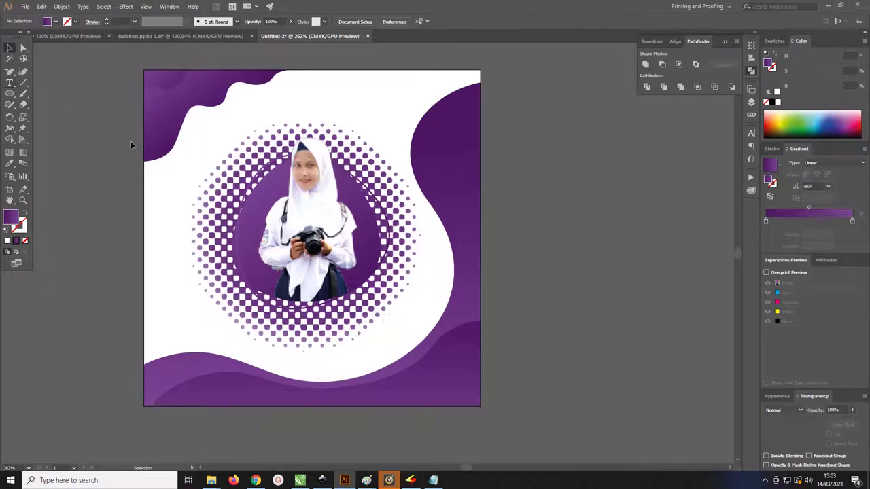
click(309, 229)
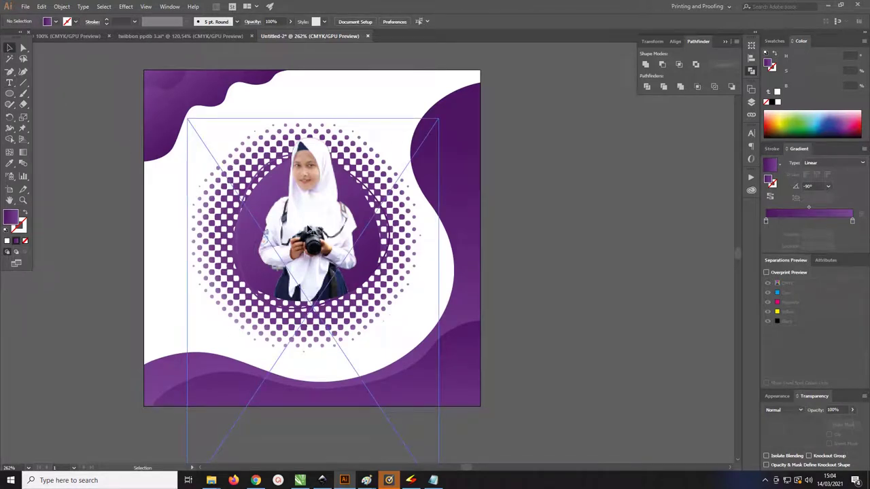
key(ctrl+shift+a)
key(z)
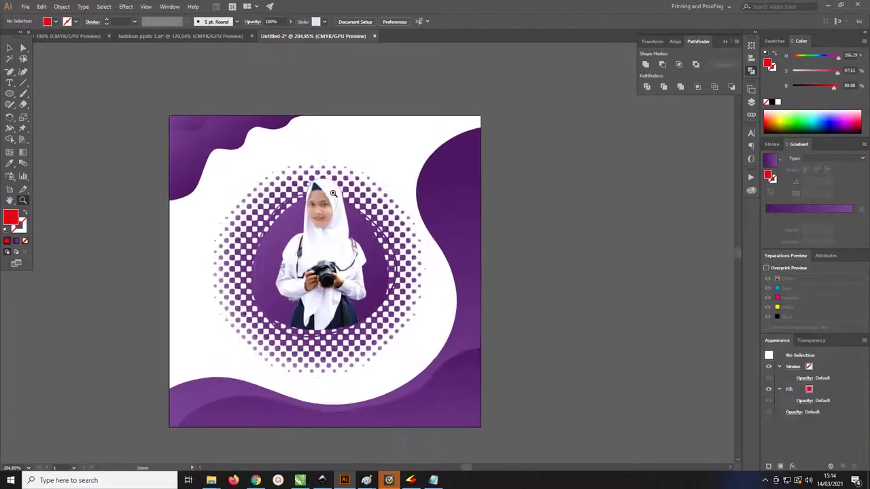
scroll(336, 190, down, 2)
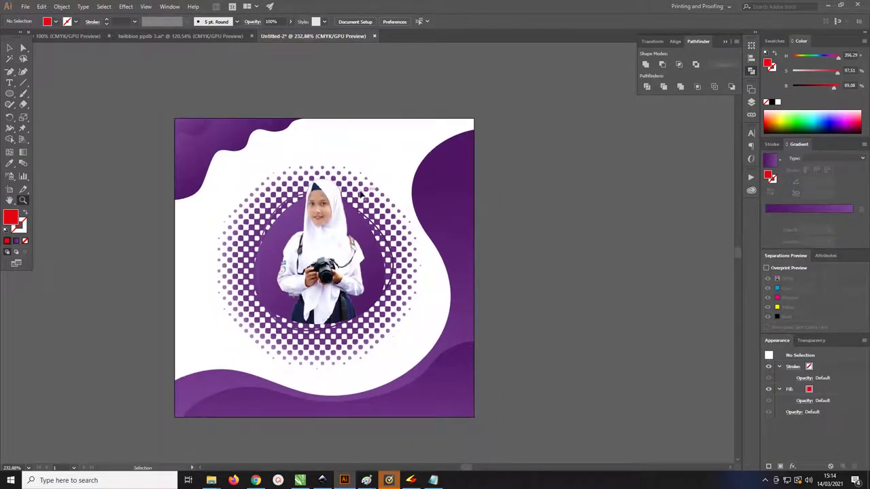
click(9, 84)
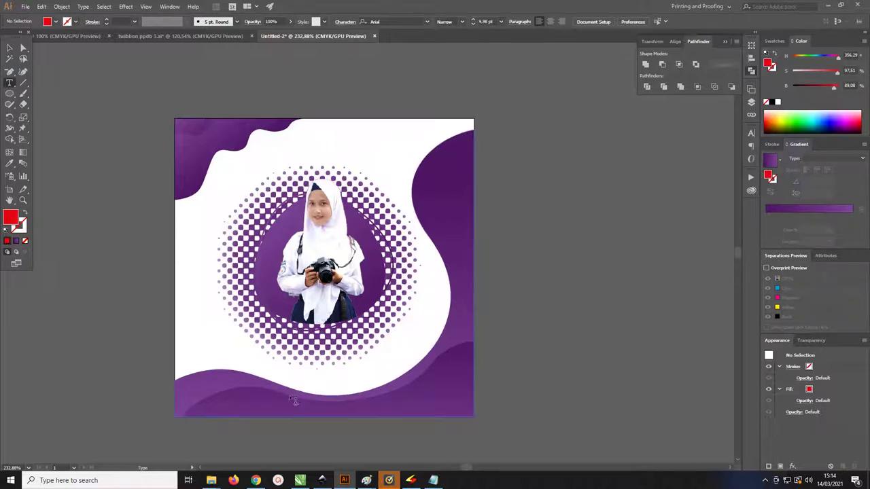
click(10, 49)
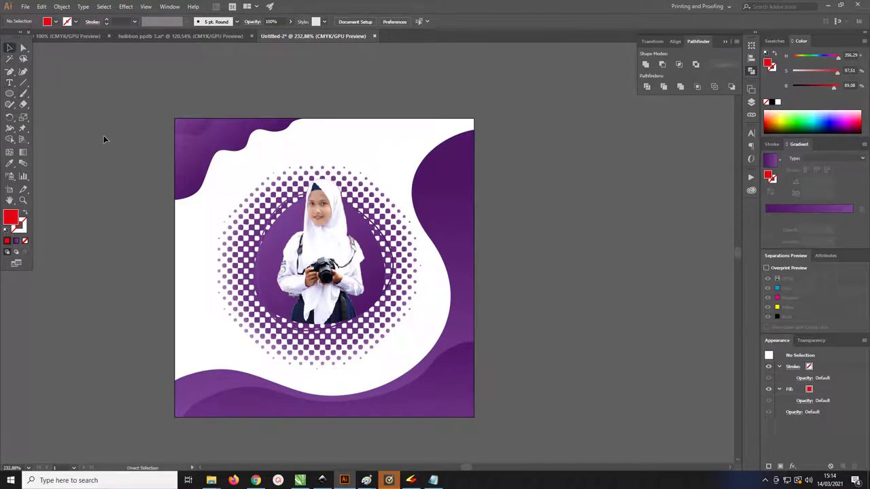
Make the Nama Sekolah text group and student name Bold.
key(ctrl+z)
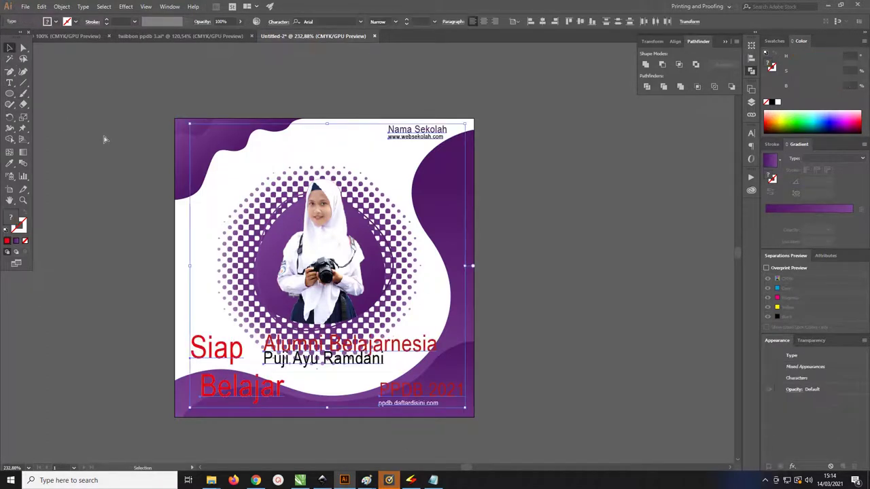
scroll(245, 231, up, 3)
scroll(256, 235, down, 2)
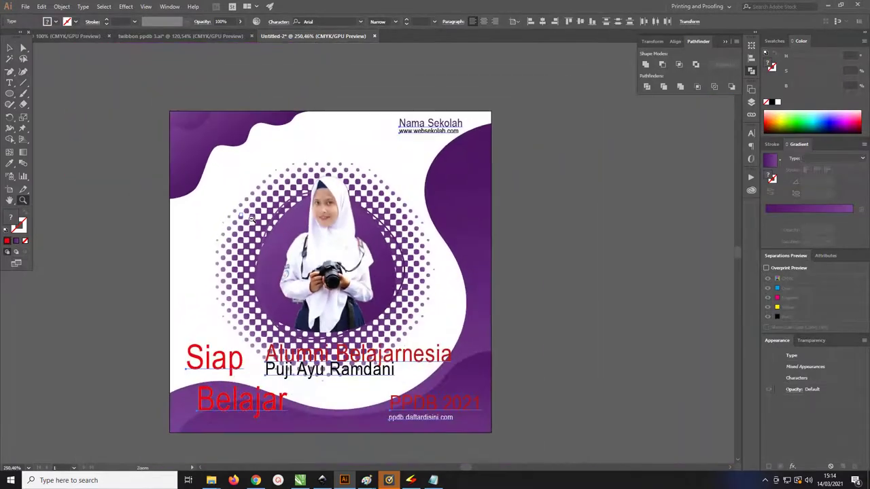
drag(256, 233, 244, 233)
click(489, 222)
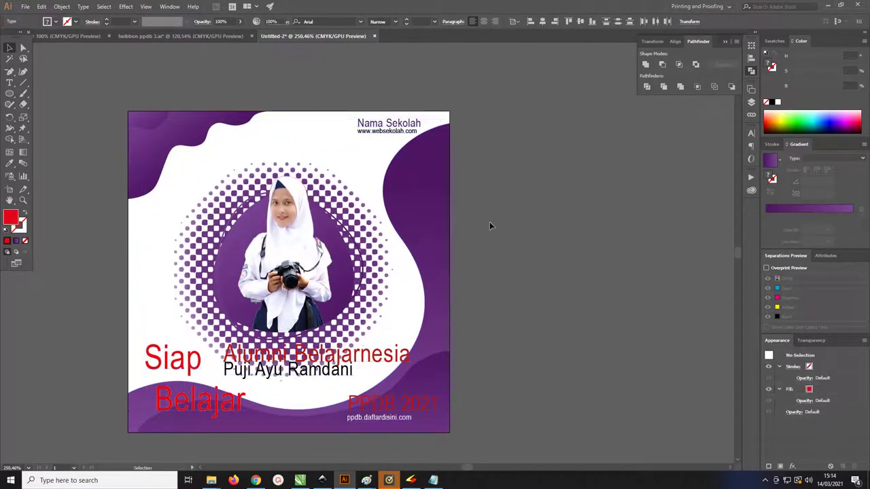
click(389, 132)
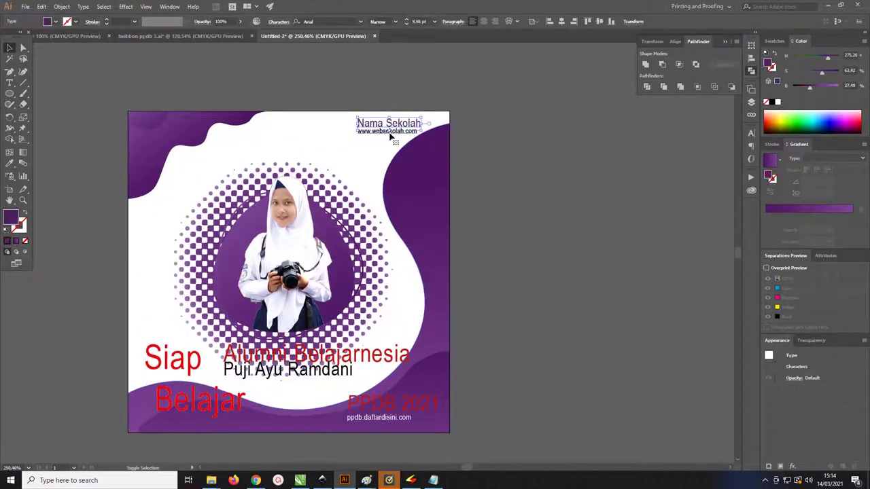
shift+click(347, 379)
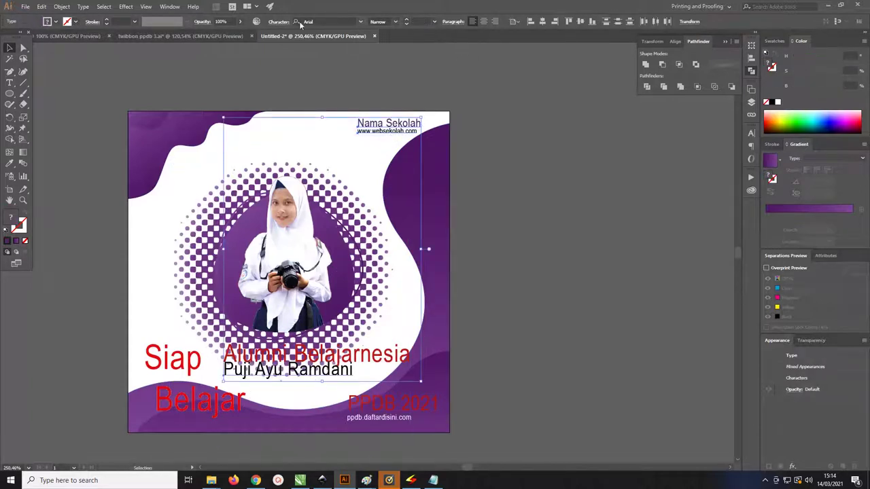
click(397, 22)
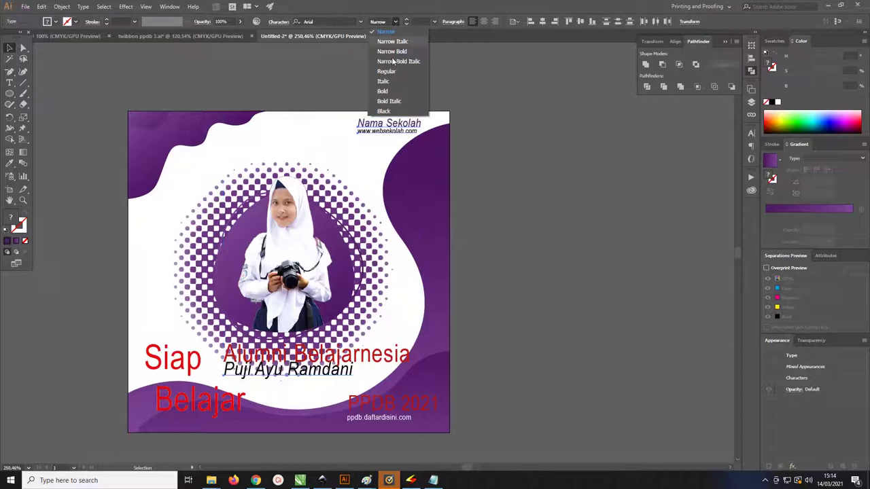
click(392, 93)
Set the Alumni Belajarnesia and PPDB 2021 headings in Anton Regular.
key(z)
click(291, 319)
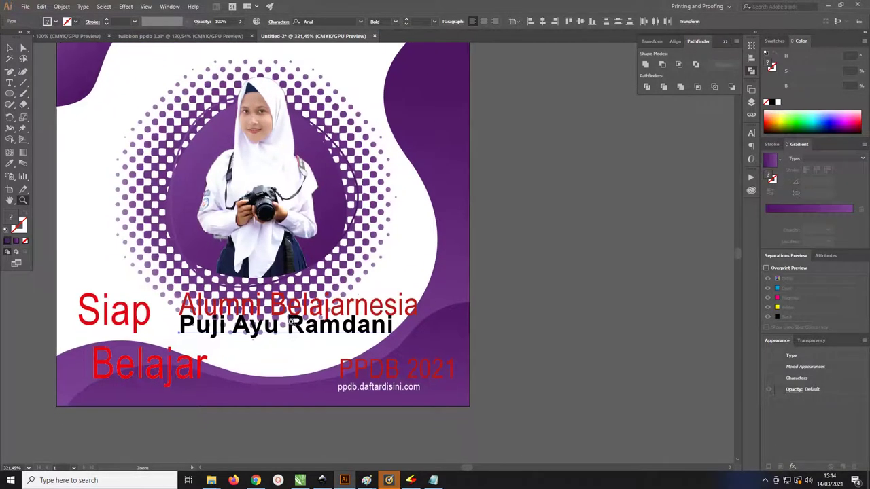
key(v)
click(294, 310)
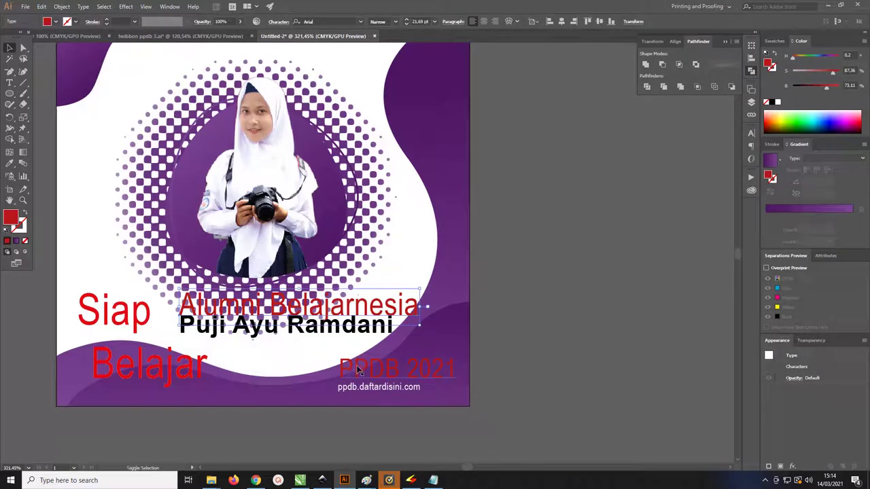
key(z)
alt+click(398, 224)
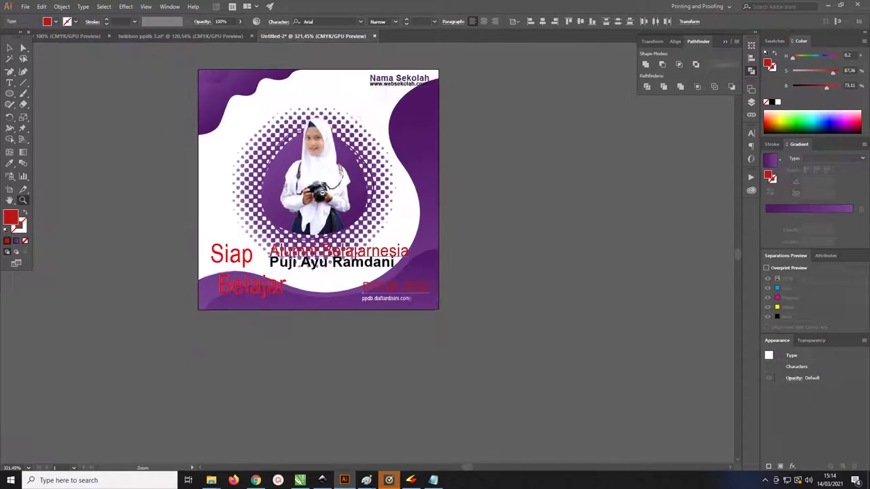
click(326, 21)
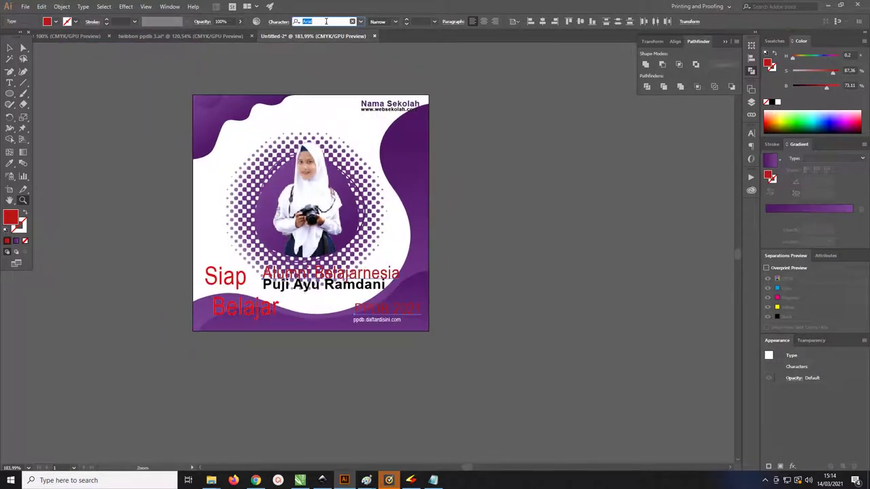
click(361, 22)
click(364, 68)
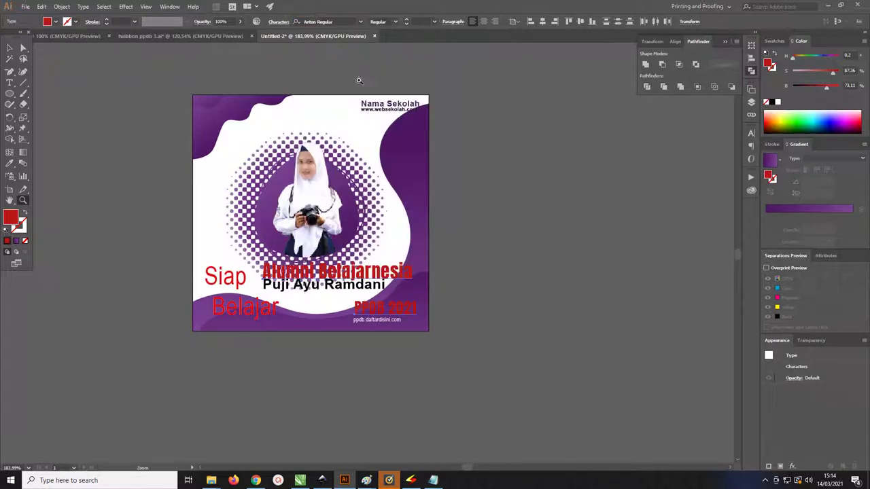
click(312, 274)
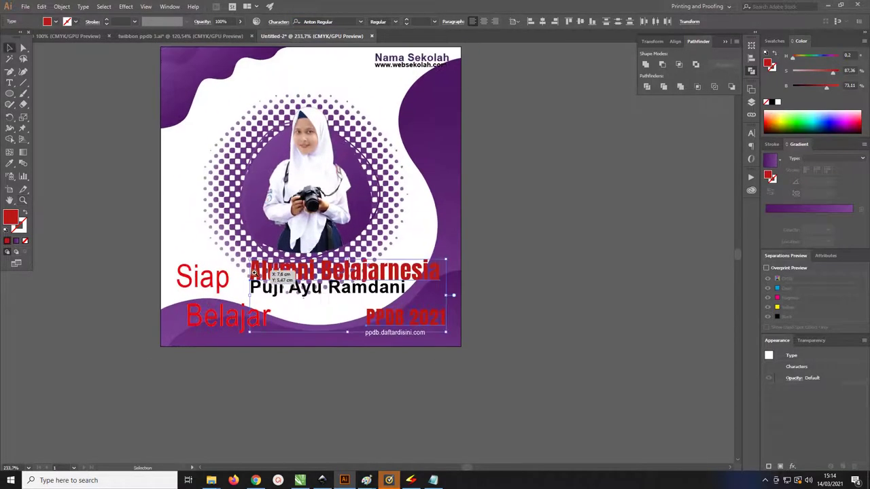
Change the Siap Belajar text's font to Pacifico Regular.
key(v)
click(212, 280)
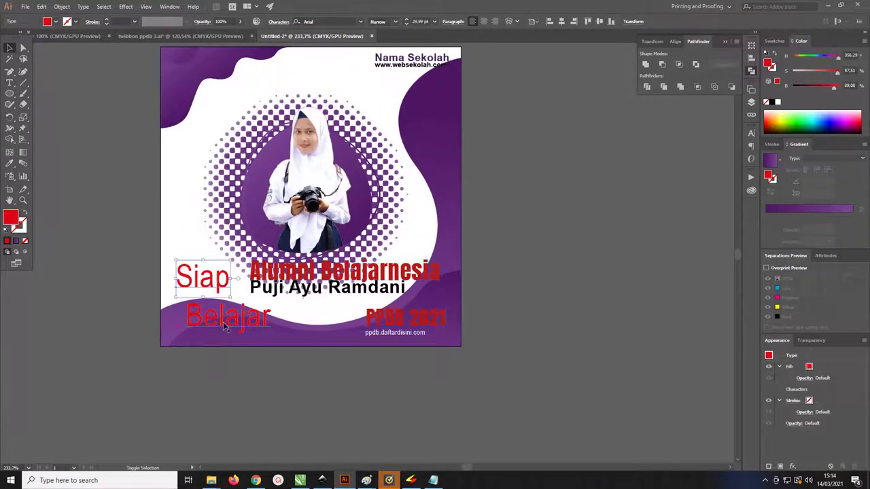
click(364, 23)
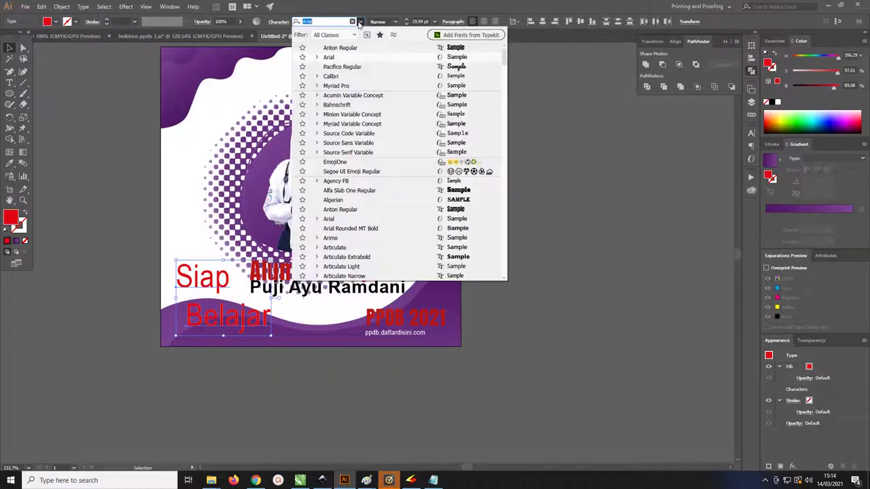
click(348, 70)
scroll(577, 255, up, 3)
scroll(578, 254, down, 2)
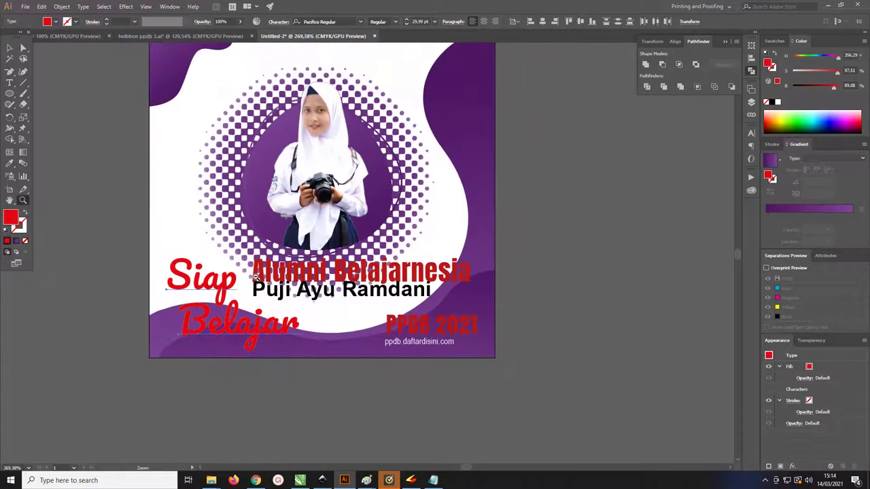
Select only the Alumni Belajarnesia text group.
click(577, 255)
click(454, 280)
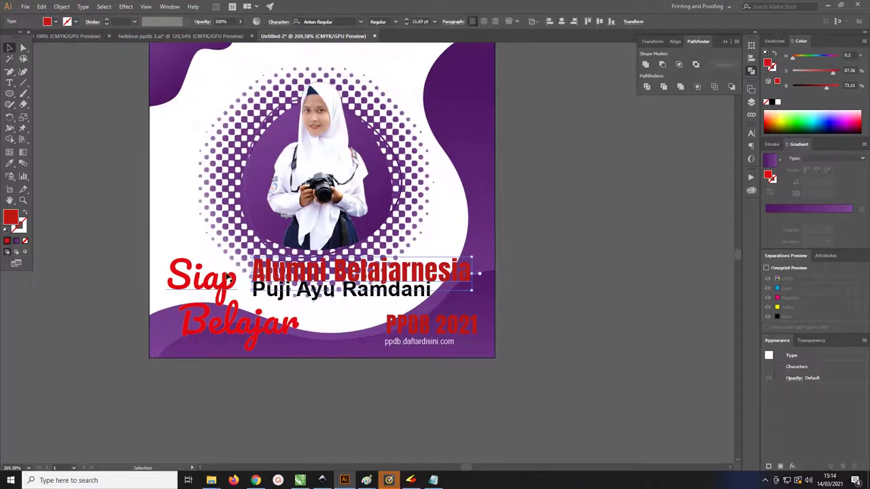
shift+click(227, 285)
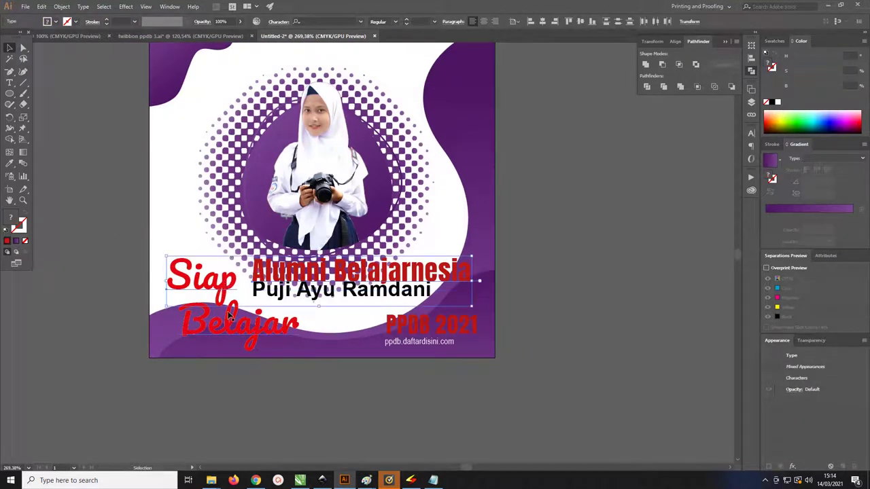
click(561, 285)
click(465, 281)
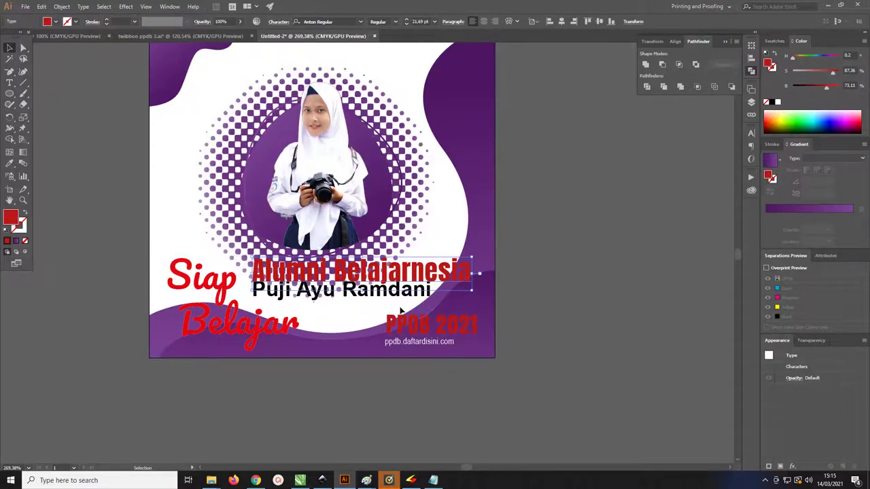
Add a new stroke to Alumni Belajarnesia and move it below Characters.
click(769, 467)
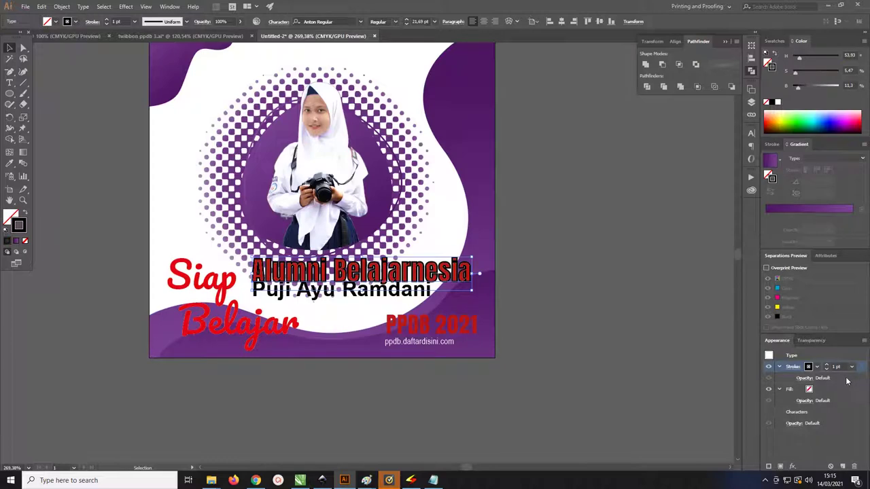
click(848, 377)
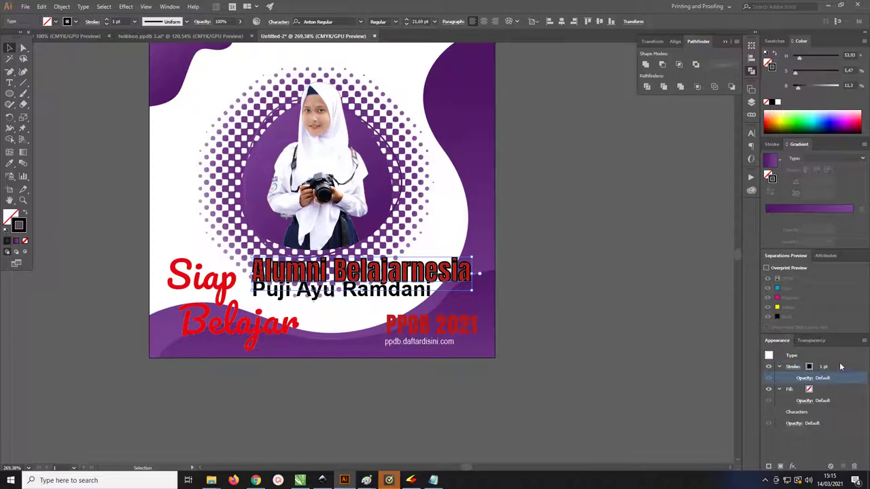
drag(840, 367, 834, 422)
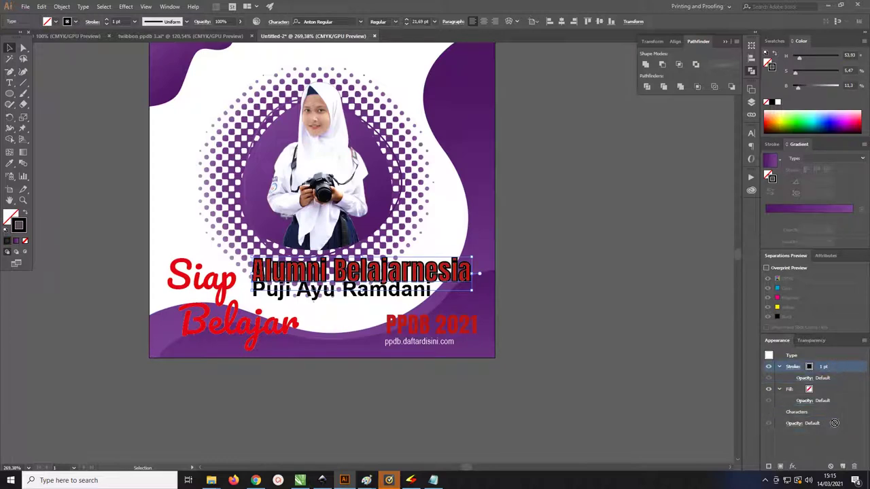
drag(785, 342, 521, 93)
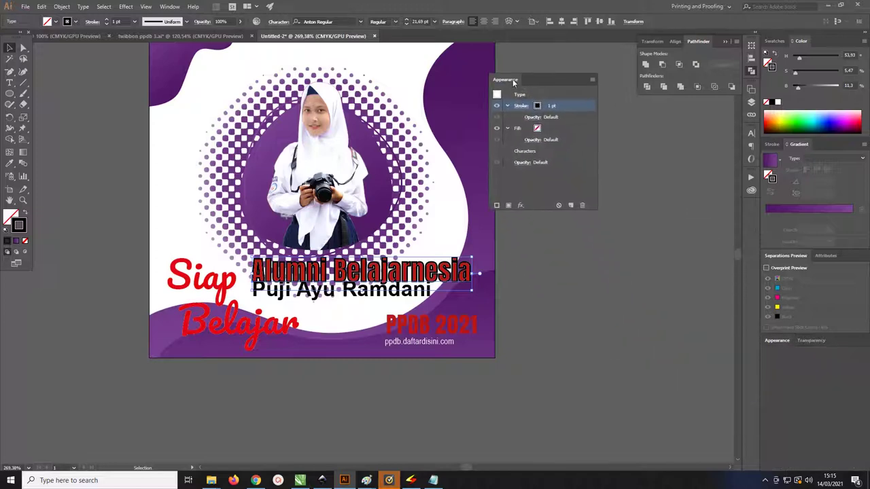
drag(540, 162, 546, 260)
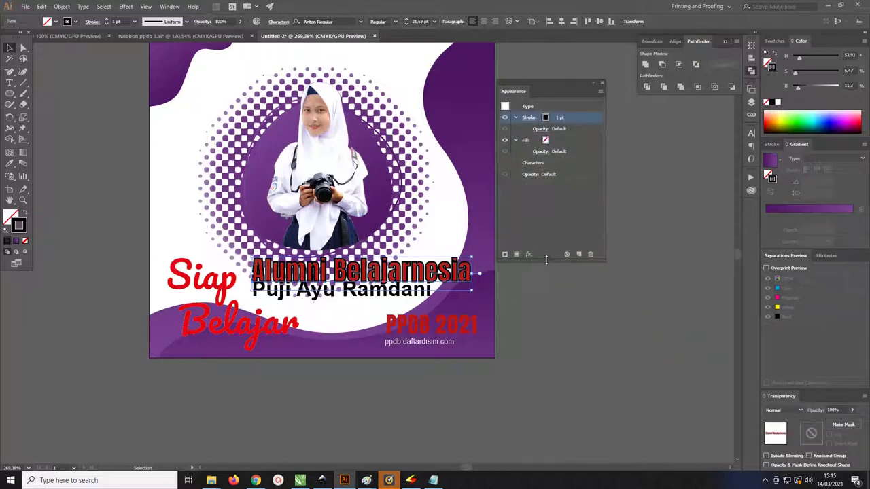
drag(560, 82, 567, 81)
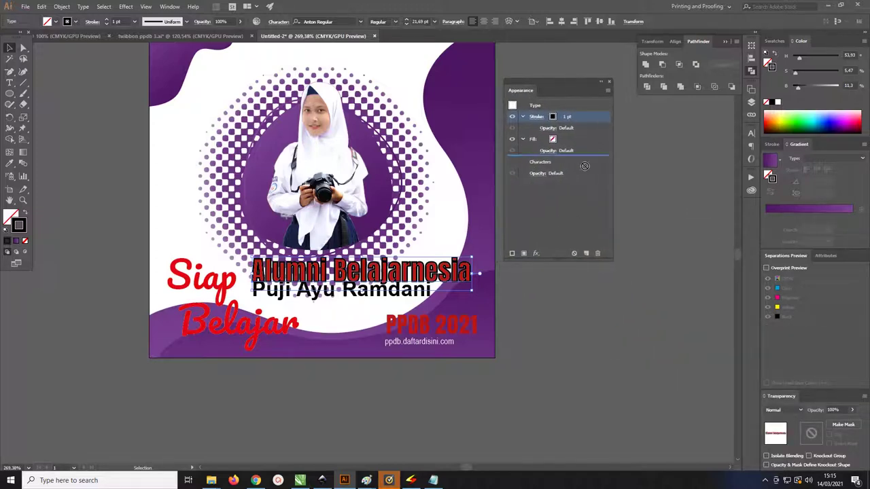
drag(583, 172, 582, 169)
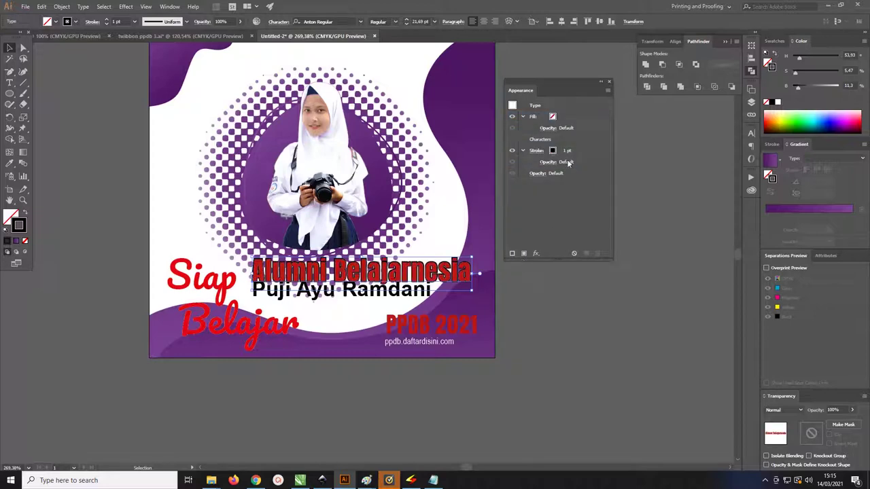
Set the headline's stroke colour to White and weight to 3 pt.
click(555, 150)
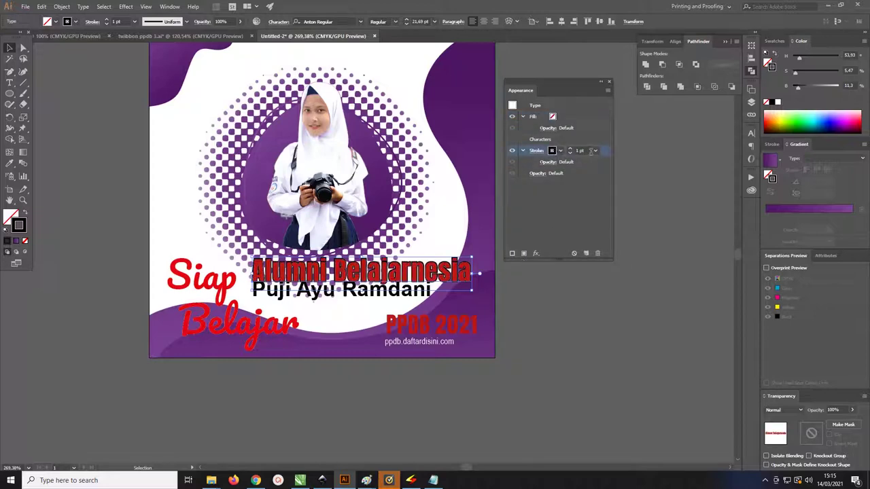
click(595, 173)
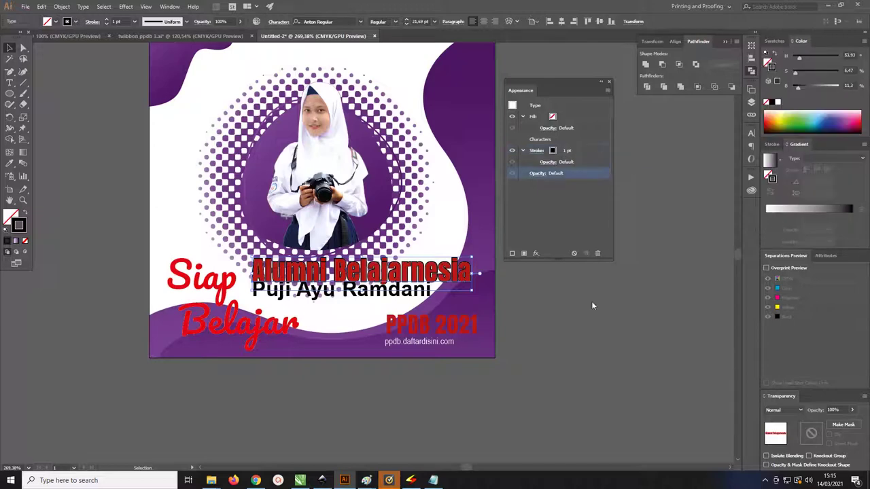
click(588, 150)
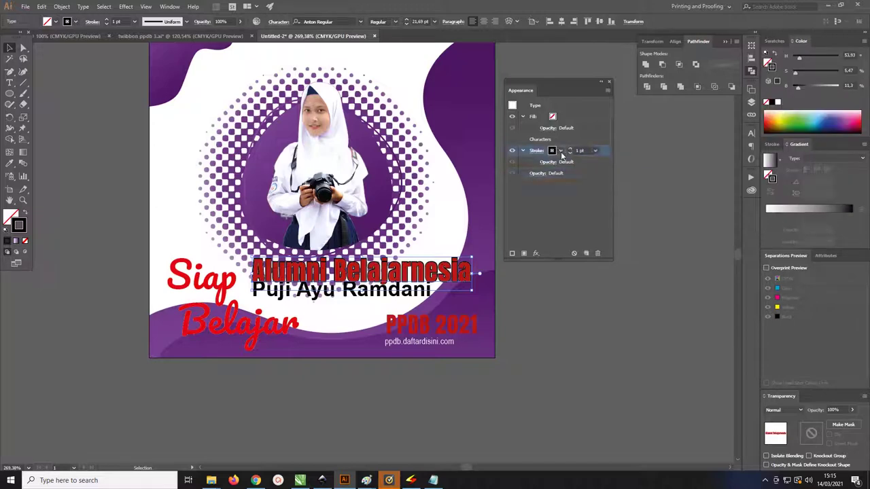
click(560, 151)
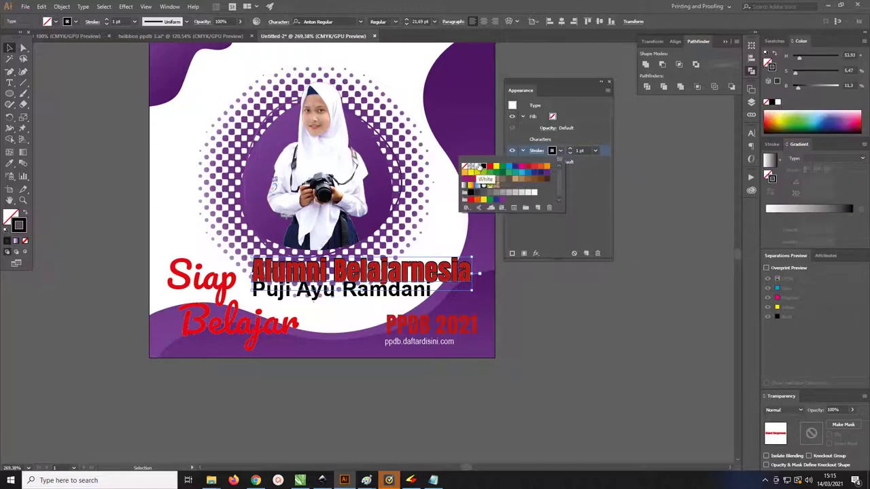
click(480, 166)
click(599, 206)
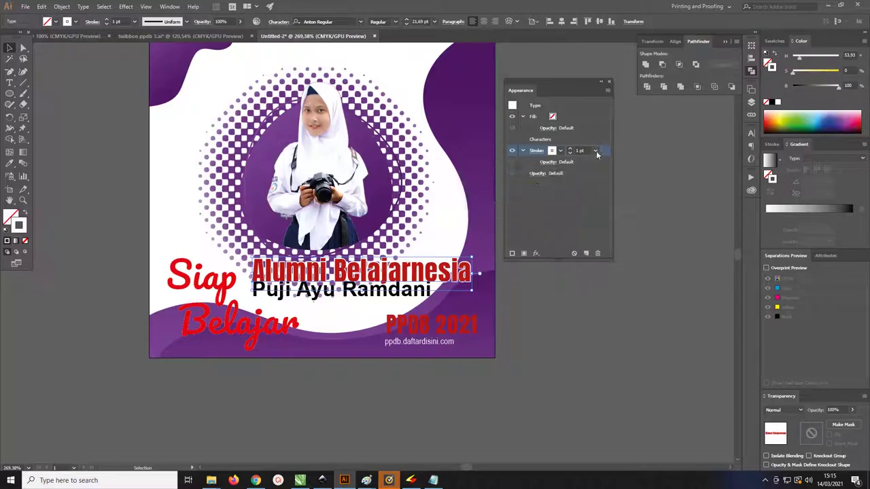
click(571, 149)
click(571, 149)
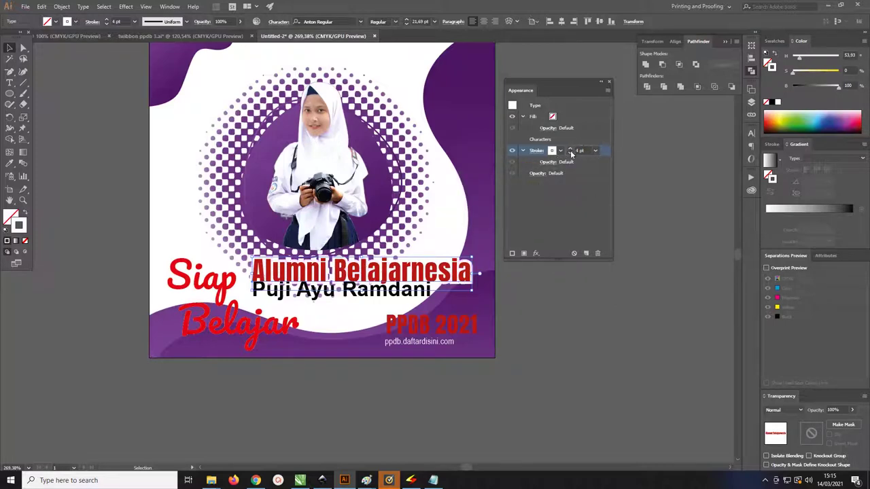
click(571, 154)
click(537, 150)
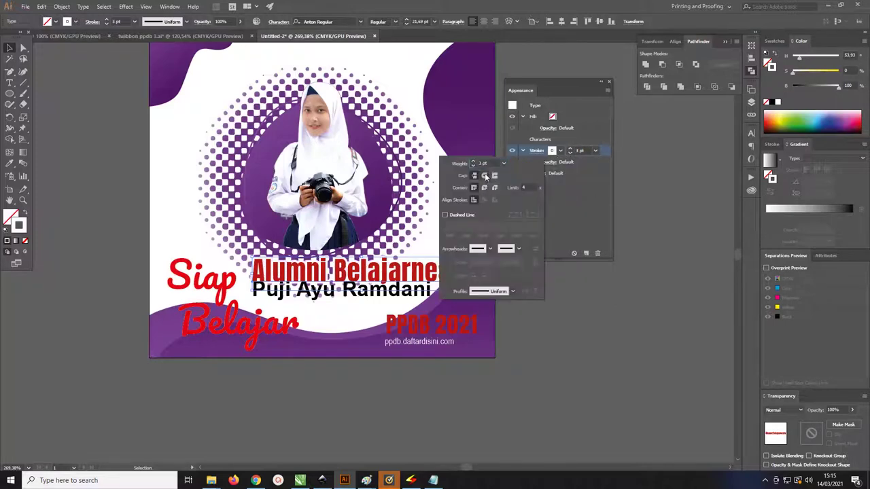
click(579, 210)
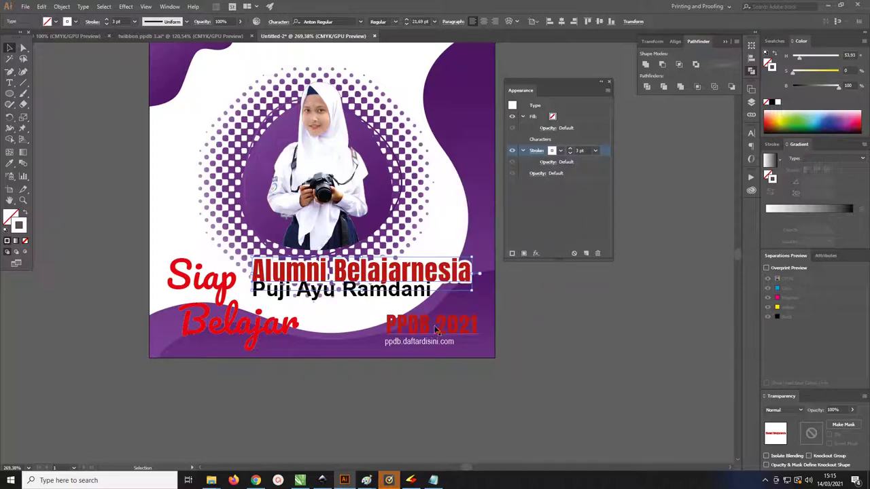
click(411, 329)
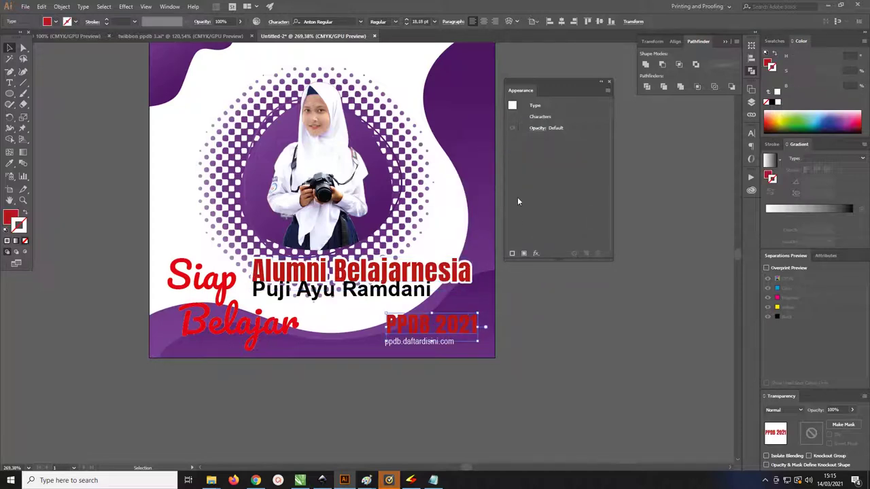
Give PPDB 2021 a White 3 pt stroke placed below its Characters.
click(513, 254)
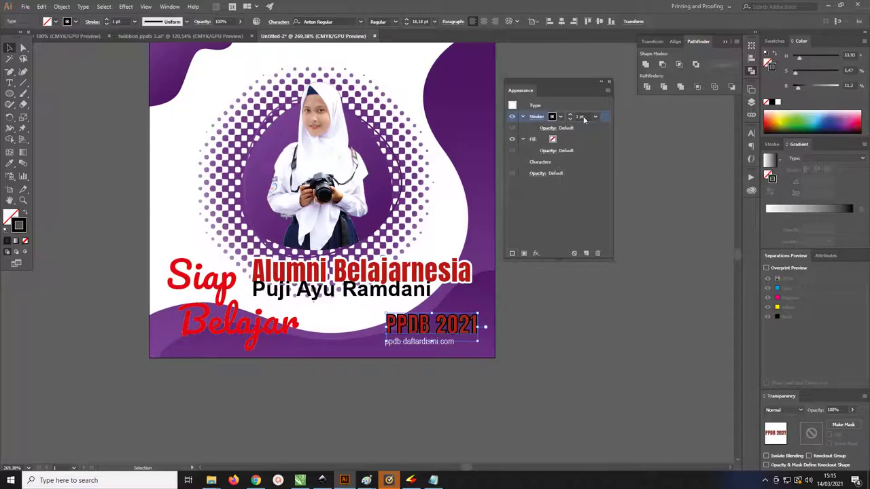
click(559, 117)
click(477, 132)
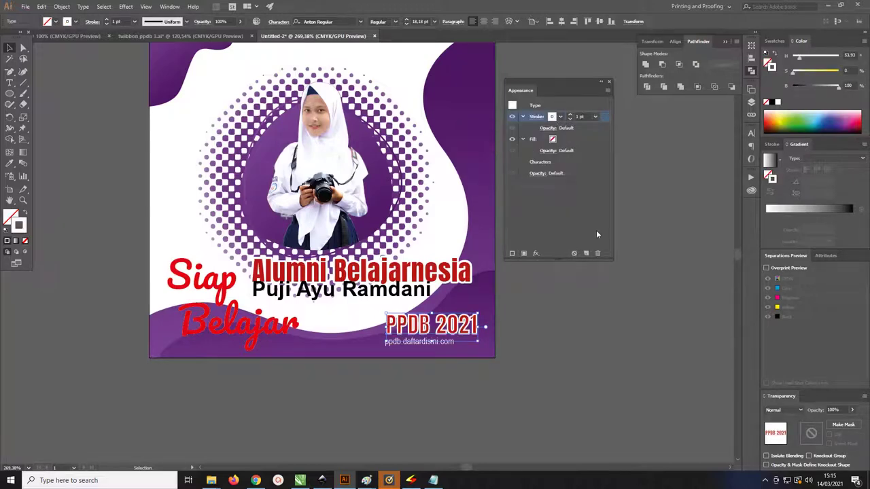
click(594, 109)
drag(595, 116, 582, 165)
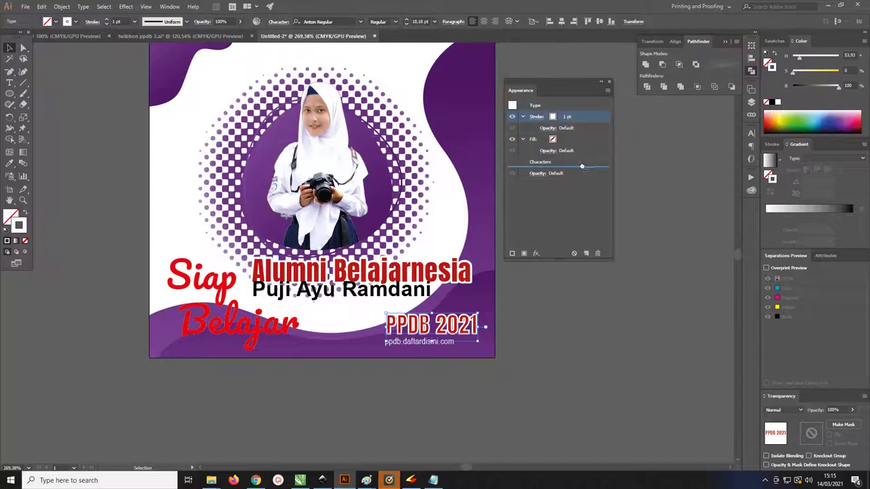
click(573, 153)
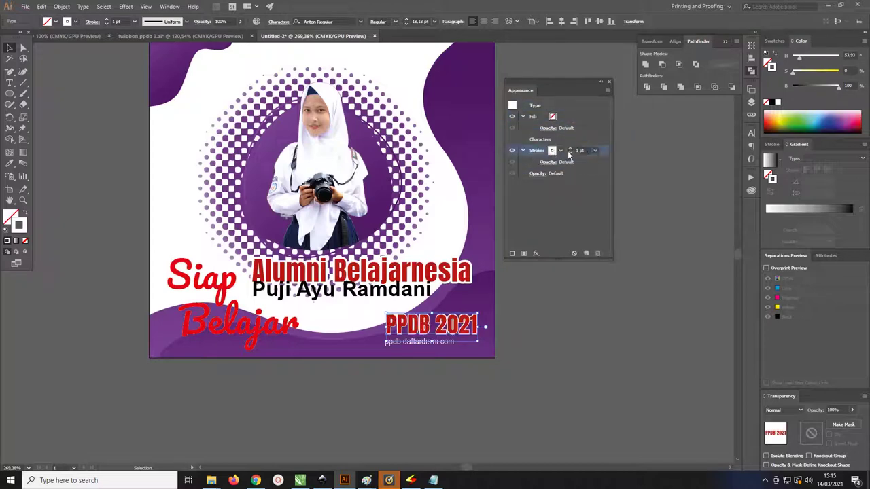
click(570, 149)
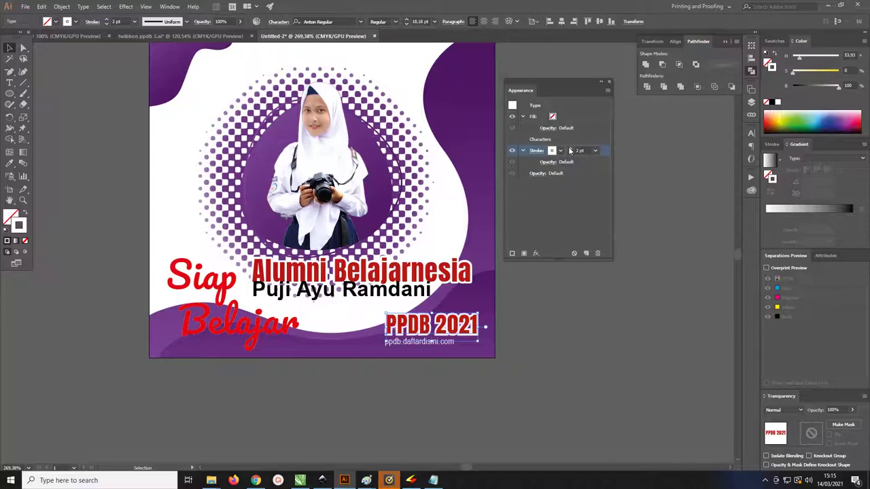
click(537, 151)
click(195, 332)
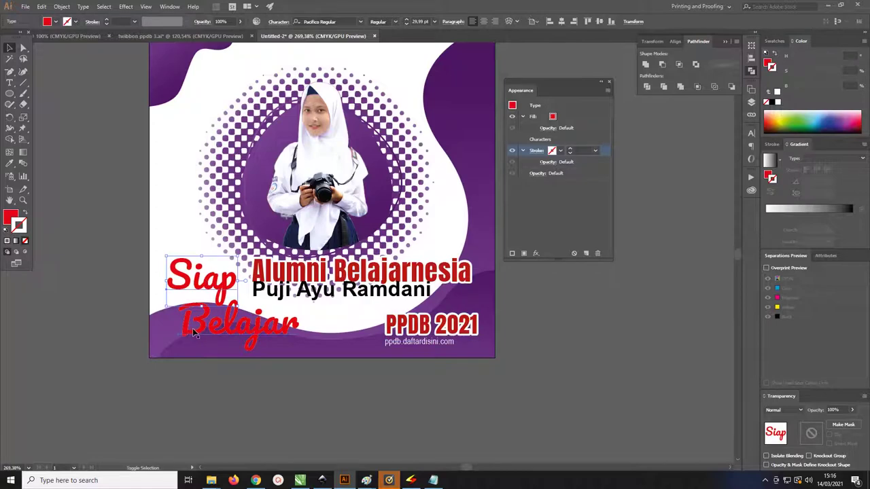
Add a new white stroke to Siap Belajar, placed behind the letters.
click(513, 254)
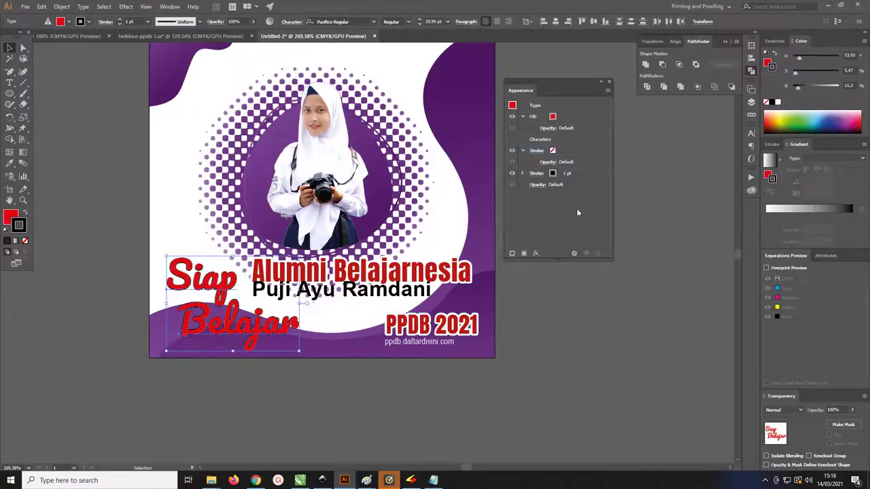
mouse_move(581, 174)
mouse_down()
mouse_move(582, 186)
mouse_move(579, 178)
mouse_up()
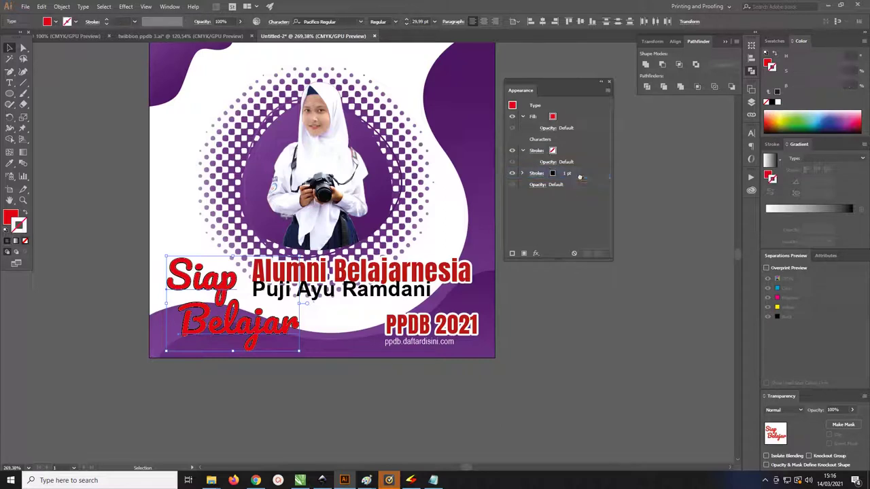
click(583, 173)
click(572, 173)
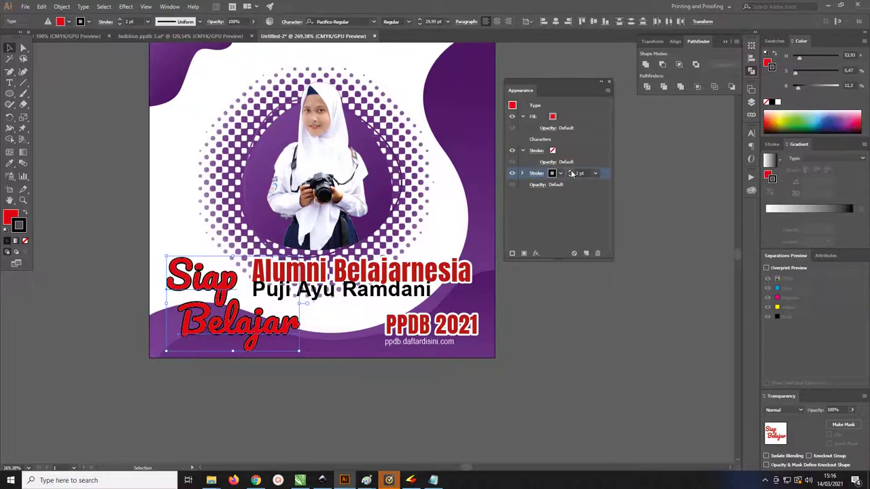
click(560, 174)
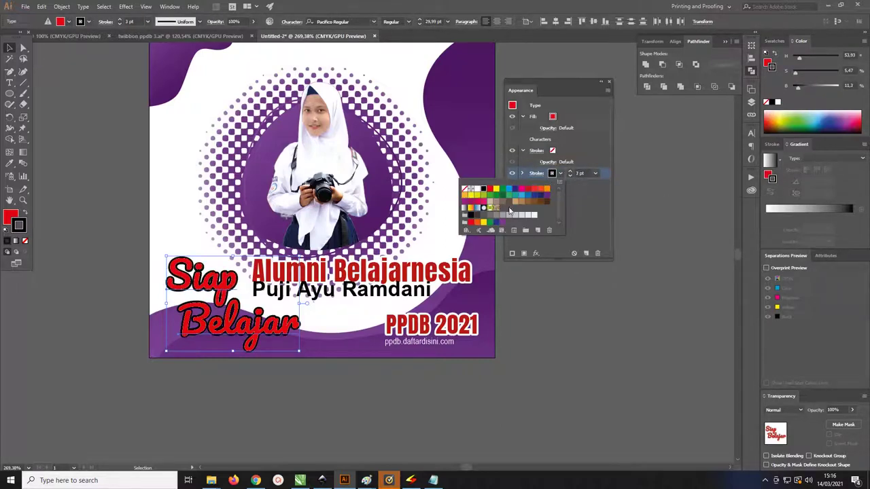
click(535, 215)
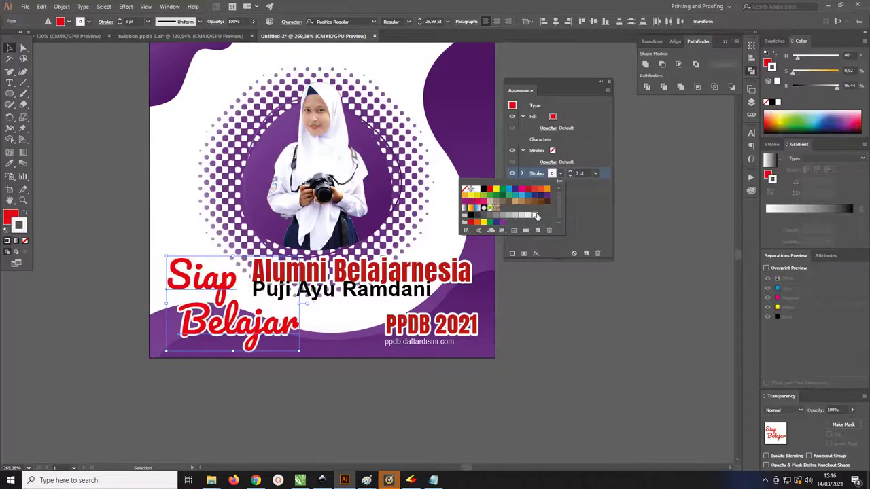
Set the white outline on Siap Belajar to a 6 pt weight.
click(585, 193)
click(571, 173)
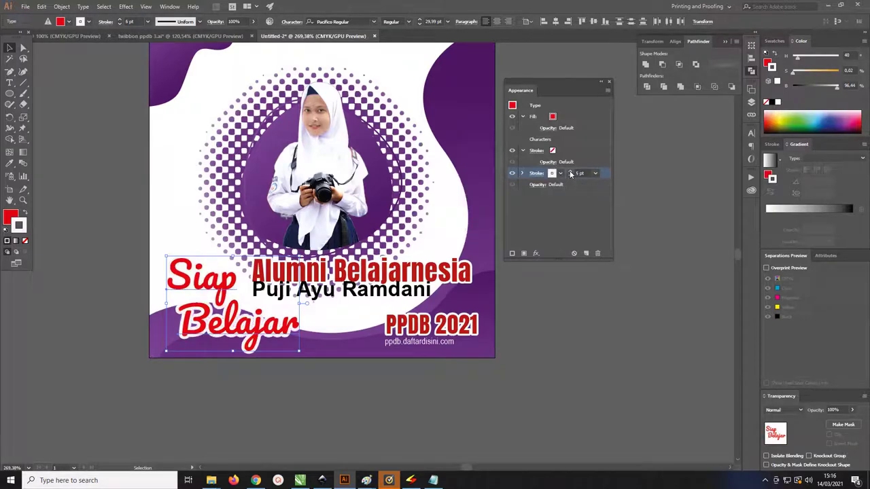
click(571, 173)
click(571, 173)
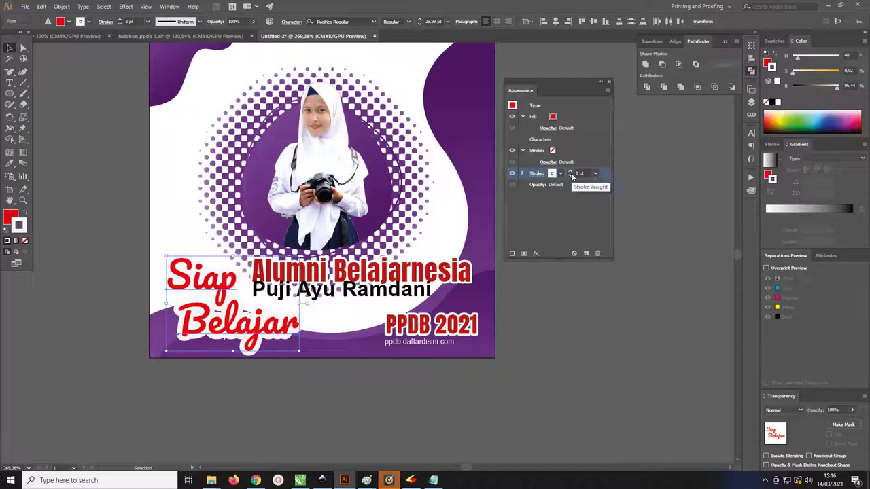
click(571, 175)
click(560, 173)
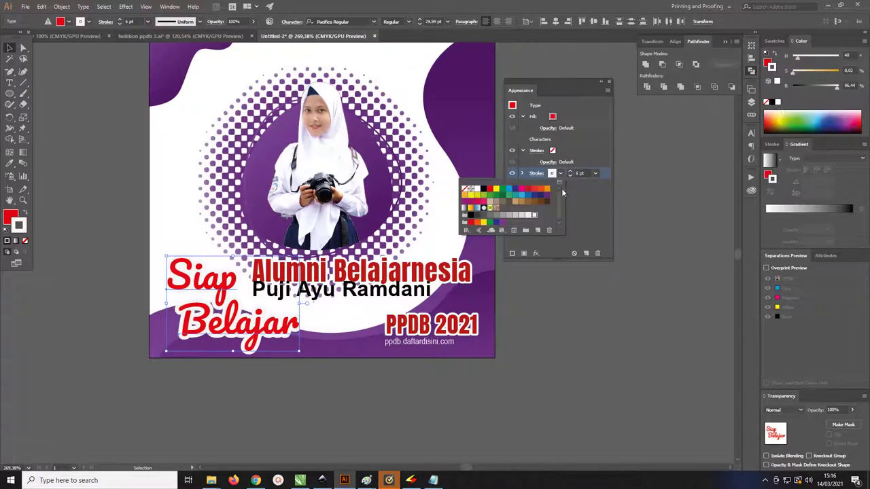
click(9, 219)
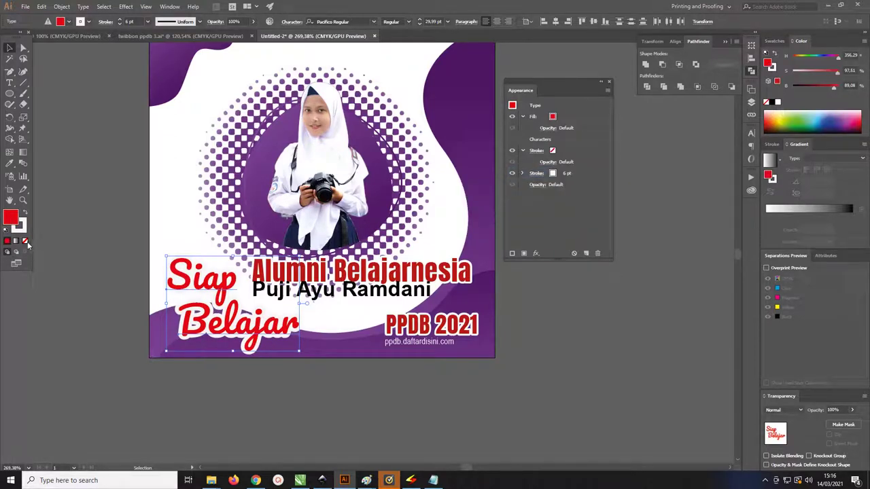
click(25, 241)
key(ctrl+z)
click(555, 176)
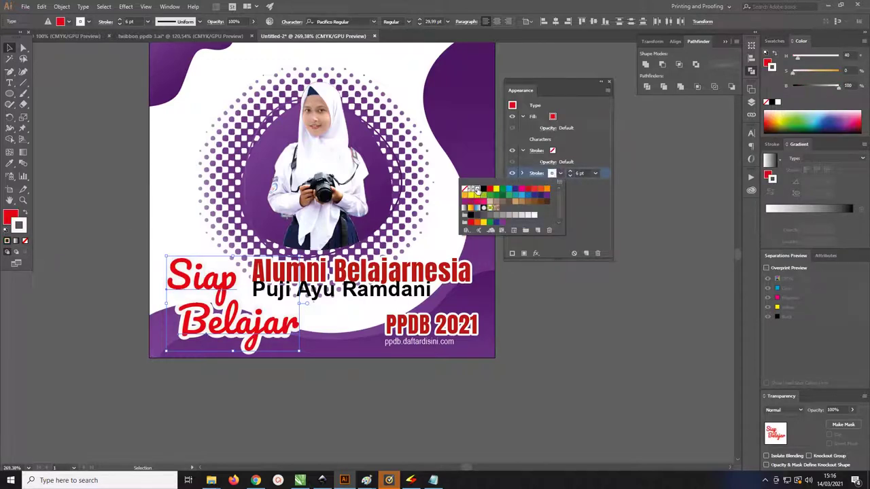
click(593, 213)
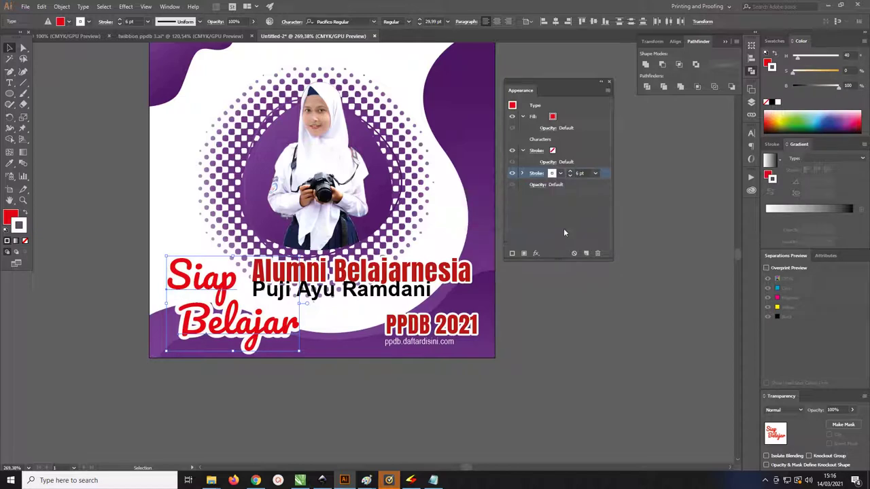
Nudge the word Siap slightly lower, then zoom out to view the whole poster.
click(90, 206)
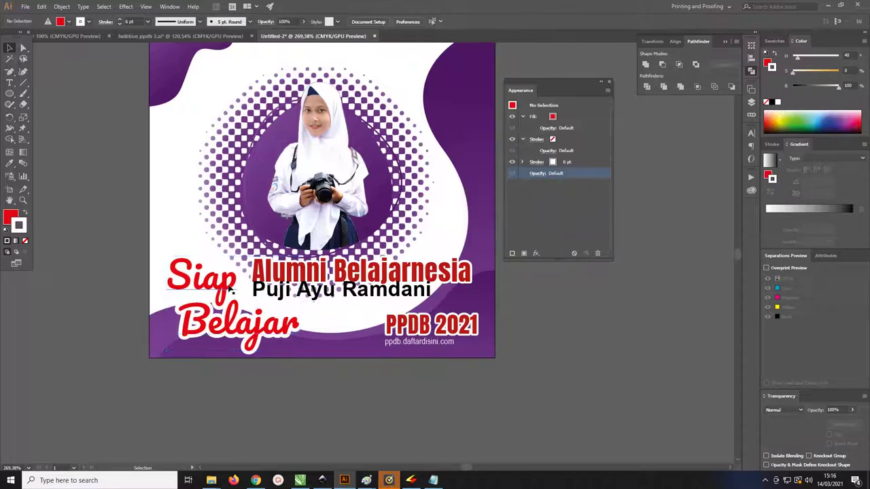
click(231, 291)
key(Down)
key(Down)
key(Down)
key(Left)
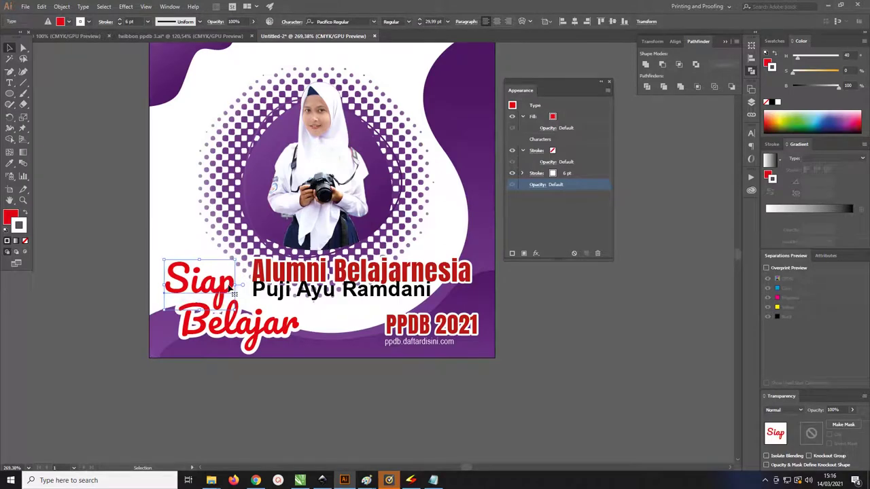
key(Down)
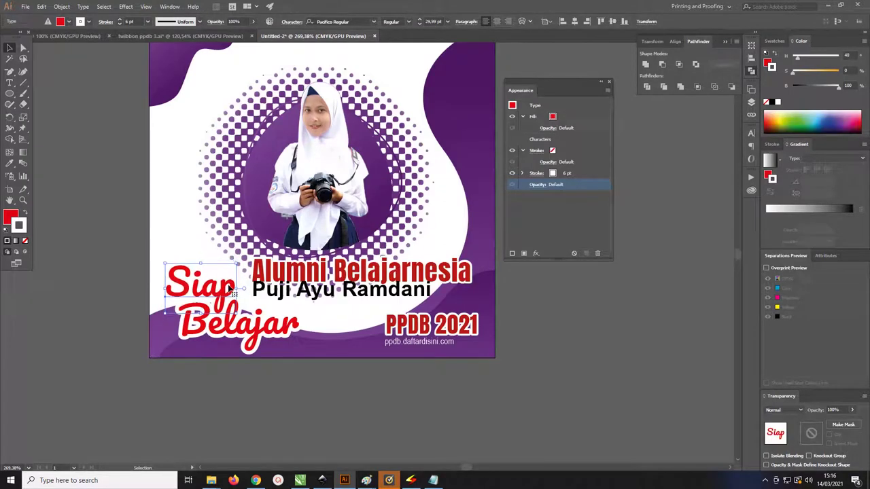
key(z)
drag(367, 204, 329, 202)
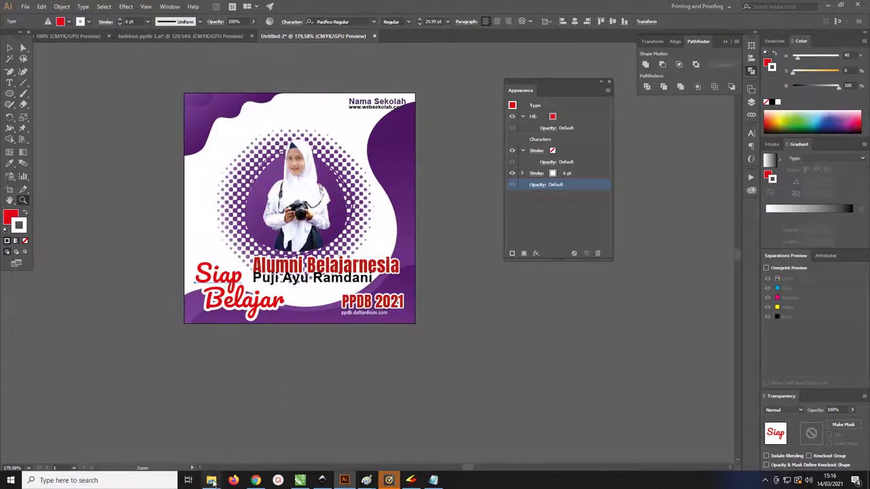
Bring the striped sphere logo PNG into the poster and set its height to 5 cm.
click(212, 482)
click(63, 442)
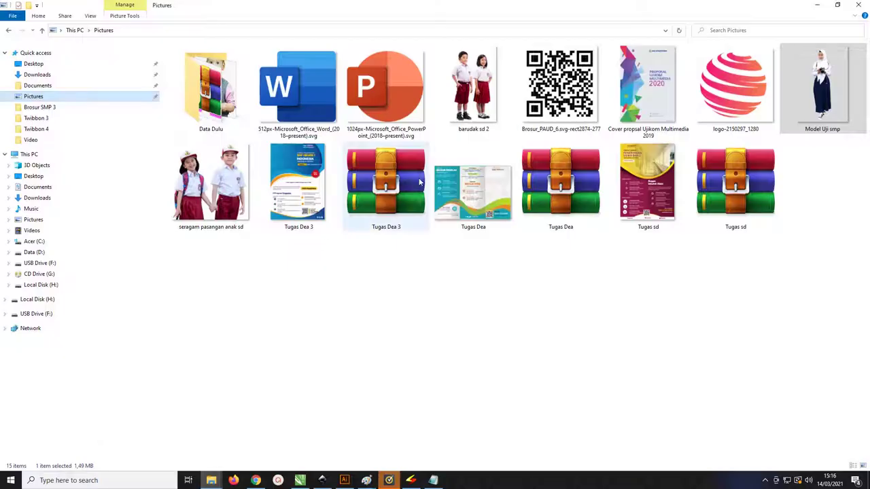
mouse_move(735, 89)
mouse_down()
mouse_move(340, 389)
mouse_move(353, 450)
mouse_move(314, 335)
mouse_up()
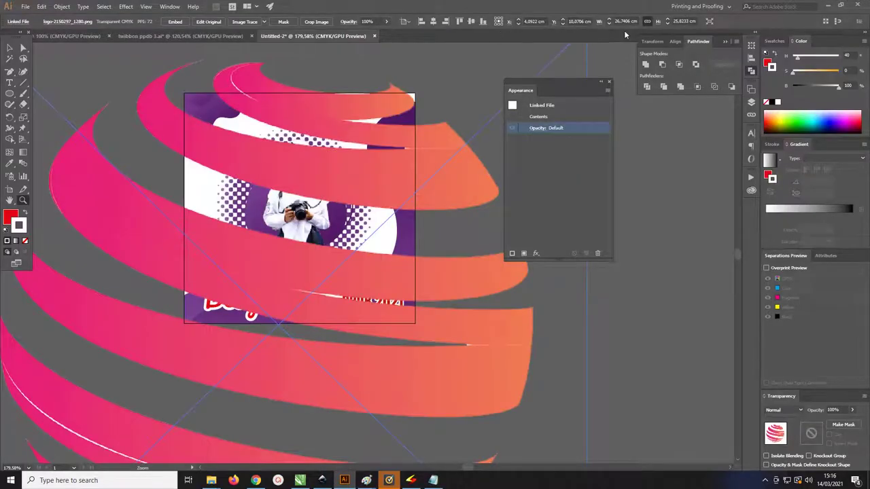
double_click(684, 21)
text(5)
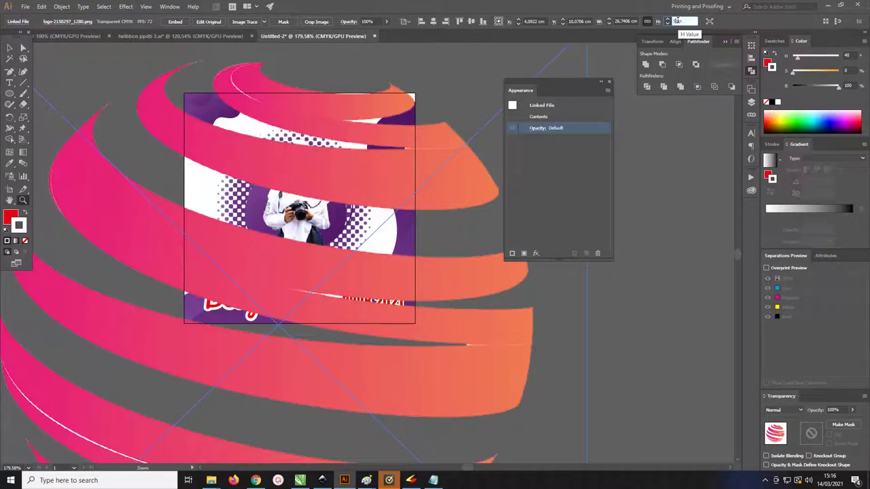
key(Return)
Move the logo beside Nama Sekolah at the top right and shrink it.
key(v)
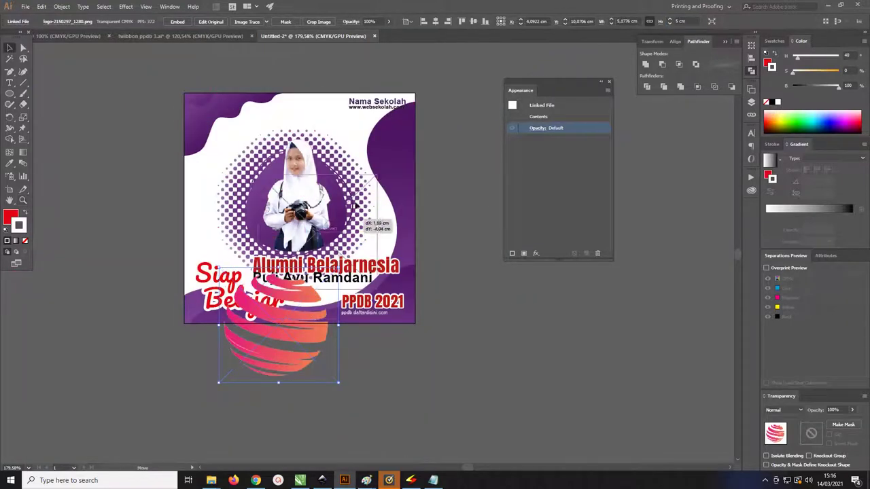
mouse_move(313, 320)
mouse_down()
mouse_move(385, 107)
mouse_move(320, 157)
mouse_move(319, 99)
mouse_up()
scroll(281, 114, up, 5)
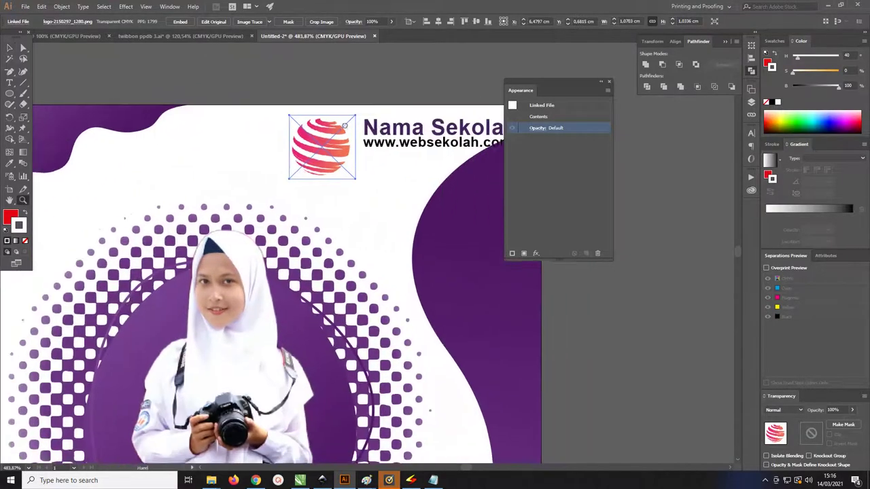
key(v)
mouse_move(263, 160)
mouse_down()
mouse_move(238, 134)
mouse_move(240, 115)
mouse_move(271, 114)
mouse_move(187, 99)
mouse_up()
key(z)
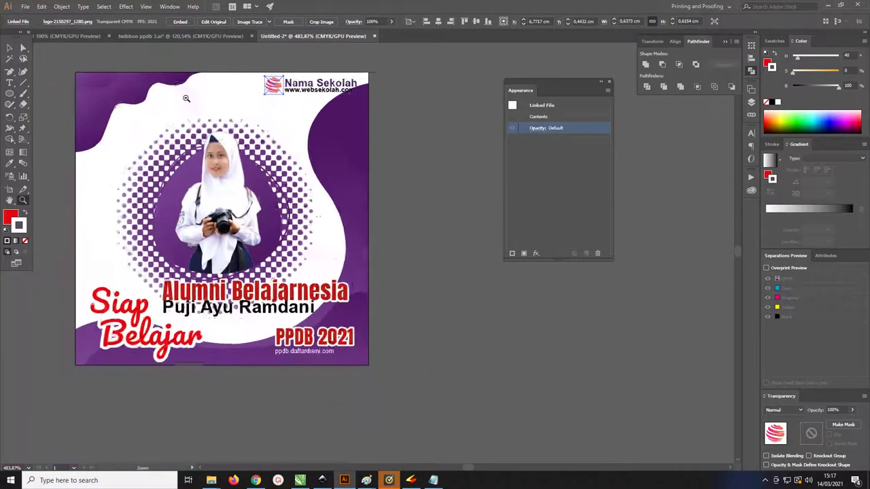
drag(182, 139, 268, 201)
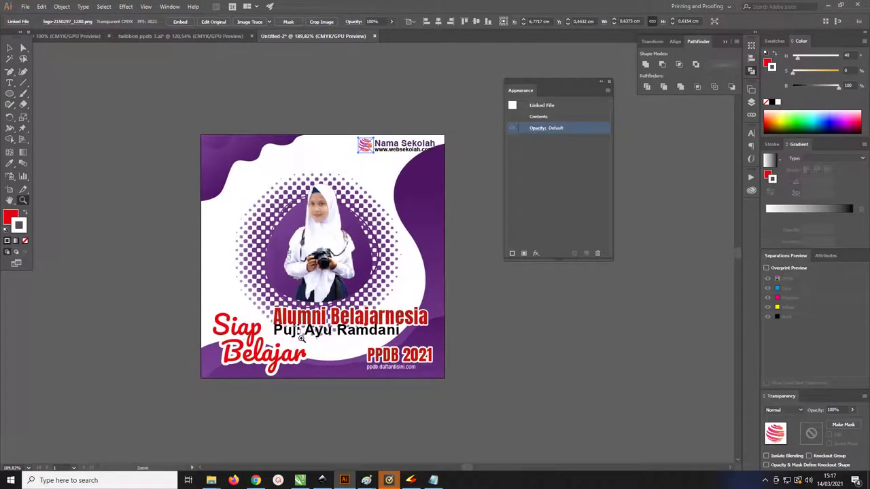
key(ctrl+shift+a)
key(v)
scroll(513, 192, up, 2)
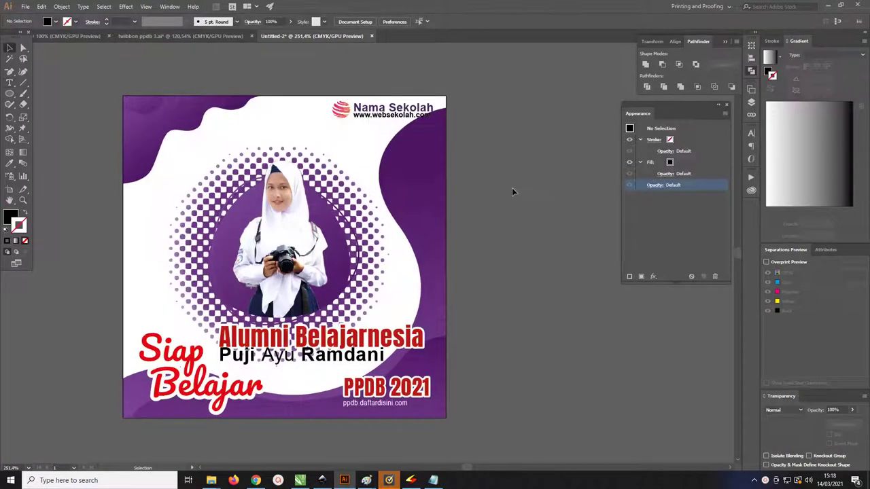
mouse_move(211, 480)
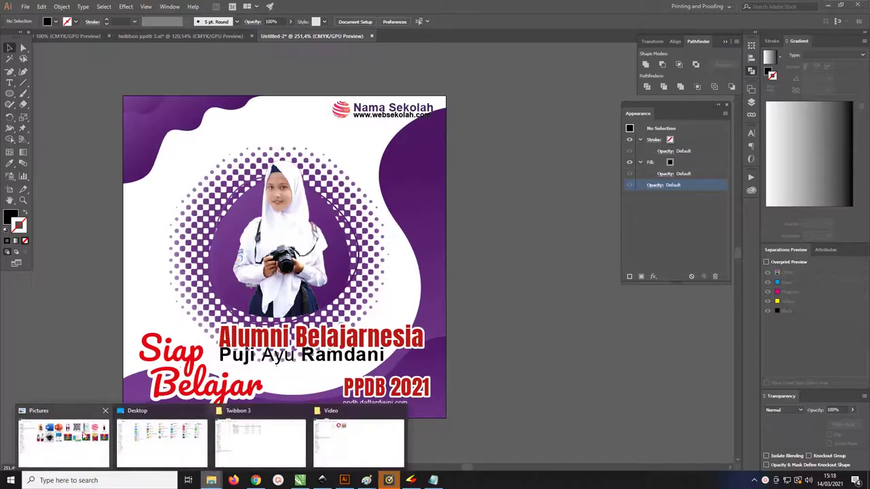
Open Sosial Media.svg and copy its social icons group.
click(80, 434)
mouse_move(299, 197)
mouse_down()
mouse_move(351, 459)
mouse_move(122, 163)
mouse_up()
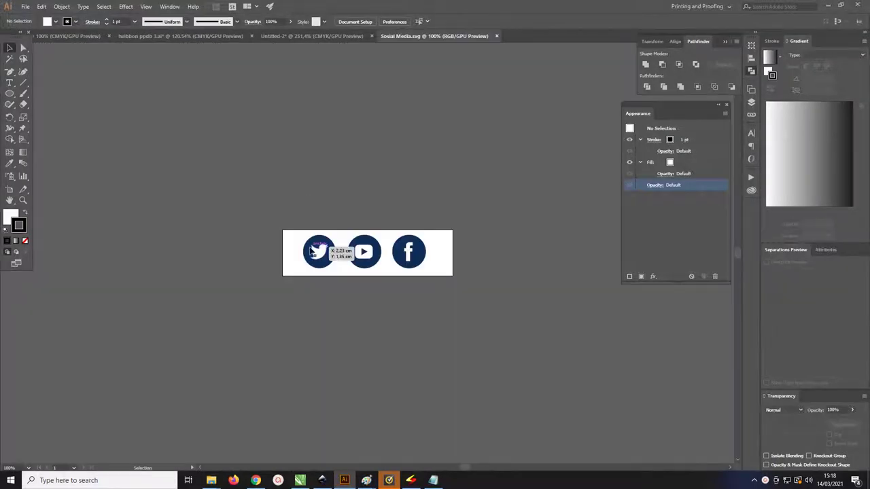
click(427, 253)
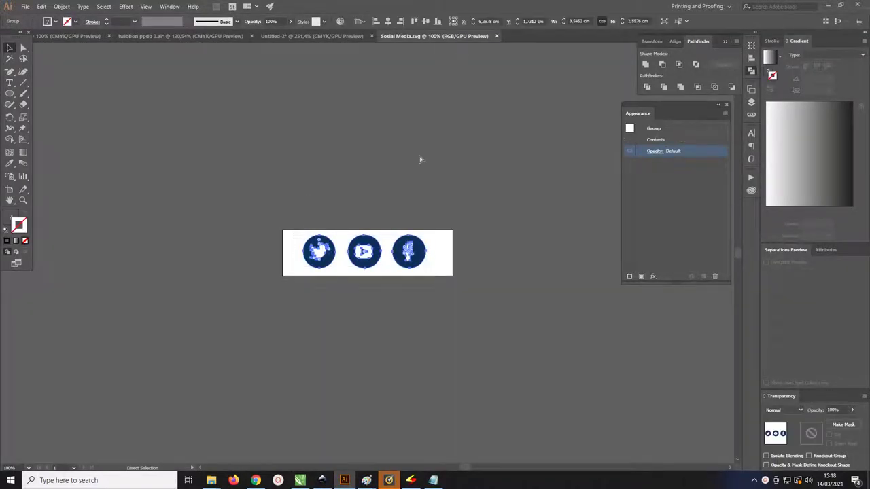
click(314, 36)
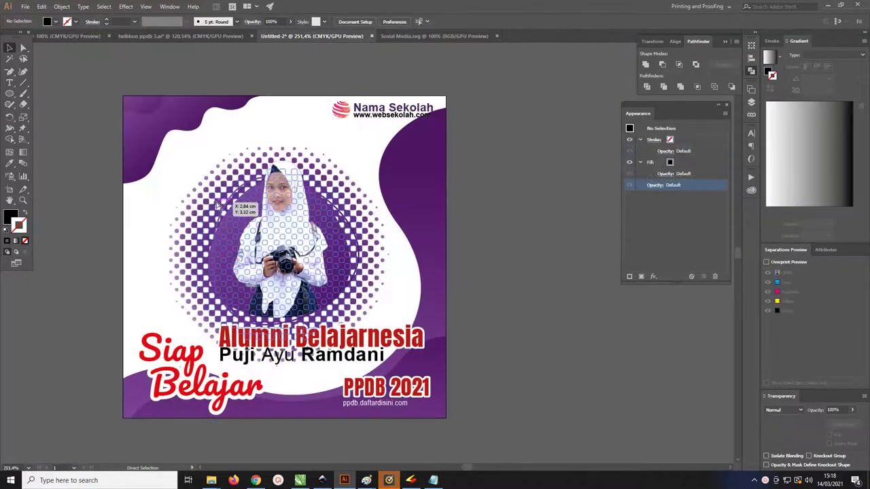
Paste the icons into the poster, moving them to the top-left and scaling them down.
key(ctrl+v)
drag(491, 270, 335, 149)
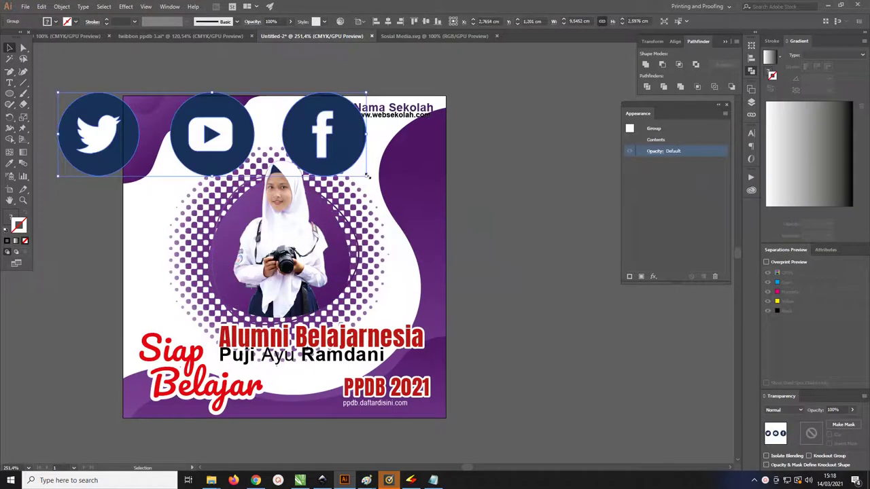
mouse_move(366, 173)
mouse_down()
mouse_move(204, 113)
mouse_move(142, 110)
mouse_move(213, 126)
mouse_move(165, 114)
mouse_up()
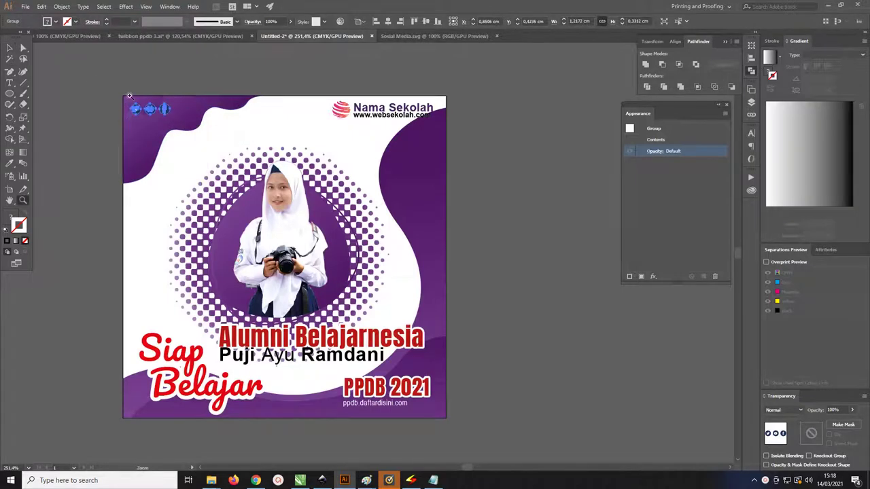
scroll(157, 112, up, 5)
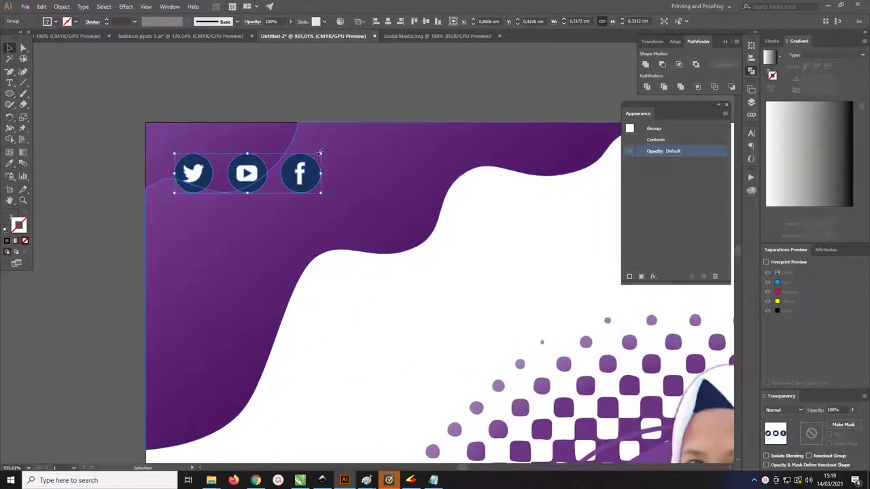
Enlarge the icons slightly, isolate the group, and make its three circles white with no outline.
drag(321, 154, 384, 136)
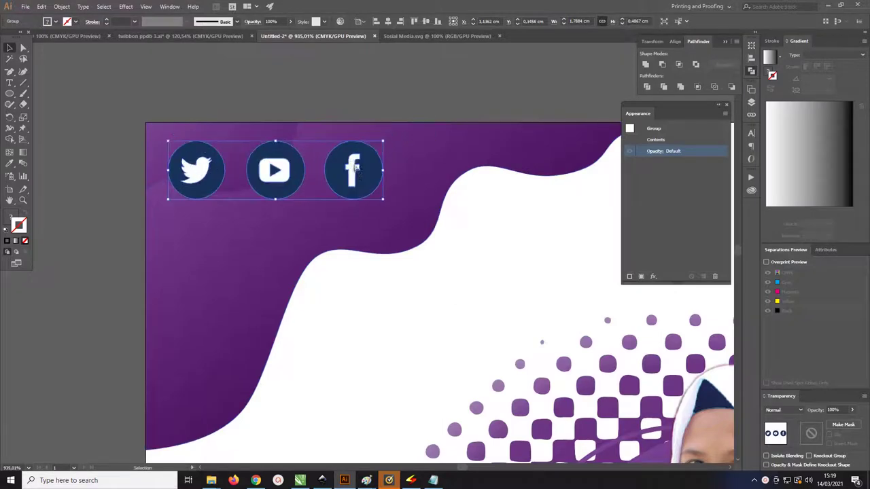
click(345, 150)
right_click(286, 155)
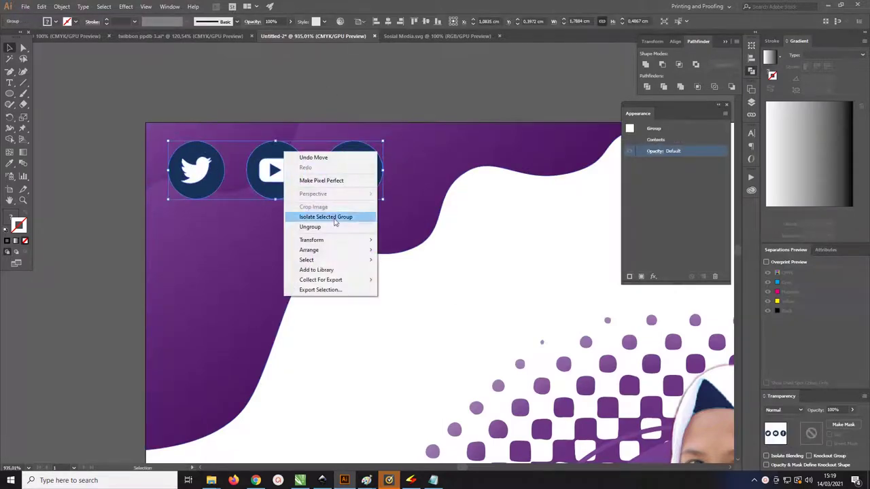
click(319, 217)
click(354, 163)
shift+click(278, 157)
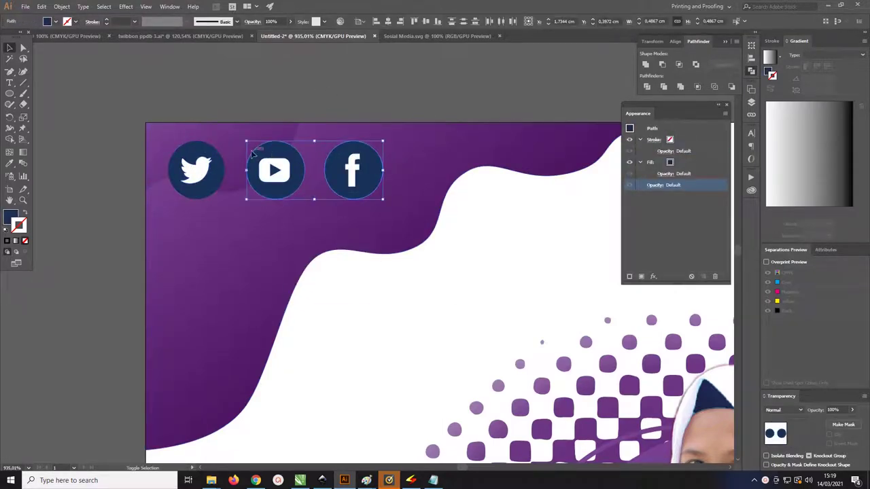
key(ctrl+a)
key(d)
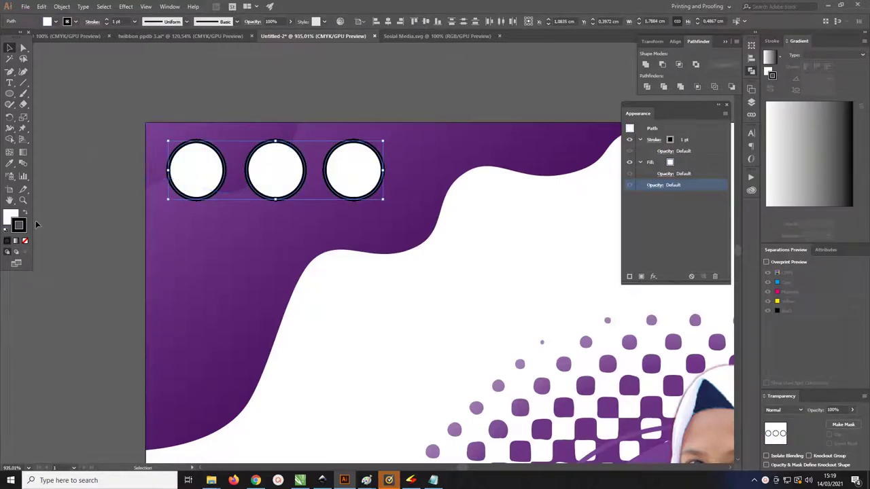
click(24, 241)
click(165, 182)
Fill the Twitter, YouTube and Facebook symbols with the purple sampled from the background.
click(196, 170)
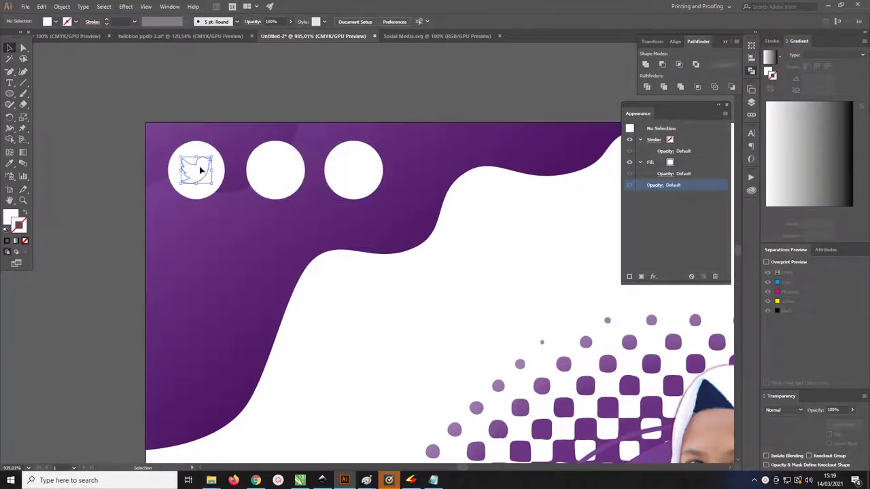
shift+click(275, 170)
shift+click(350, 170)
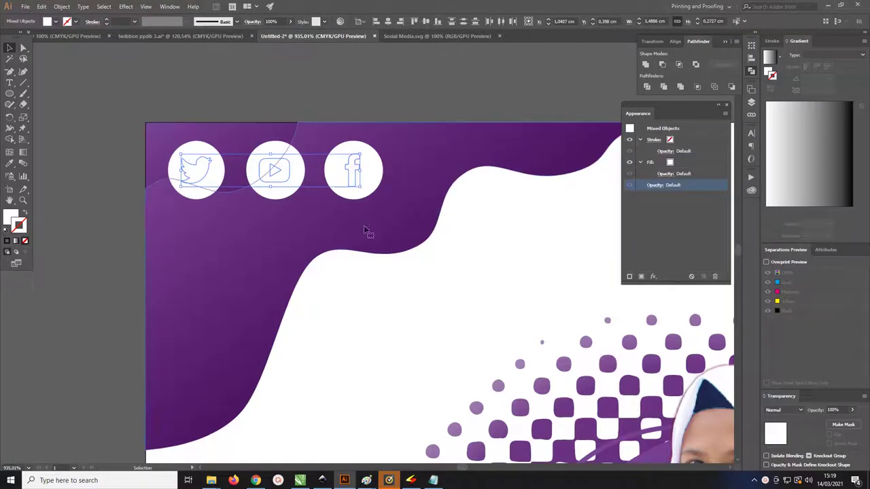
key(i)
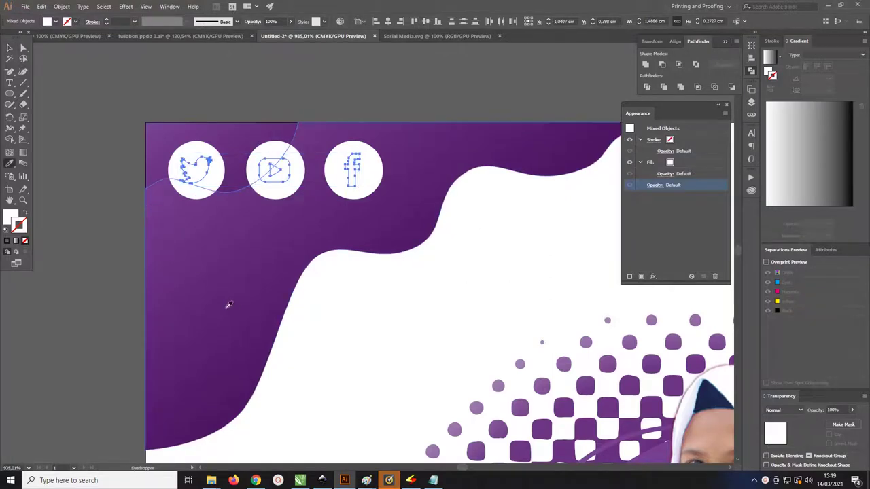
click(231, 302)
key(z)
alt+click(182, 138)
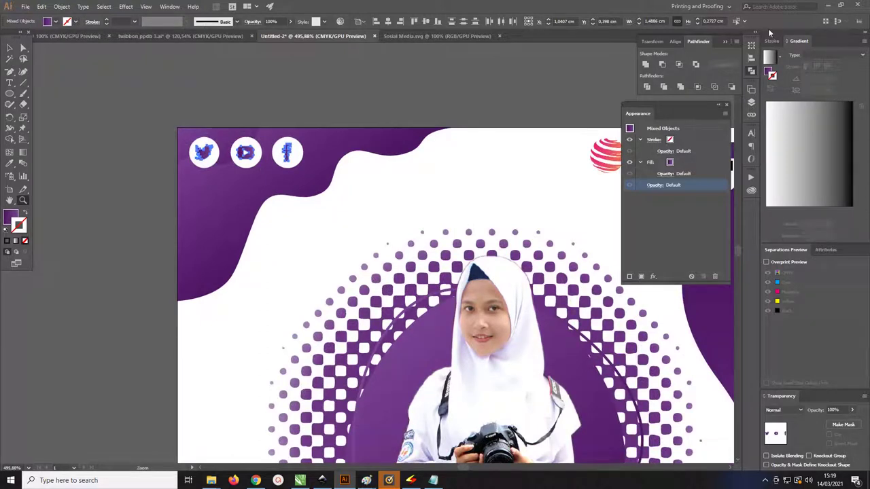
Give the social symbols a solid purple swatch fill and no stroke.
click(170, 6)
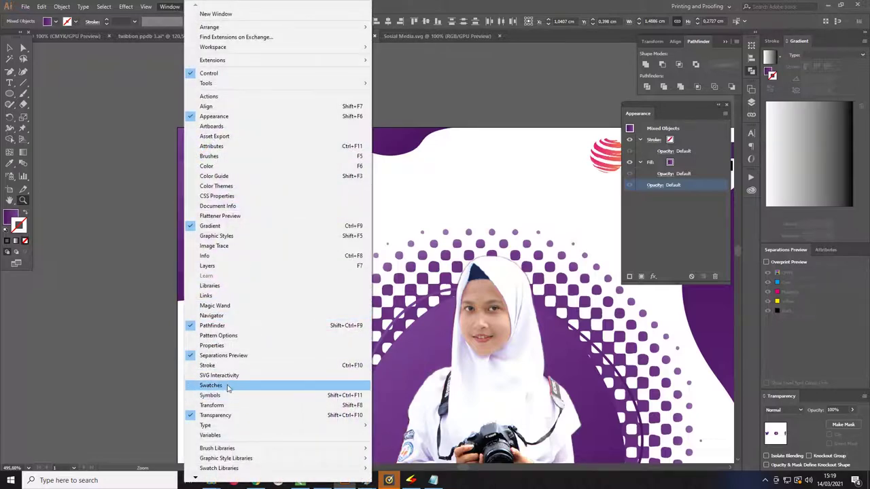
click(207, 386)
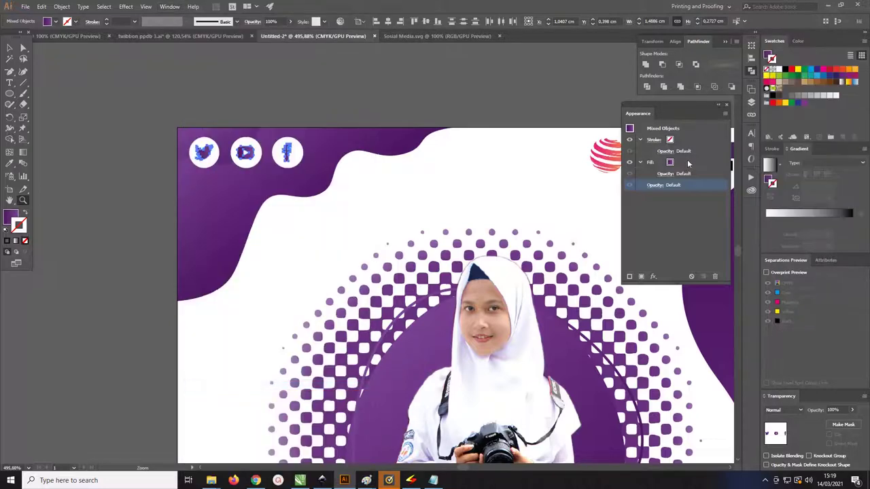
click(843, 78)
click(25, 240)
click(11, 218)
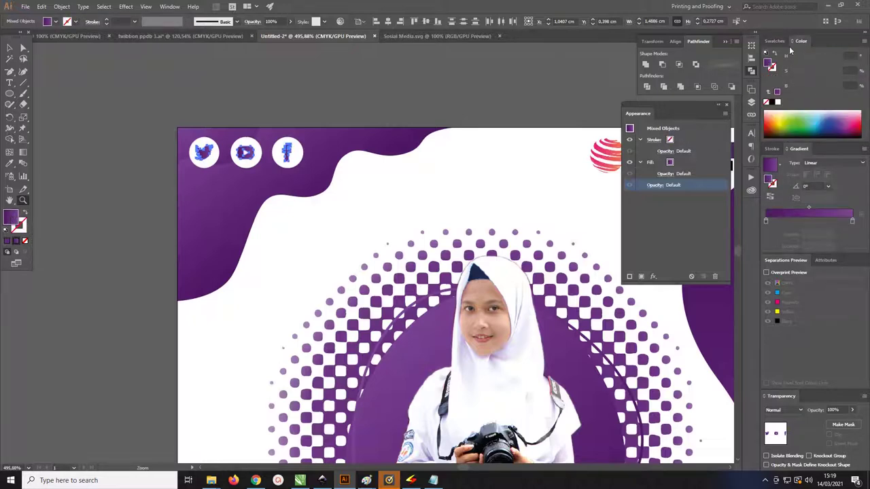
click(843, 77)
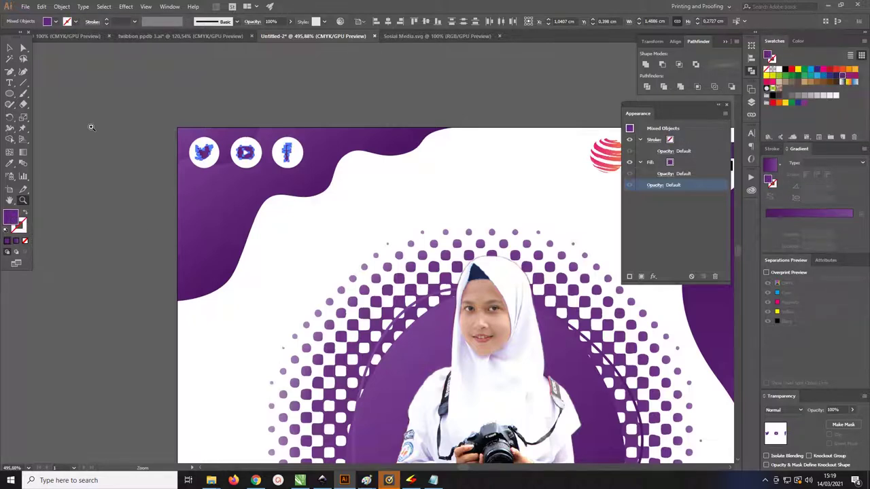
Deselect everything and zoom out to view the finished poster.
click(10, 48)
click(127, 78)
scroll(286, 150, down, 3)
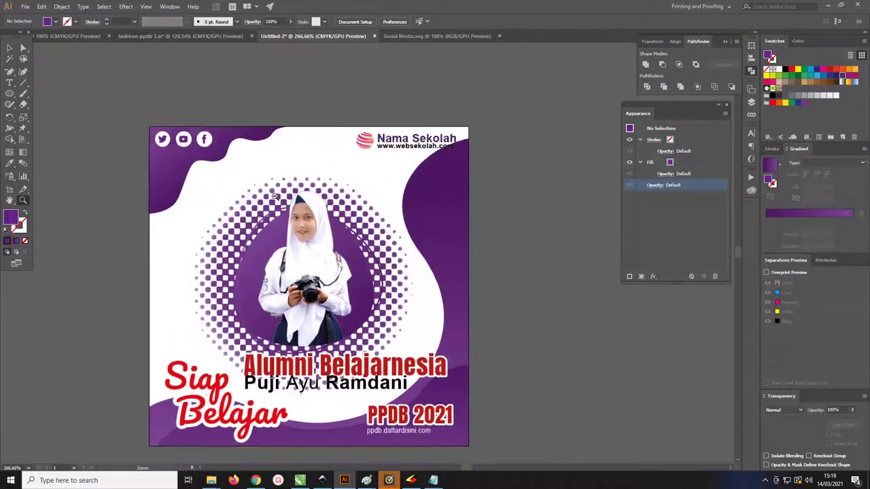
scroll(281, 201, up, 1)
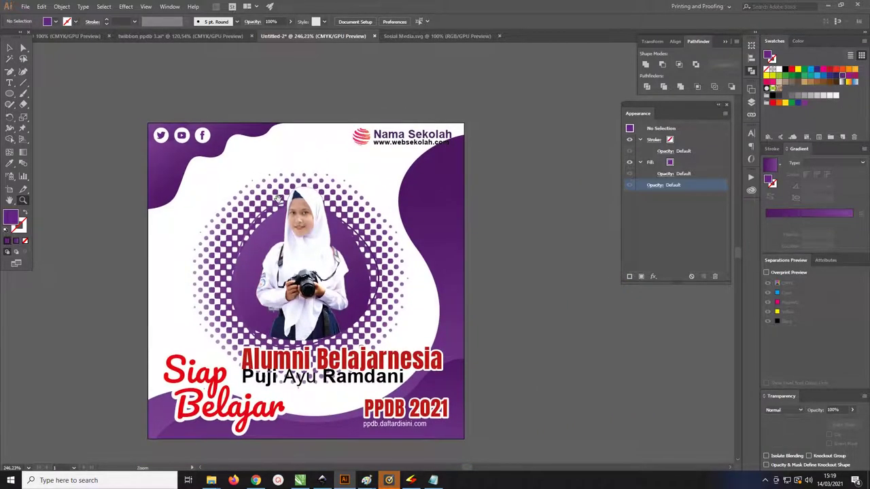